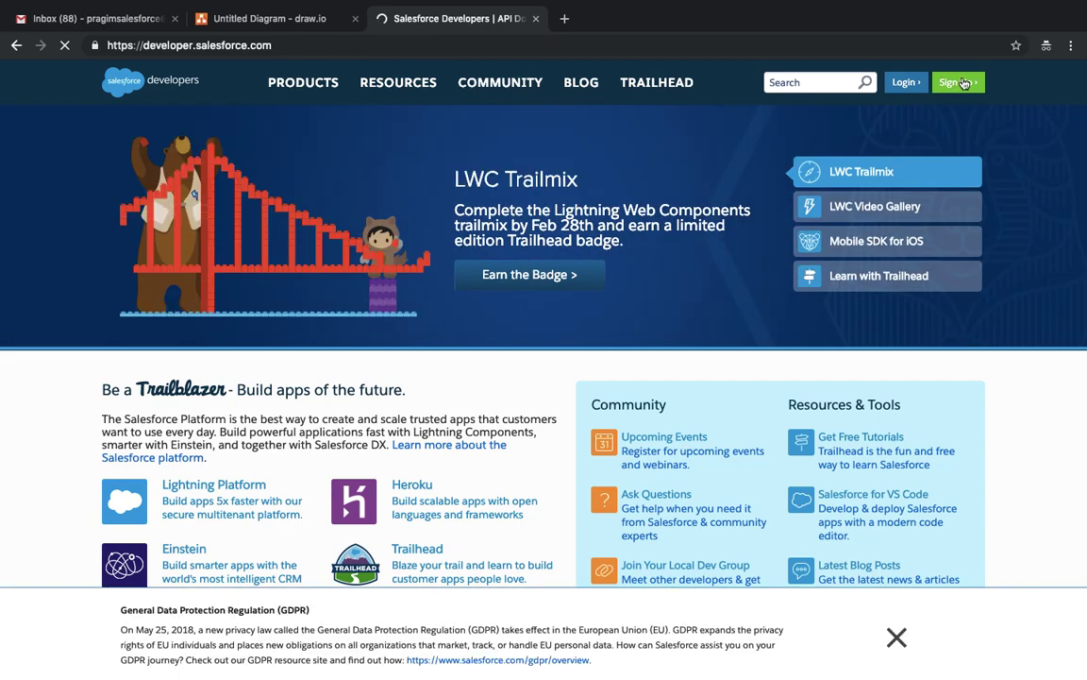
- Open the Developer Edition signup form and close the unused draw.io tab
{"action": "left_click", "coordinate": [965, 84]}
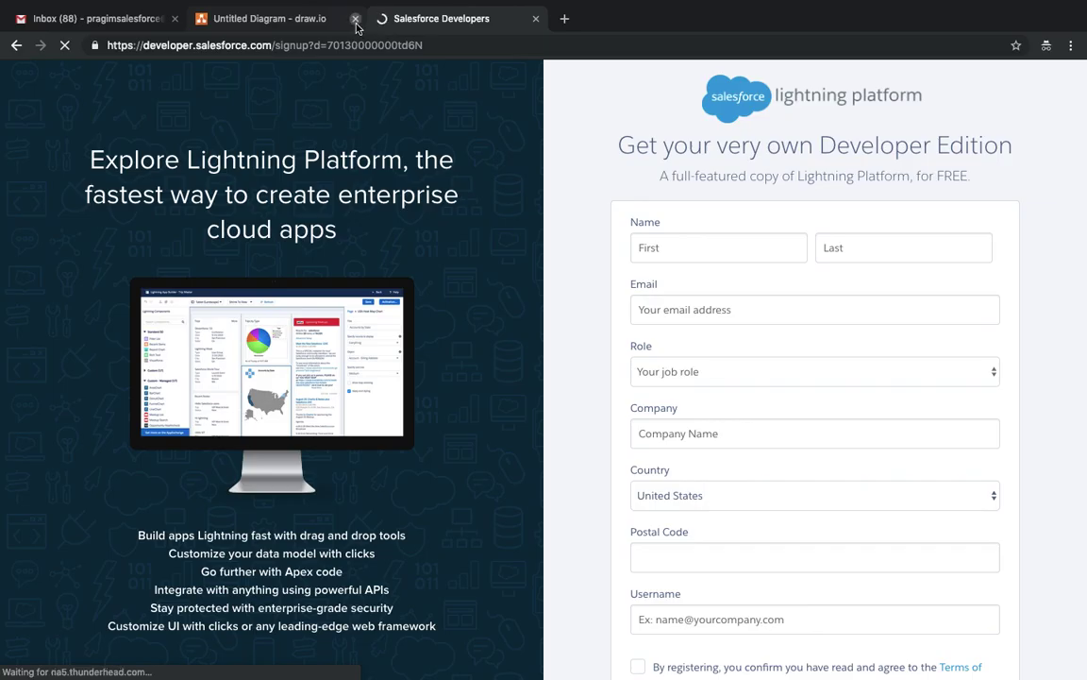
{"action": "left_click", "coordinate": [356, 18]}
{"action": "left_click", "coordinate": [672, 235]}
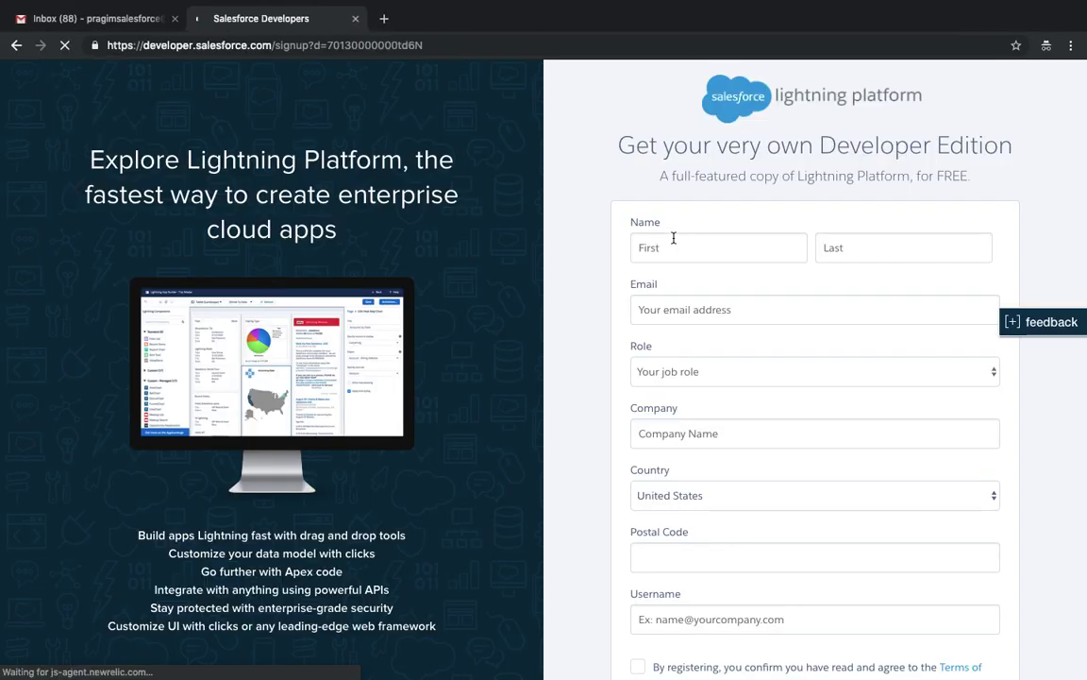
- Fill in the first name, last name and email address on the signup form
{"action": "left_click", "coordinate": [673, 237]}
{"action": "type", "text": "S"}
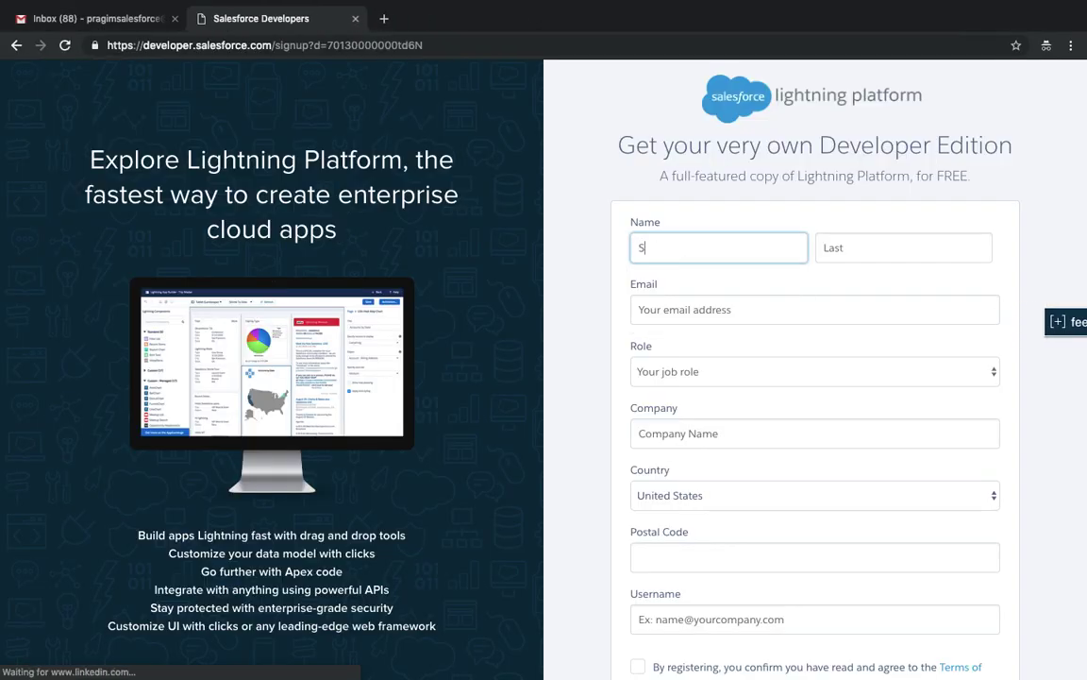
{"action": "type", "text": "FDC"}
{"action": "left_click", "coordinate": [903, 247]}
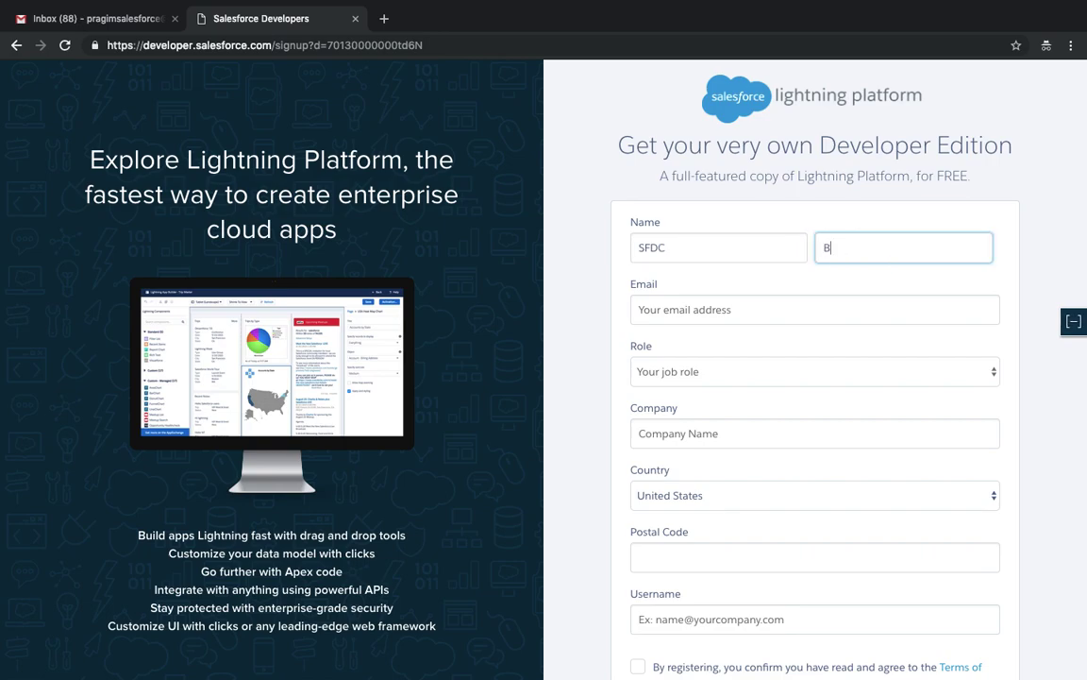
{"action": "left_click", "coordinate": [814, 310]}
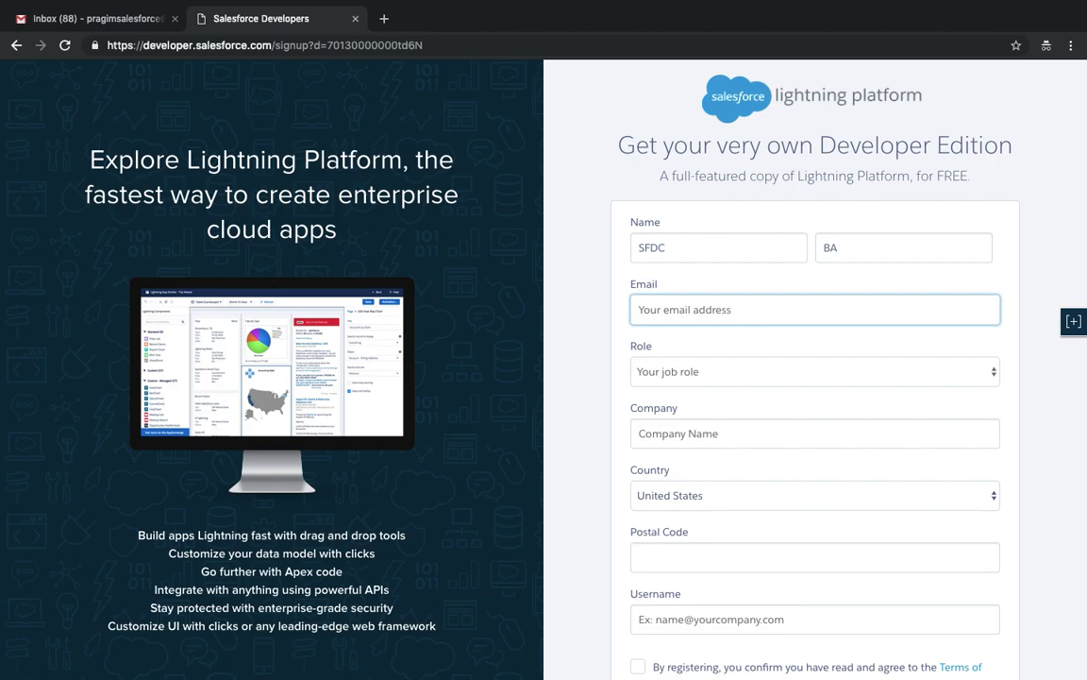
{"action": "type", "text": "b"}
{"action": "type", "text": "a"}
{"action": "key", "text": "BackSpace"}
{"action": "key", "text": "BackSpace"}
{"action": "type", "text": "pragimsalesf"}
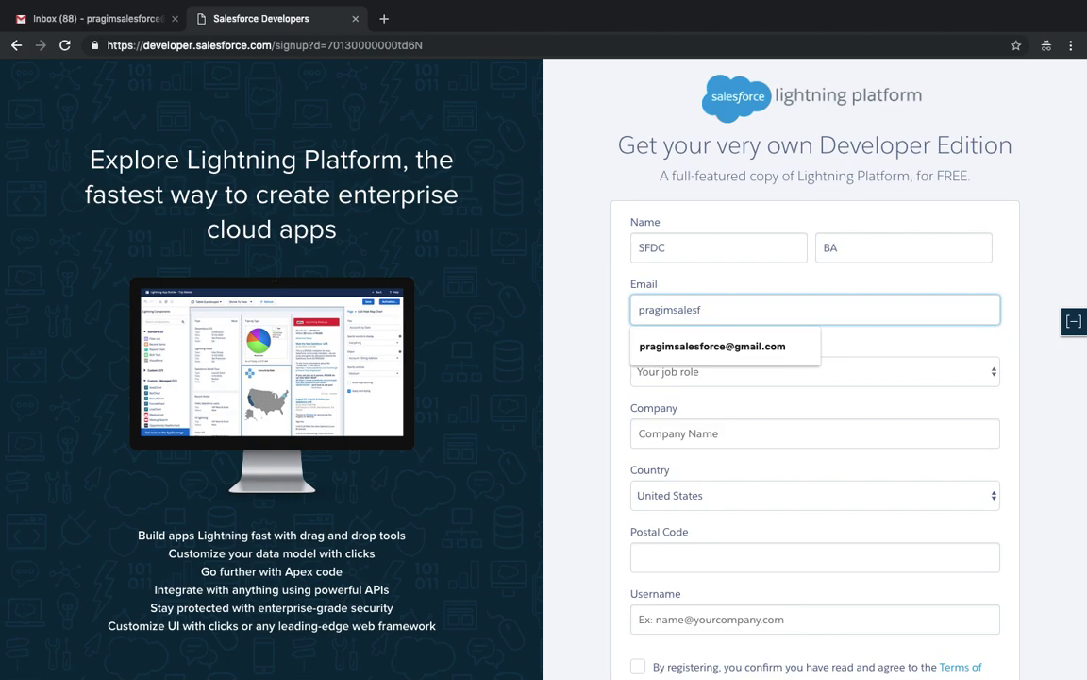
{"action": "key", "text": "Down"}
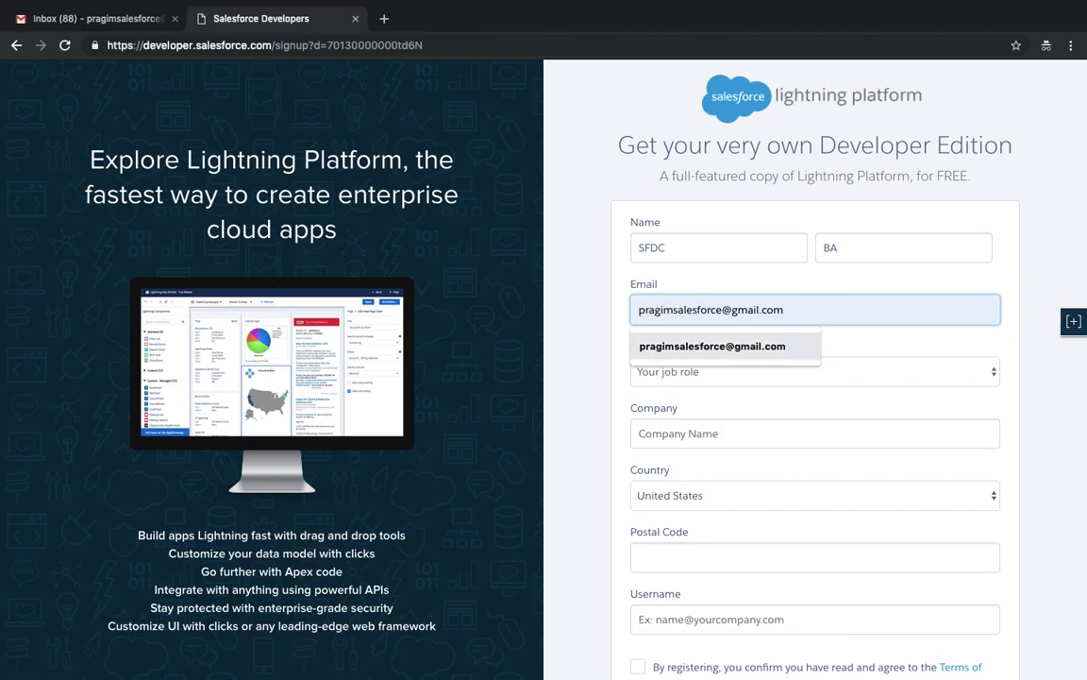
{"action": "key", "text": "Tab"}
- Set the job role to Developer and the company to Pragim
{"action": "key", "text": "space"}
{"action": "key", "text": "Down"}
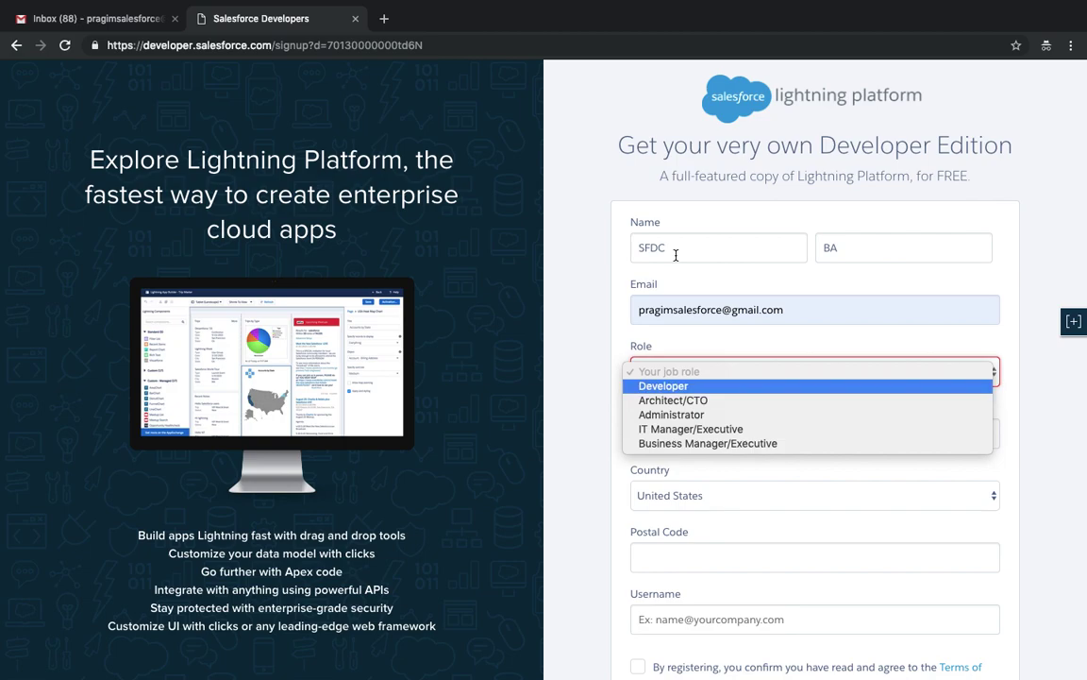
{"action": "left_click", "coordinate": [675, 386]}
{"action": "left_click", "coordinate": [674, 434]}
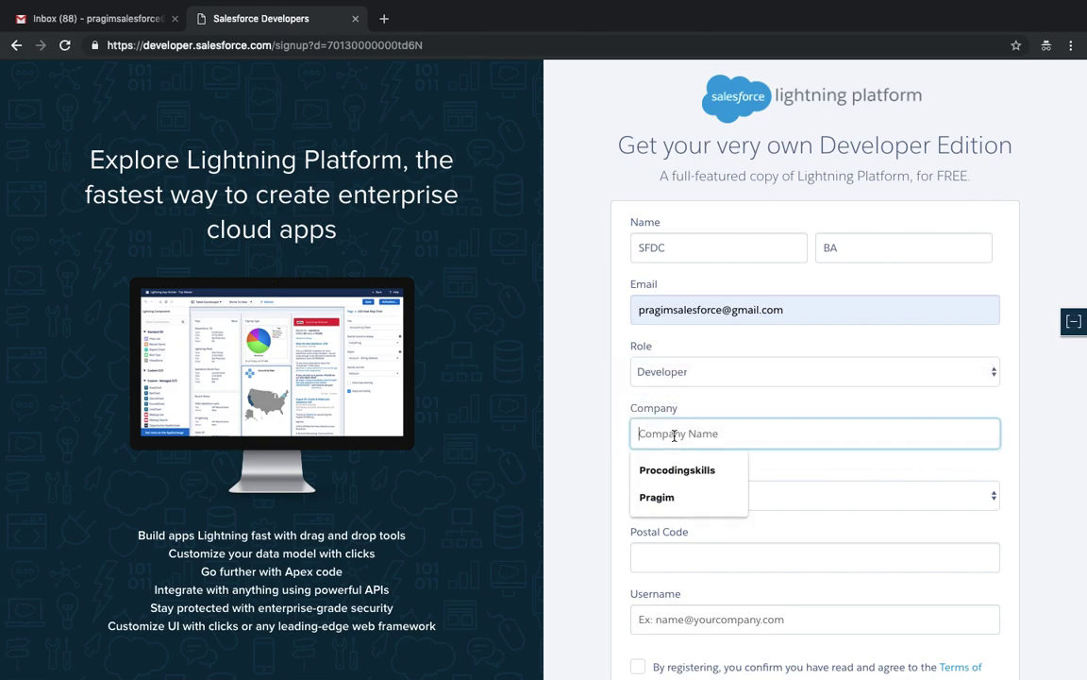
{"action": "type", "text": "Pragim"}
{"action": "key", "text": "Tab"}
- Choose India as the country and enter the postal code
{"action": "left_click", "coordinate": [702, 504]}
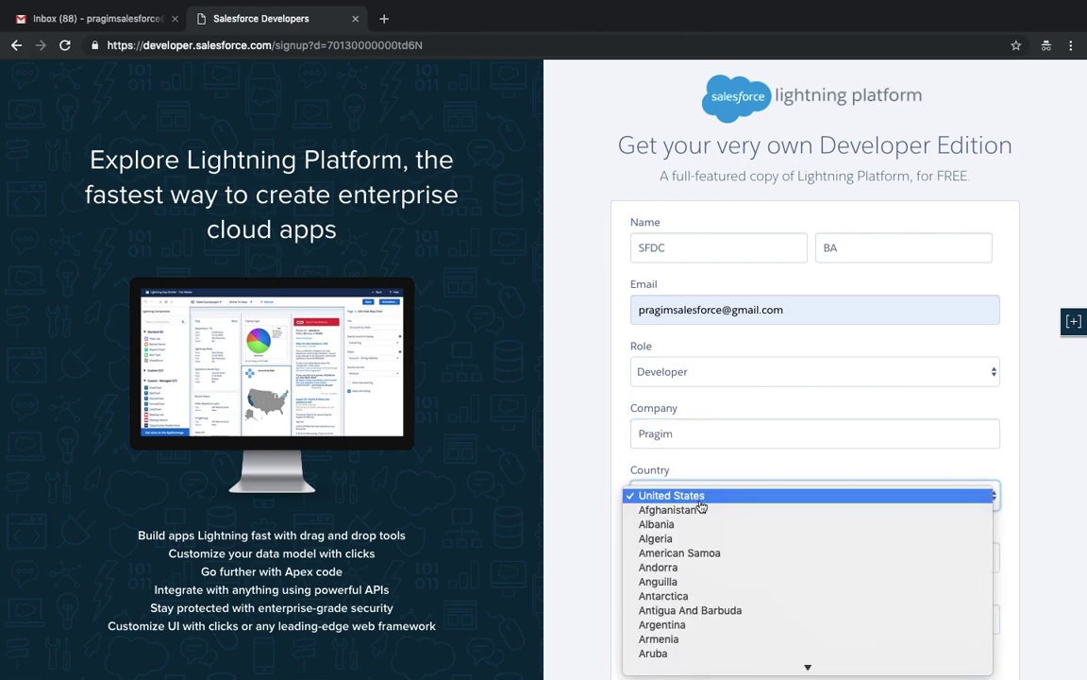
{"action": "key", "text": "i"}
{"action": "scroll", "coordinate": [706, 612], "scroll_direction": "down", "scroll_amount": 1}
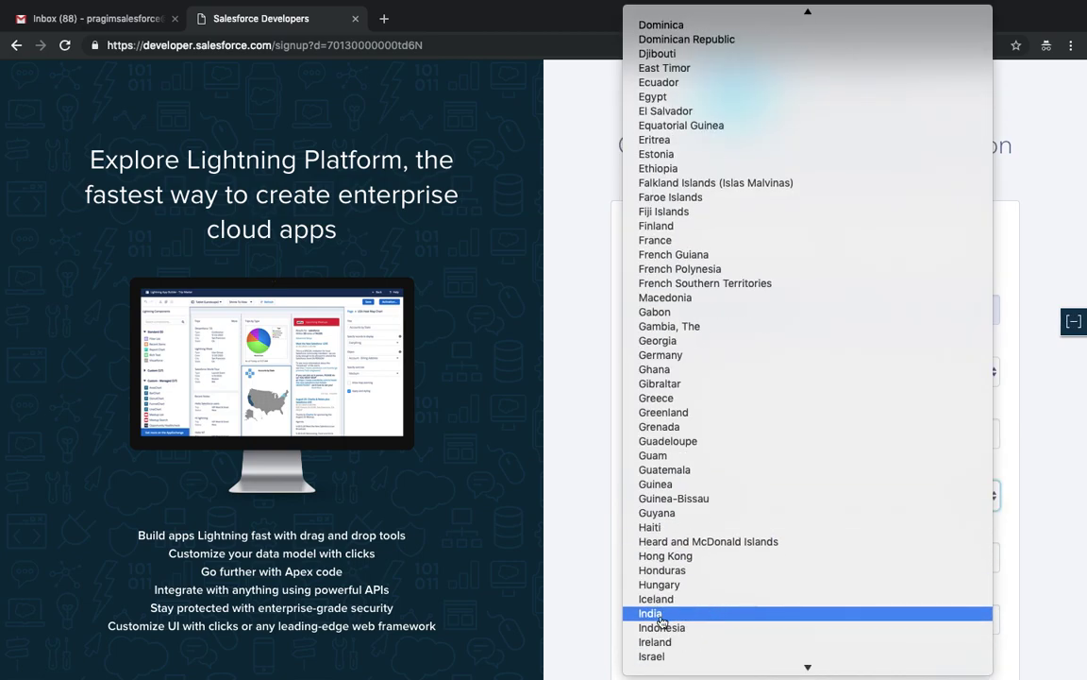
{"action": "left_click", "coordinate": [661, 614]}
{"action": "left_click", "coordinate": [675, 572]}
{"action": "type", "text": "56003"}
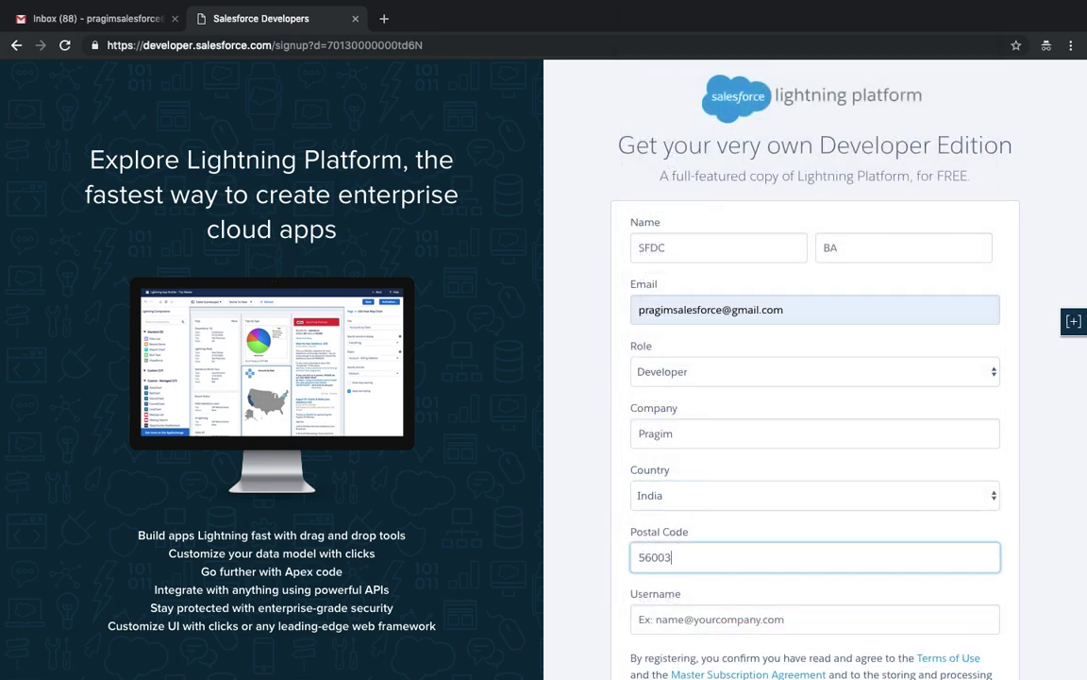
{"action": "scroll", "coordinate": [815, 377], "scroll_direction": "down", "scroll_amount": 2}
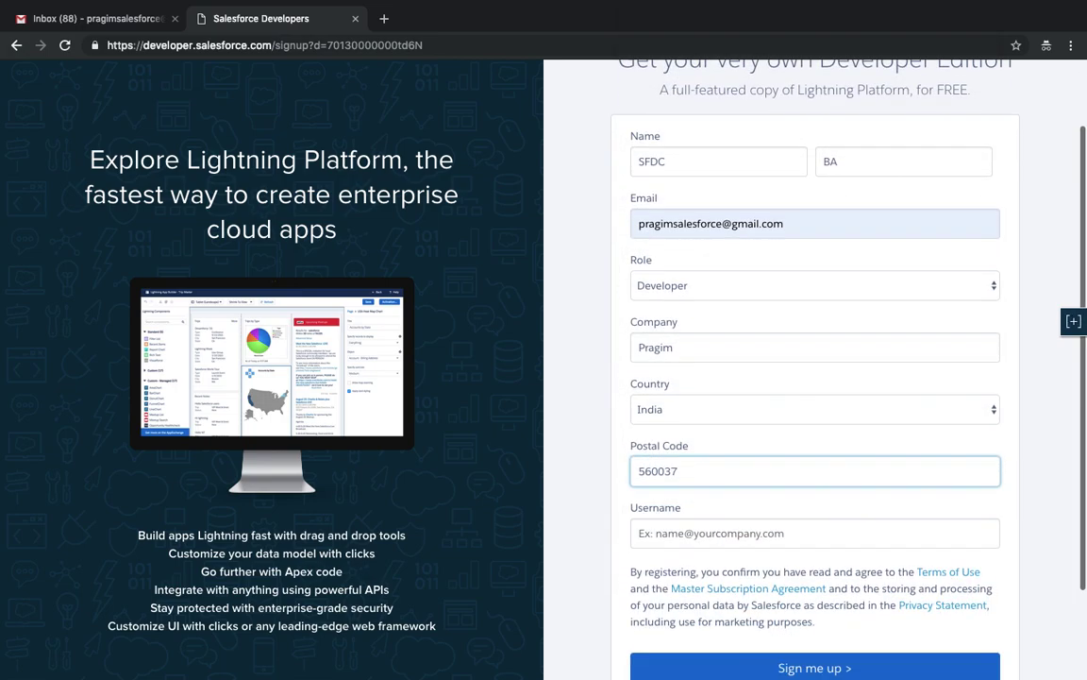
- Enter an email-style username and submit the Developer Edition signup
{"action": "left_click", "coordinate": [710, 531]}
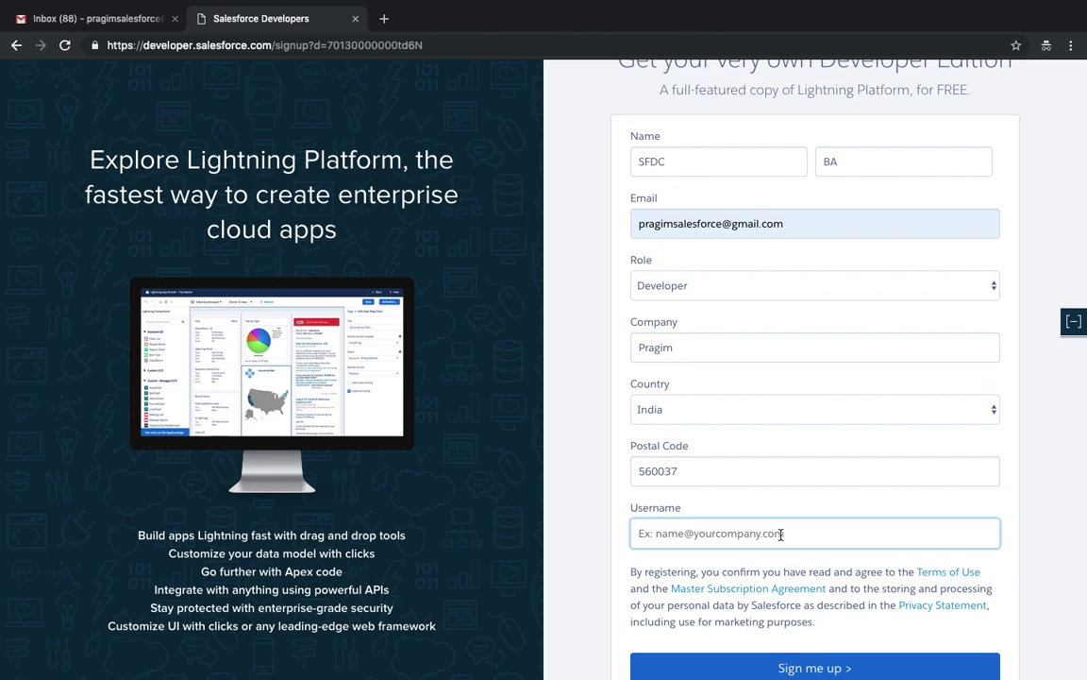
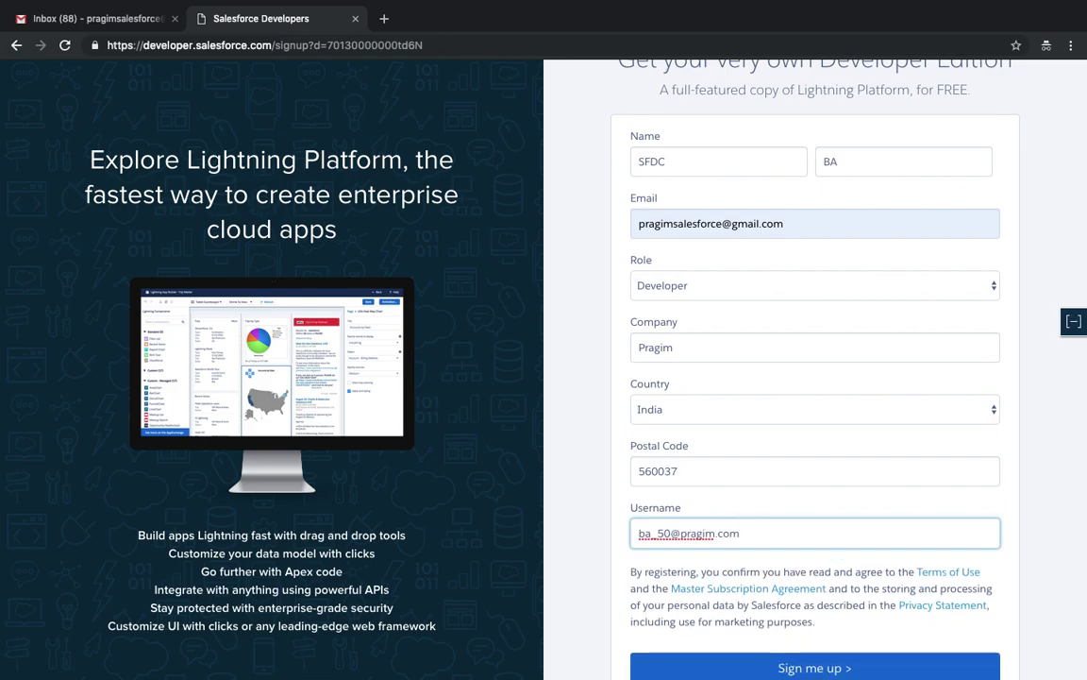
{"action": "key", "text": "ctrl+a"}
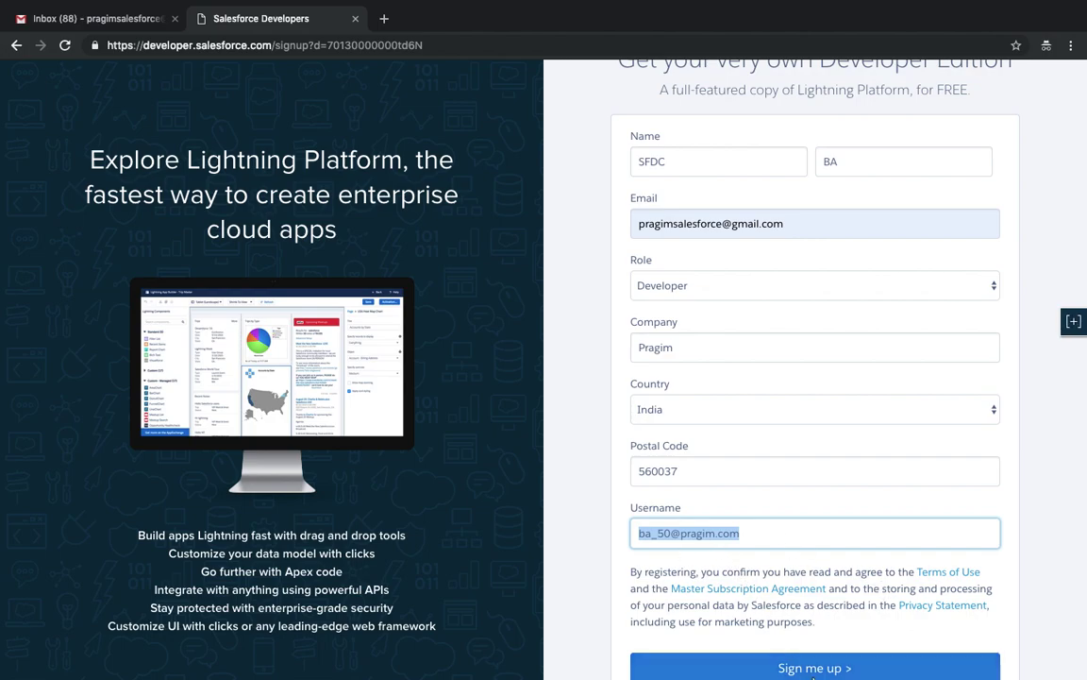
{"action": "left_click", "coordinate": [812, 667]}
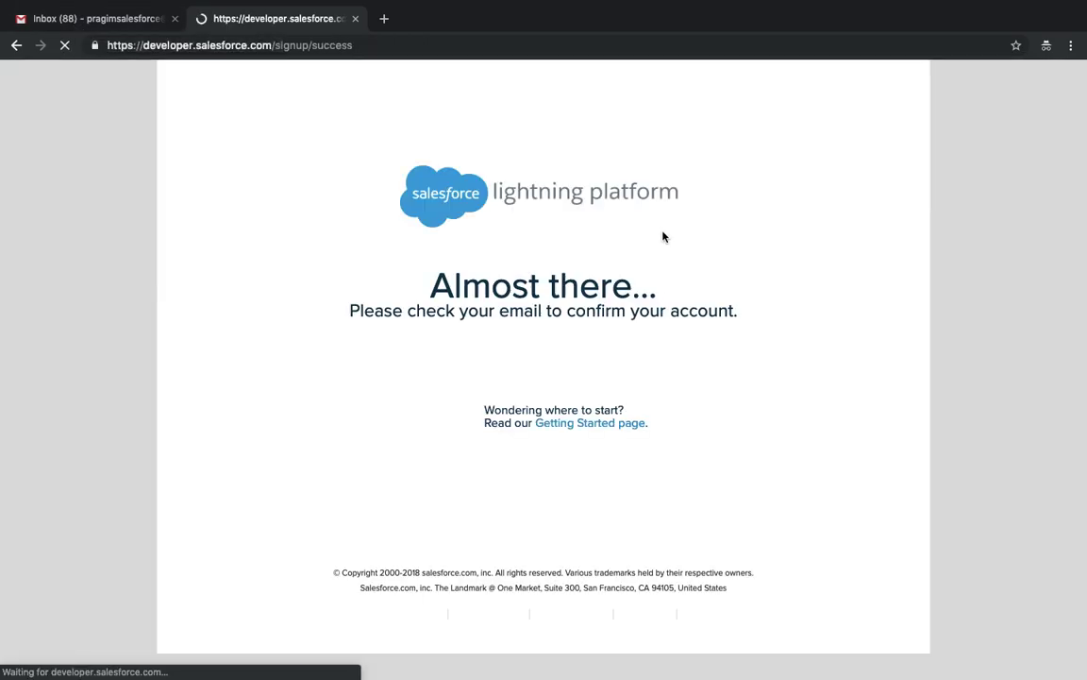
- Verify the account from the Salesforce email in Gmail, then close the Gmail and Developers tabs
{"action": "left_click", "coordinate": [29, 20]}
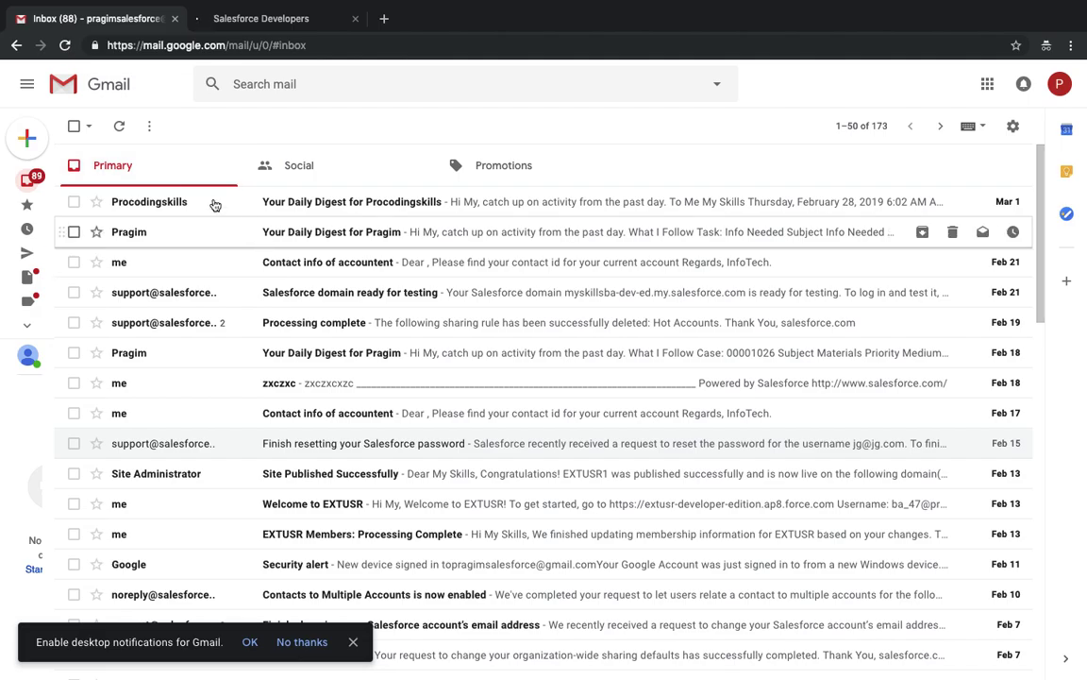
{"action": "left_click", "coordinate": [351, 202]}
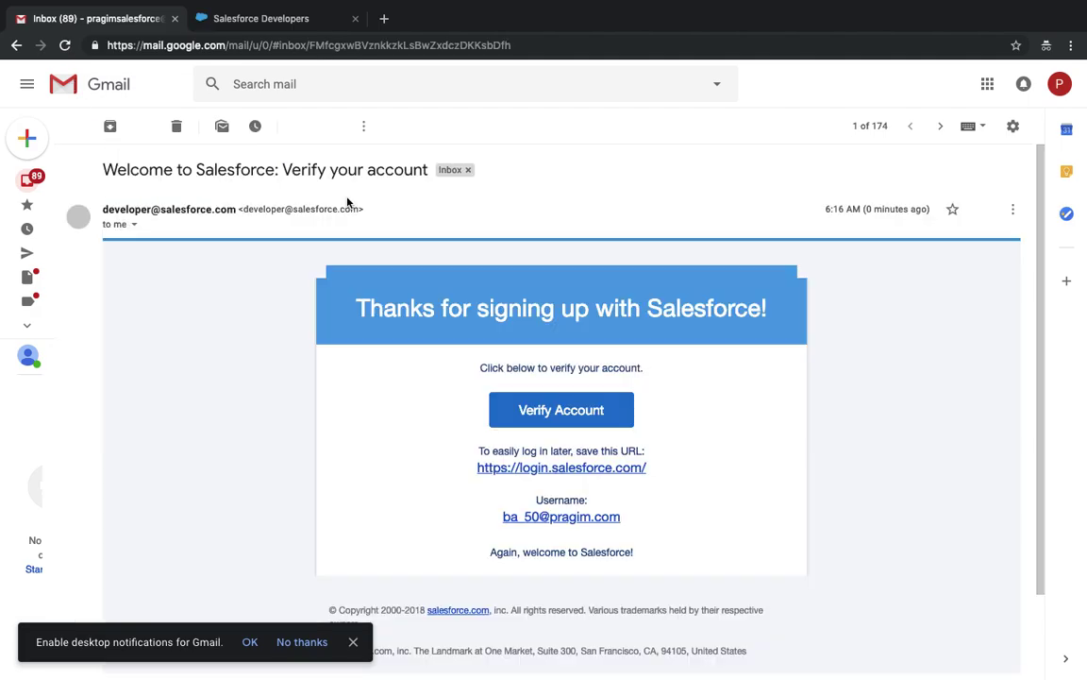
{"action": "left_click", "coordinate": [558, 419]}
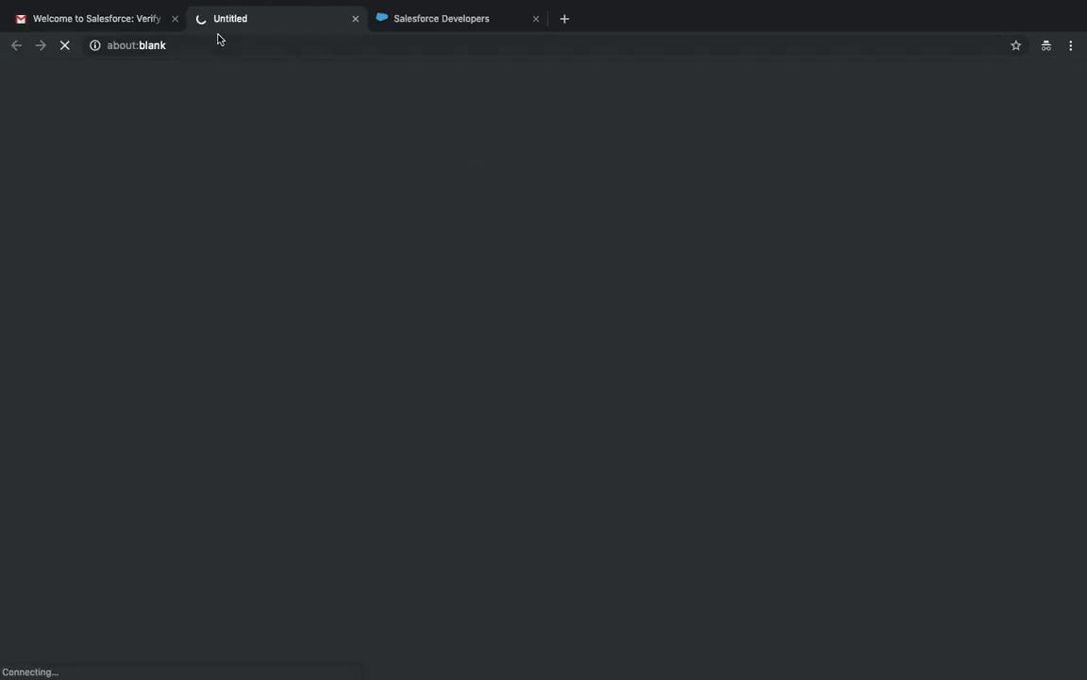
{"action": "left_click", "coordinate": [174, 19]}
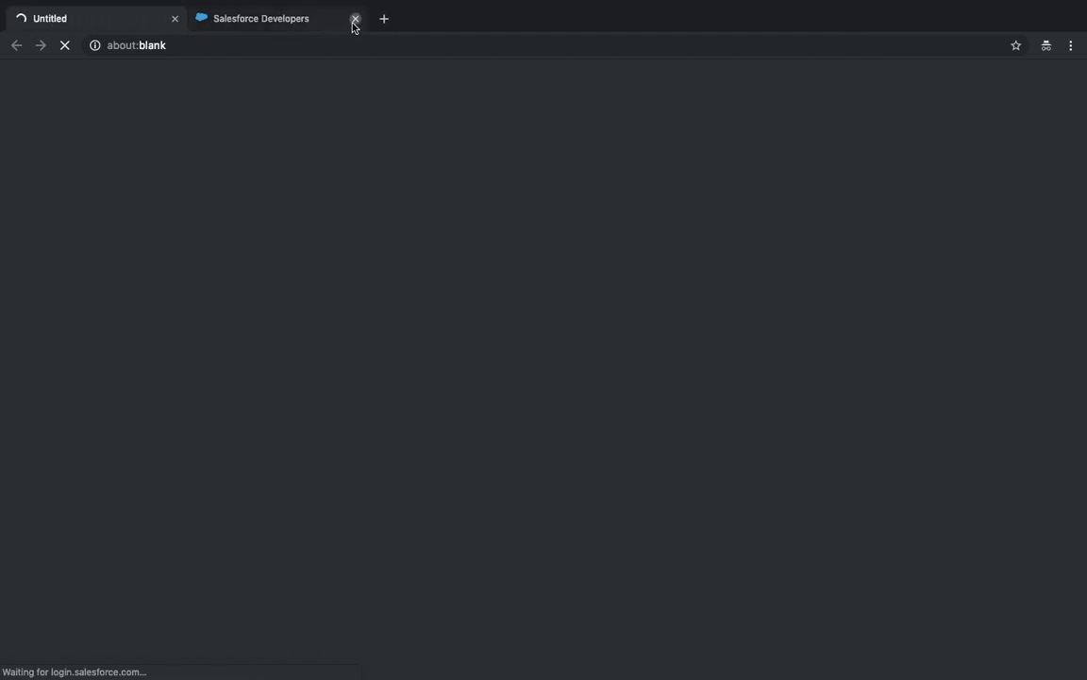
{"action": "left_click", "coordinate": [355, 19]}
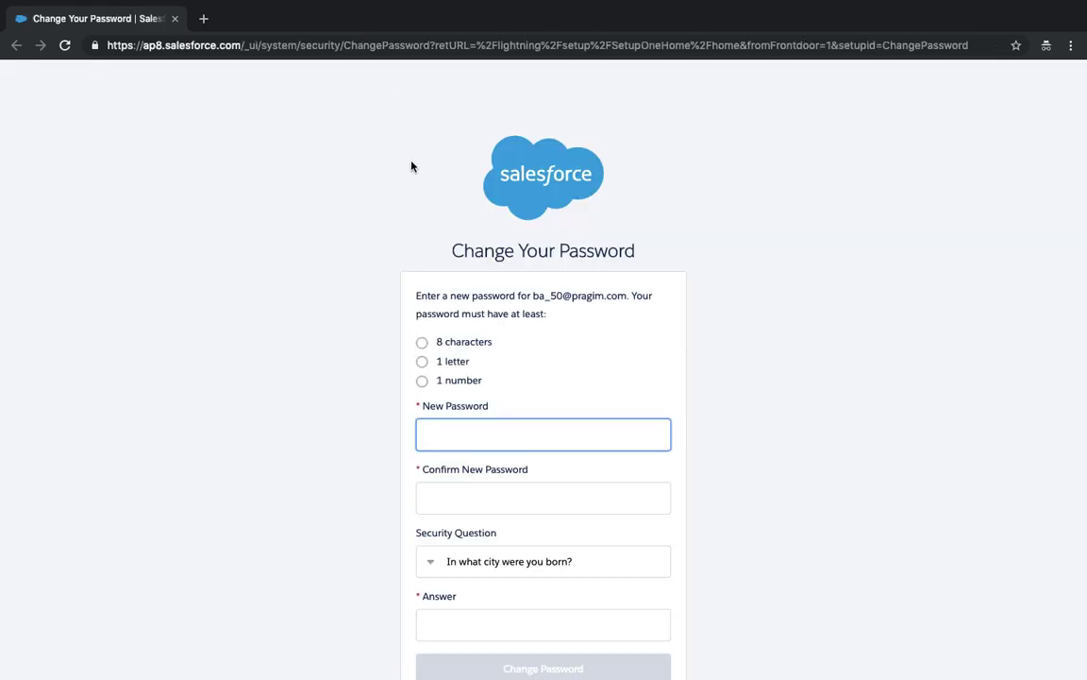
- Enter and confirm a new password, answer the security question, and save
{"action": "type", "text": "••••••••"}
{"action": "key", "text": "super+a"}
{"action": "type", "text": "••••••••••••"}
{"action": "key", "text": "Tab"}
{"action": "type", "text": "••"}
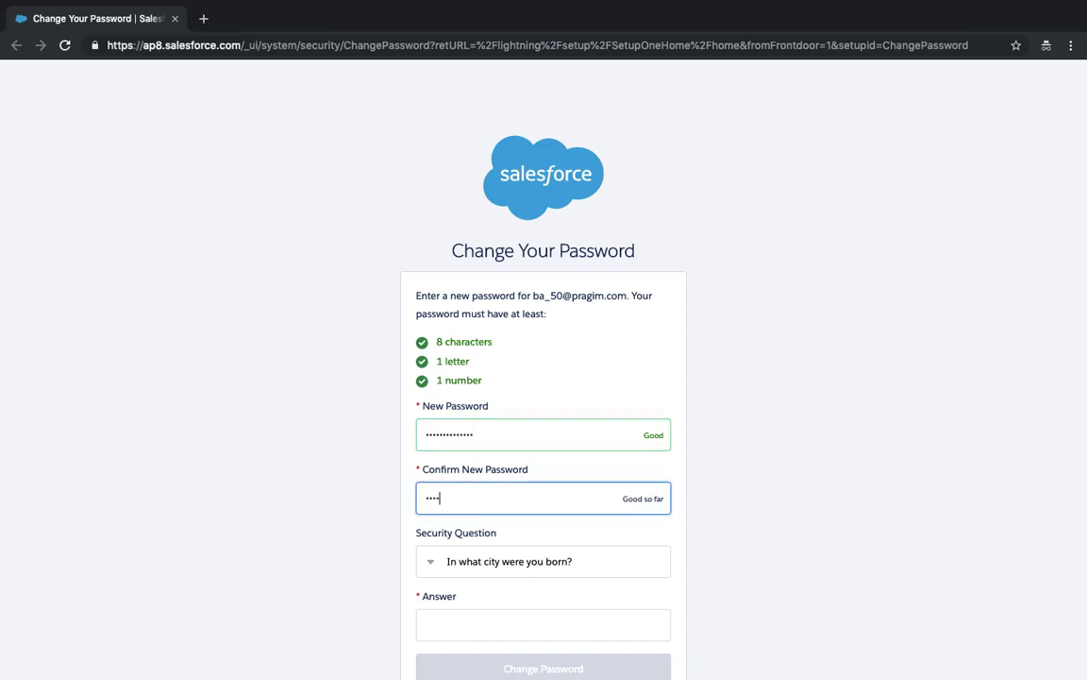
{"action": "type", "text": "•"}
{"action": "left_click", "coordinate": [502, 625]}
{"action": "type", "text": "sfdc"}
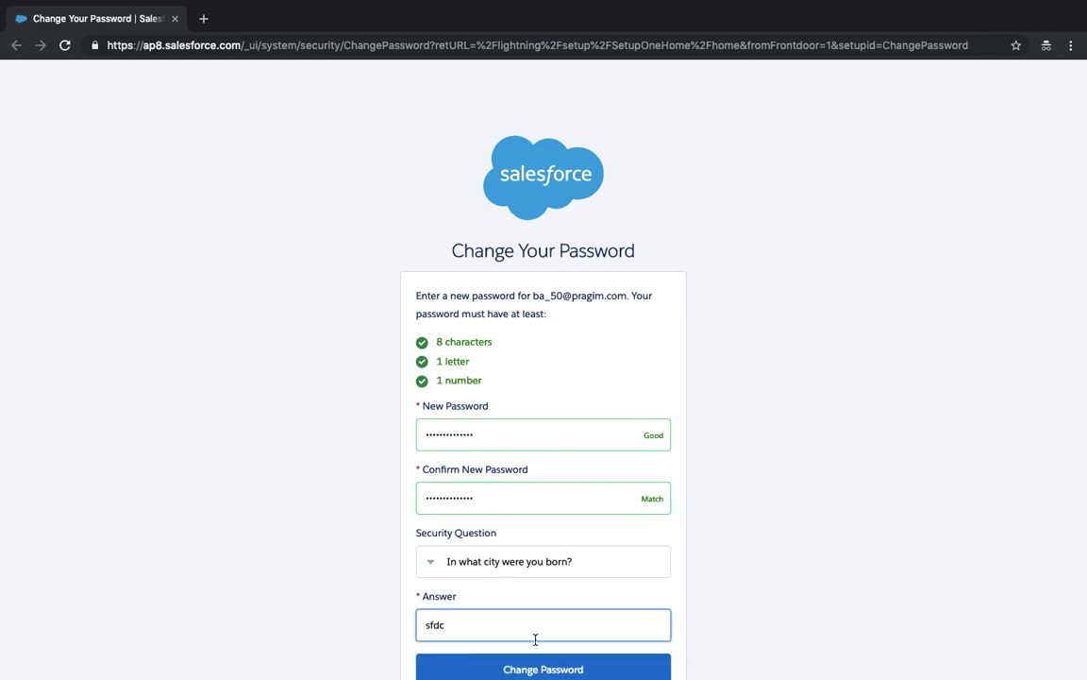
{"action": "left_click", "coordinate": [527, 667]}
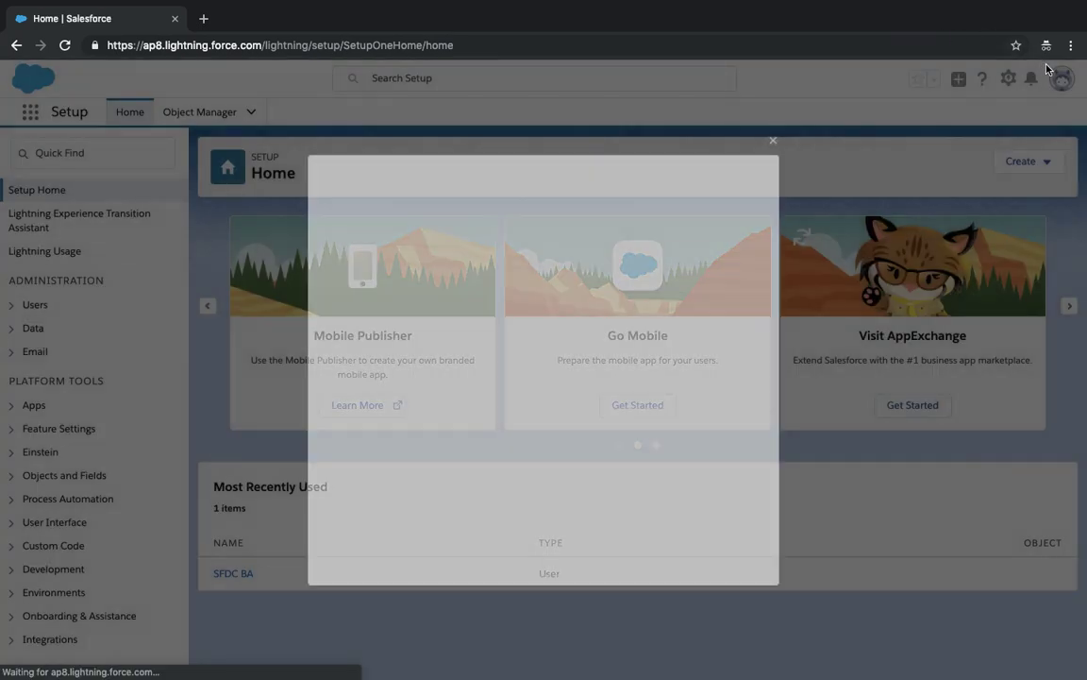
- Switch from Lightning Experience to Salesforce Classic via the profile menu, landing on the Classic Home page
{"action": "left_click", "coordinate": [775, 139]}
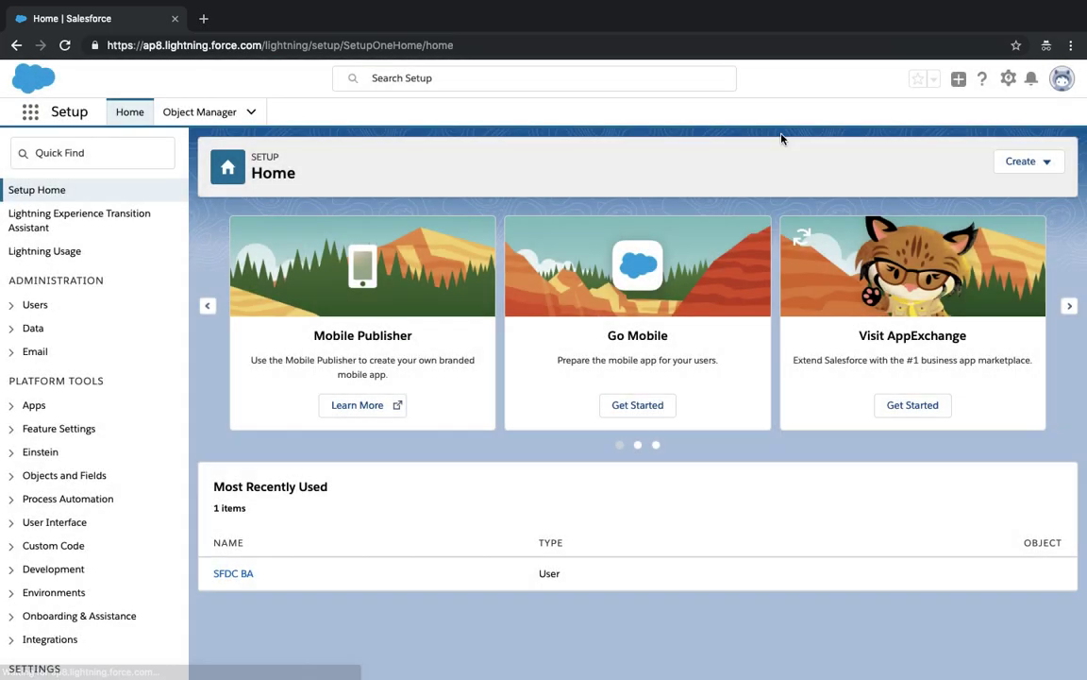
{"action": "left_click", "coordinate": [1062, 79]}
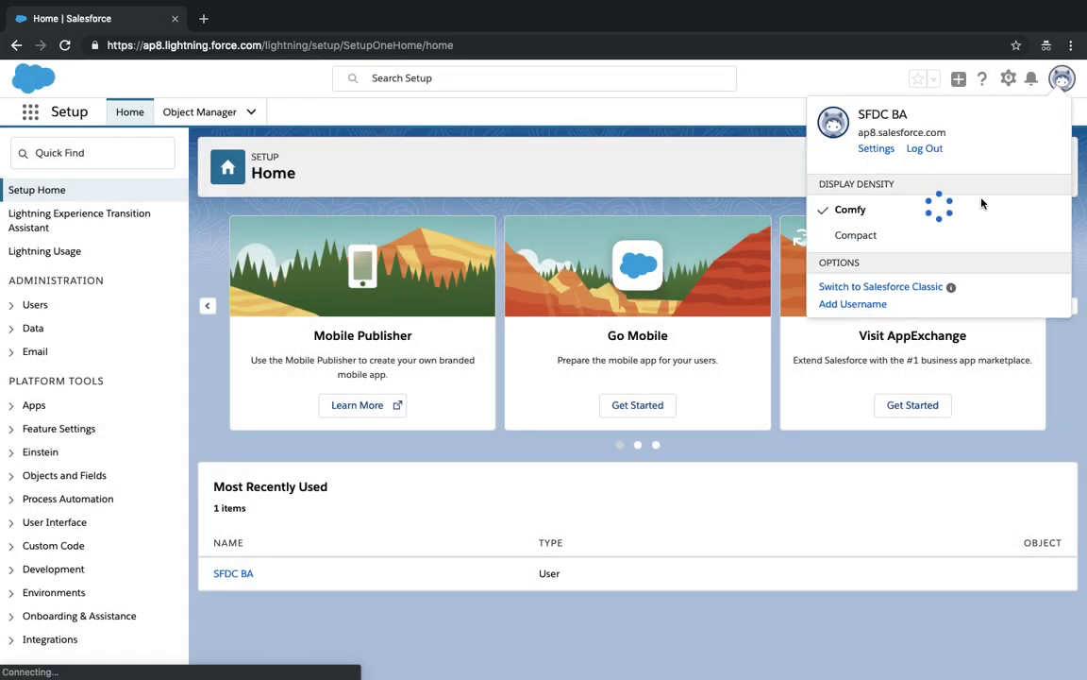
{"action": "left_click", "coordinate": [912, 288]}
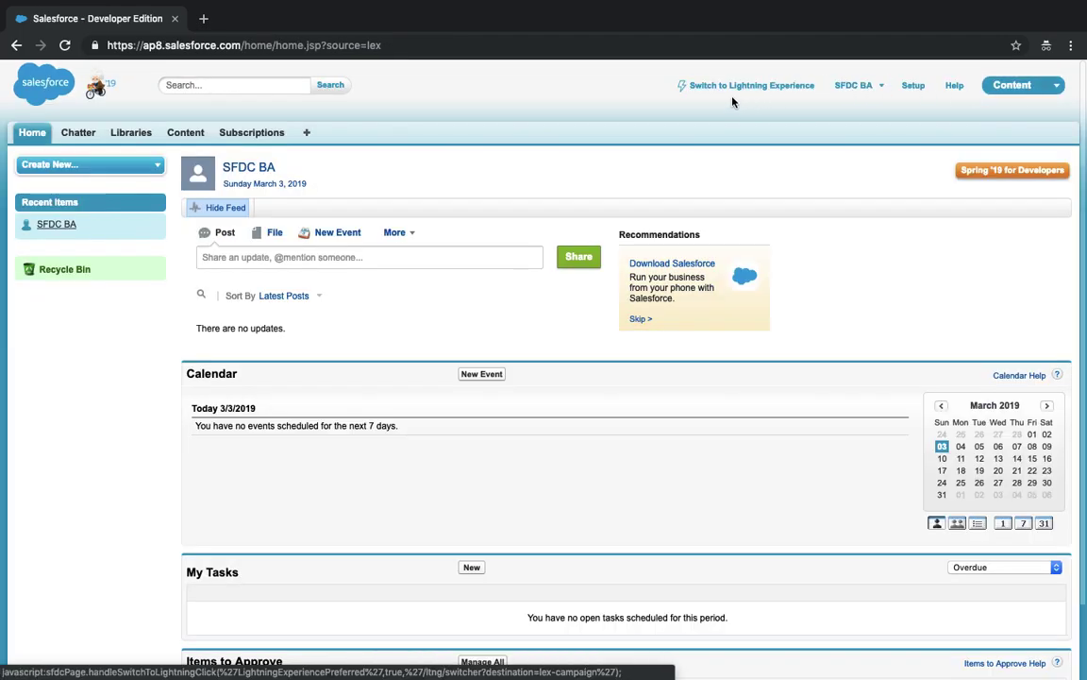
{"action": "left_click", "coordinate": [731, 87]}
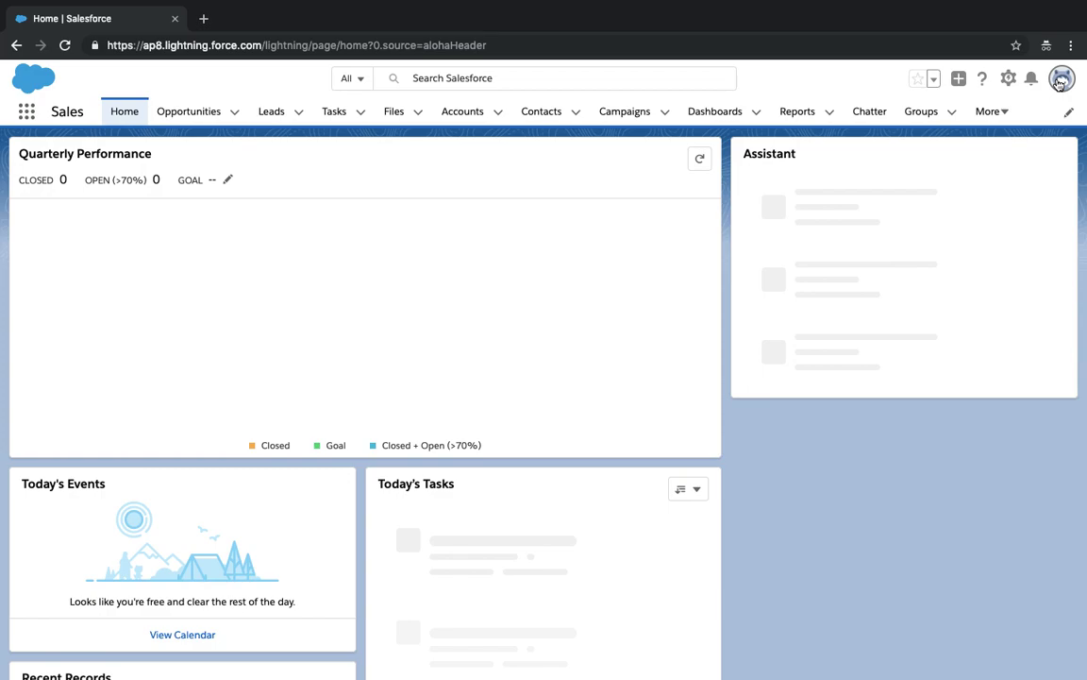
{"action": "left_click", "coordinate": [1060, 81]}
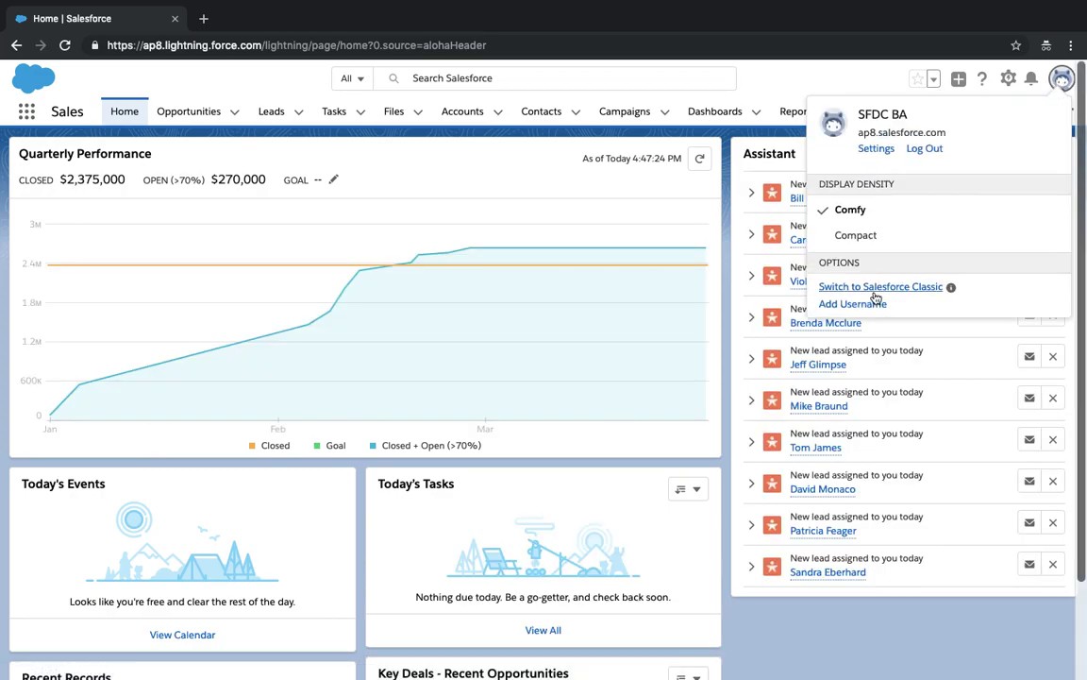
{"action": "left_click", "coordinate": [913, 287]}
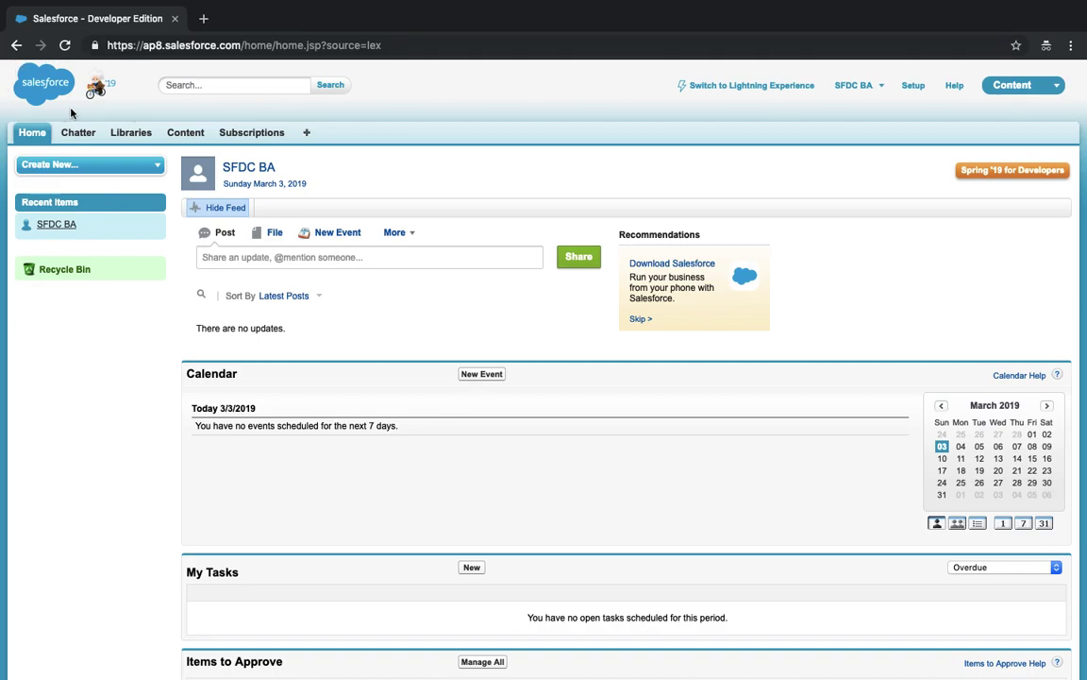
{"action": "left_click", "coordinate": [1054, 88]}
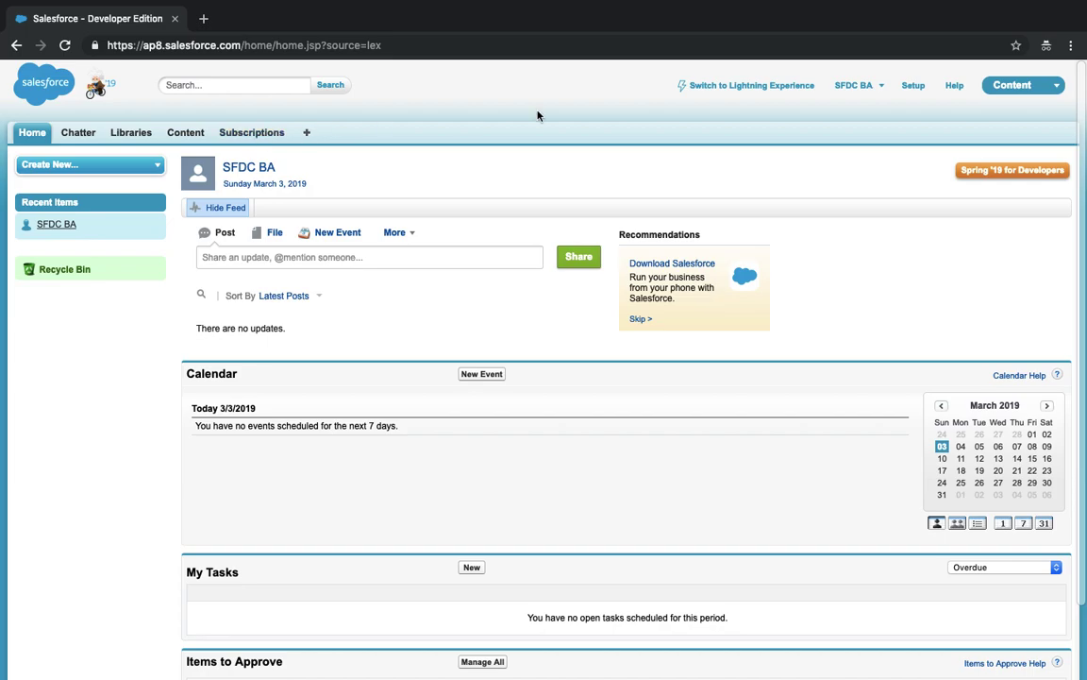
- Switch to the Sales app from the app menu
{"action": "left_click", "coordinate": [1012, 85]}
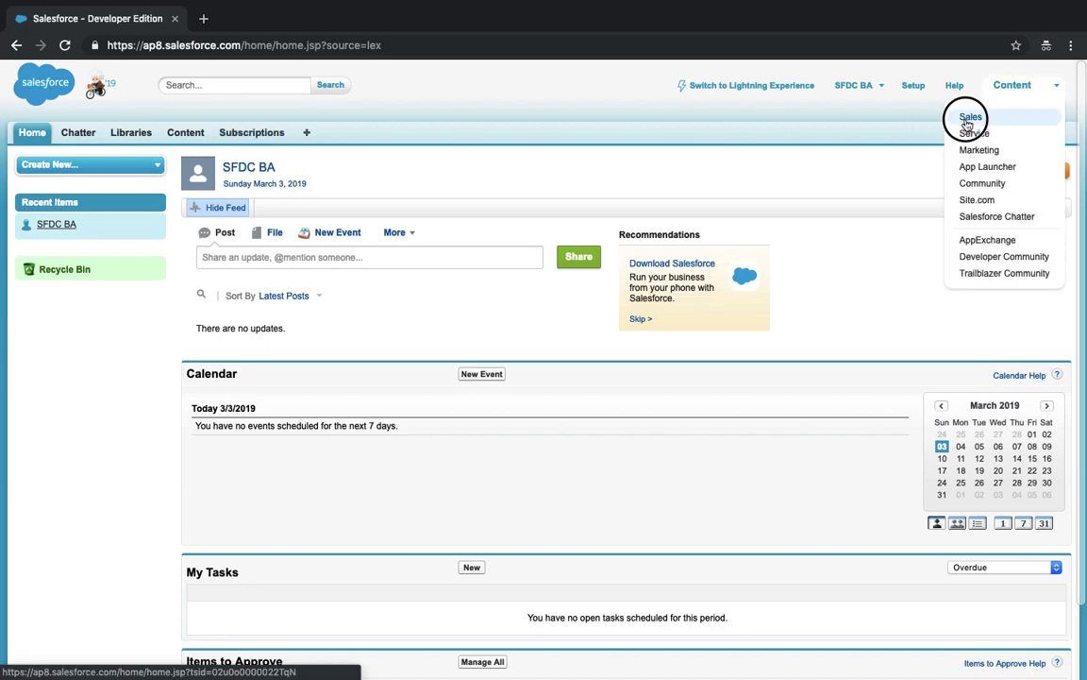
{"action": "left_click", "coordinate": [969, 115]}
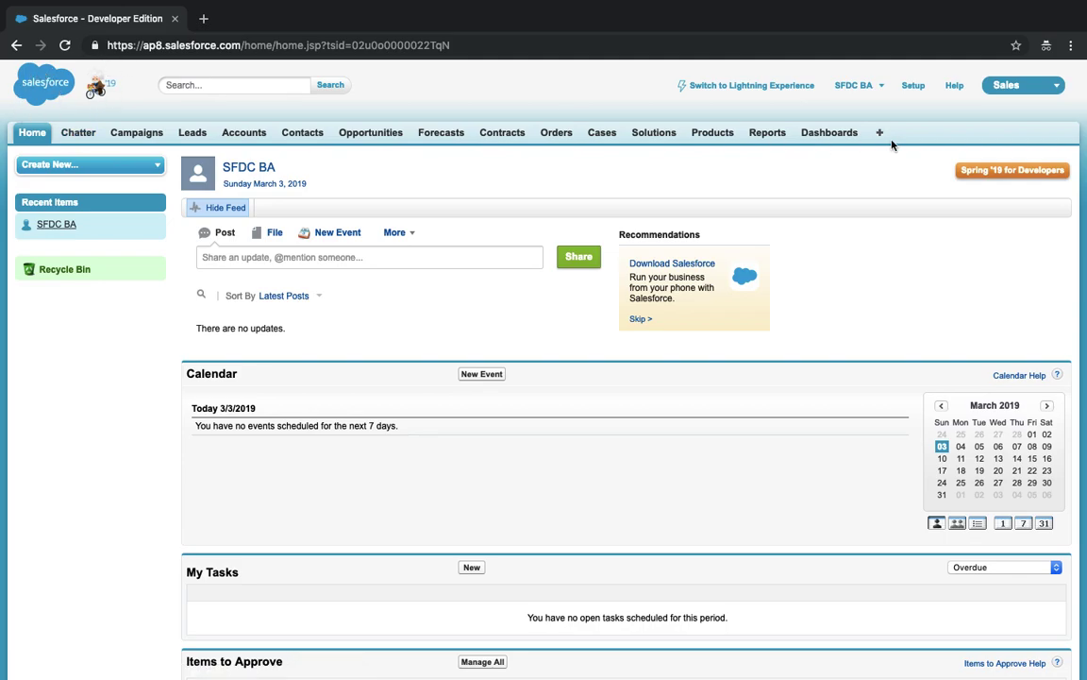
{"action": "left_click", "coordinate": [1000, 86]}
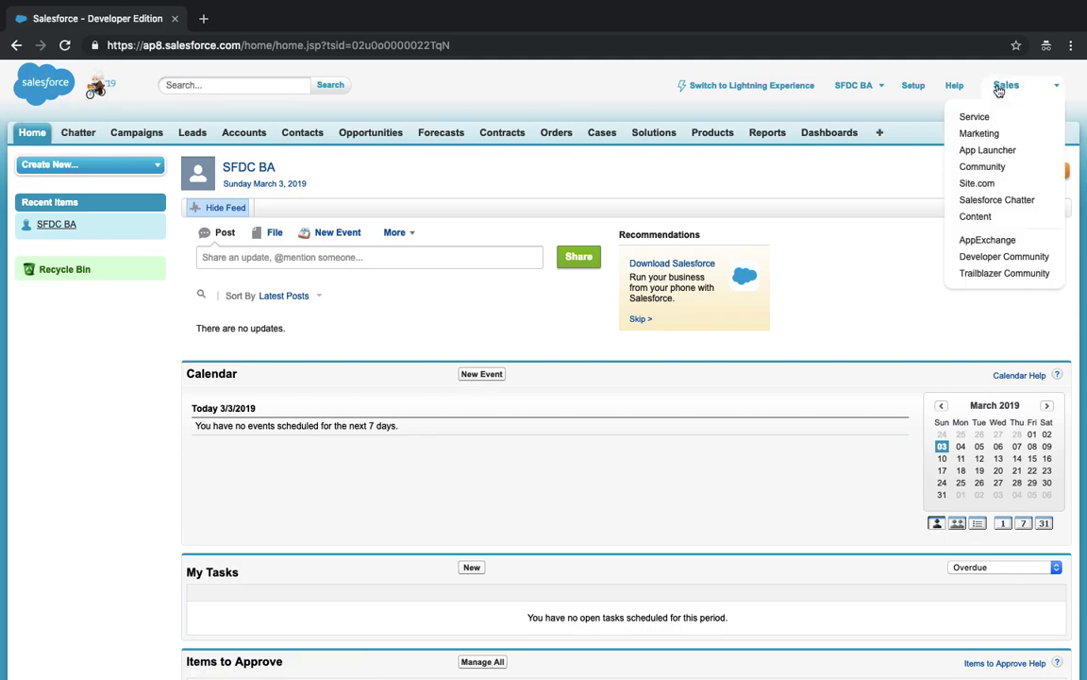
{"action": "left_click", "coordinate": [336, 96]}
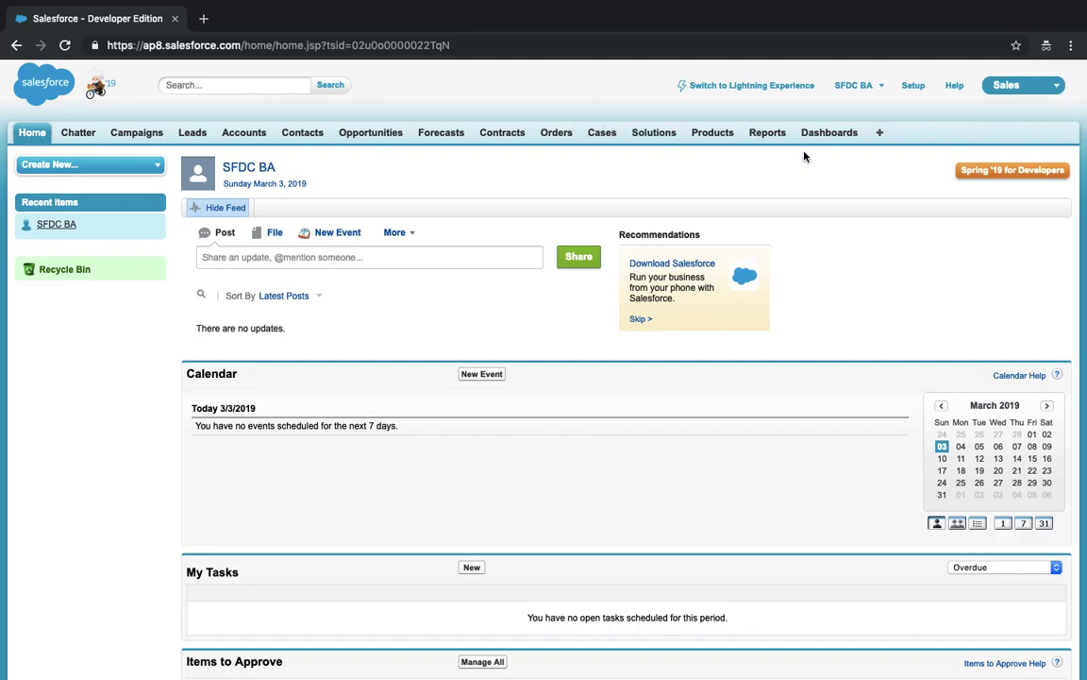
{"action": "left_click", "coordinate": [881, 135]}
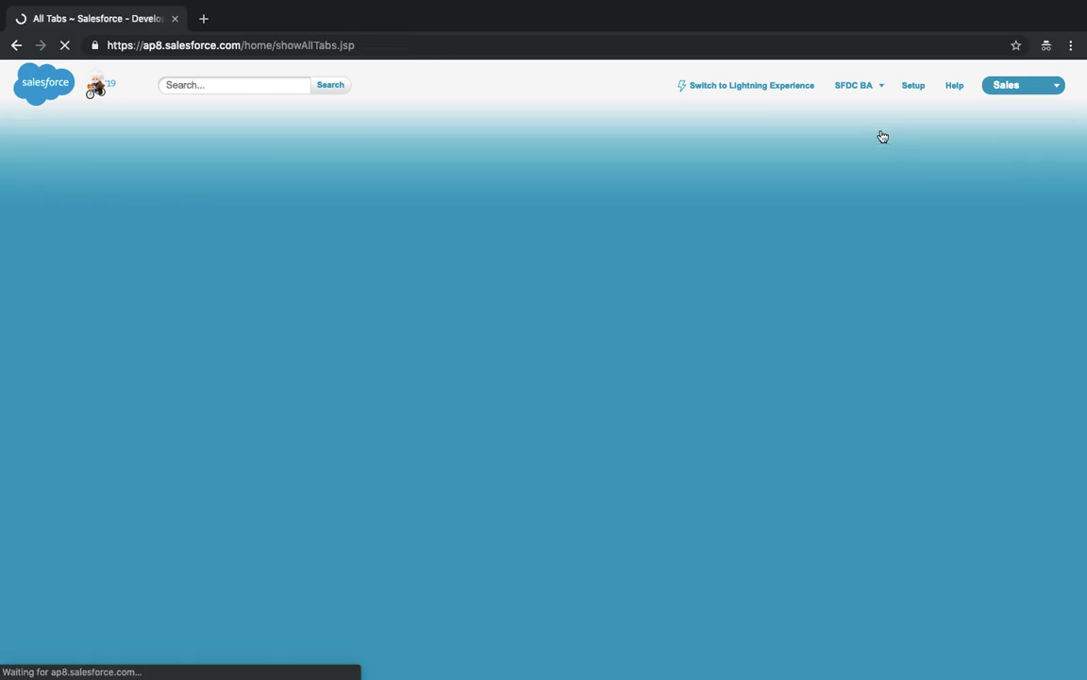
{"action": "scroll", "coordinate": [835, 396], "scroll_direction": "down", "scroll_amount": 3}
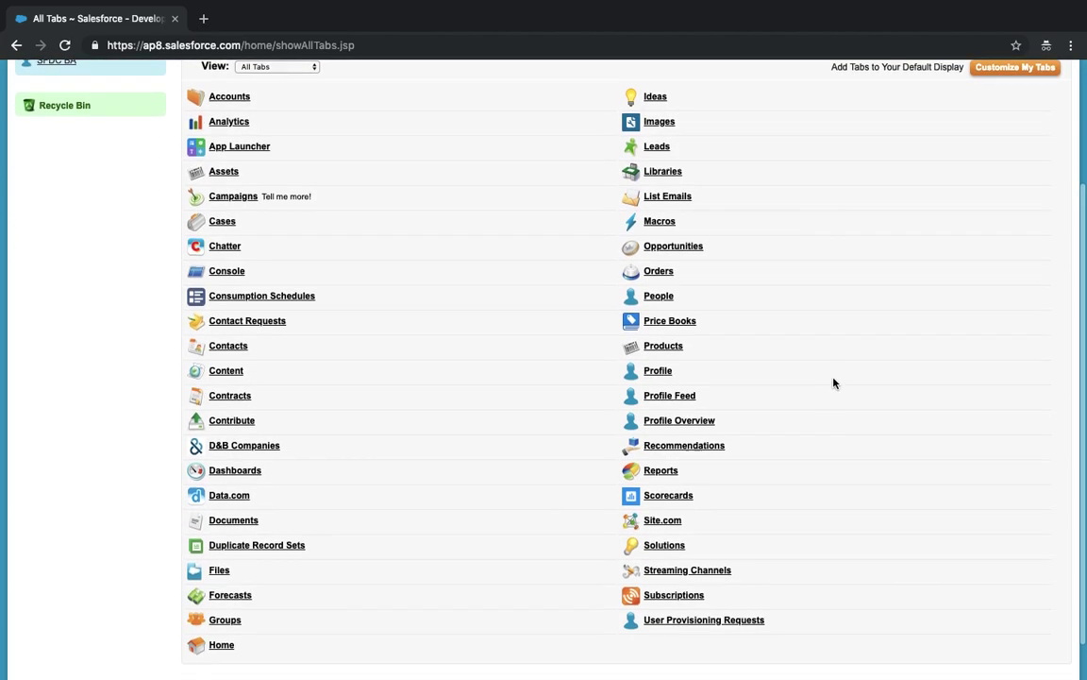
{"action": "scroll", "coordinate": [831, 376], "scroll_direction": "up", "scroll_amount": 4}
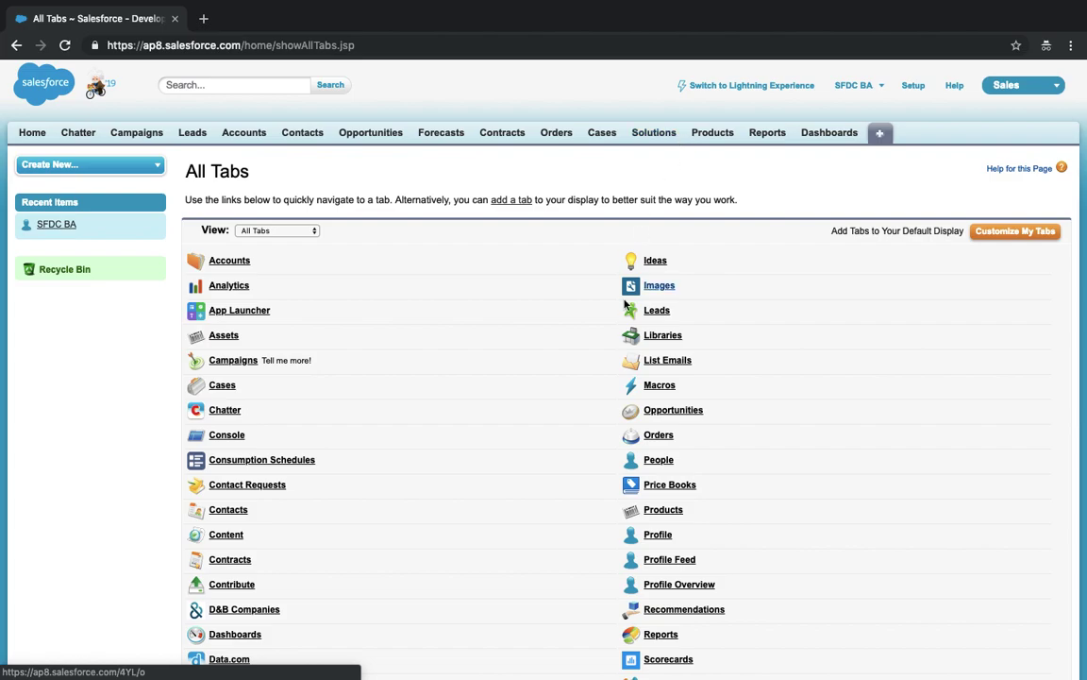
{"action": "scroll", "coordinate": [623, 328], "scroll_direction": "down", "scroll_amount": 3}
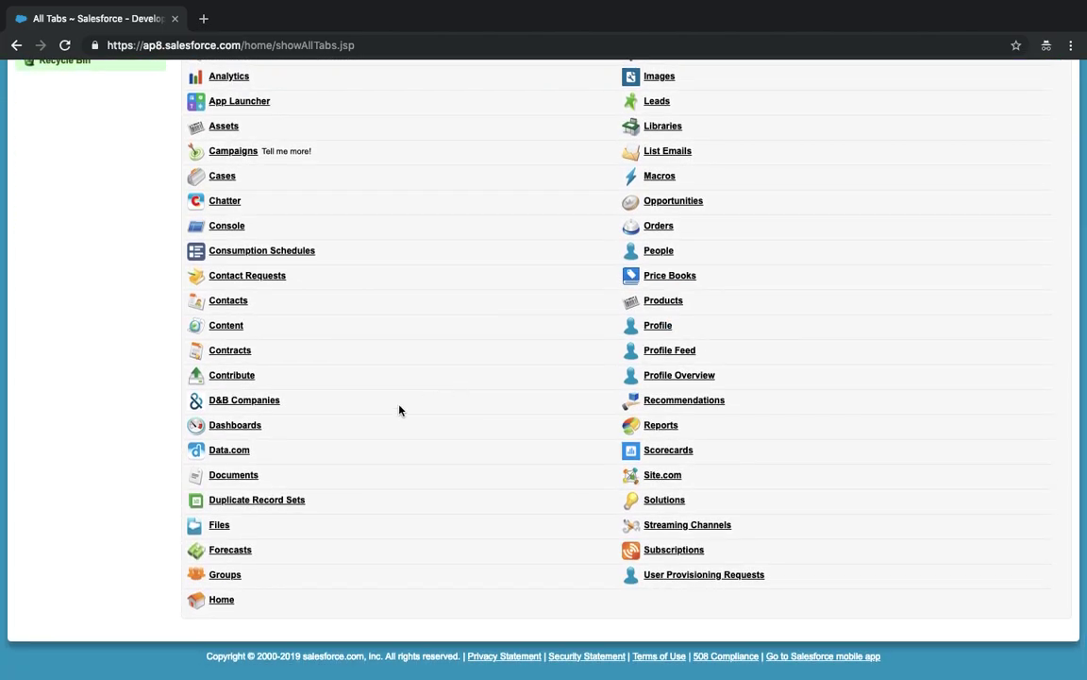
{"action": "scroll", "coordinate": [399, 410], "scroll_direction": "up", "scroll_amount": 3}
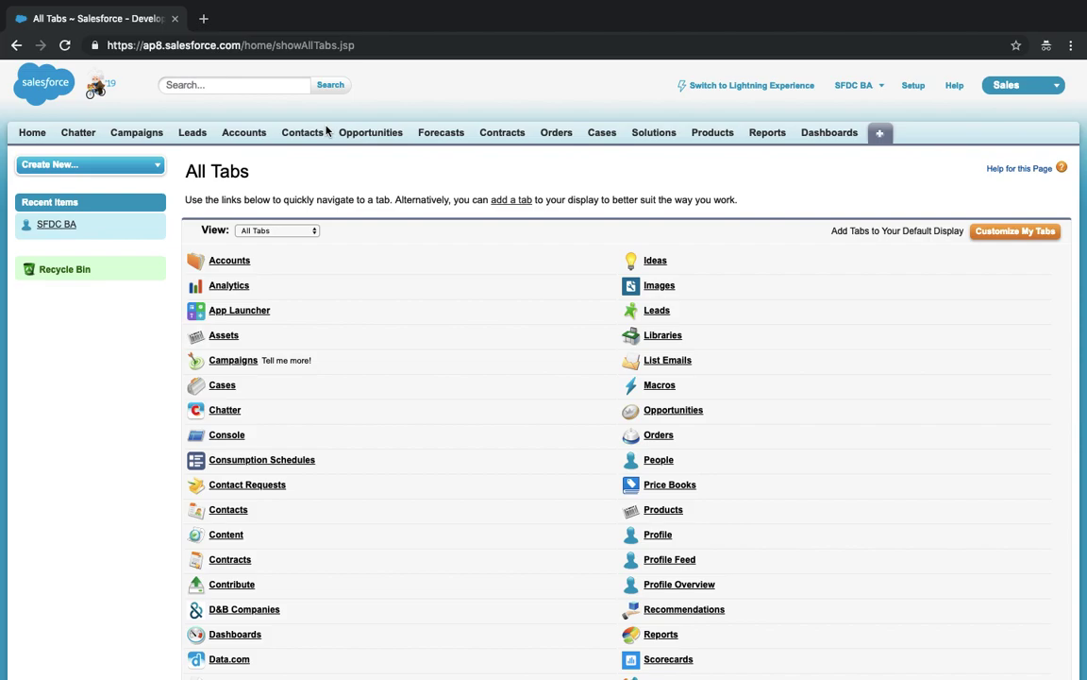
{"action": "scroll", "coordinate": [327, 132], "scroll_direction": "down", "scroll_amount": 1}
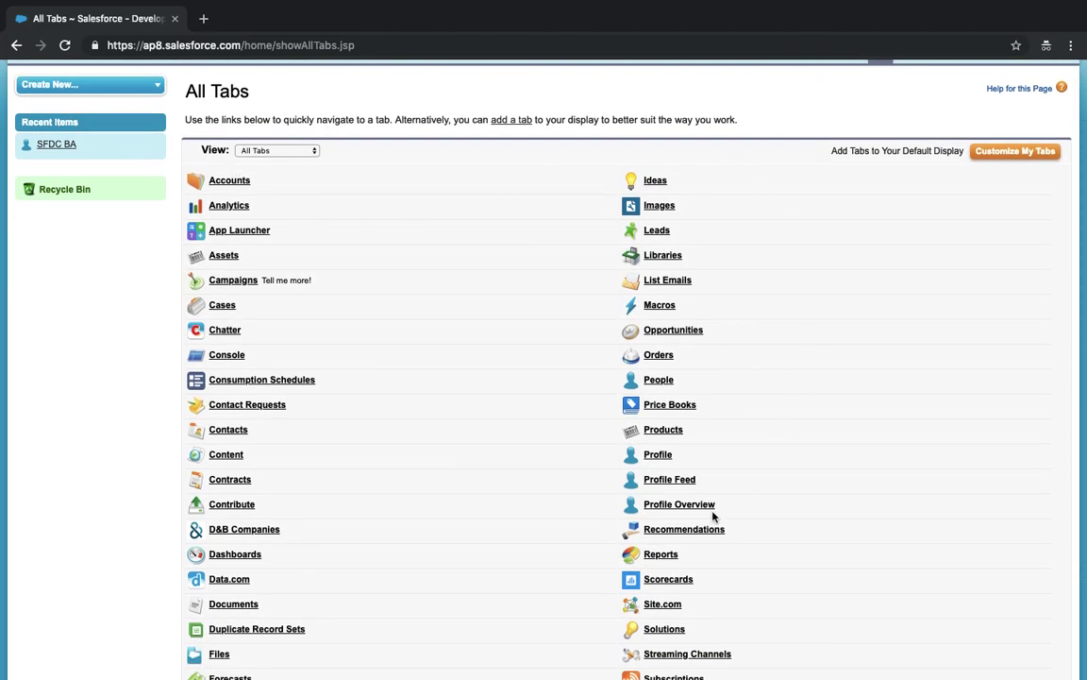
{"action": "scroll", "coordinate": [713, 515], "scroll_direction": "down", "scroll_amount": 1}
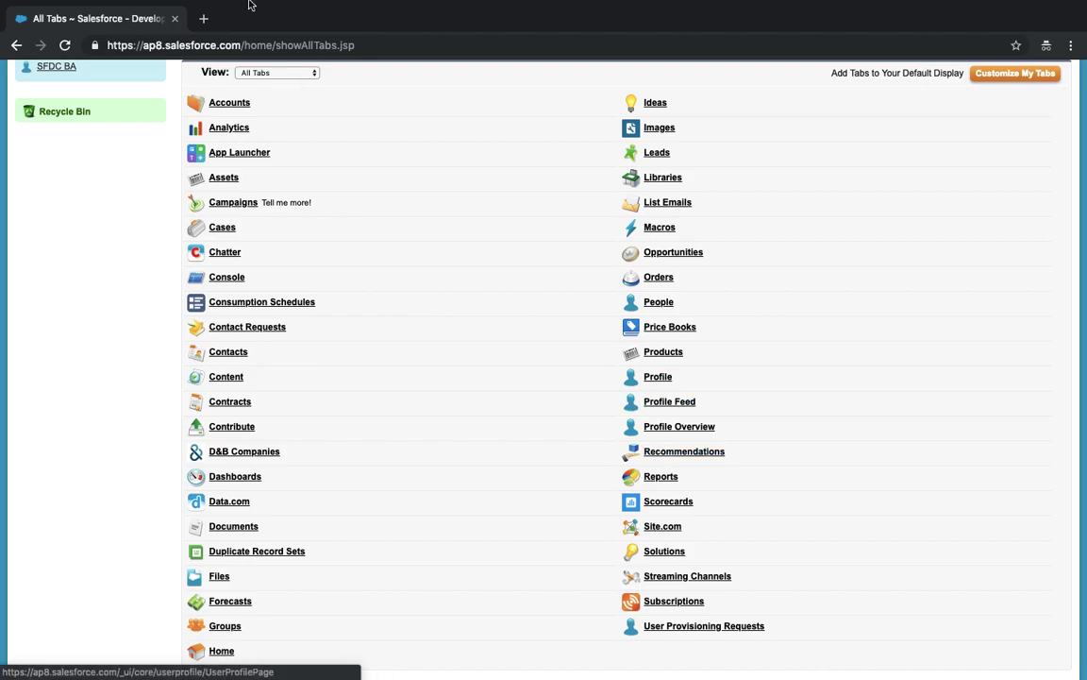
{"action": "left_click", "coordinate": [203, 19]}
{"action": "type", "text": "def"}
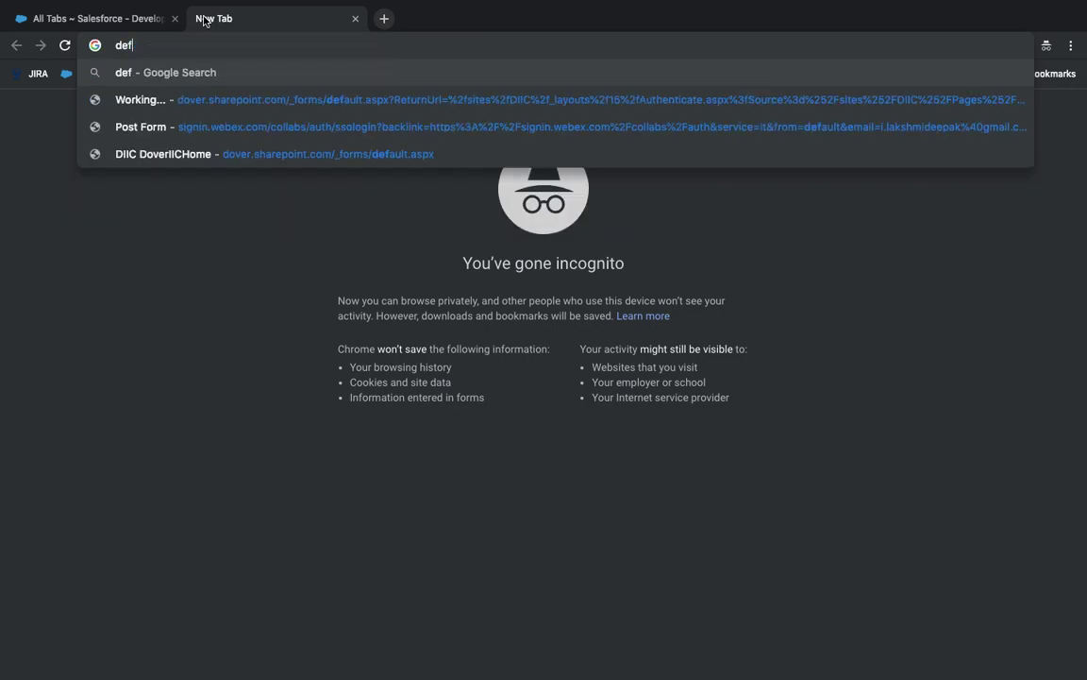
{"action": "type", "text": "ault"}
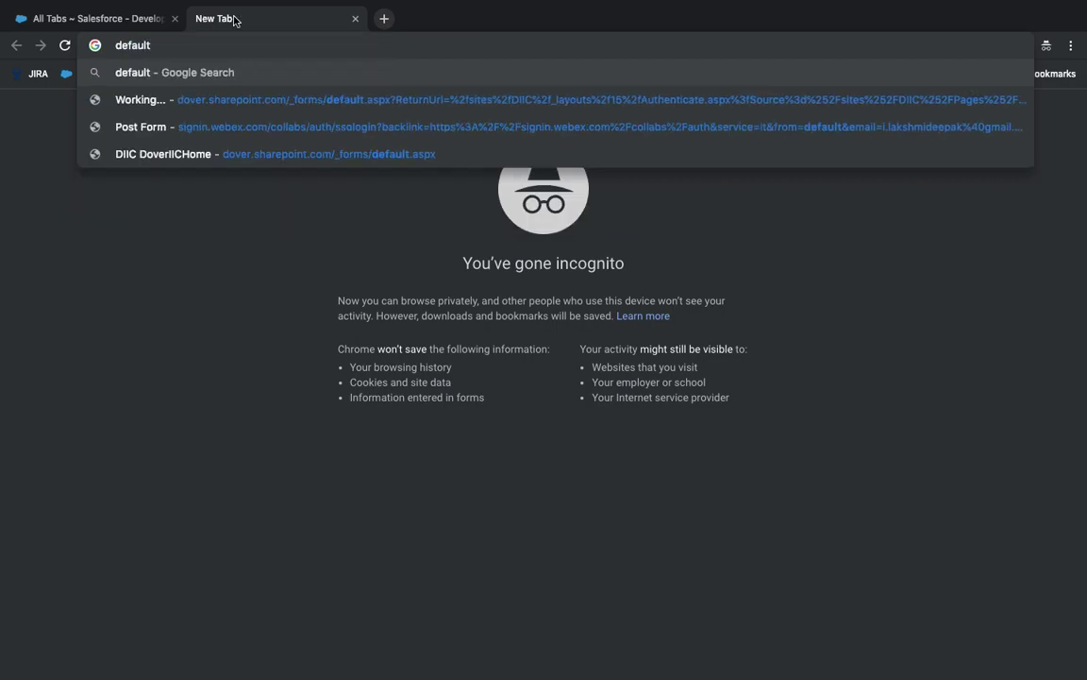
{"action": "left_click", "coordinate": [355, 19]}
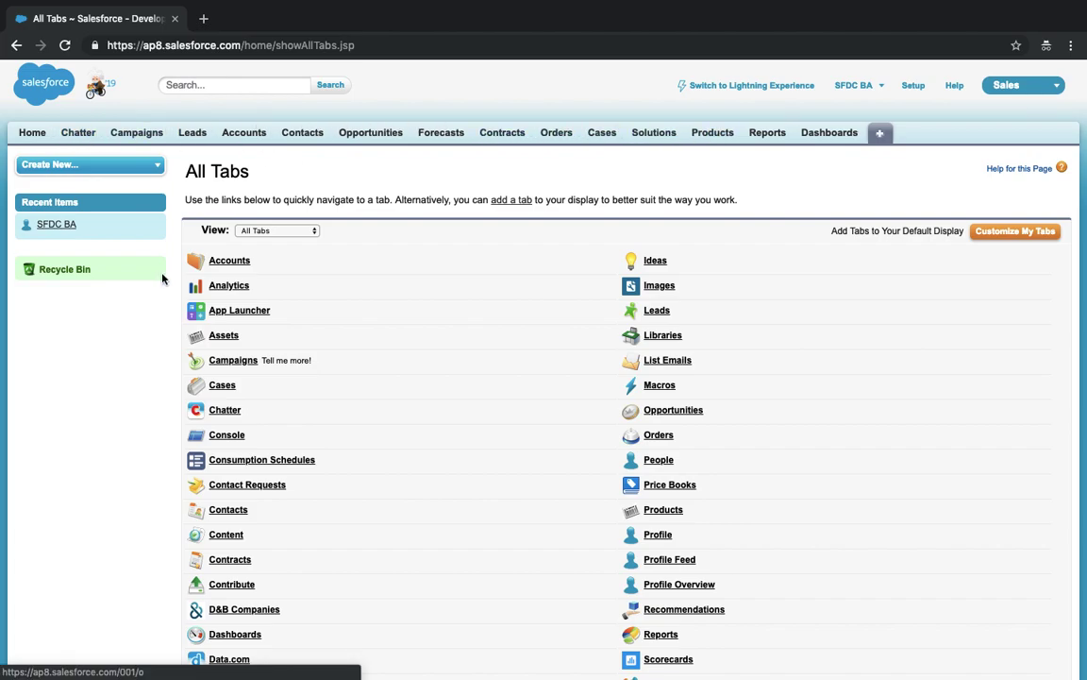
{"action": "scroll", "coordinate": [283, 639], "scroll_direction": "down", "scroll_amount": 2}
{"action": "scroll", "coordinate": [281, 639], "scroll_direction": "down", "scroll_amount": 2}
{"action": "scroll", "coordinate": [281, 639], "scroll_direction": "up", "scroll_amount": 4}
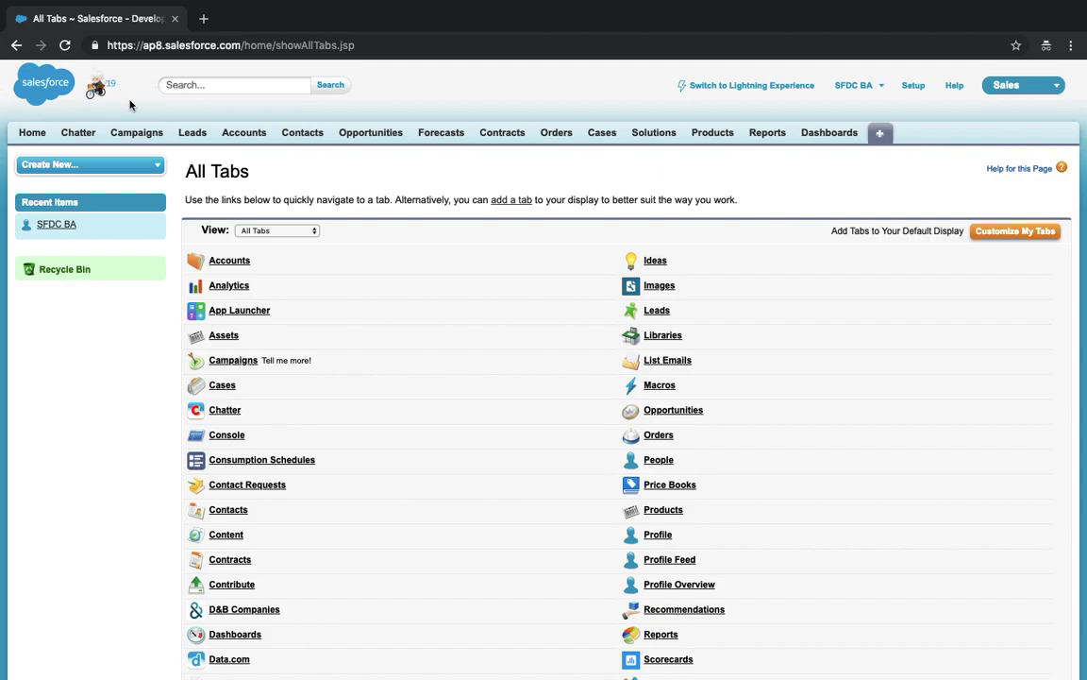
{"action": "left_click", "coordinate": [1052, 86]}
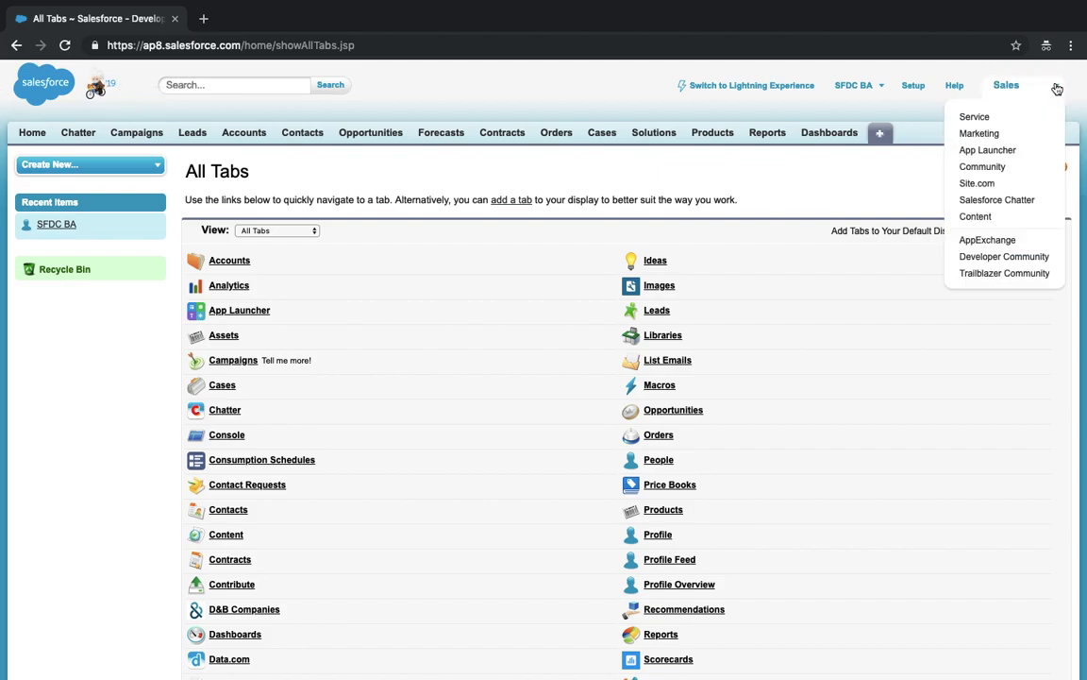
{"action": "left_click", "coordinate": [586, 89]}
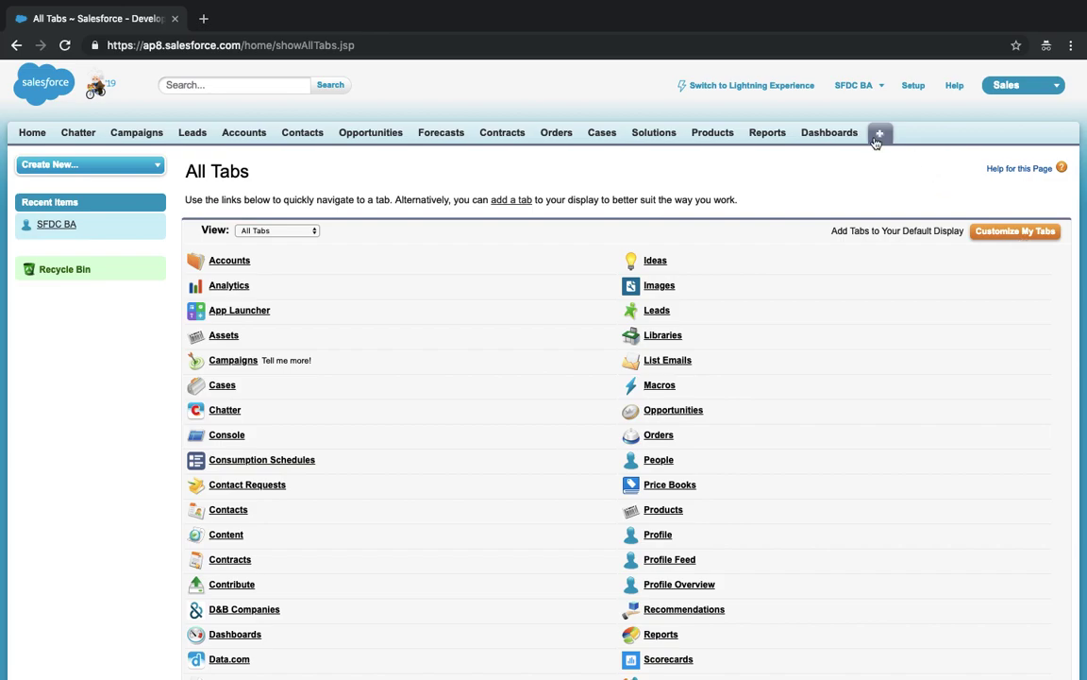
- Customize the Sales tabs: Accounts just below Home, Campaigns removed, Chatter moved below Contacts
{"action": "left_click", "coordinate": [1001, 236]}
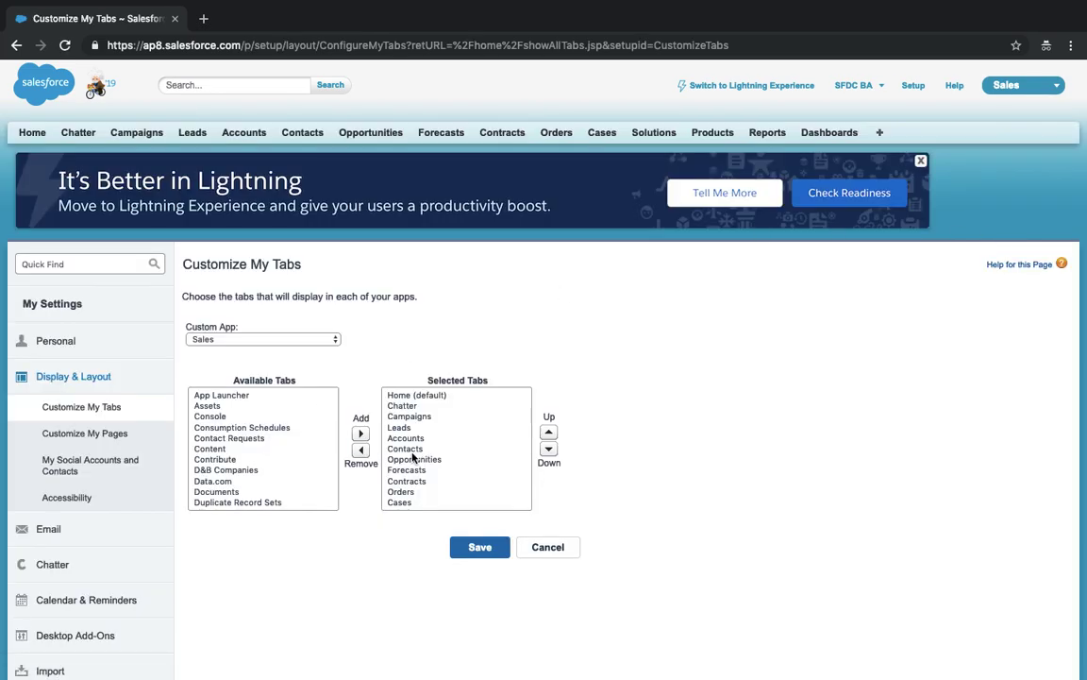
{"action": "left_click", "coordinate": [408, 438]}
{"action": "left_click", "coordinate": [550, 433]}
{"action": "left_click", "coordinate": [549, 433]}
{"action": "left_click", "coordinate": [549, 434]}
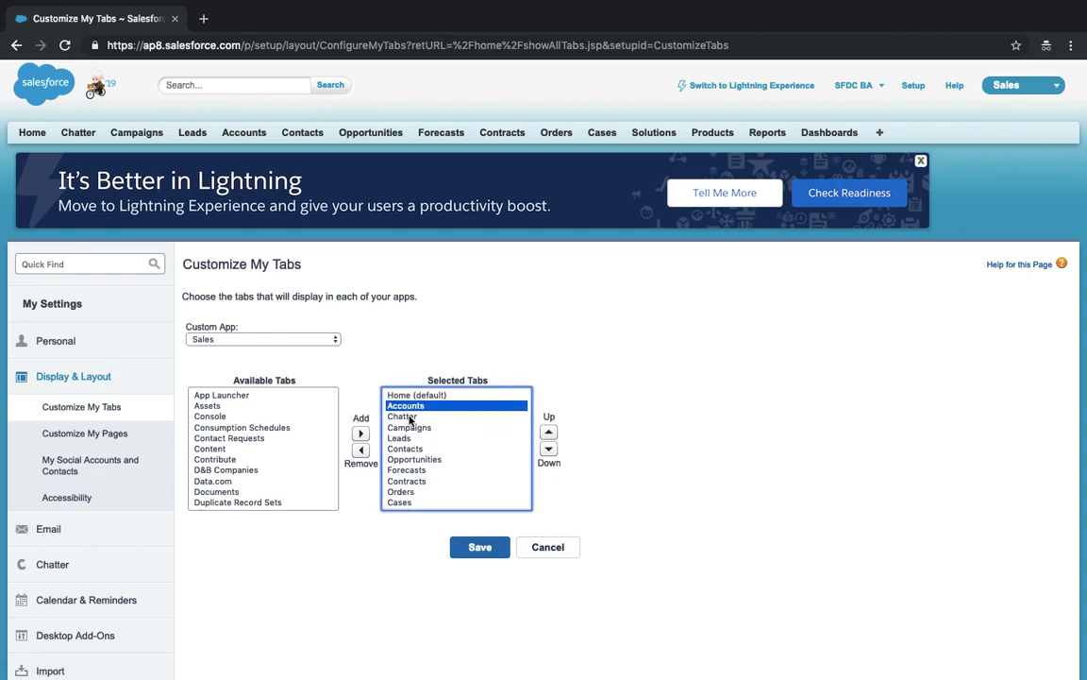
{"action": "left_click", "coordinate": [419, 429]}
{"action": "left_click", "coordinate": [360, 451]}
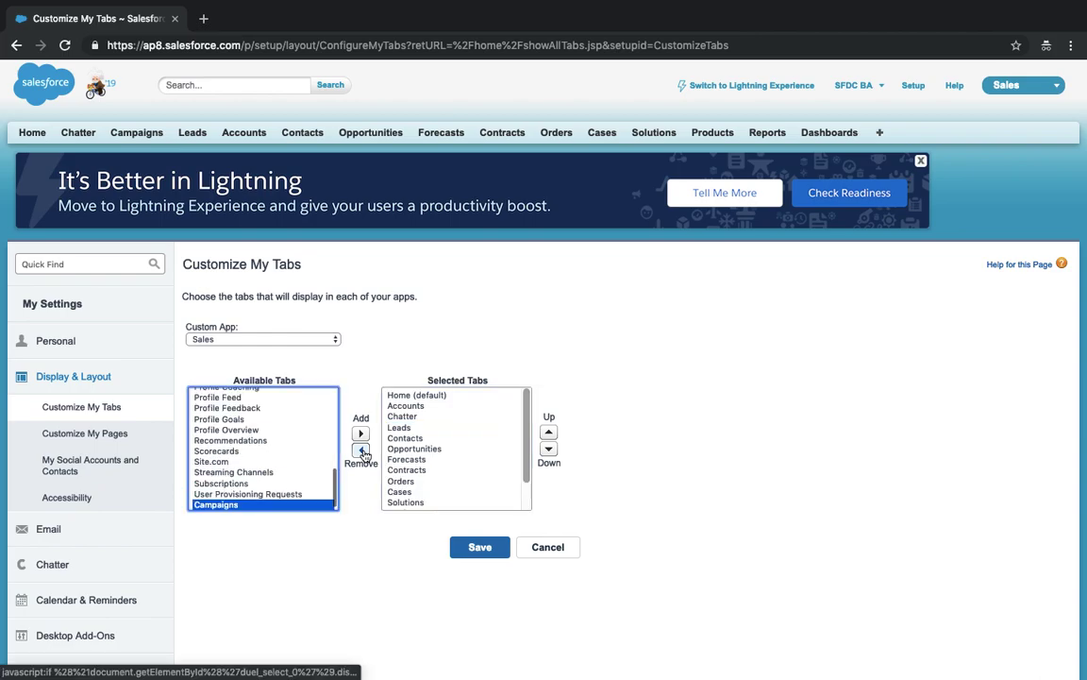
{"action": "left_click", "coordinate": [395, 417]}
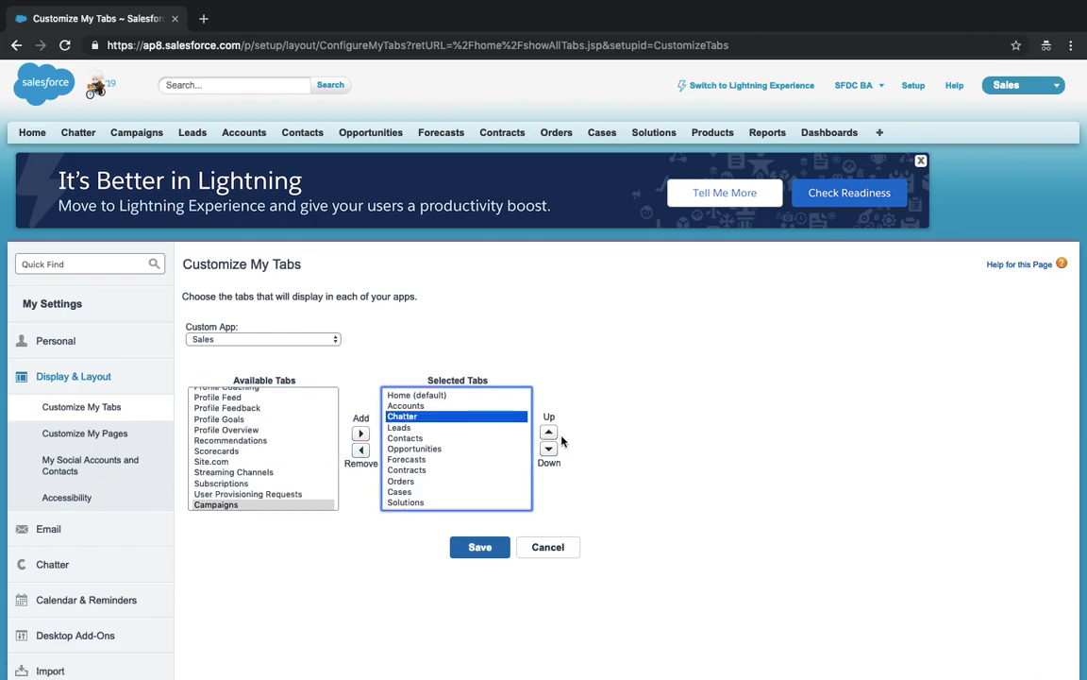
{"action": "left_click", "coordinate": [549, 450]}
{"action": "left_click", "coordinate": [549, 449]}
{"action": "left_click", "coordinate": [480, 548]}
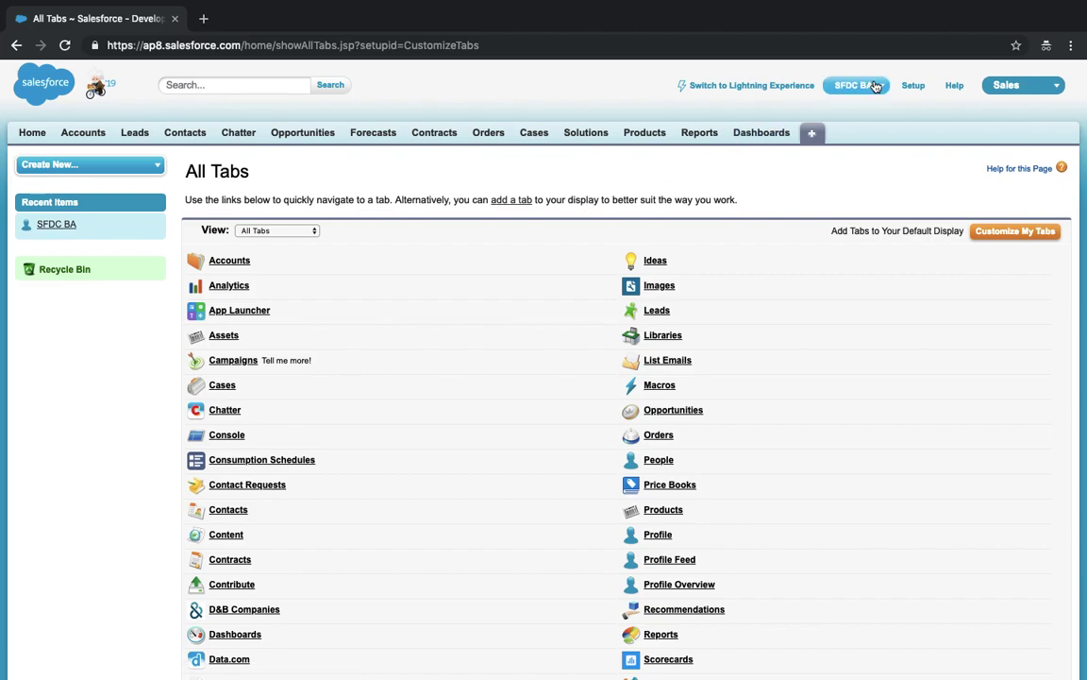
- Toggle between the Sales and Service apps, ending with the Service app active
{"action": "left_click", "coordinate": [1036, 90]}
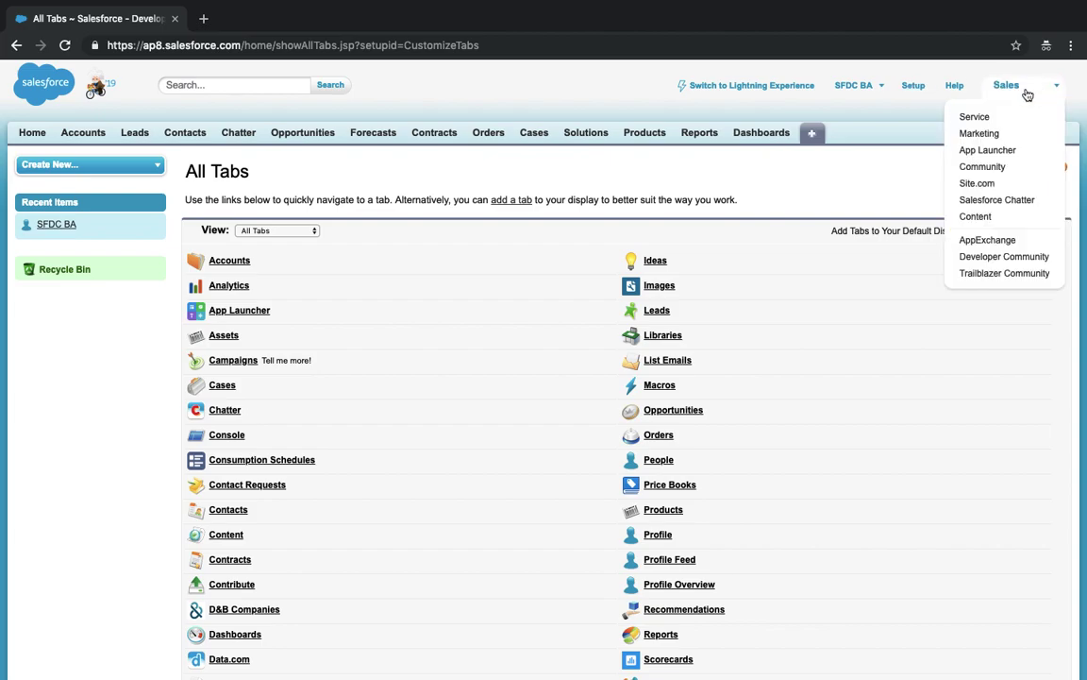
{"action": "left_click", "coordinate": [976, 117]}
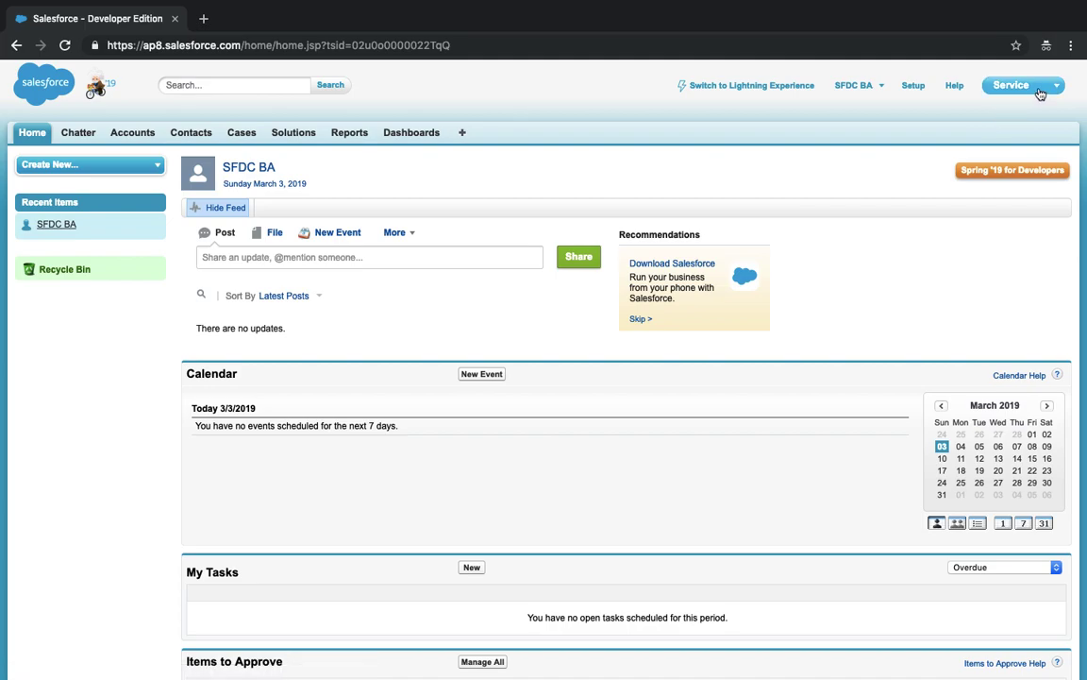
{"action": "left_click", "coordinate": [1054, 88]}
{"action": "left_click", "coordinate": [972, 117]}
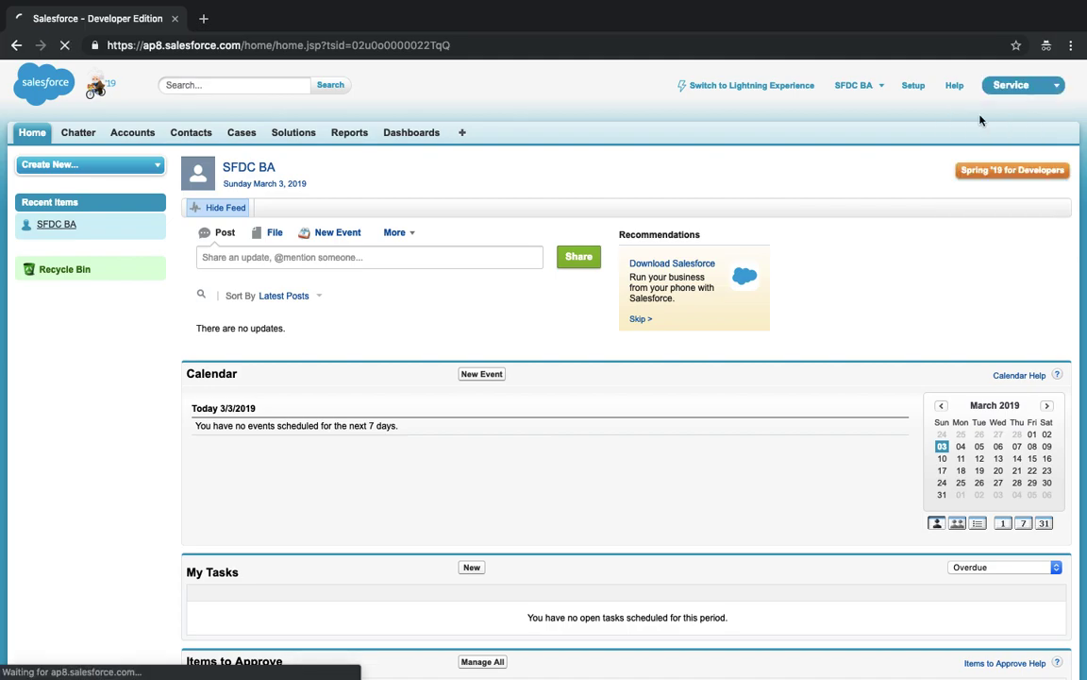
{"action": "left_click", "coordinate": [1041, 88]}
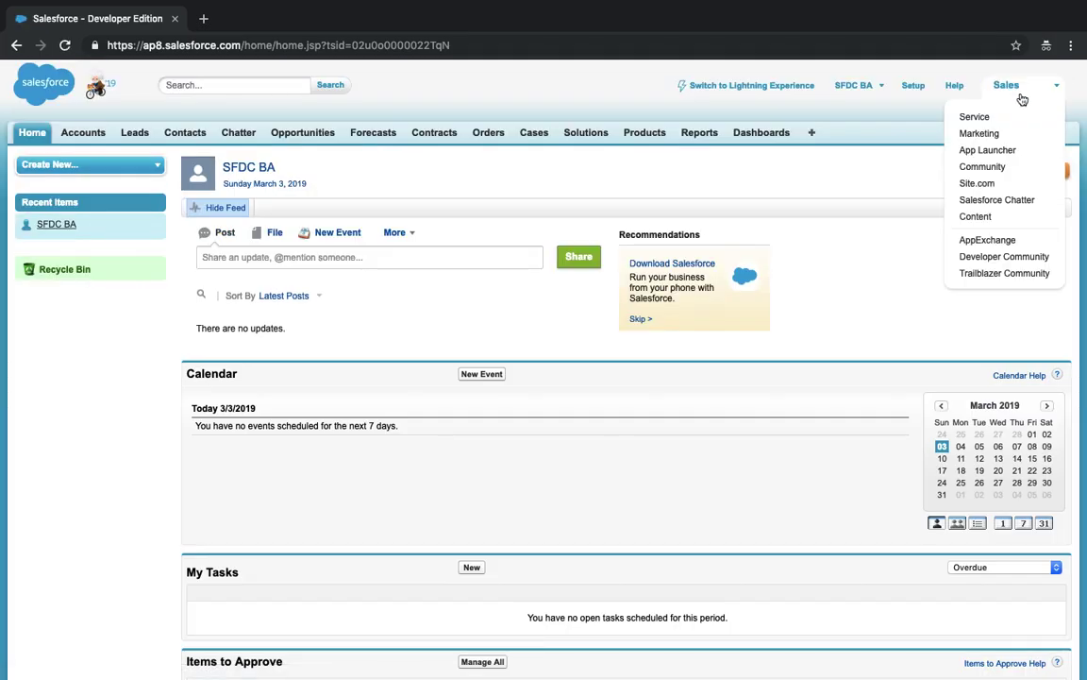
{"action": "left_click", "coordinate": [999, 115]}
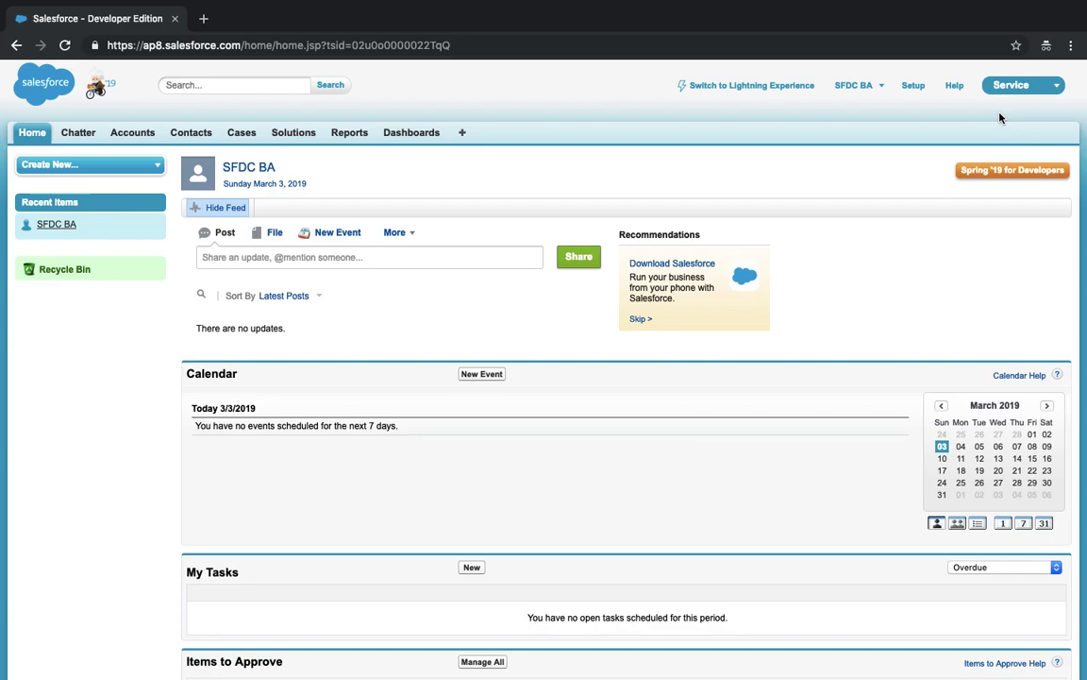
- Create and save a new account named Batch Details, dismissing the Lightning banner and tip
{"action": "left_click", "coordinate": [134, 138]}
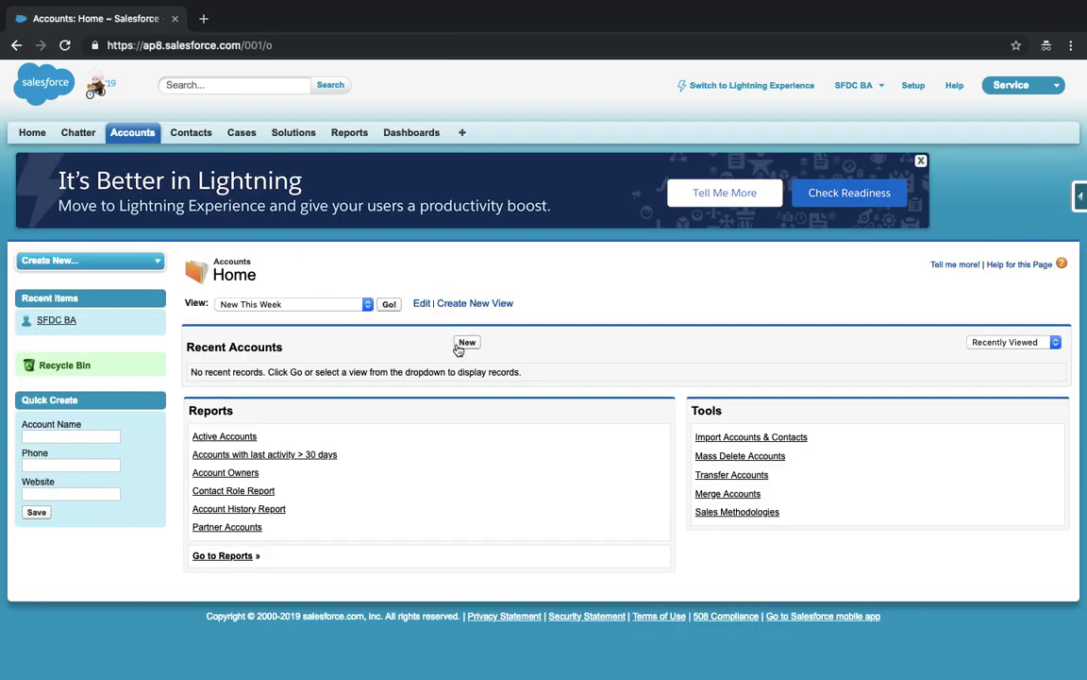
{"action": "left_click", "coordinate": [465, 342]}
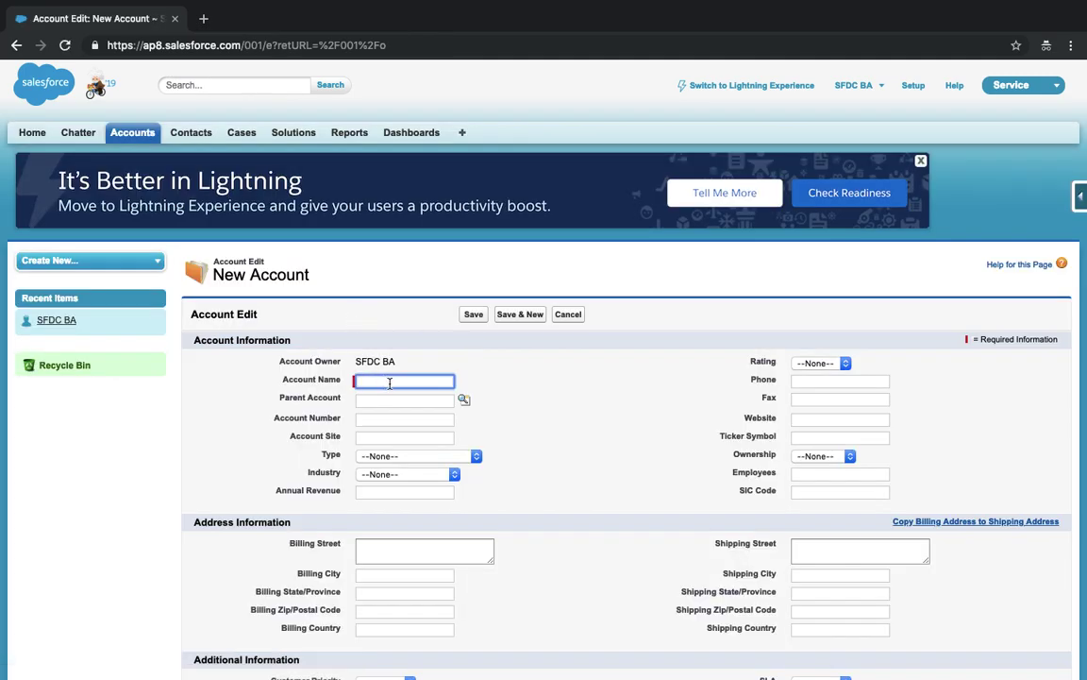
{"action": "left_click", "coordinate": [389, 383]}
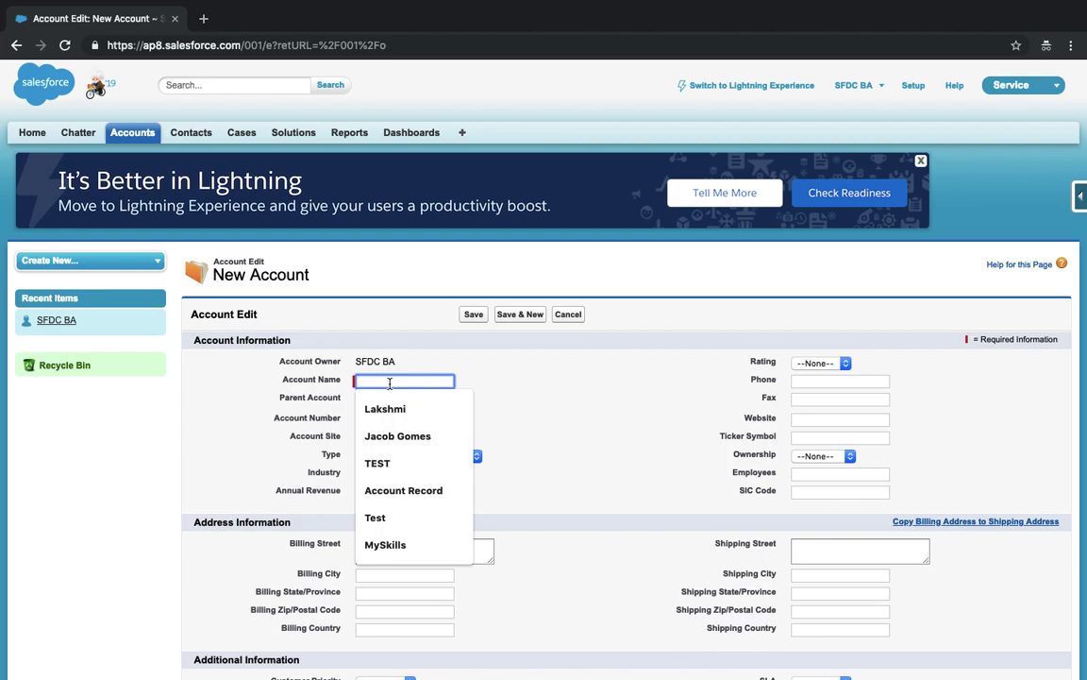
{"action": "type", "text": "Batch Details"}
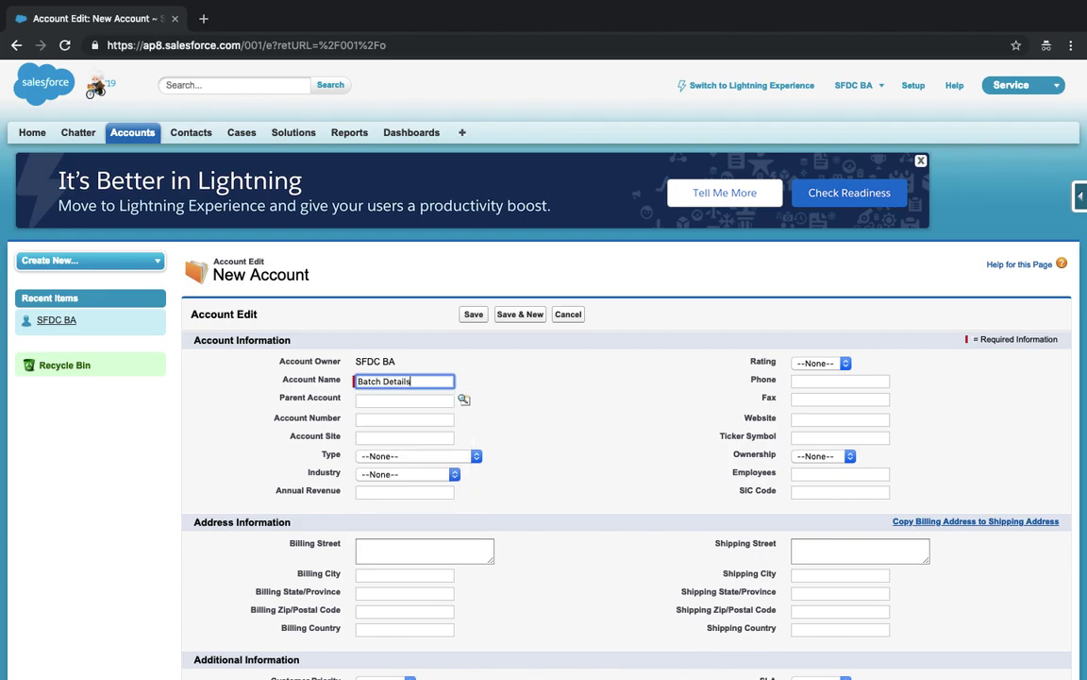
{"action": "key", "text": "Tab"}
{"action": "left_click", "coordinate": [469, 316]}
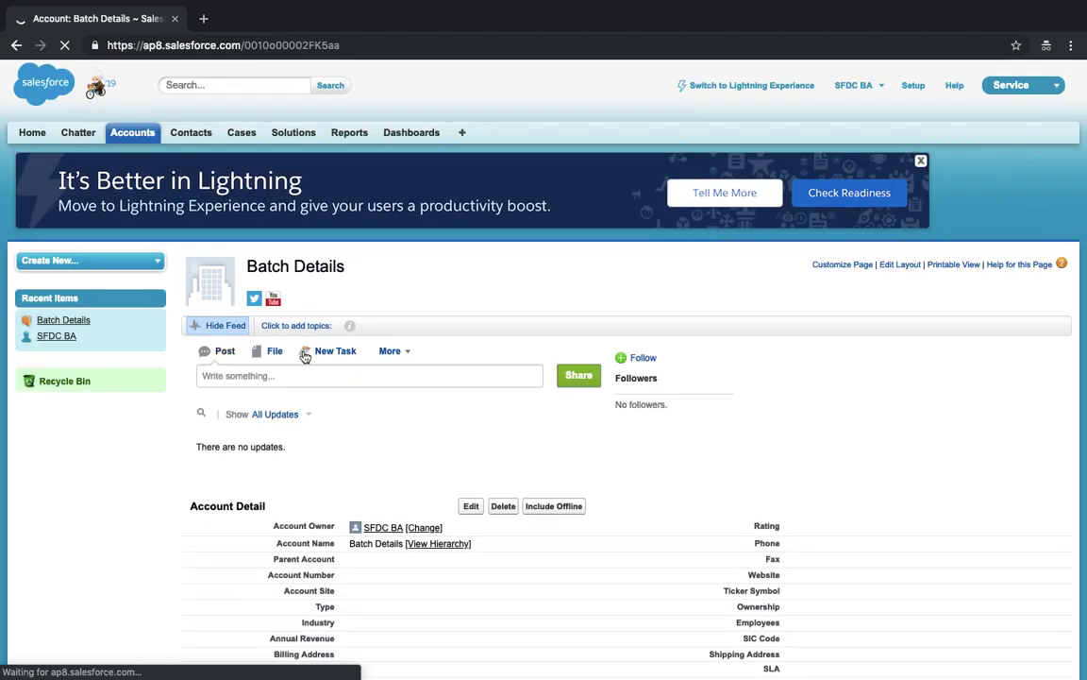
{"action": "left_click", "coordinate": [920, 160]}
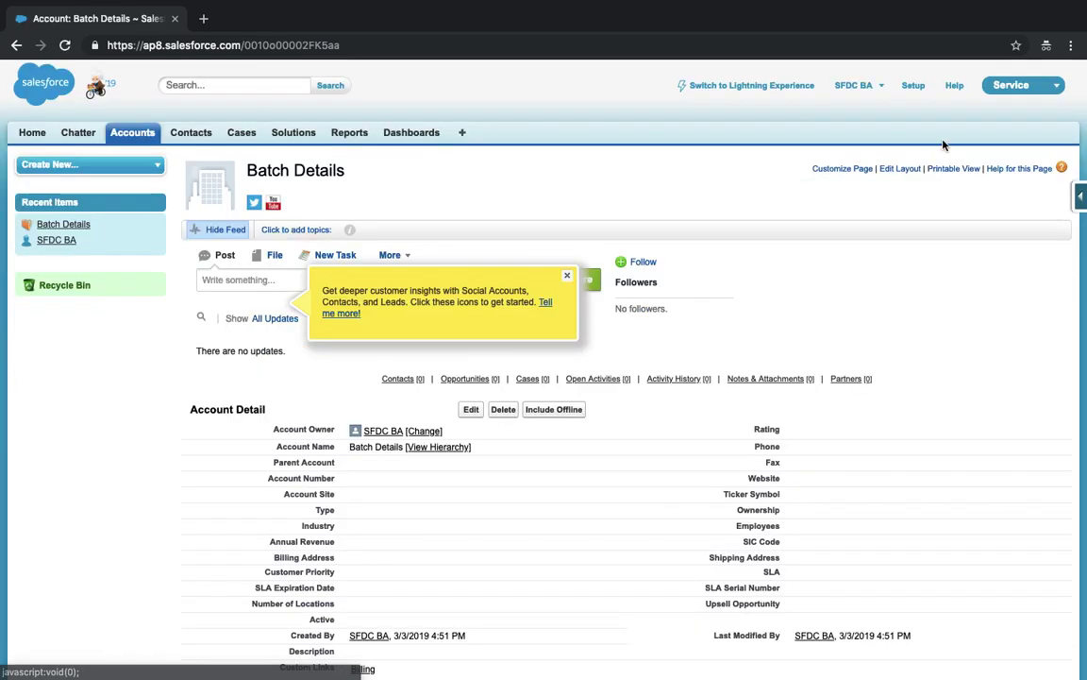
{"action": "left_click", "coordinate": [566, 276]}
- Switch to the Sales app and open Batch Details from Recent Accounts
{"action": "left_click", "coordinate": [1054, 84]}
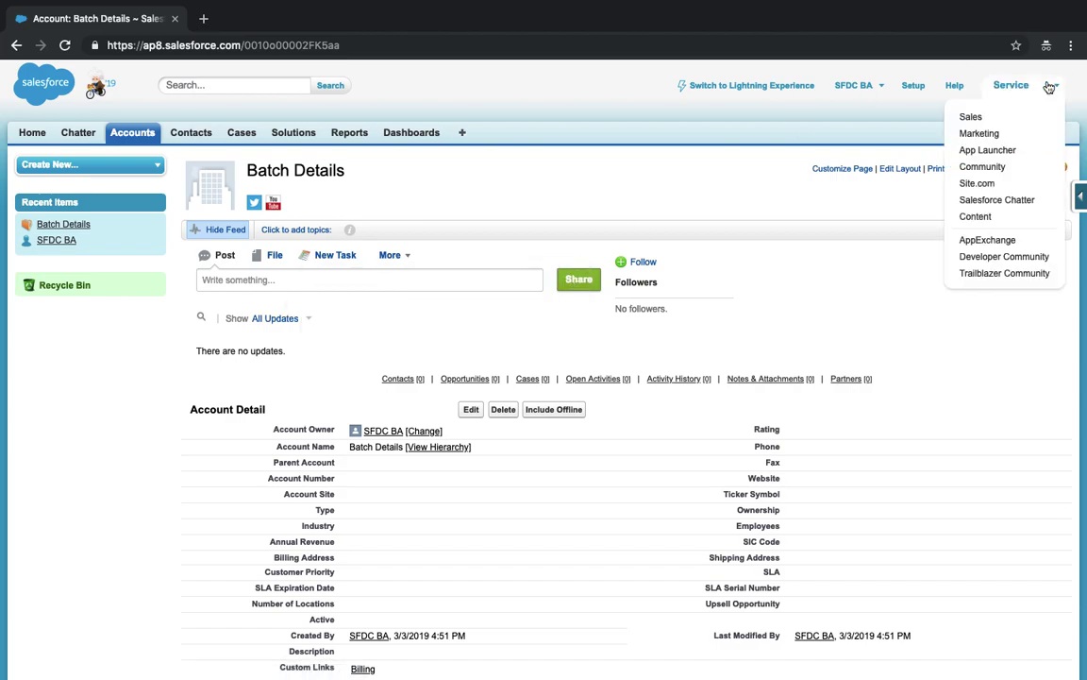
{"action": "left_click", "coordinate": [999, 115]}
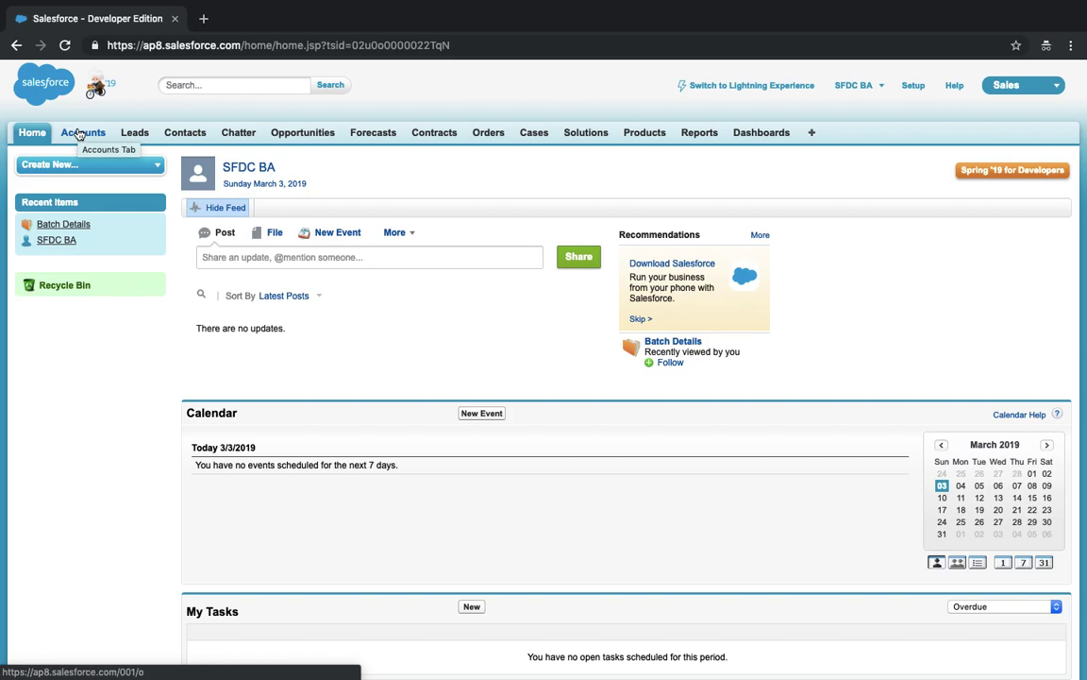
{"action": "left_click", "coordinate": [79, 135]}
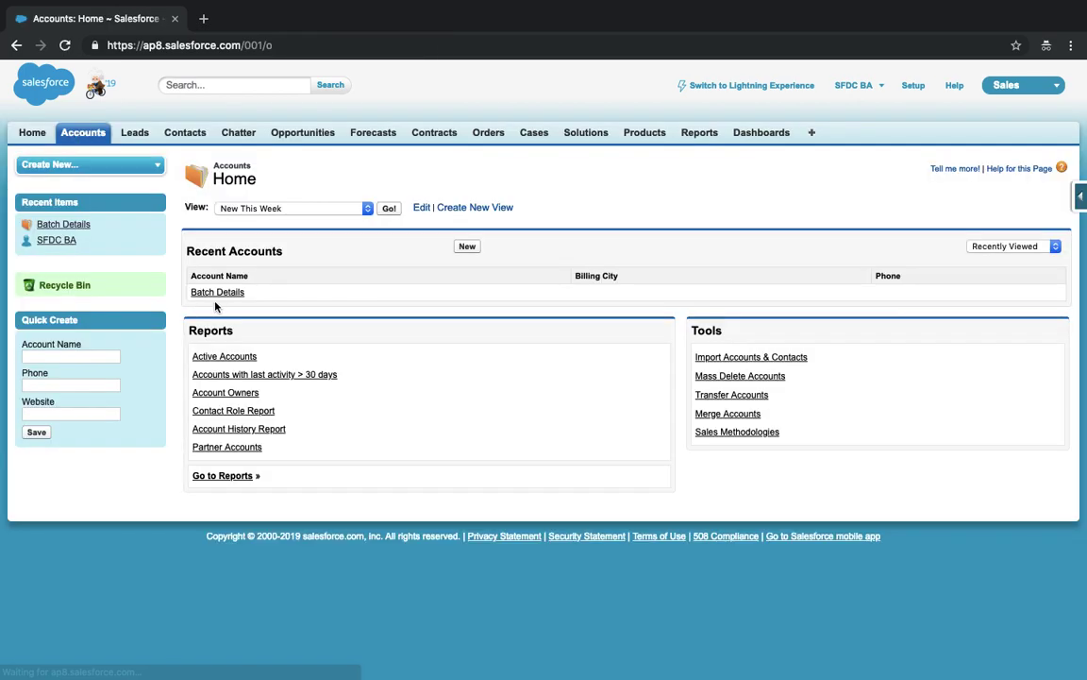
{"action": "left_click", "coordinate": [217, 295]}
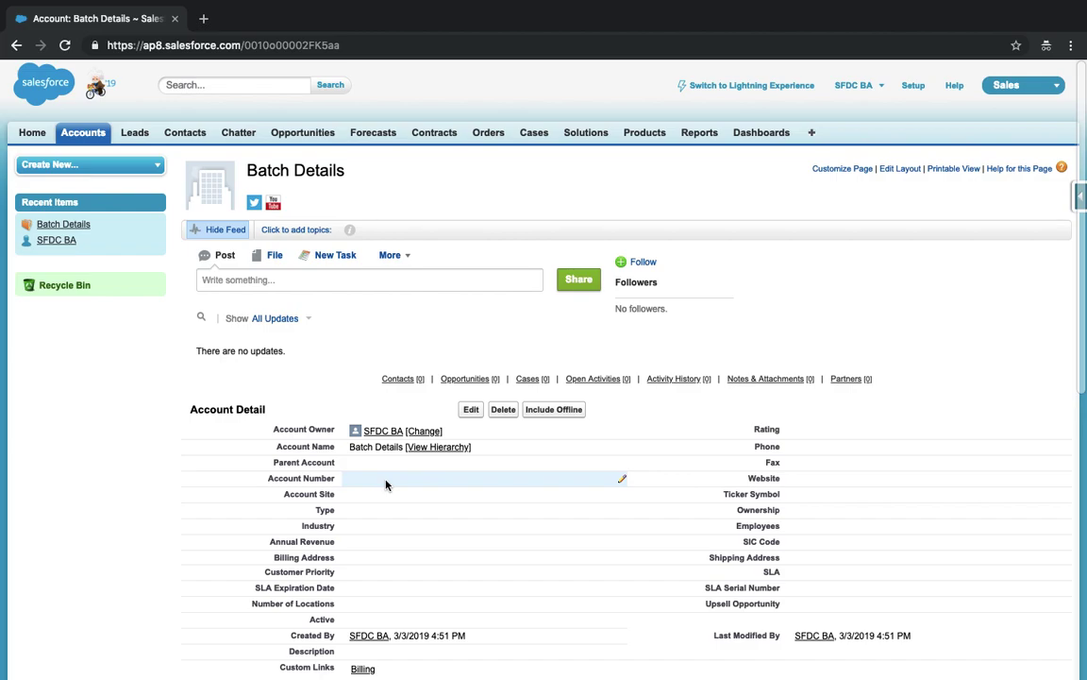
- On the Batch Details account, click into Account Number, then open, close and reopen the app menu
{"action": "left_click", "coordinate": [385, 485]}
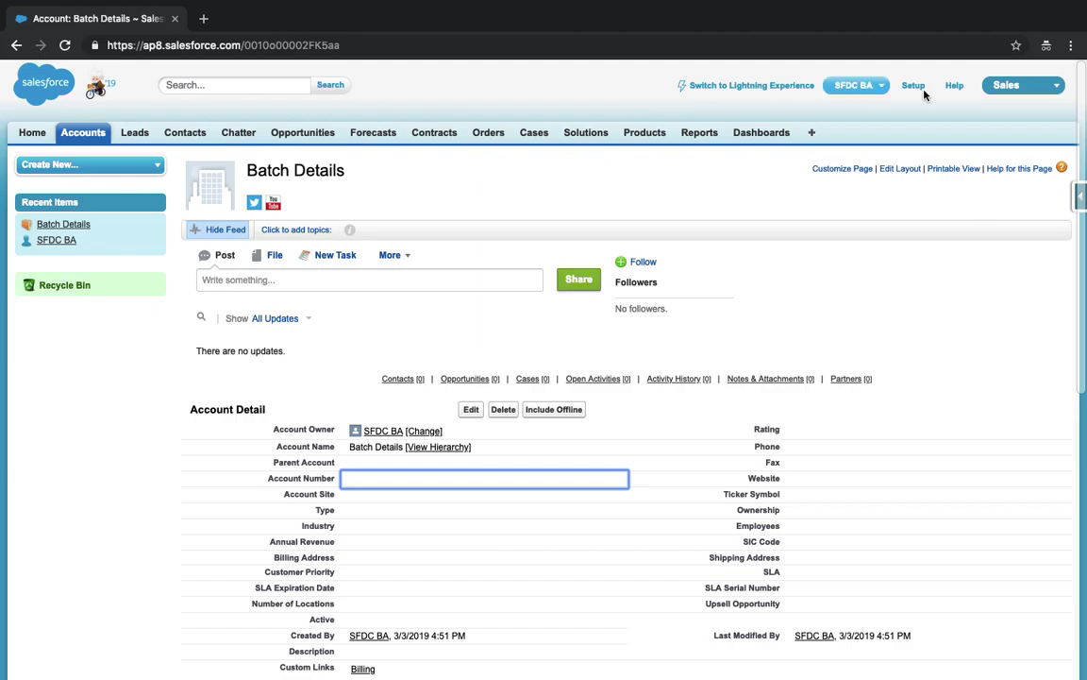
{"action": "left_click", "coordinate": [999, 93]}
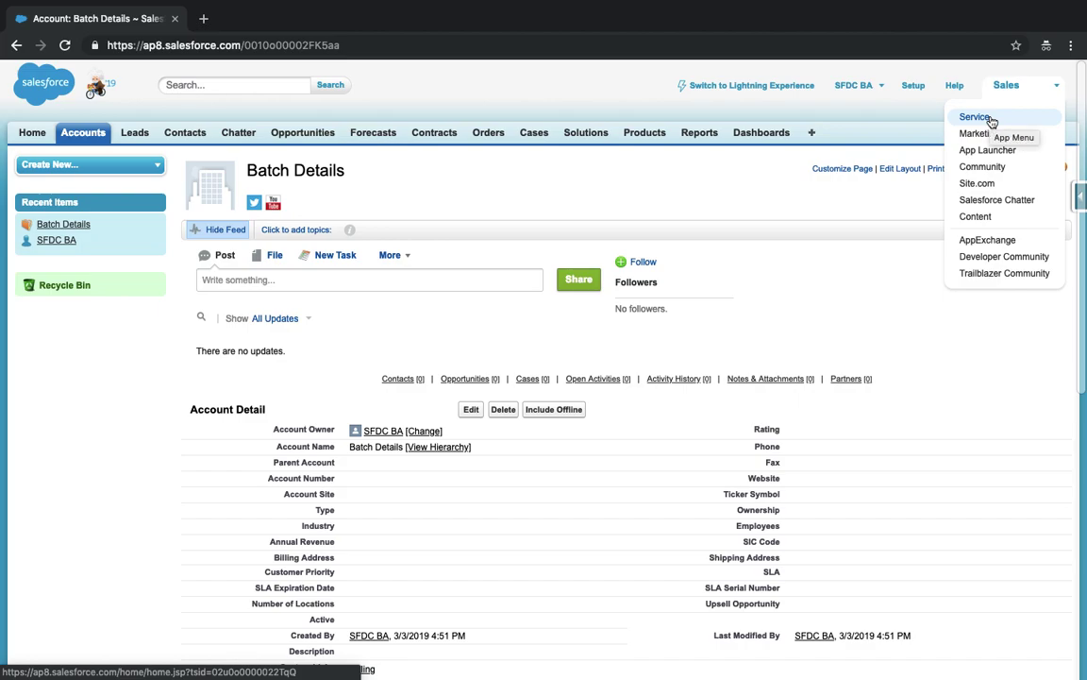
{"action": "left_click", "coordinate": [384, 61]}
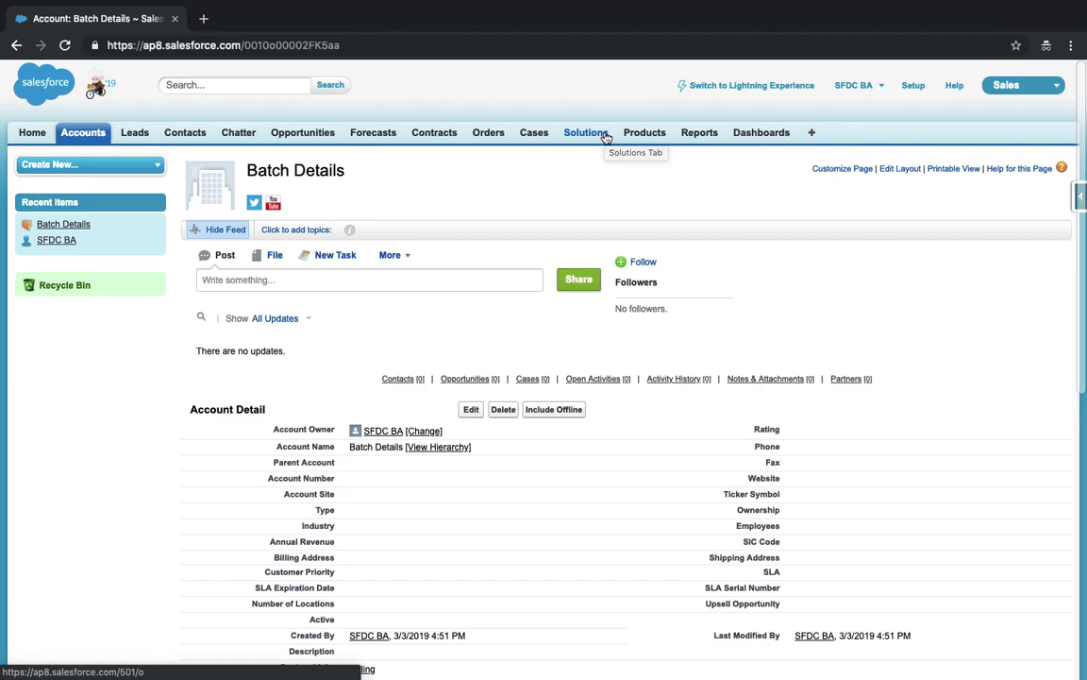
{"action": "left_click", "coordinate": [1053, 87]}
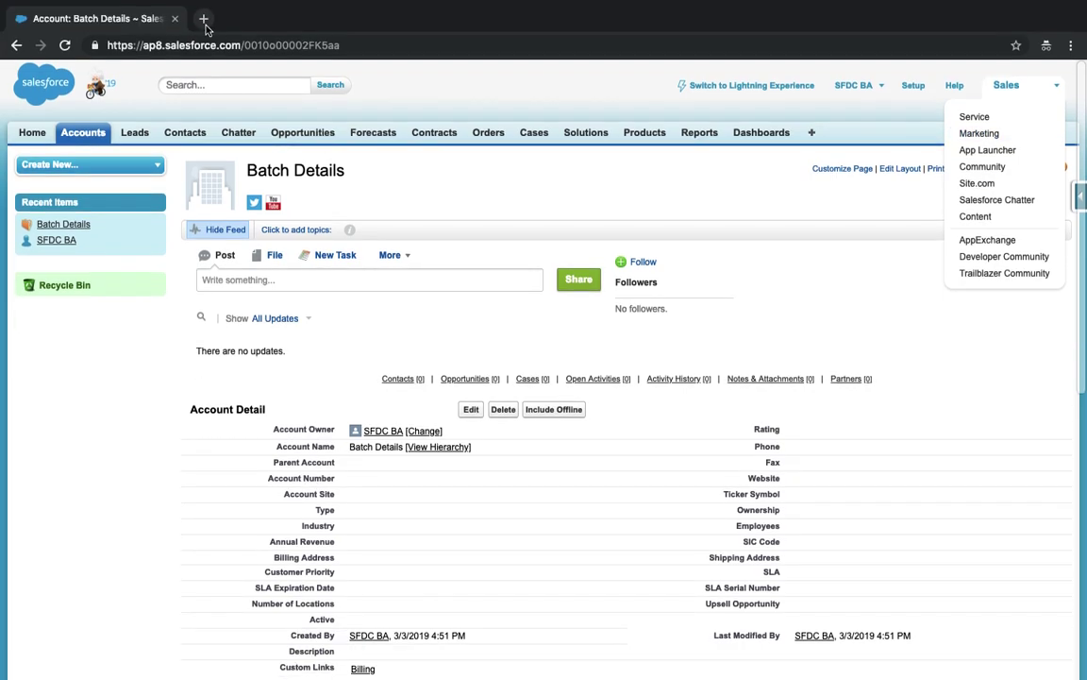
{"action": "left_click", "coordinate": [204, 19]}
{"action": "type", "text": "hkjbtasd"}
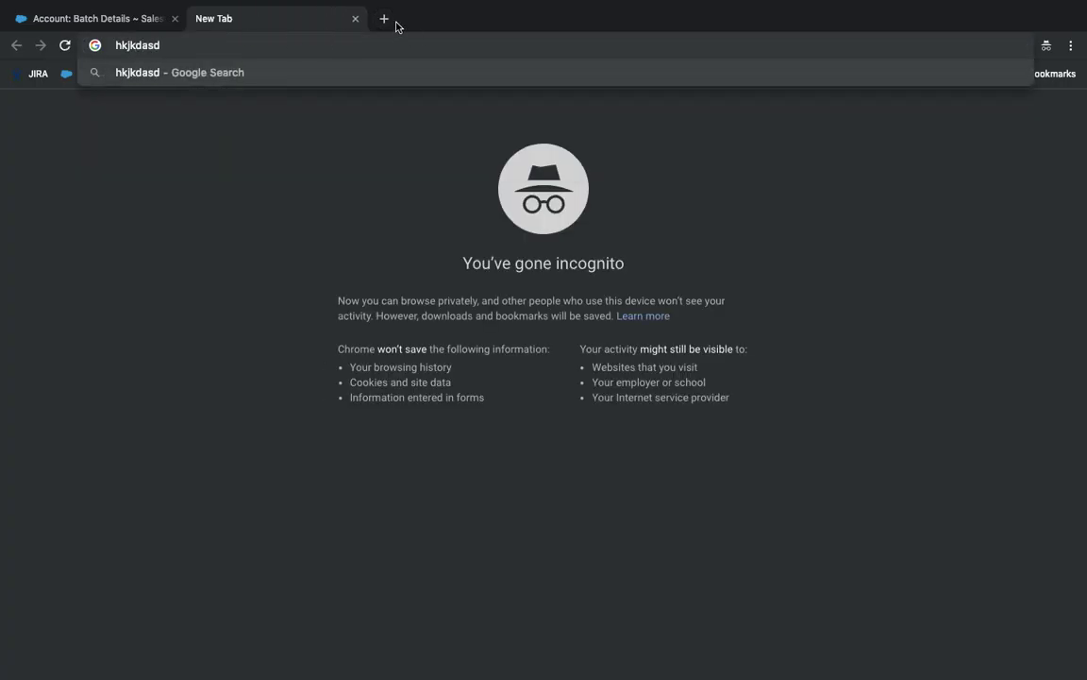
{"action": "left_click", "coordinate": [385, 20]}
{"action": "type", "text": "asdasd"}
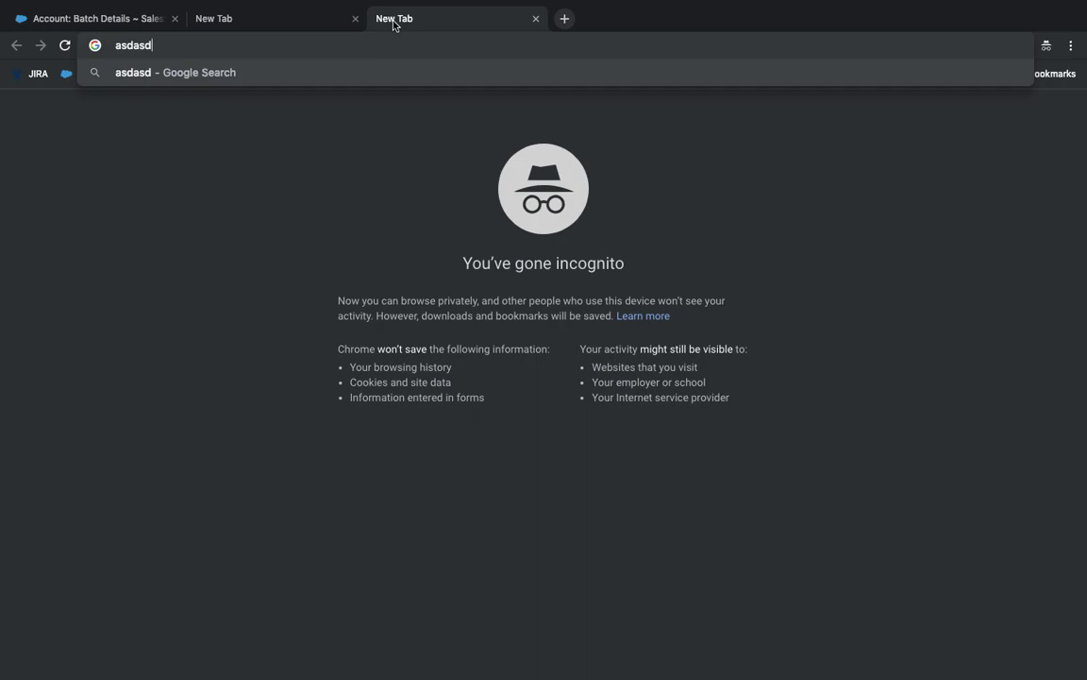
{"action": "left_click", "coordinate": [355, 29]}
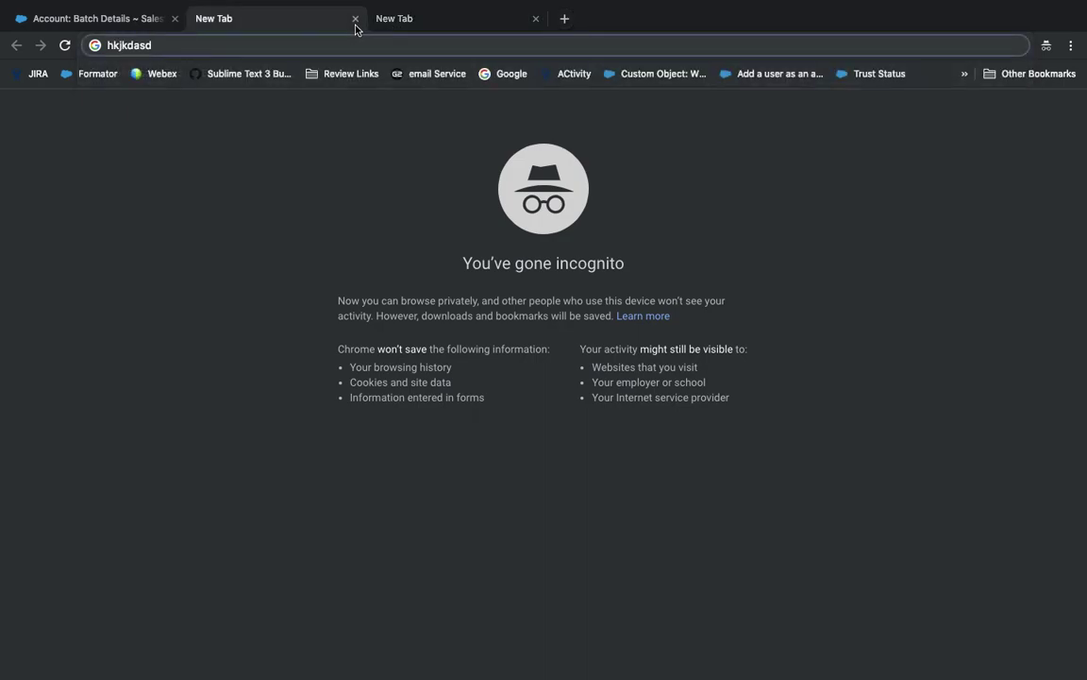
{"action": "left_click", "coordinate": [355, 19]}
{"action": "left_click", "coordinate": [355, 19]}
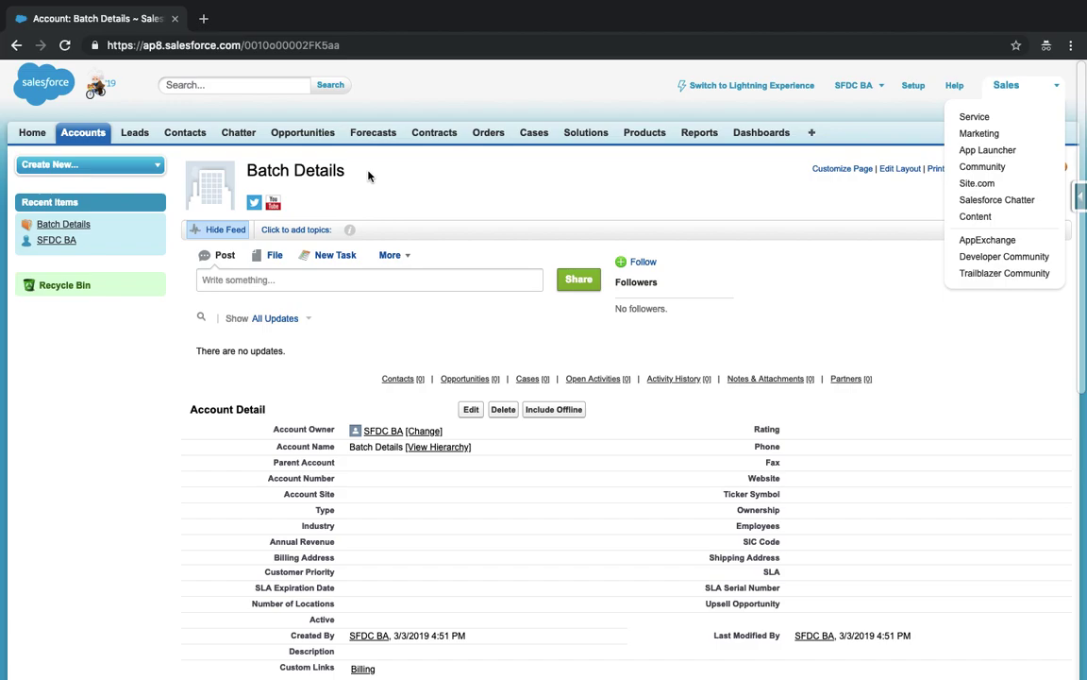
{"action": "key", "text": "ctrl+Left"}
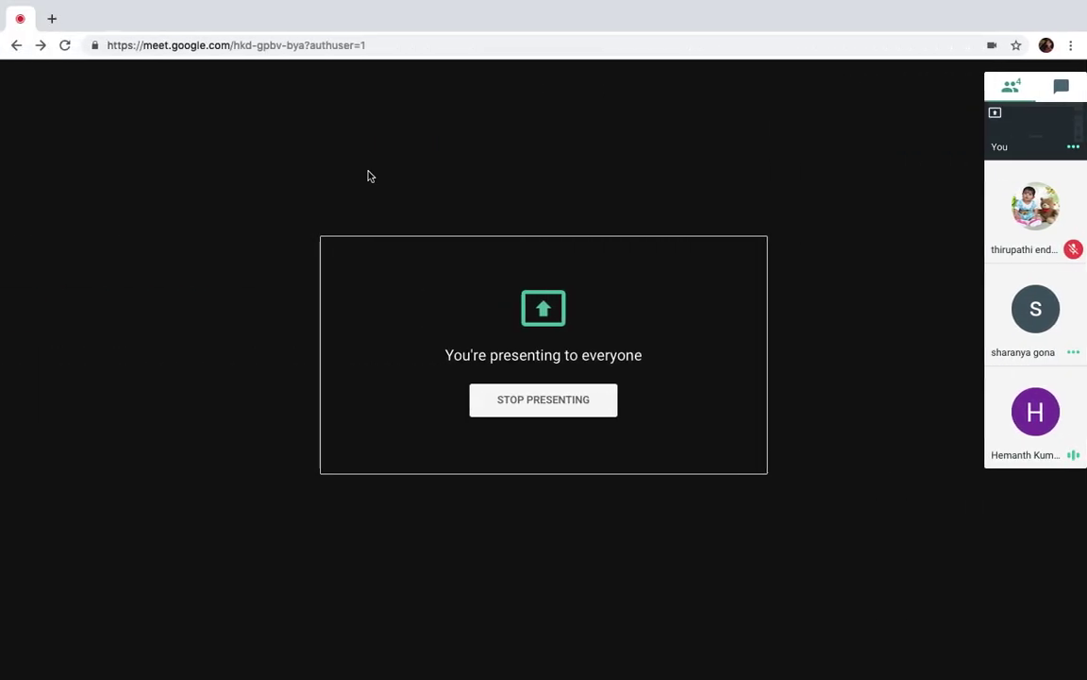
{"action": "key", "text": "ctrl+Right"}
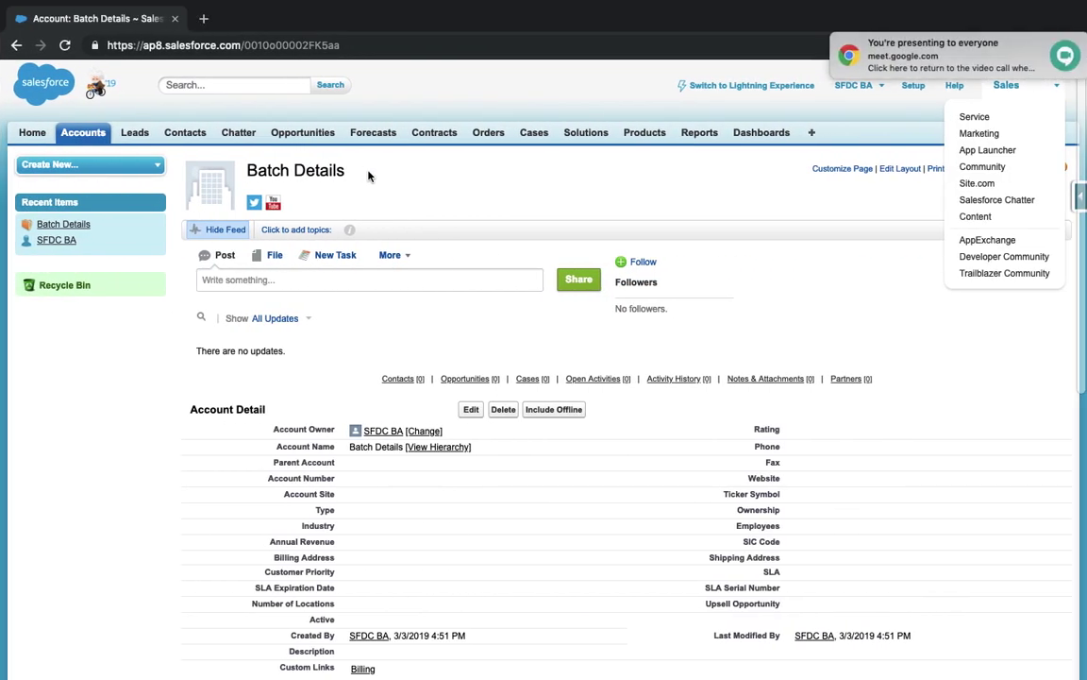
{"action": "mouse_move", "coordinate": [1055, 45]}
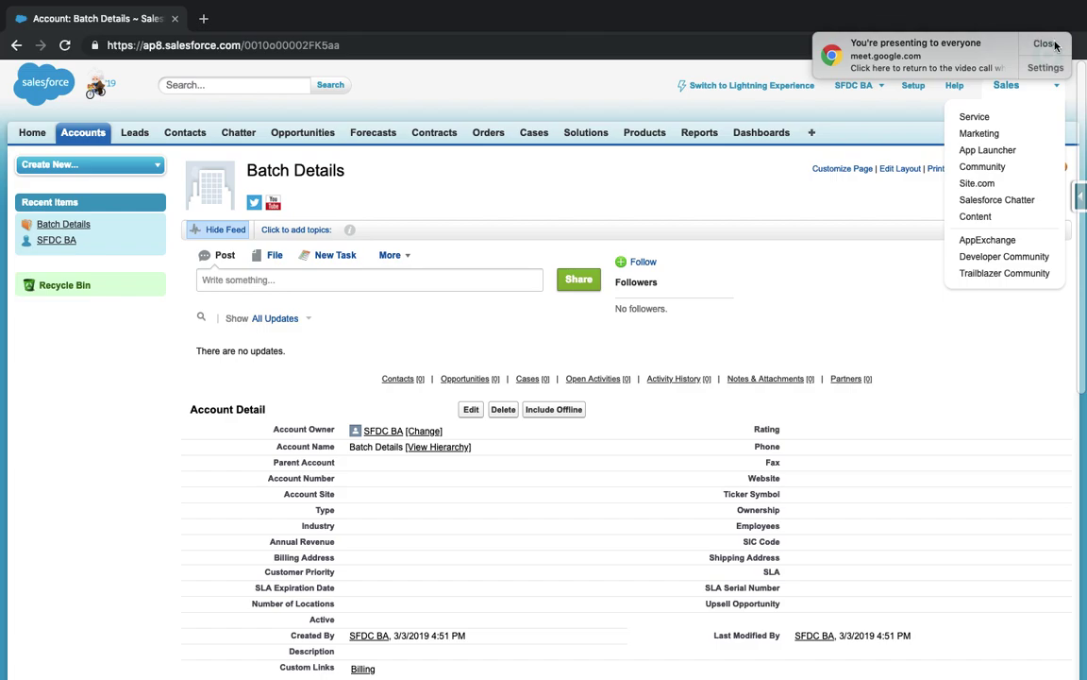
{"action": "left_click", "coordinate": [1044, 43]}
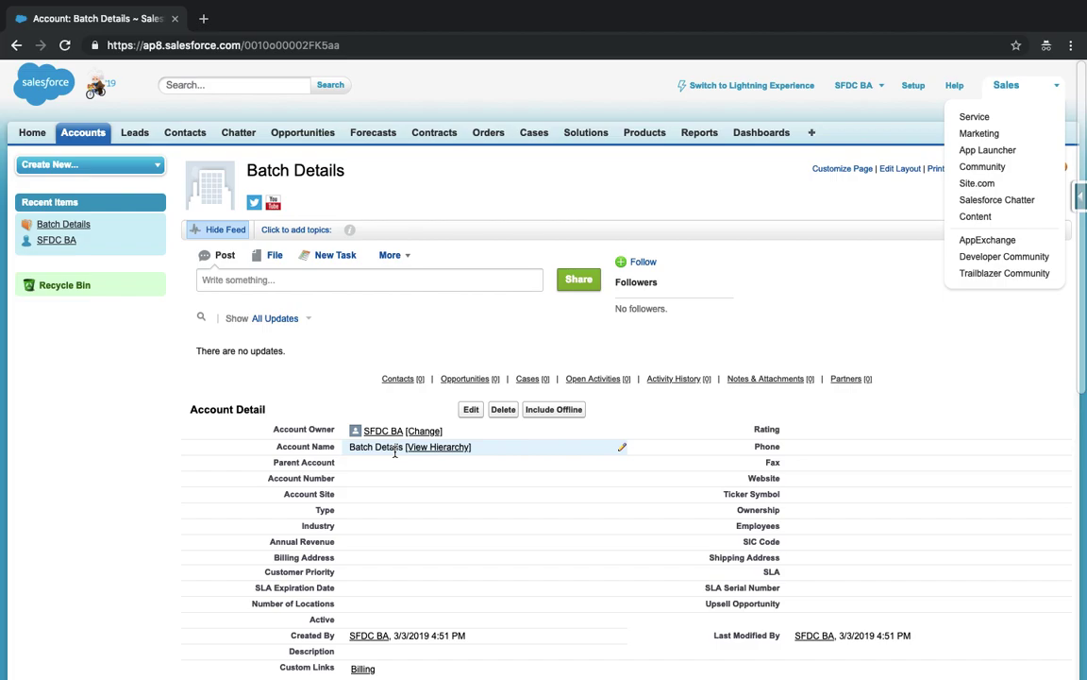
- Close the app menu and go to Accounts Home
{"action": "left_click", "coordinate": [681, 218]}
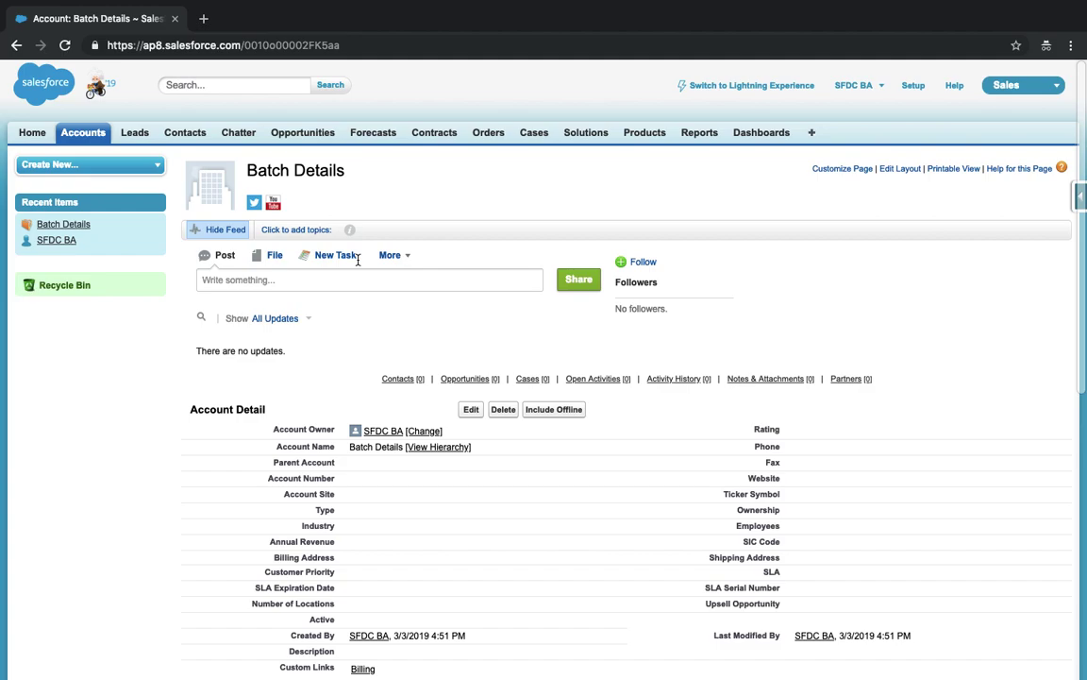
{"action": "left_click", "coordinate": [97, 136]}
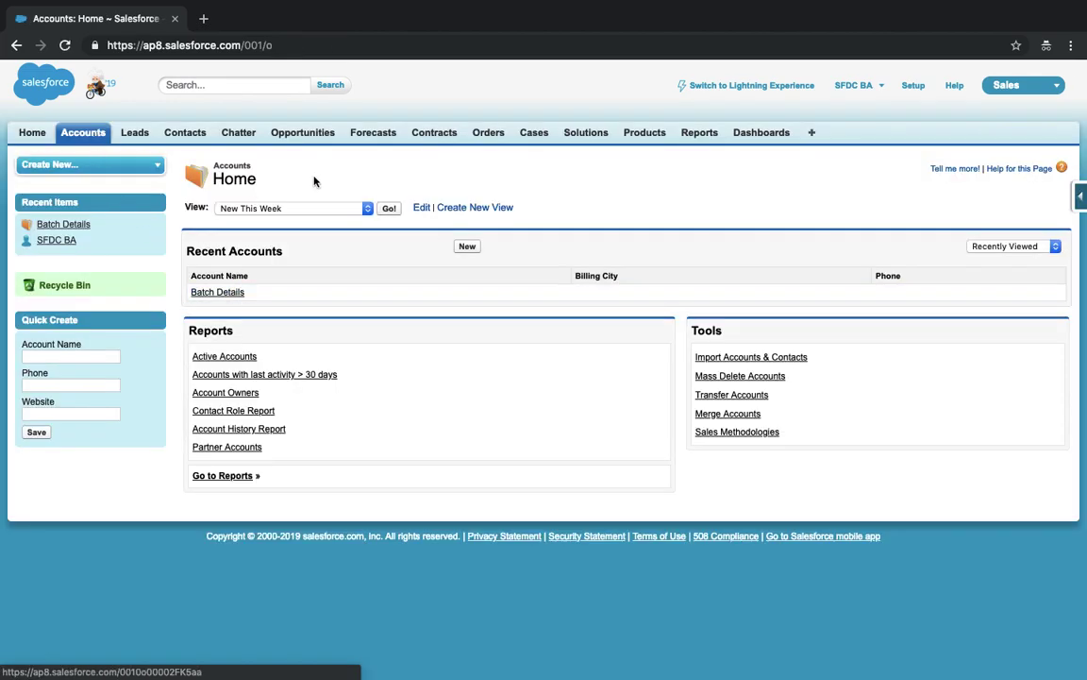
- Switch the view to All Accounts and open Burlington Textiles Corp of America's contacts
{"action": "left_click", "coordinate": [364, 208]}
{"action": "left_click", "coordinate": [280, 173]}
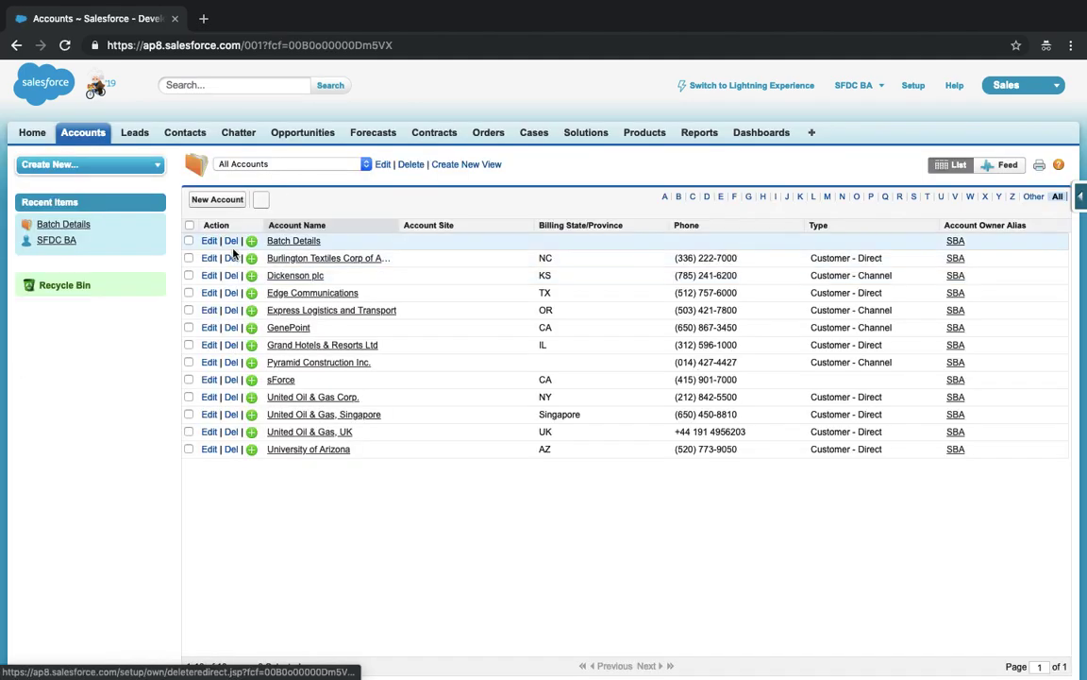
{"action": "left_click", "coordinate": [313, 259]}
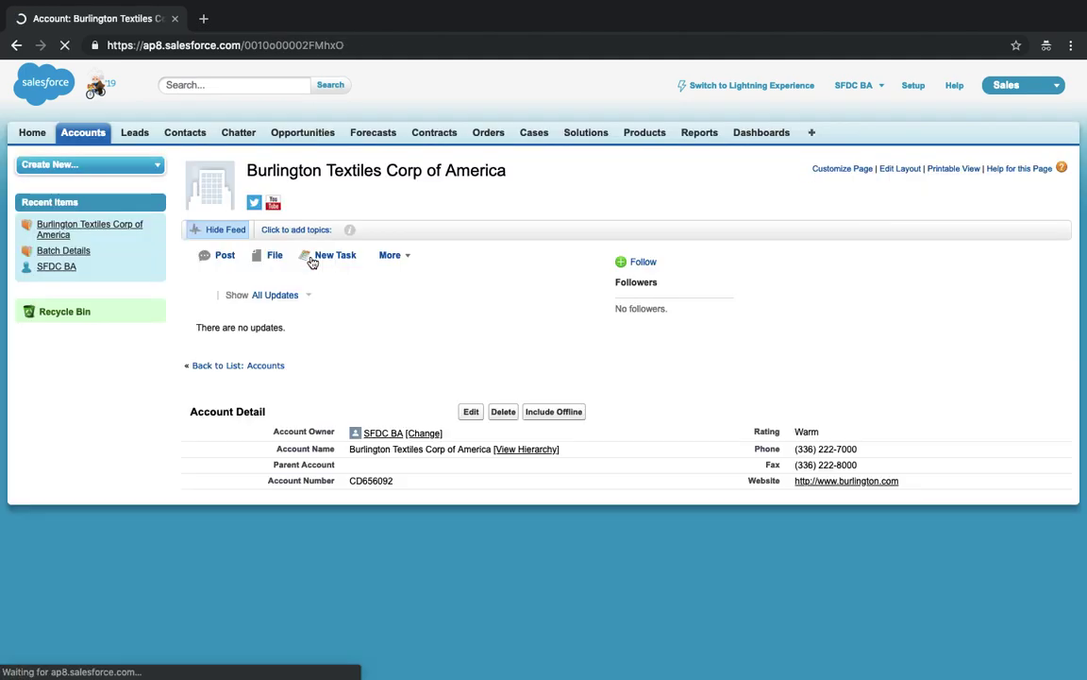
{"action": "scroll", "coordinate": [340, 425], "scroll_direction": "down", "scroll_amount": 2}
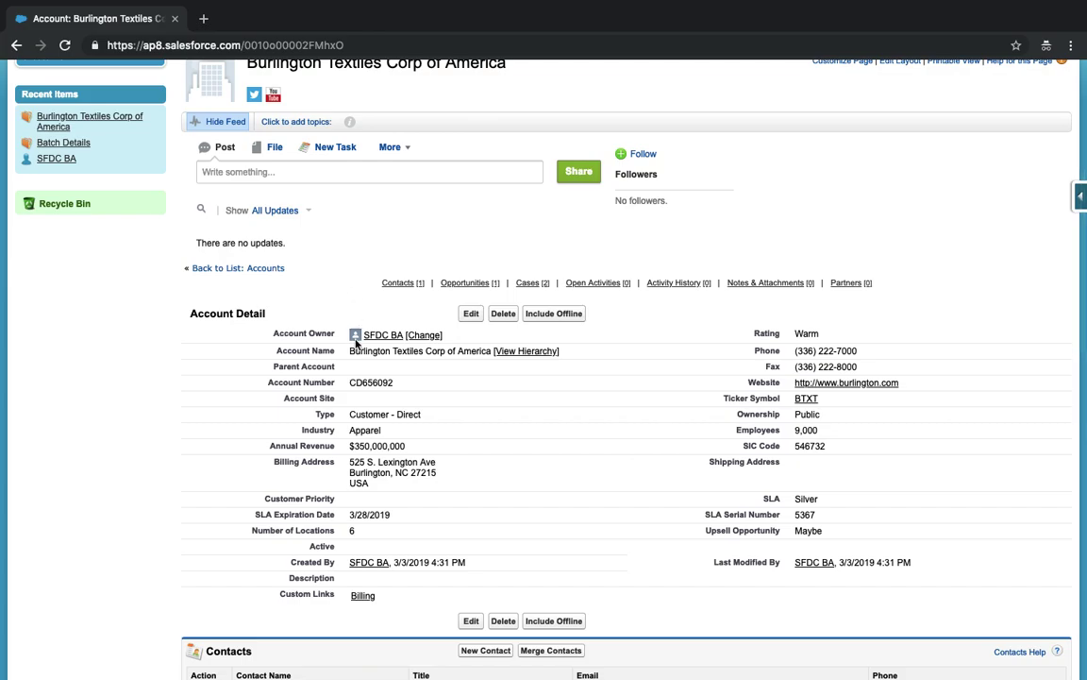
{"action": "left_click", "coordinate": [406, 283]}
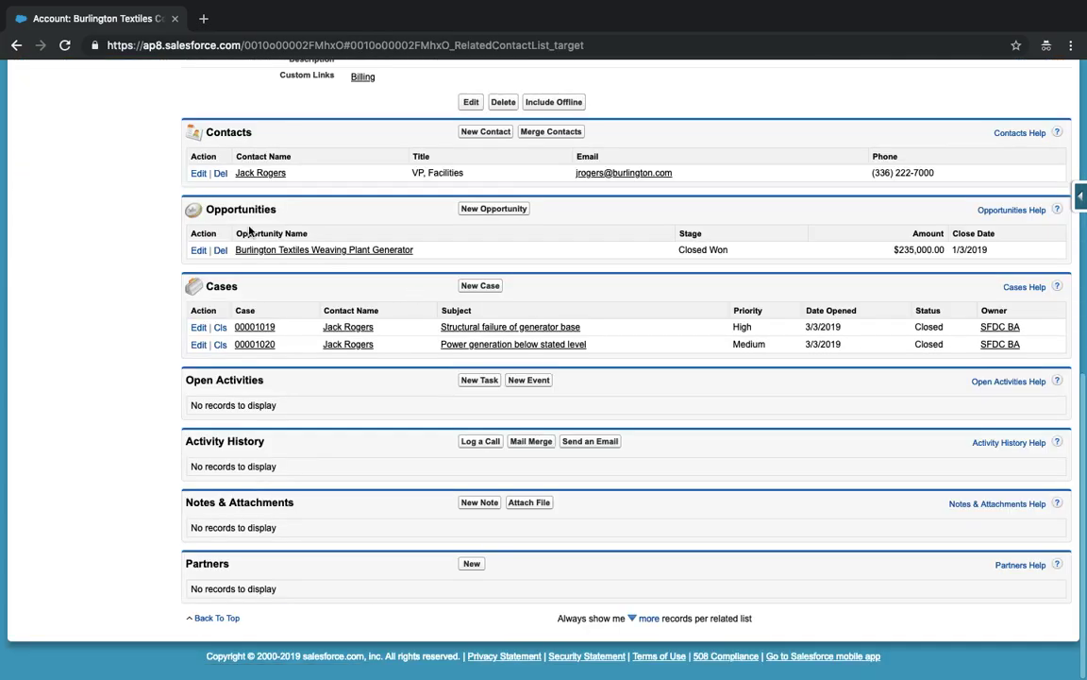
- Open contact Jack Rogers in a new tab and switch between it and the account
{"action": "left_click", "coordinate": [245, 173], "text": "super"}
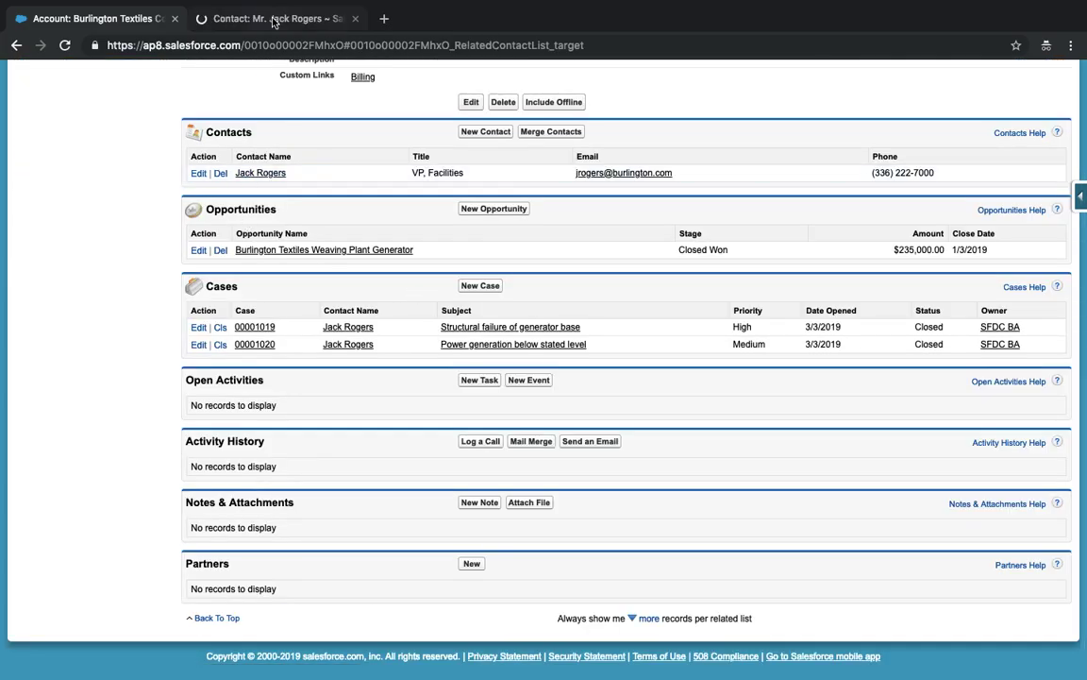
{"action": "left_click", "coordinate": [274, 18]}
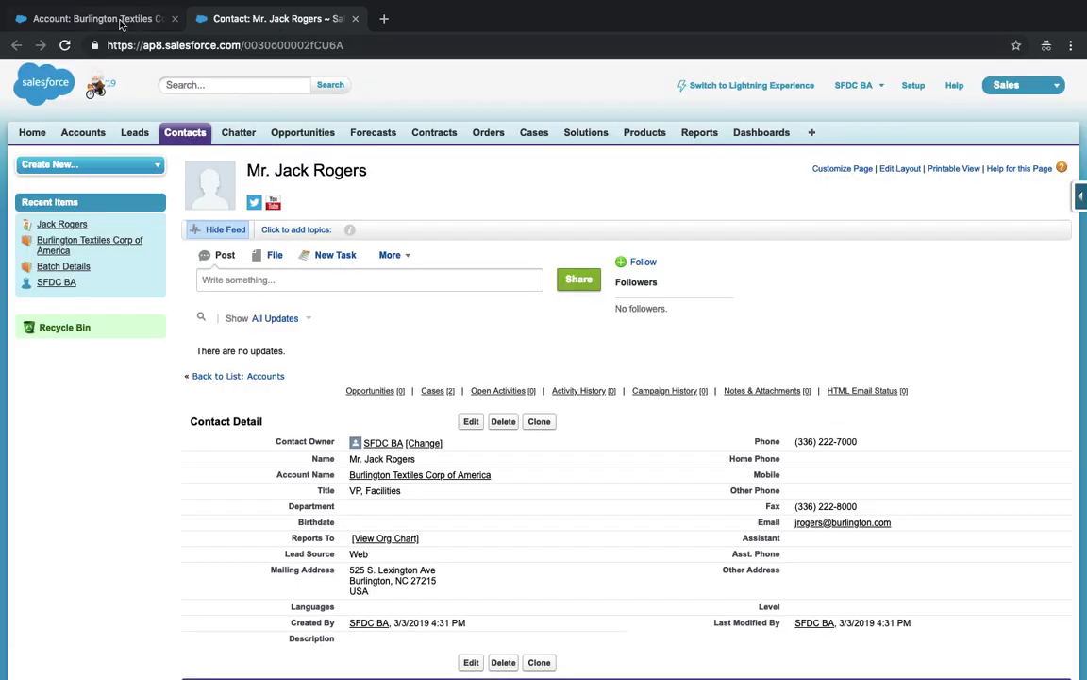
{"action": "key", "text": "ctrl+shift+Tab"}
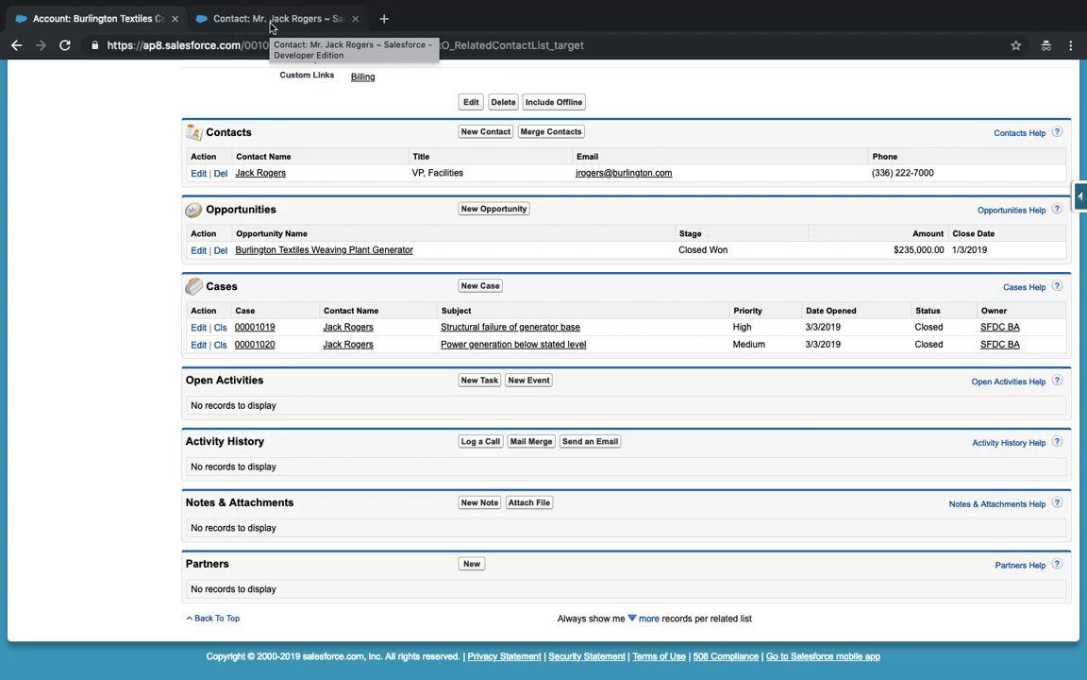
{"action": "left_click", "coordinate": [271, 21]}
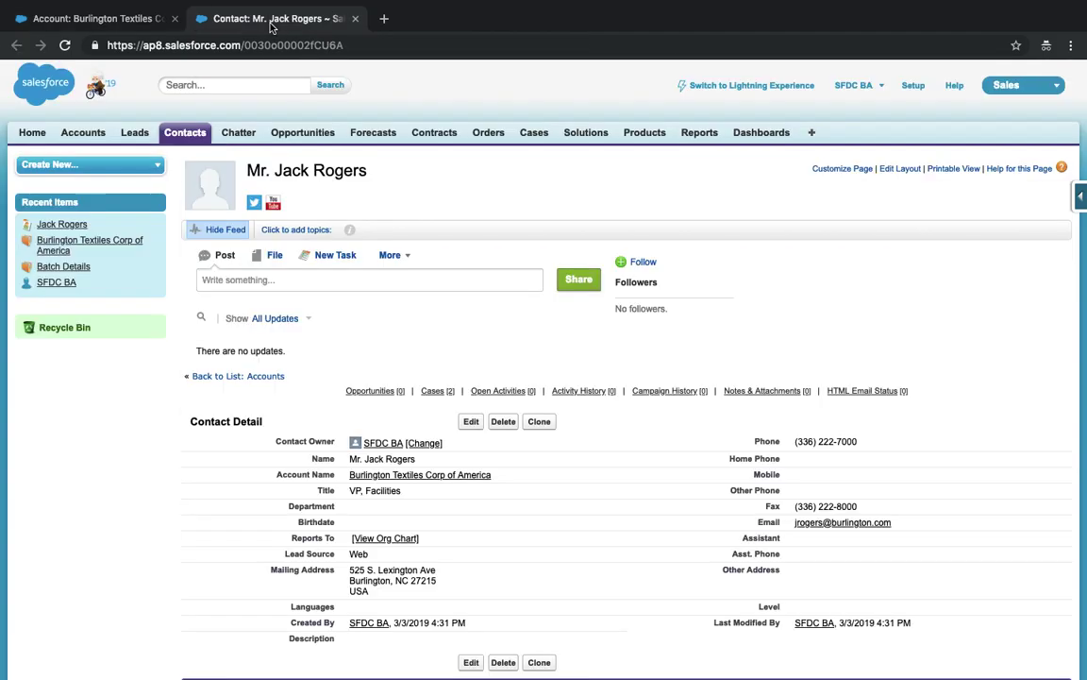
{"action": "left_click", "coordinate": [118, 21]}
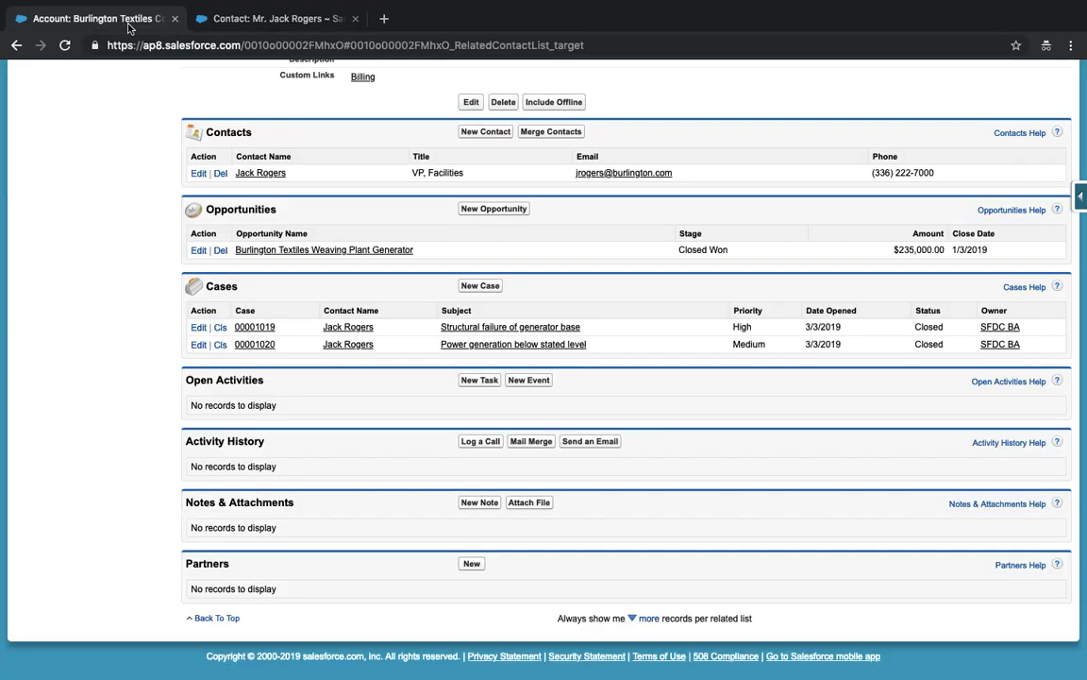
{"action": "scroll", "coordinate": [358, 234], "scroll_direction": "up", "scroll_amount": 10}
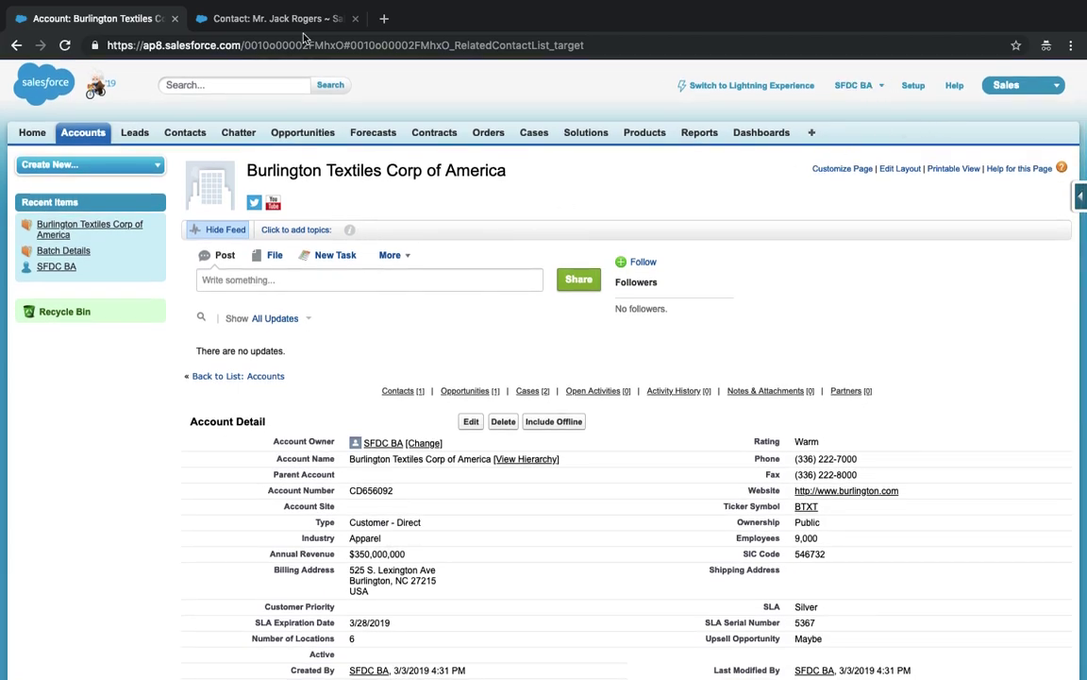
{"action": "left_click", "coordinate": [355, 18]}
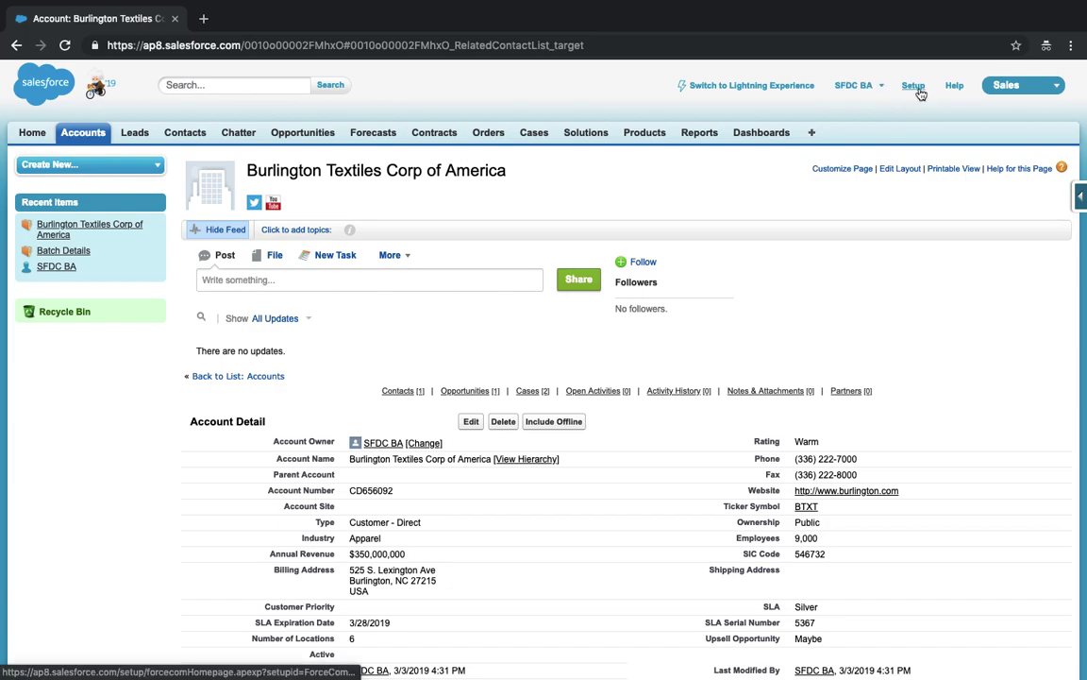
- Go to Setup, decline the tour, and open Build > Create > Apps
{"action": "left_click", "coordinate": [915, 91]}
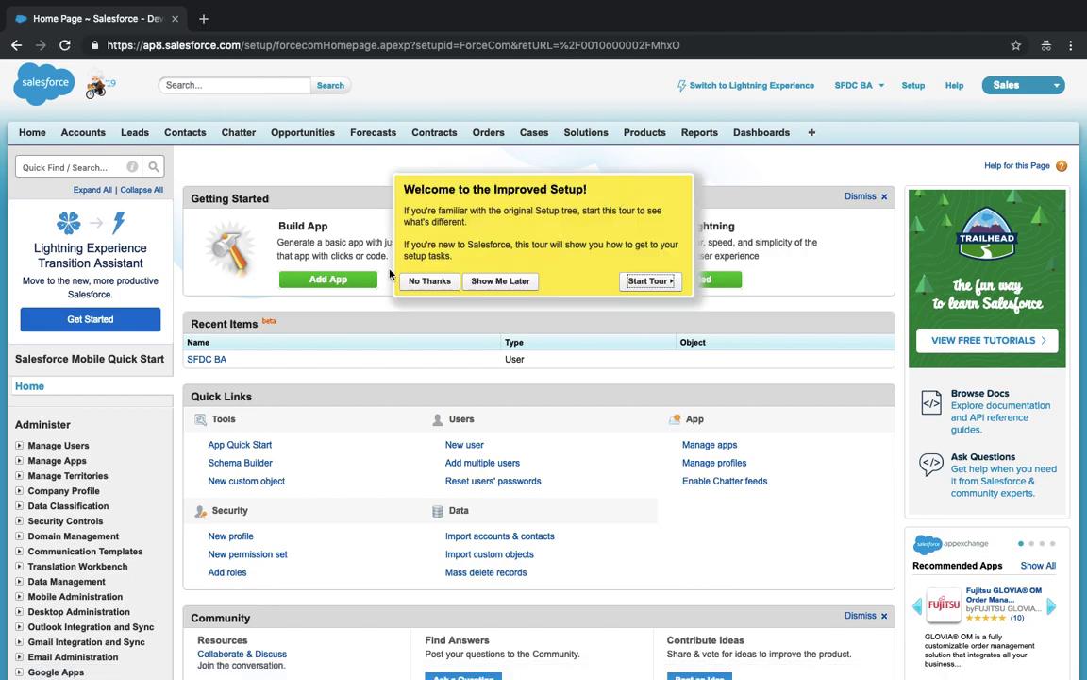
{"action": "left_click", "coordinate": [431, 281]}
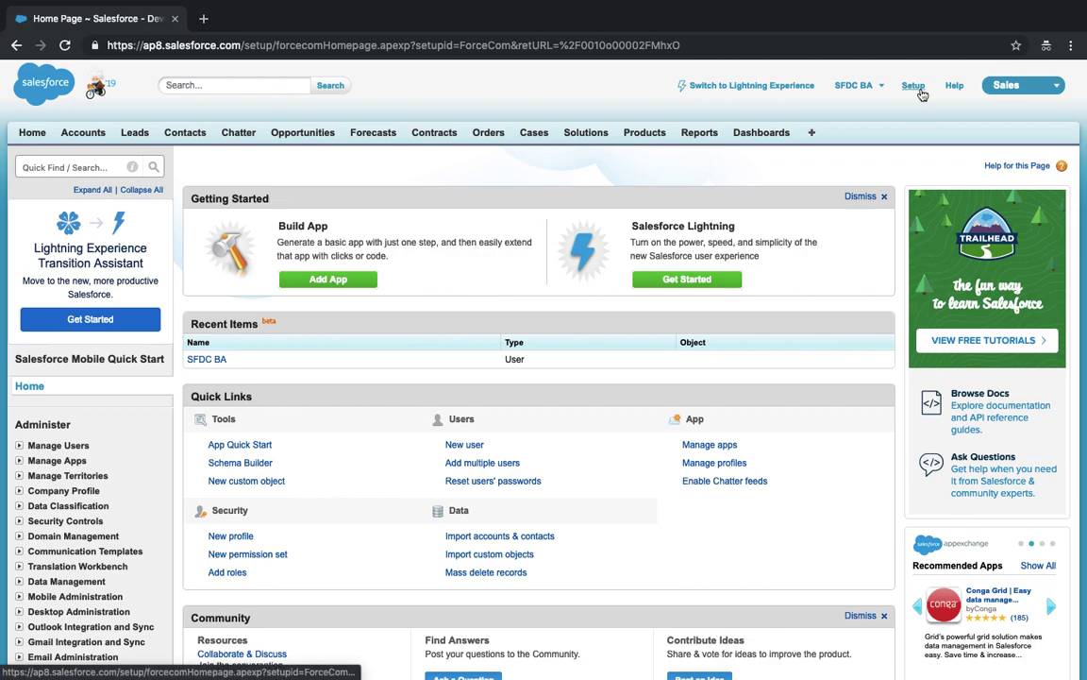
{"action": "left_click", "coordinate": [92, 165]}
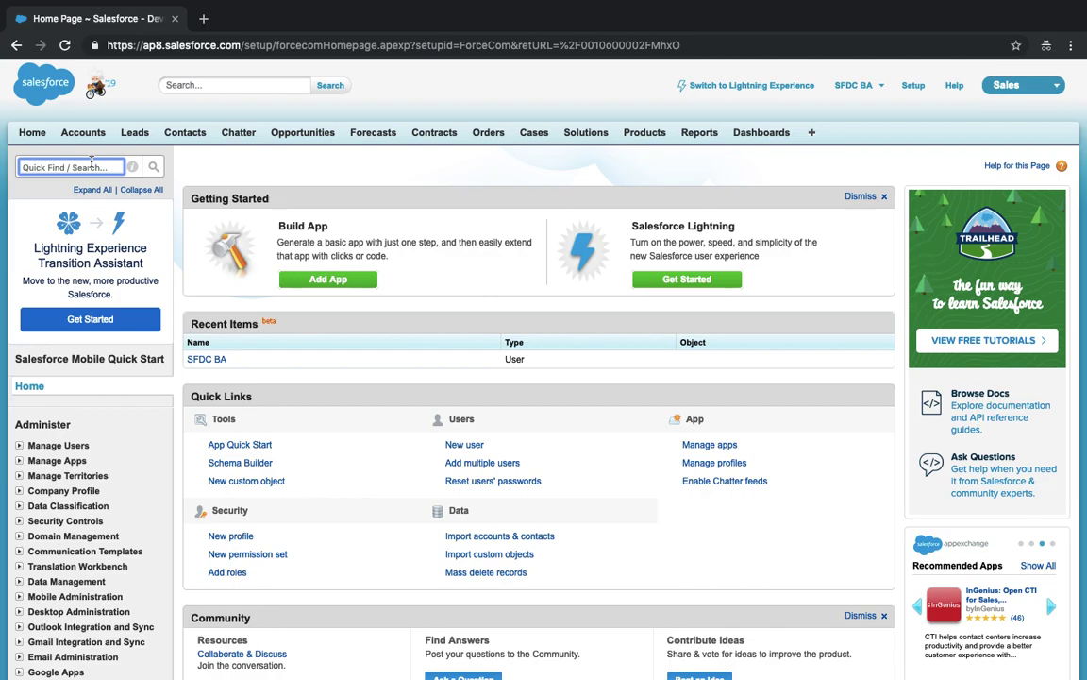
{"action": "scroll", "coordinate": [92, 165], "scroll_direction": "down", "scroll_amount": 3}
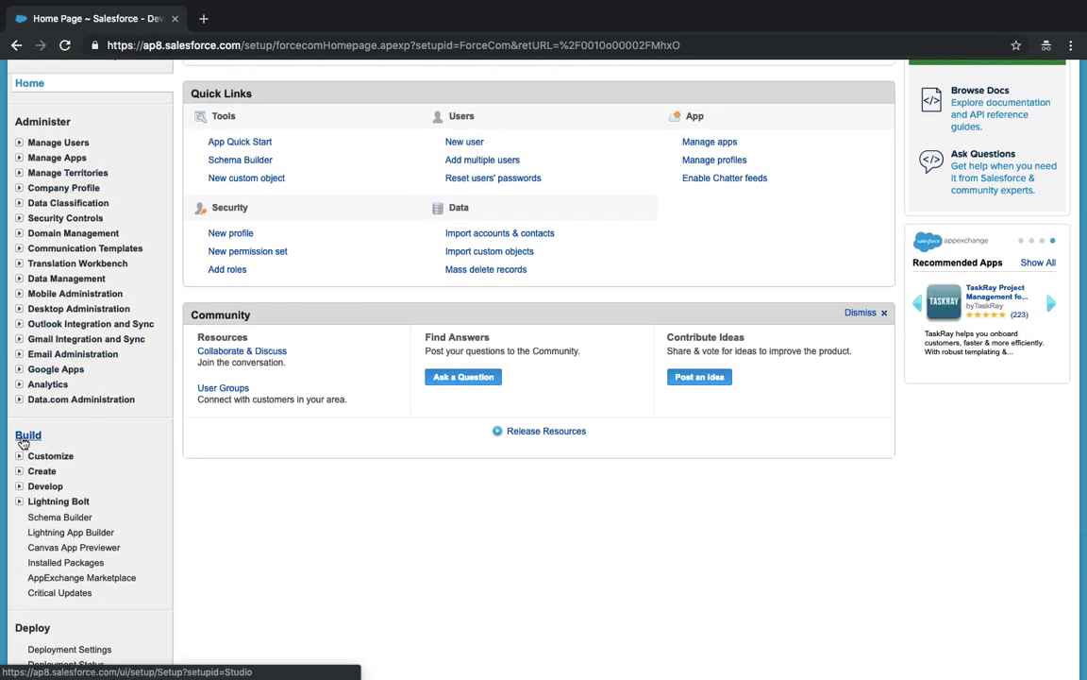
{"action": "left_click", "coordinate": [20, 471]}
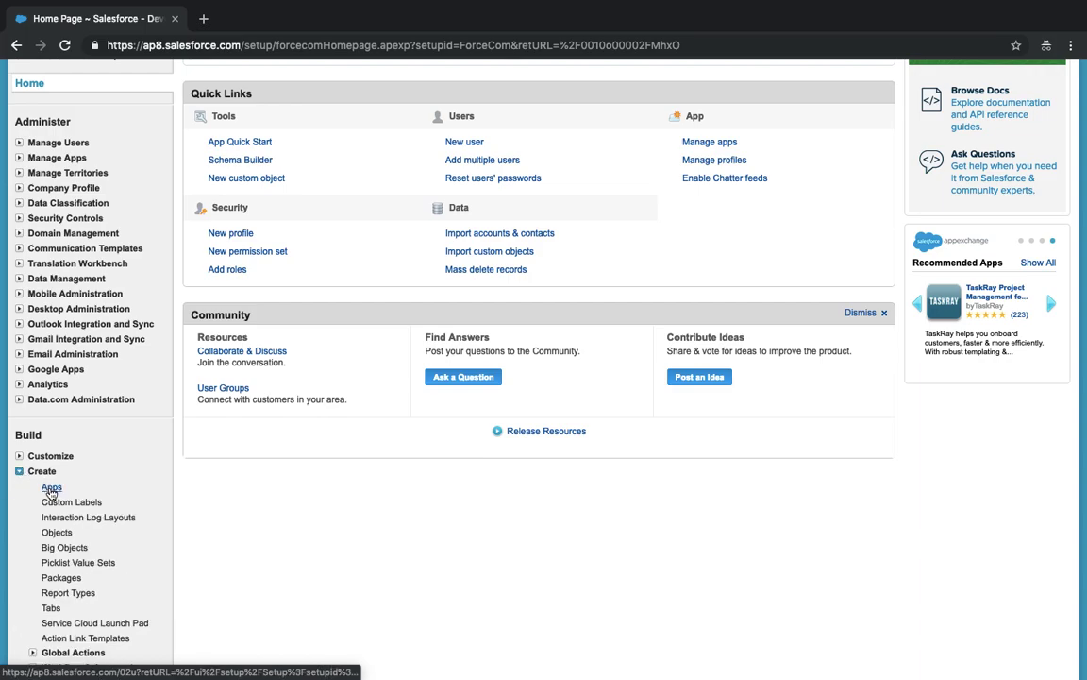
{"action": "scroll", "coordinate": [52, 491], "scroll_direction": "up", "scroll_amount": 5}
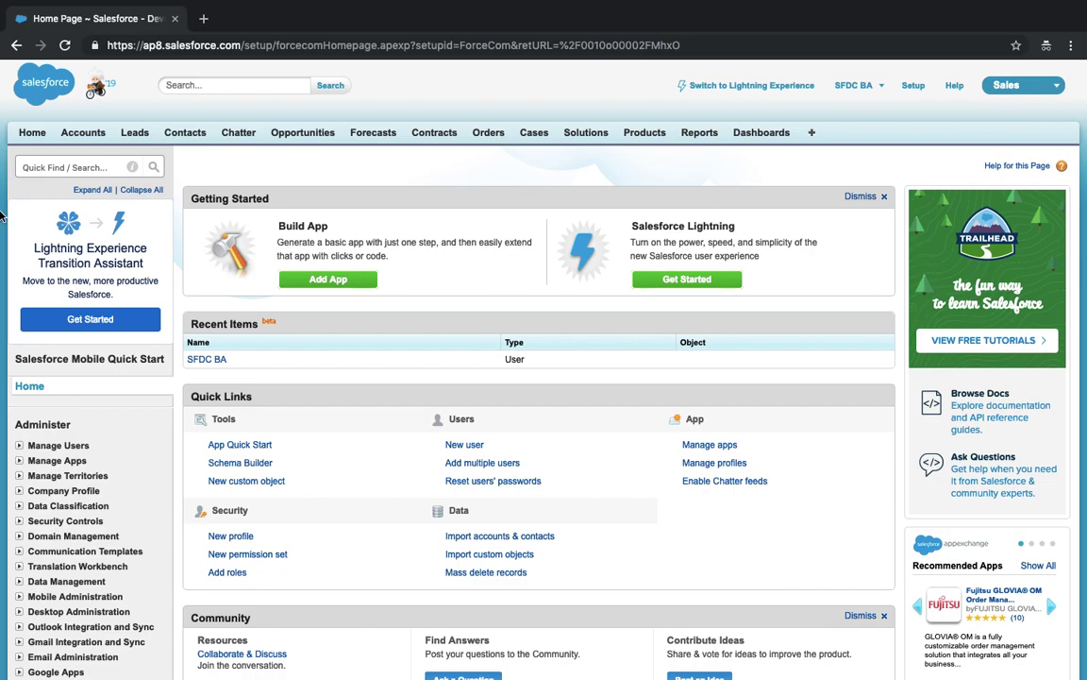
{"action": "scroll", "coordinate": [3, 203], "scroll_direction": "down", "scroll_amount": 5}
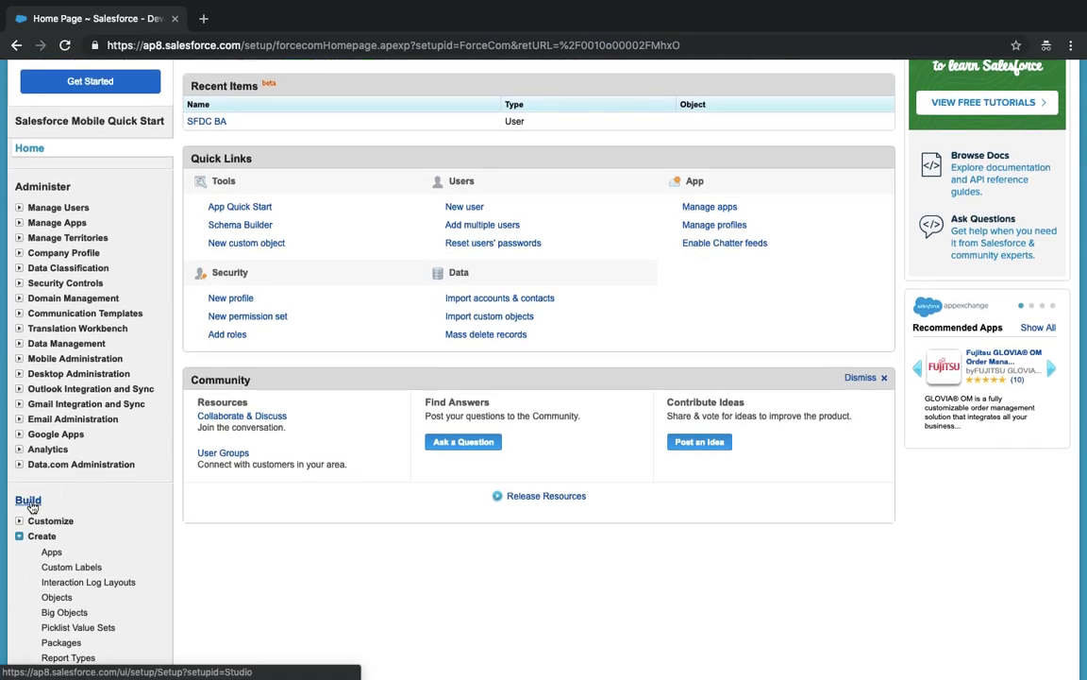
{"action": "scroll", "coordinate": [27, 490], "scroll_direction": "down", "scroll_amount": 4}
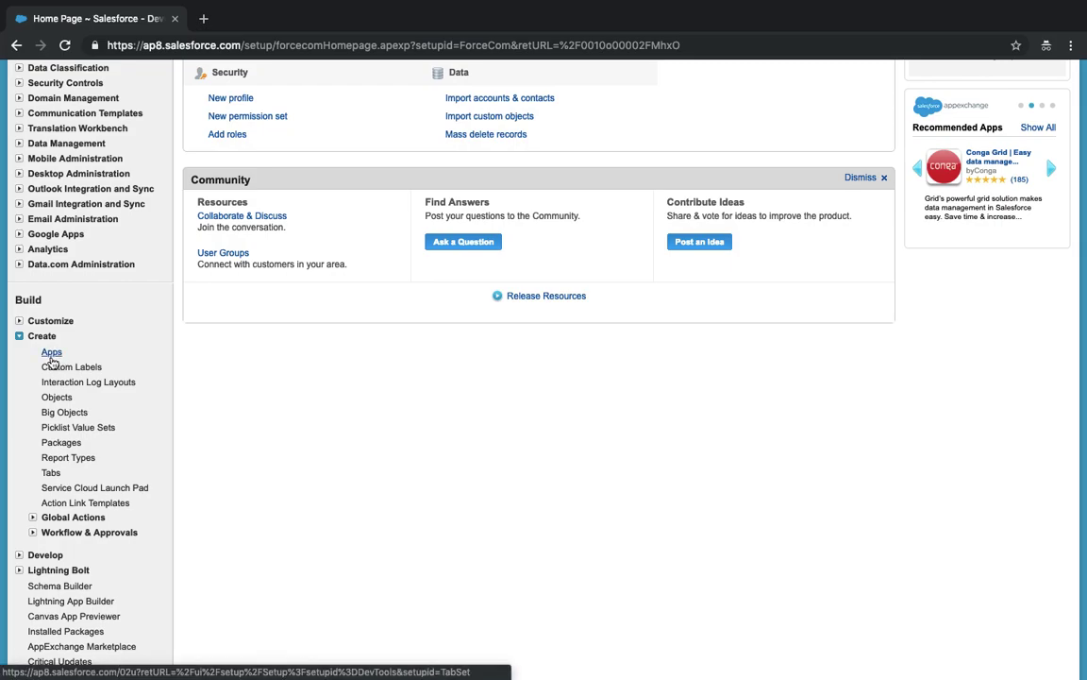
{"action": "left_click", "coordinate": [51, 355]}
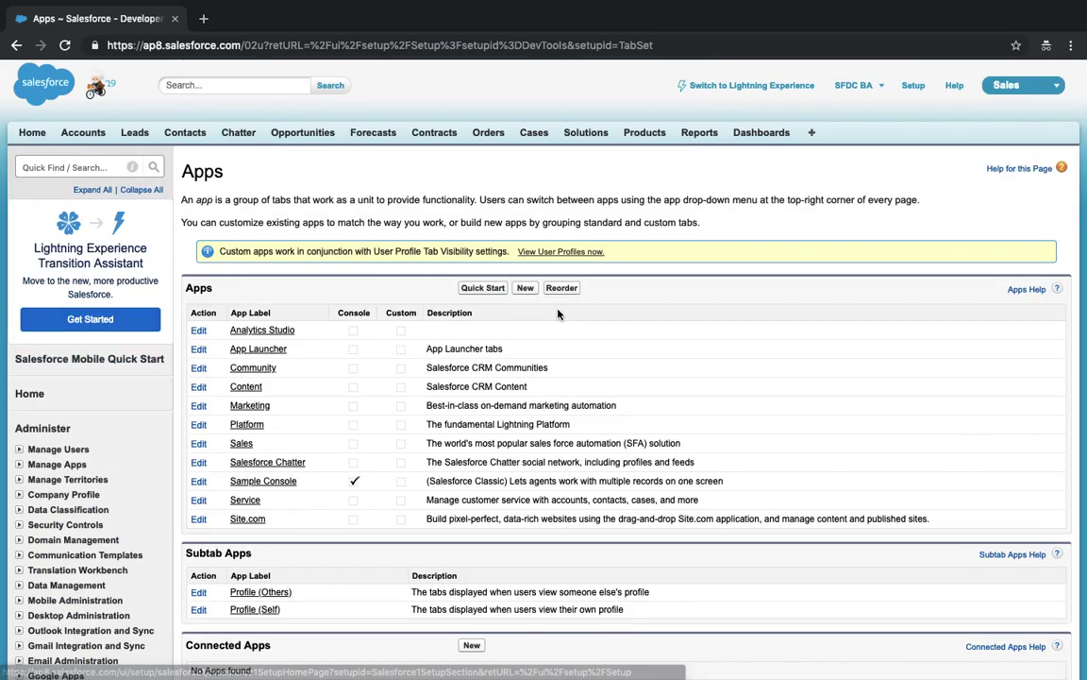
- Start a New app, dismiss the reminder, and continue with Custom app as the type
{"action": "left_click", "coordinate": [524, 287]}
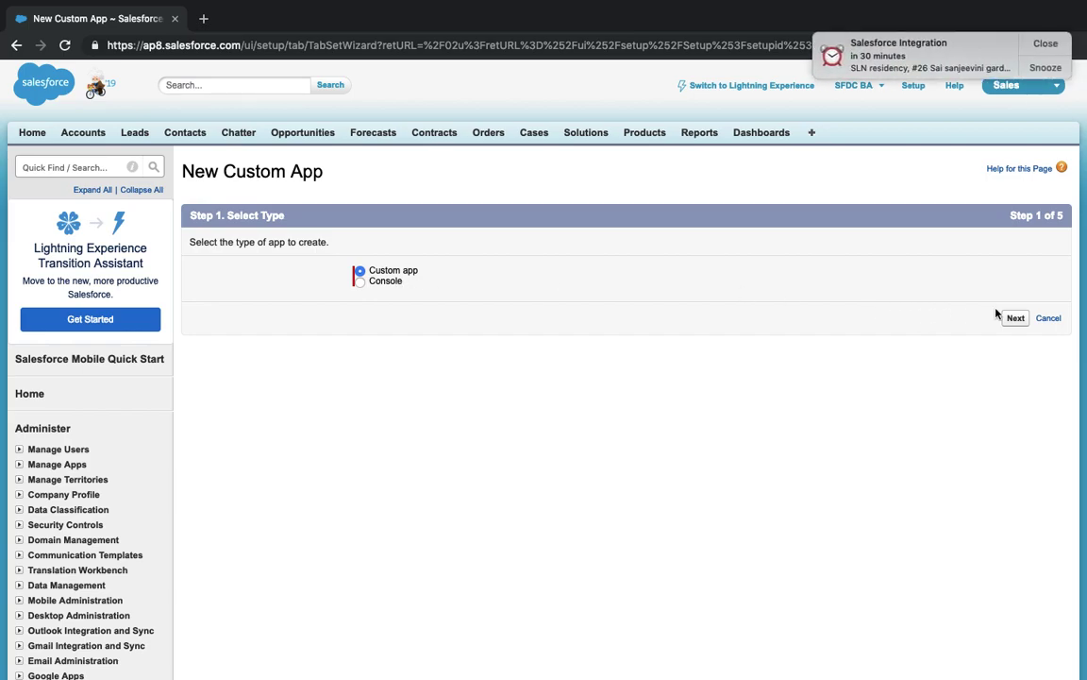
{"action": "left_click", "coordinate": [1043, 43]}
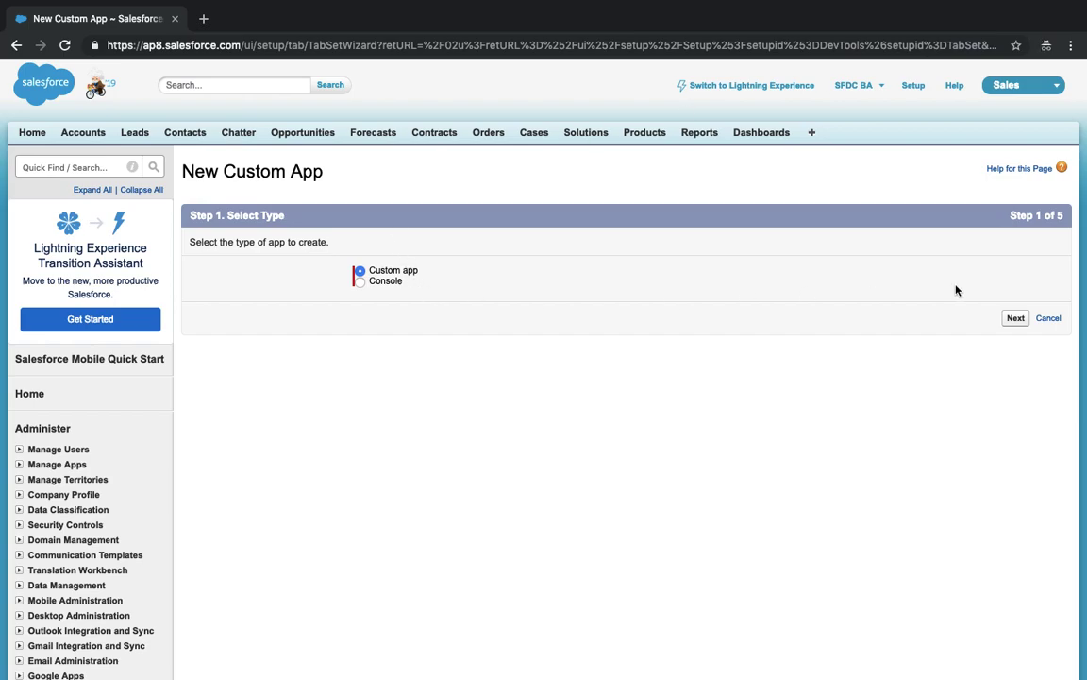
{"action": "left_click", "coordinate": [1023, 320]}
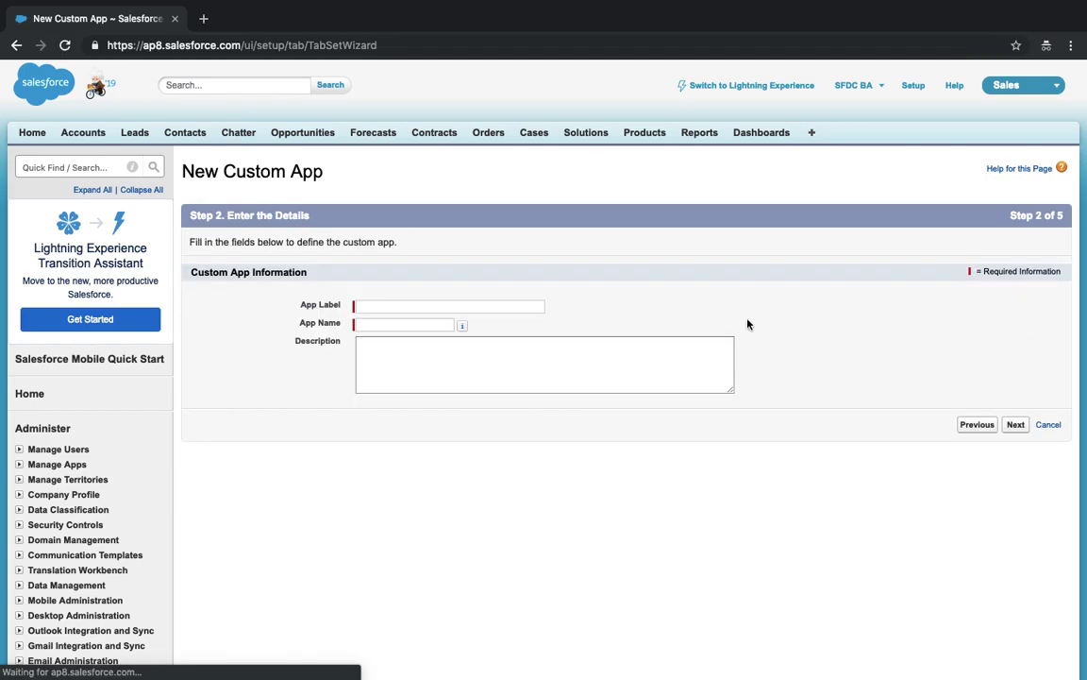
- Enter 'Skills' as the App Label and App Name, then advance to the logo step
{"action": "left_click", "coordinate": [461, 306]}
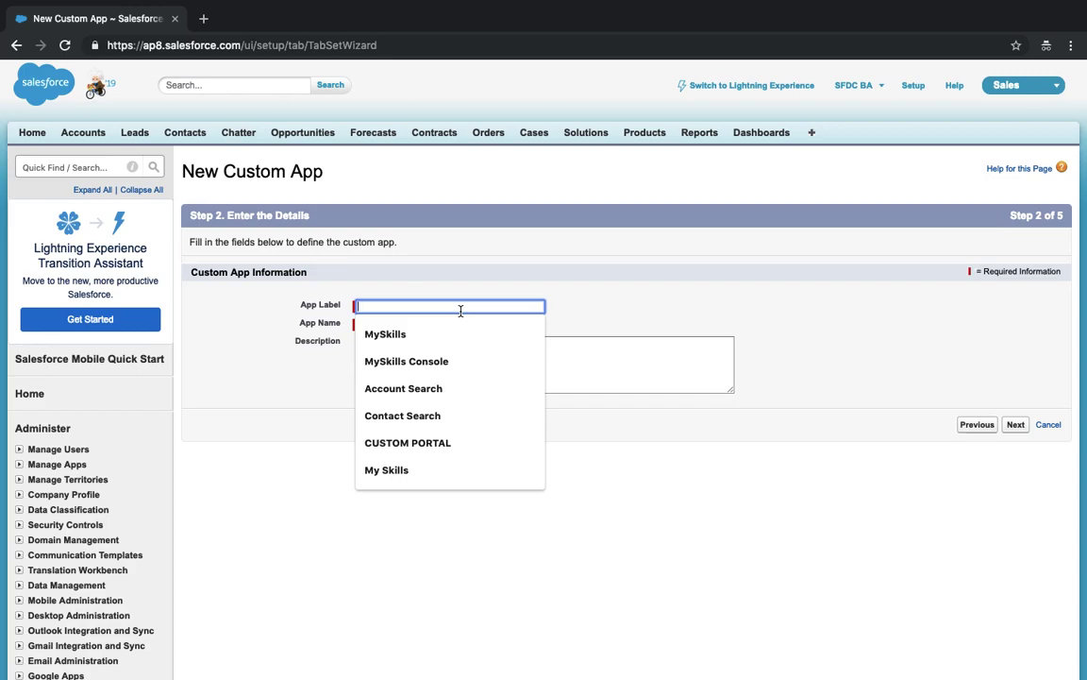
{"action": "type", "text": "Skills"}
{"action": "key", "text": "Tab"}
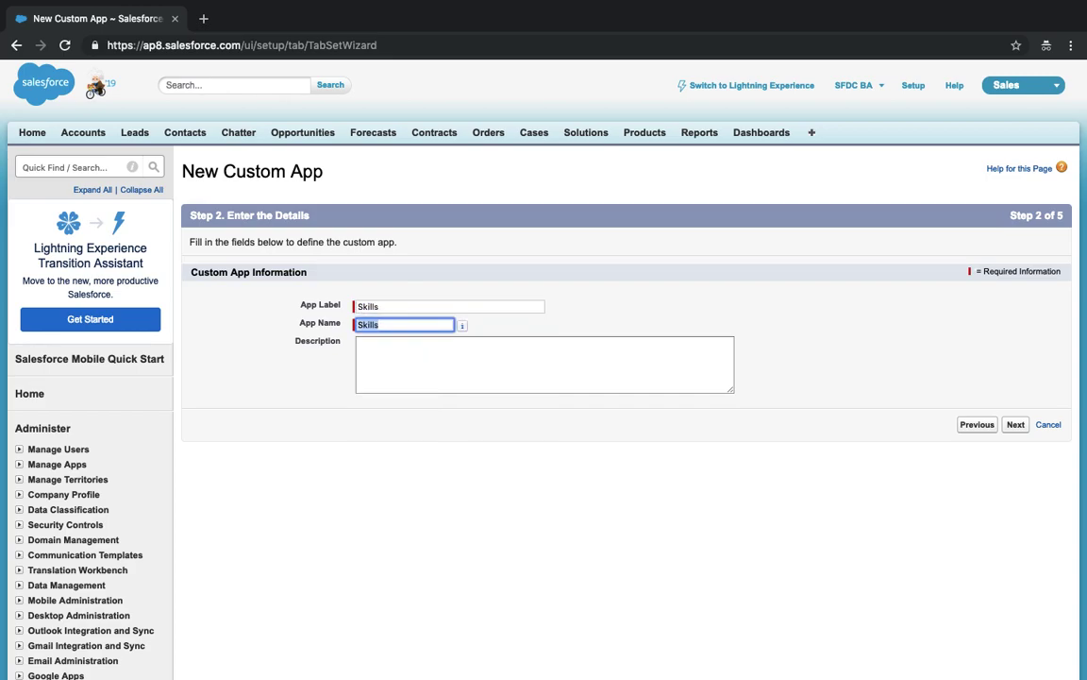
{"action": "left_click", "coordinate": [1022, 426]}
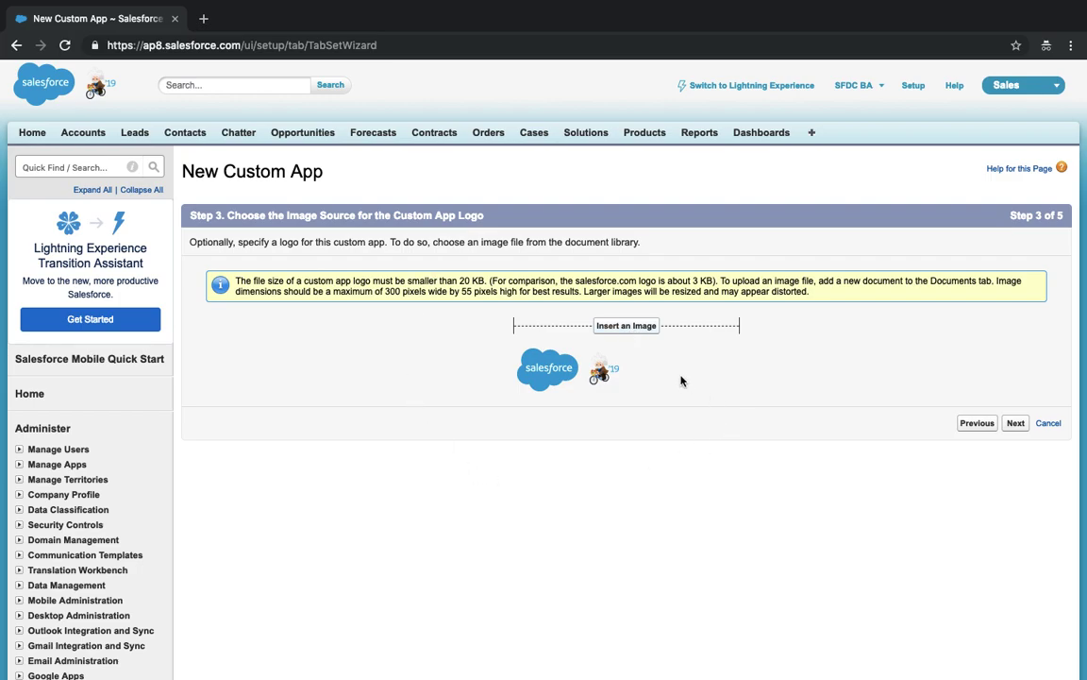
- Close the logo file picker page and open All Tabs in a background tab
{"action": "left_click", "coordinate": [637, 330]}
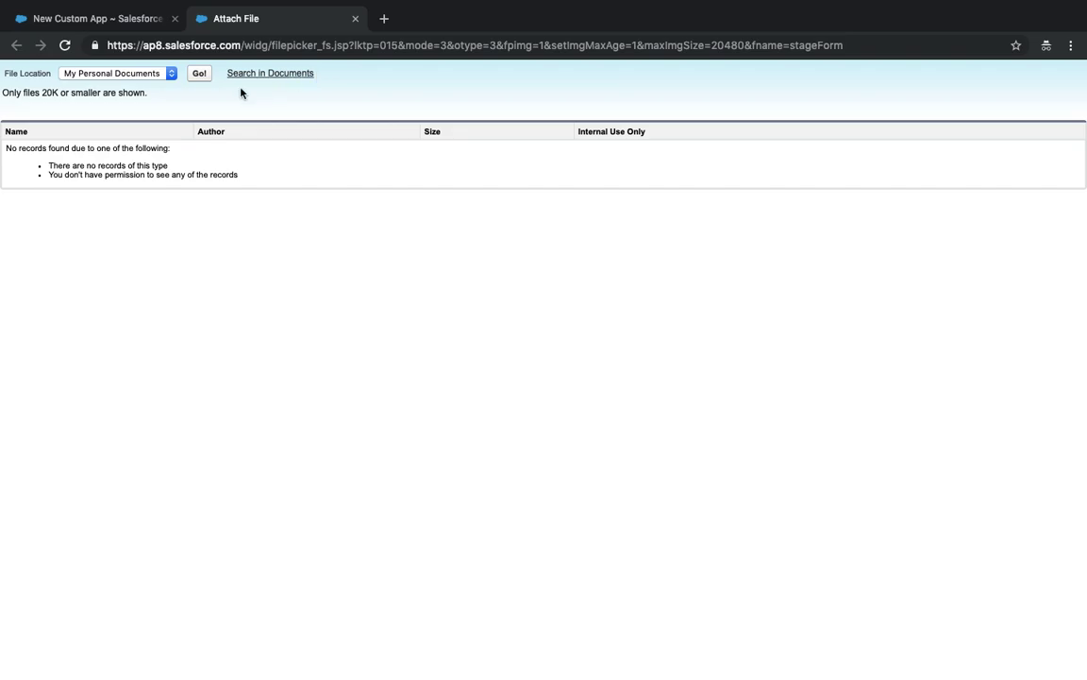
{"action": "left_click", "coordinate": [355, 19]}
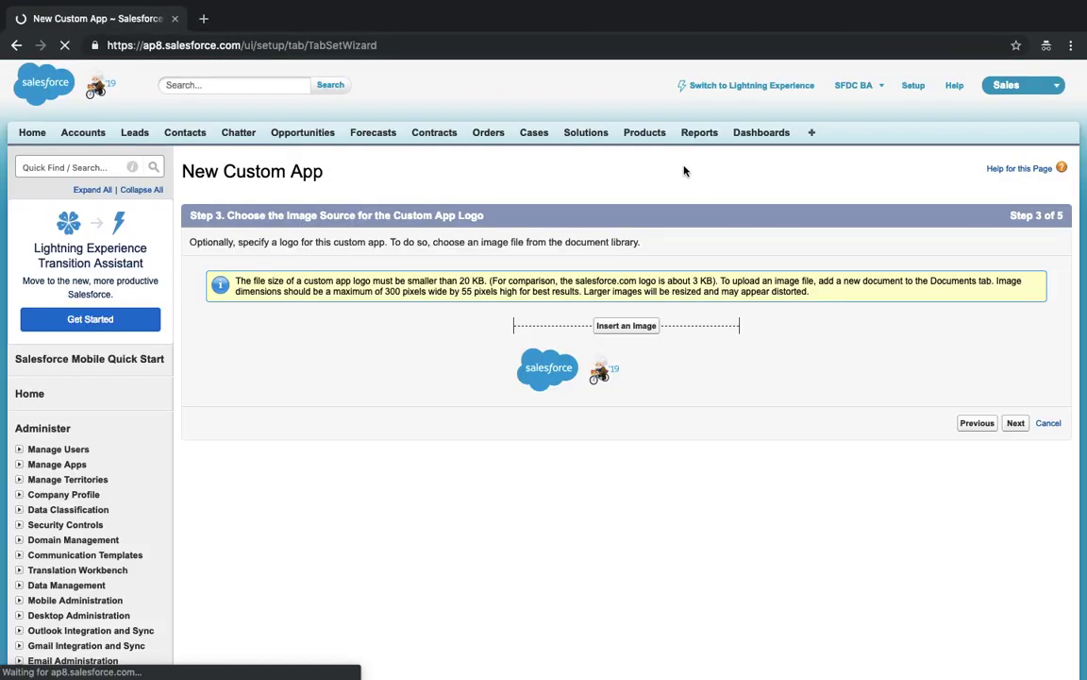
{"action": "left_click", "coordinate": [813, 134], "text": "super"}
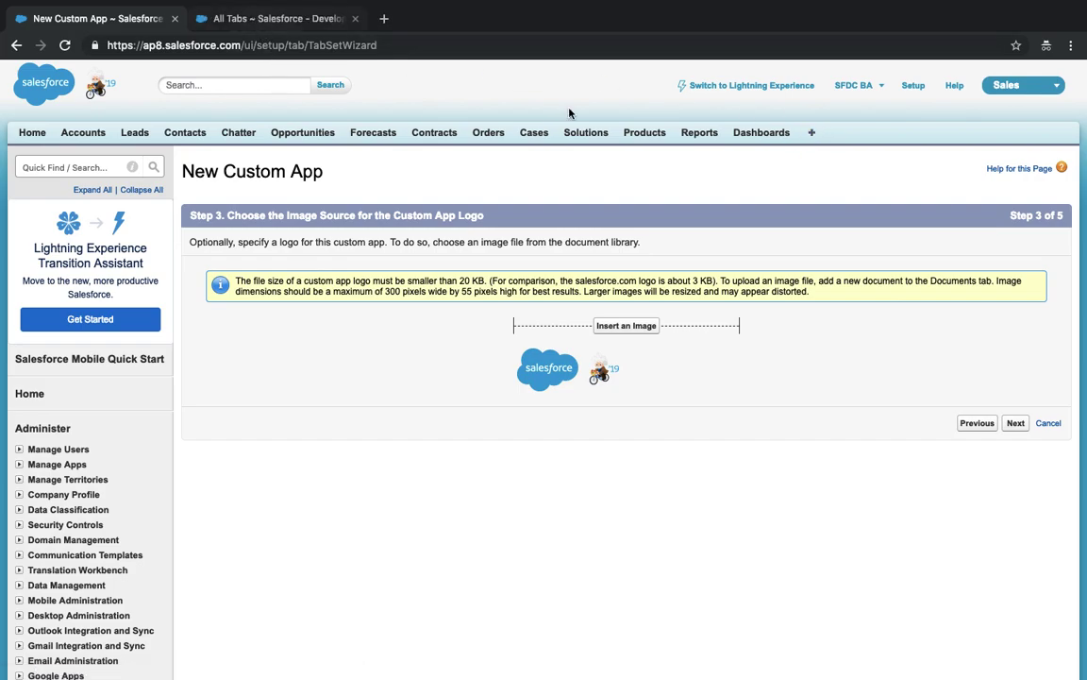
- In the All Tabs tab, open Documents > New upload, then return to the wizard noting the 20 KB logo limit
{"action": "left_click", "coordinate": [302, 34]}
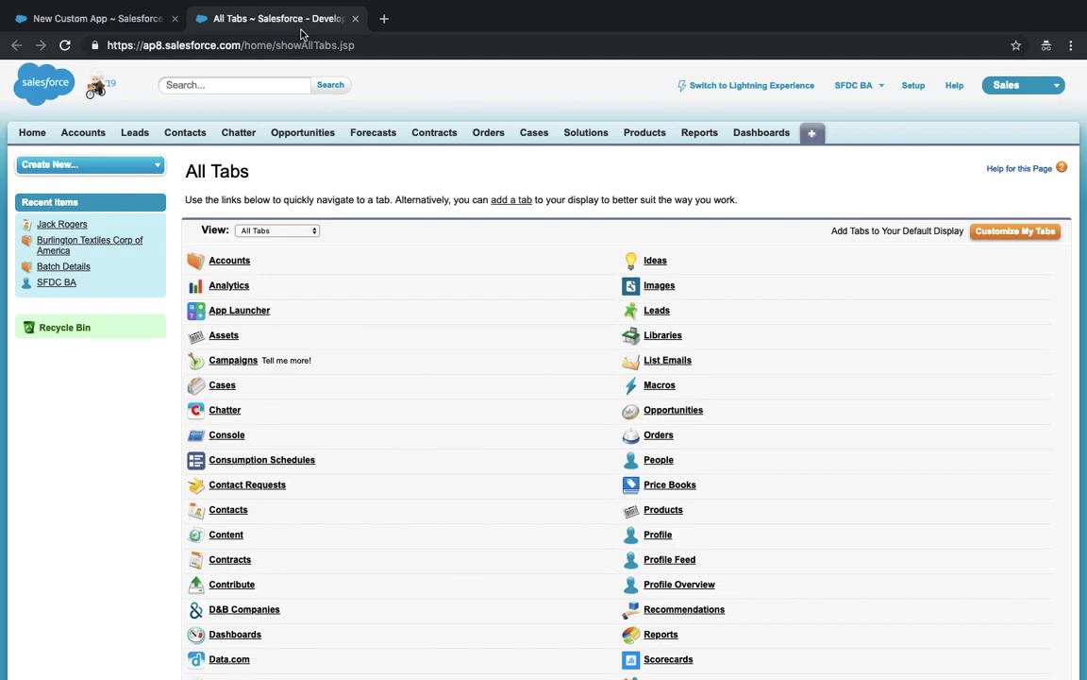
{"action": "scroll", "coordinate": [387, 432], "scroll_direction": "down", "scroll_amount": 4}
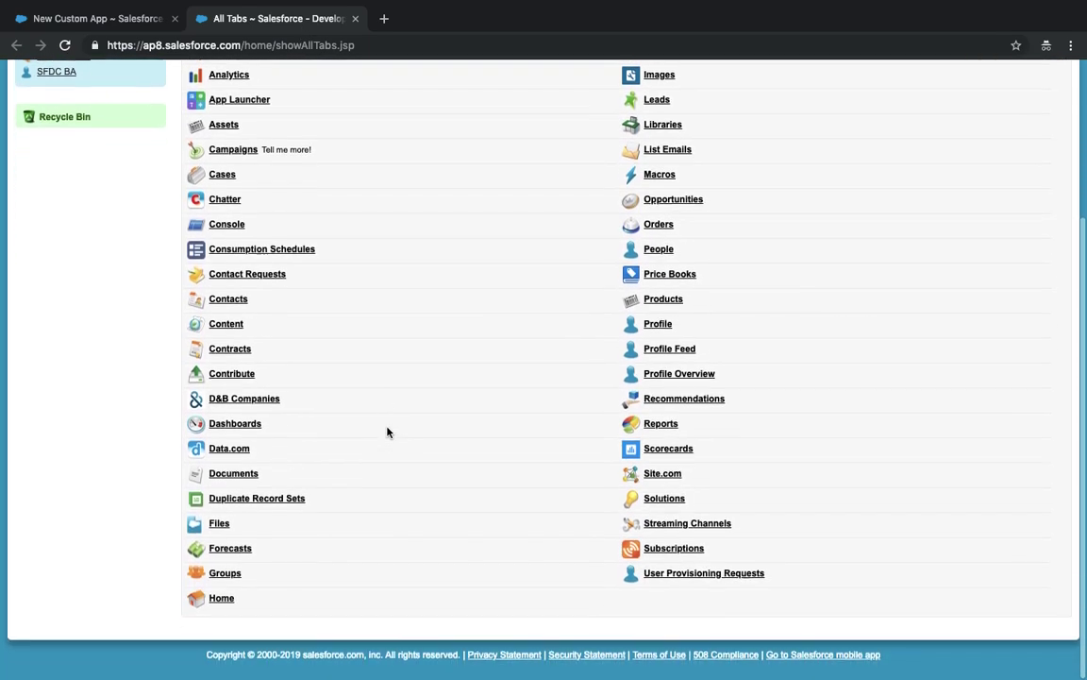
{"action": "left_click", "coordinate": [220, 477]}
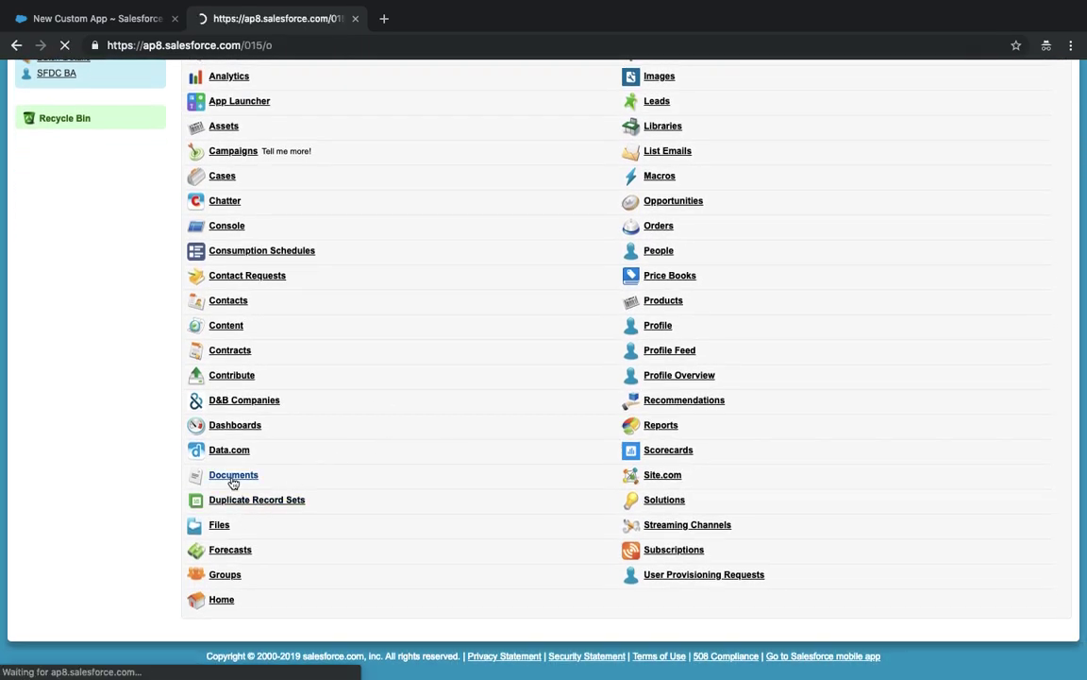
{"action": "left_click", "coordinate": [476, 336]}
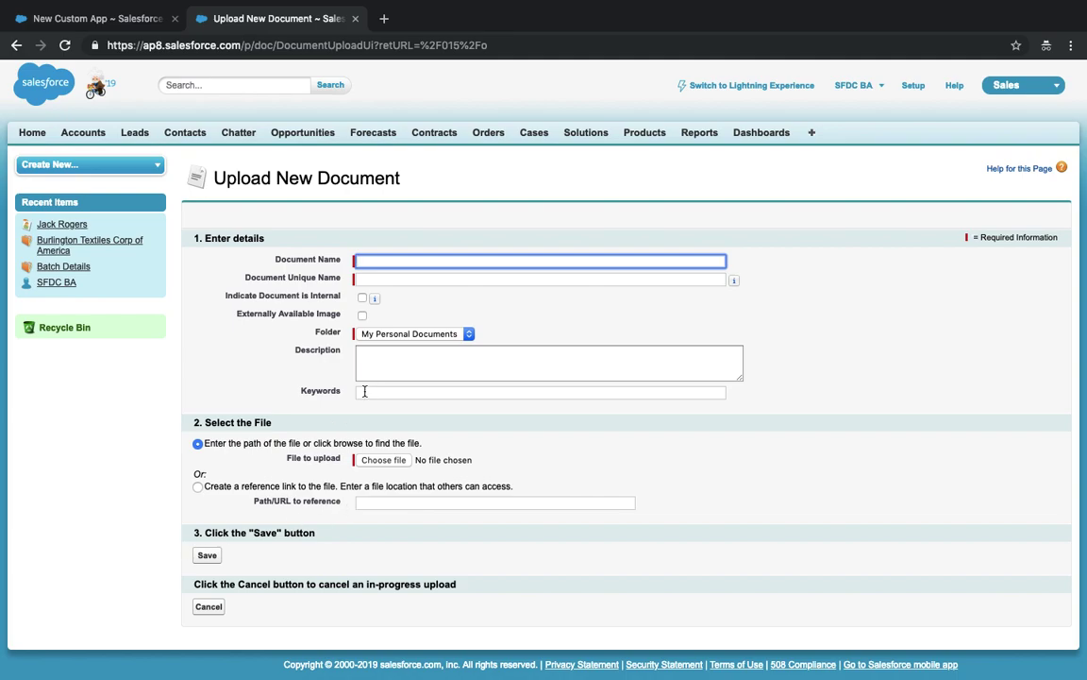
{"action": "left_click", "coordinate": [102, 17]}
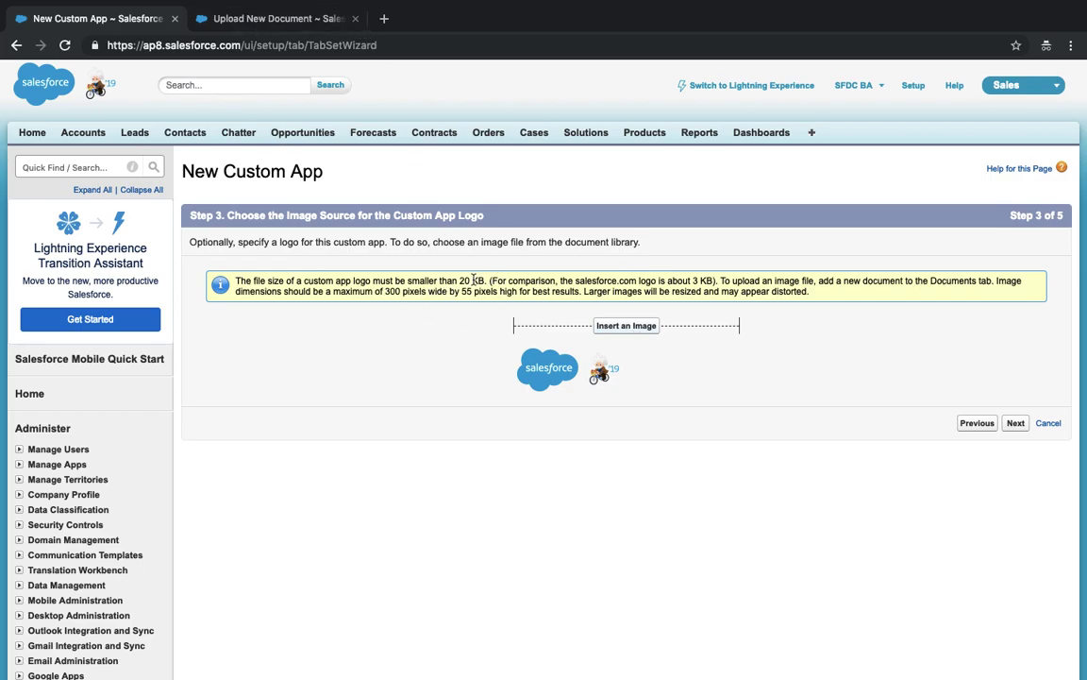
{"action": "left_click_drag", "start_coordinate": [462, 282], "coordinate": [485, 282]}
- Advance to Step 4 and add Accounts, Contacts and Opportunities to the Selected Tabs
{"action": "left_click", "coordinate": [1016, 423]}
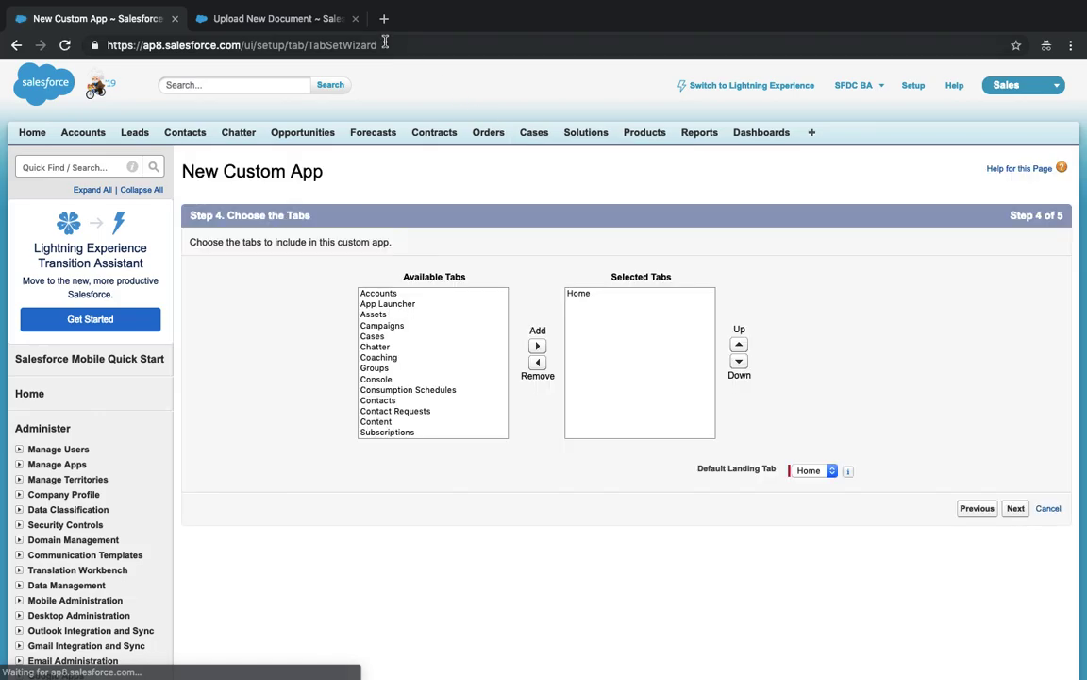
{"action": "left_click", "coordinate": [355, 18]}
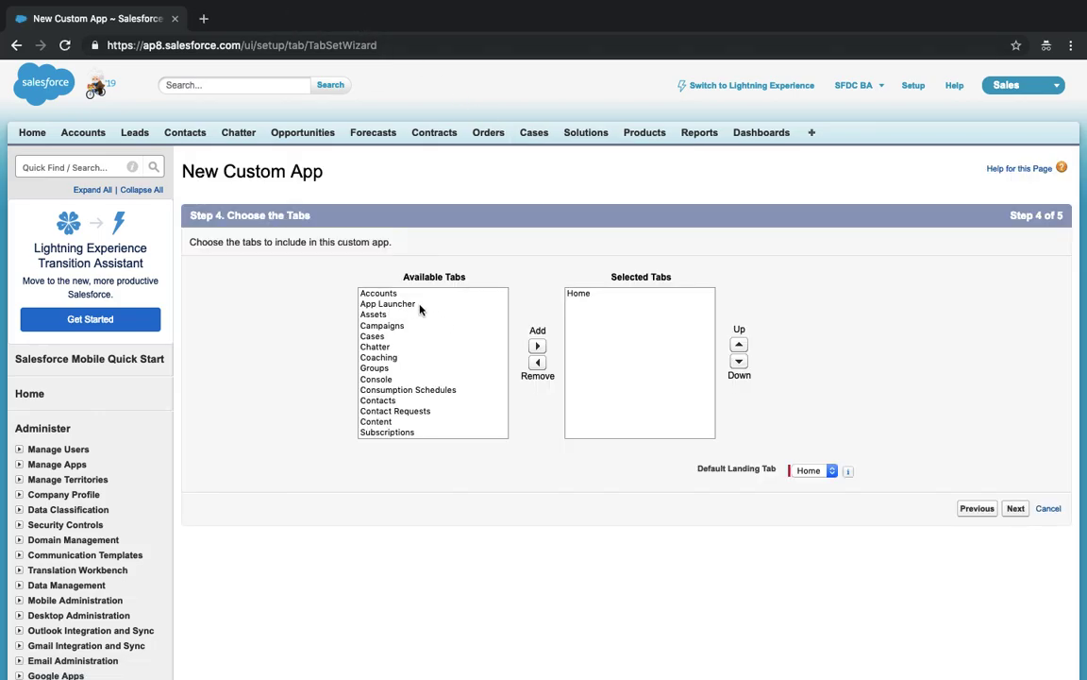
{"action": "left_click", "coordinate": [373, 294]}
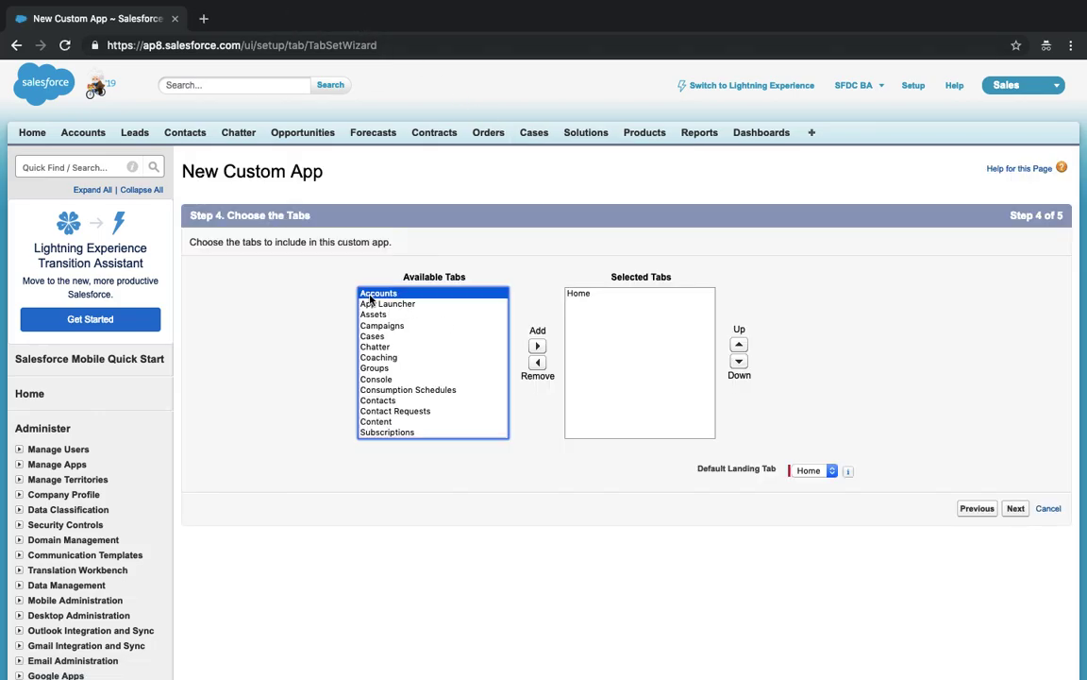
{"action": "left_click", "coordinate": [539, 348]}
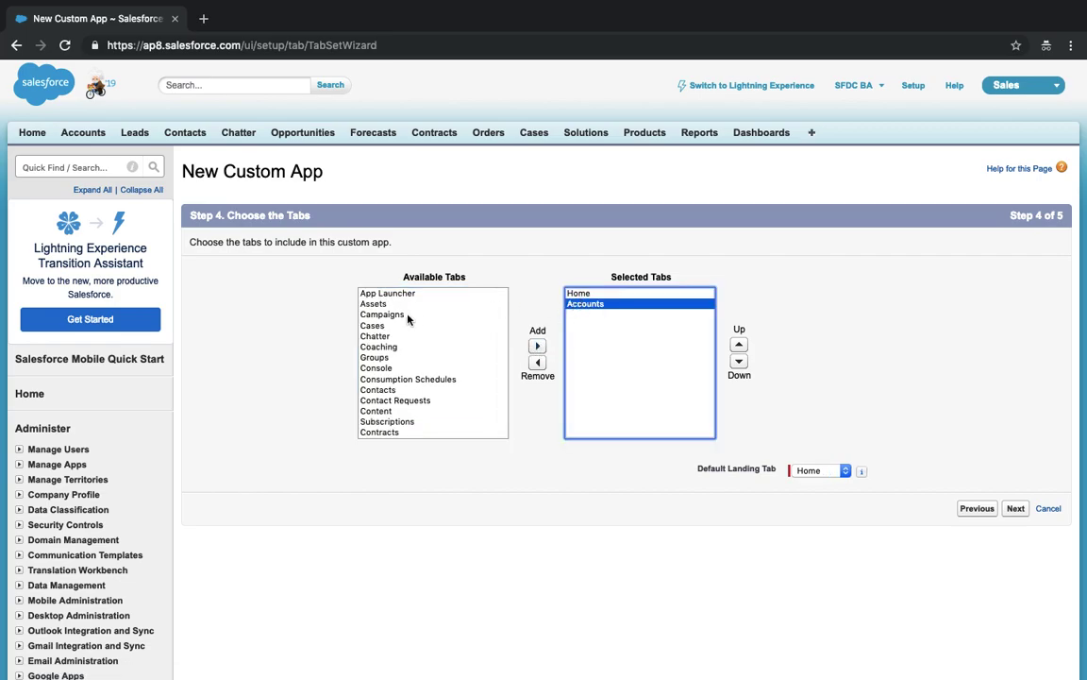
{"action": "left_click", "coordinate": [387, 389]}
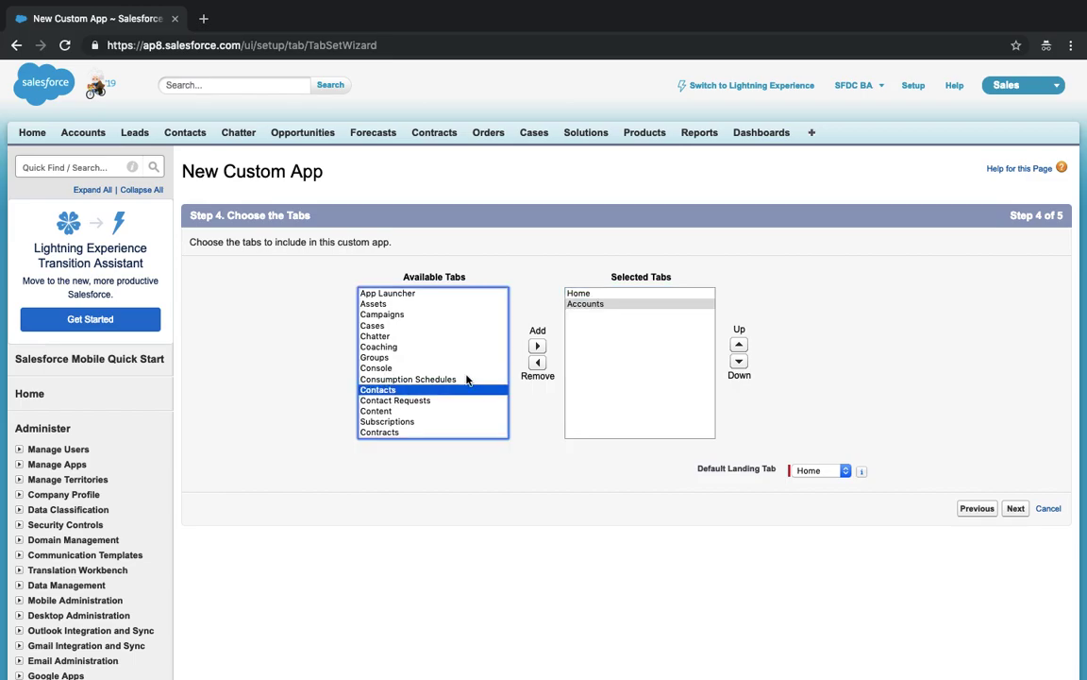
{"action": "left_click", "coordinate": [537, 345]}
{"action": "left_click", "coordinate": [377, 337]}
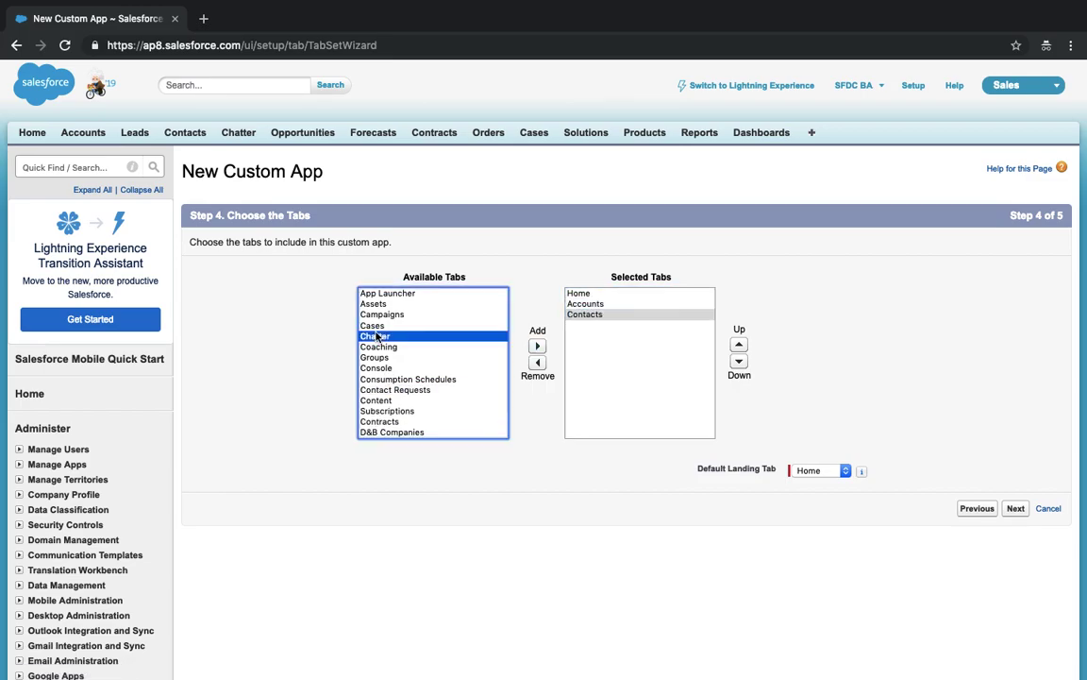
{"action": "key", "text": "o"}
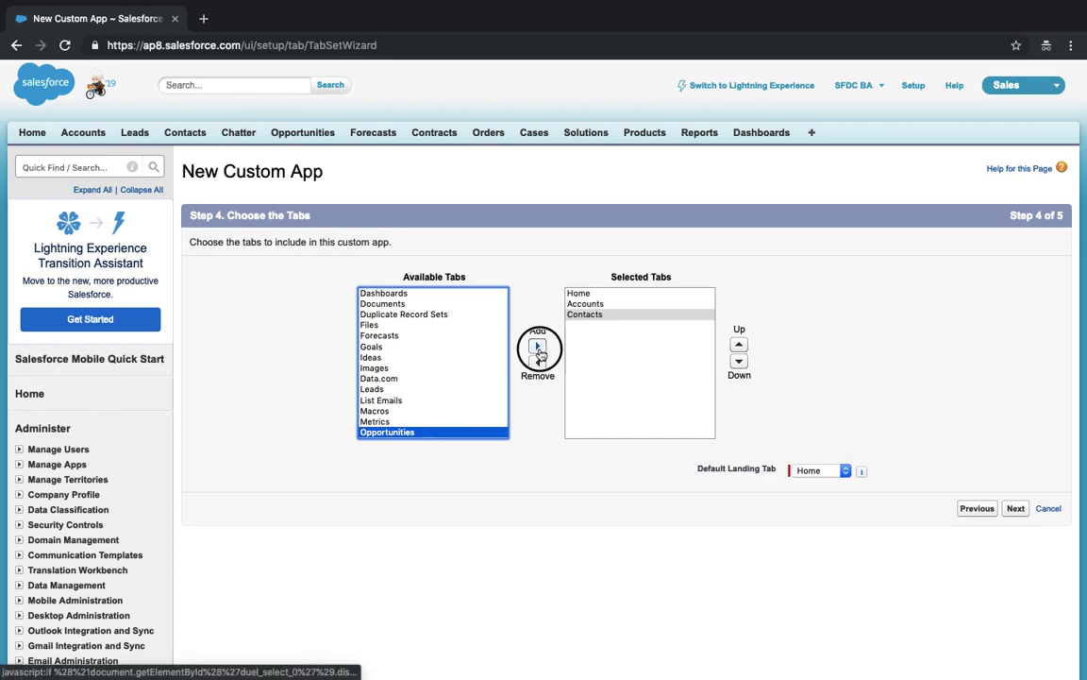
{"action": "left_click", "coordinate": [538, 347]}
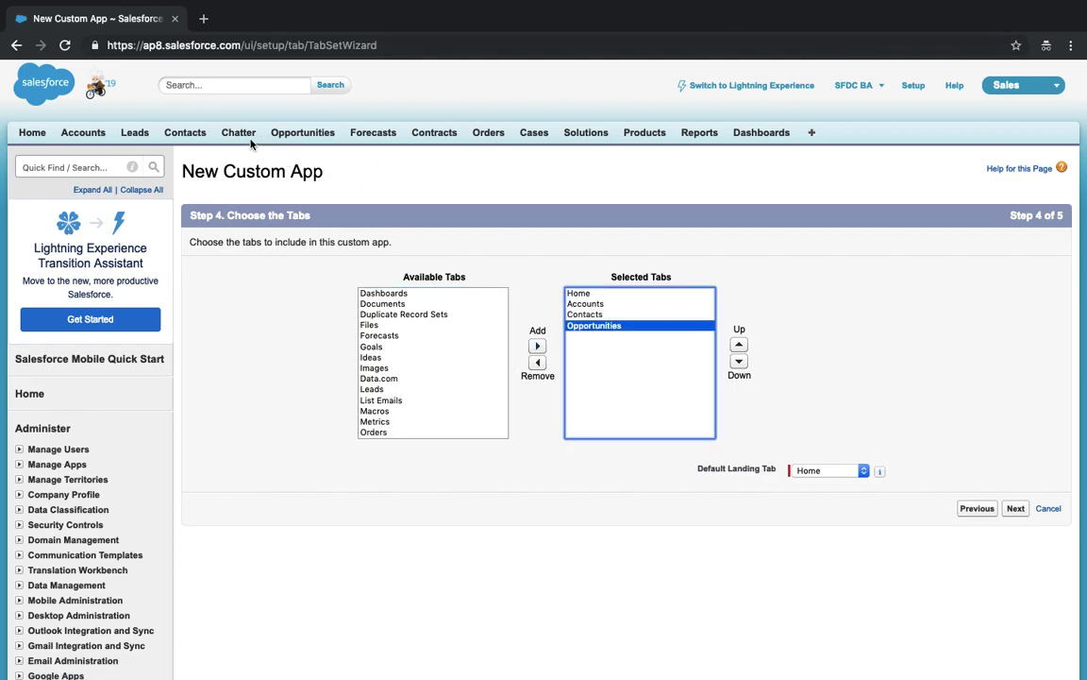
- In a new Contacts tab, switch to the Service app and back to Sales, then return to the wizard
{"action": "left_click", "coordinate": [184, 133], "text": "super"}
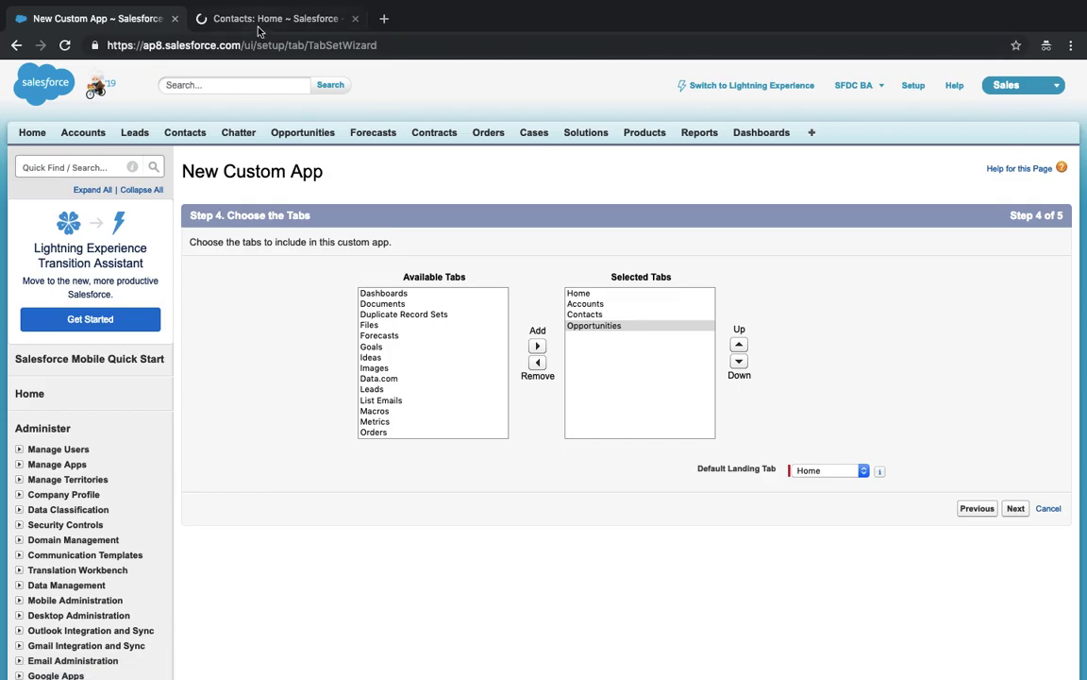
{"action": "left_click", "coordinate": [259, 26]}
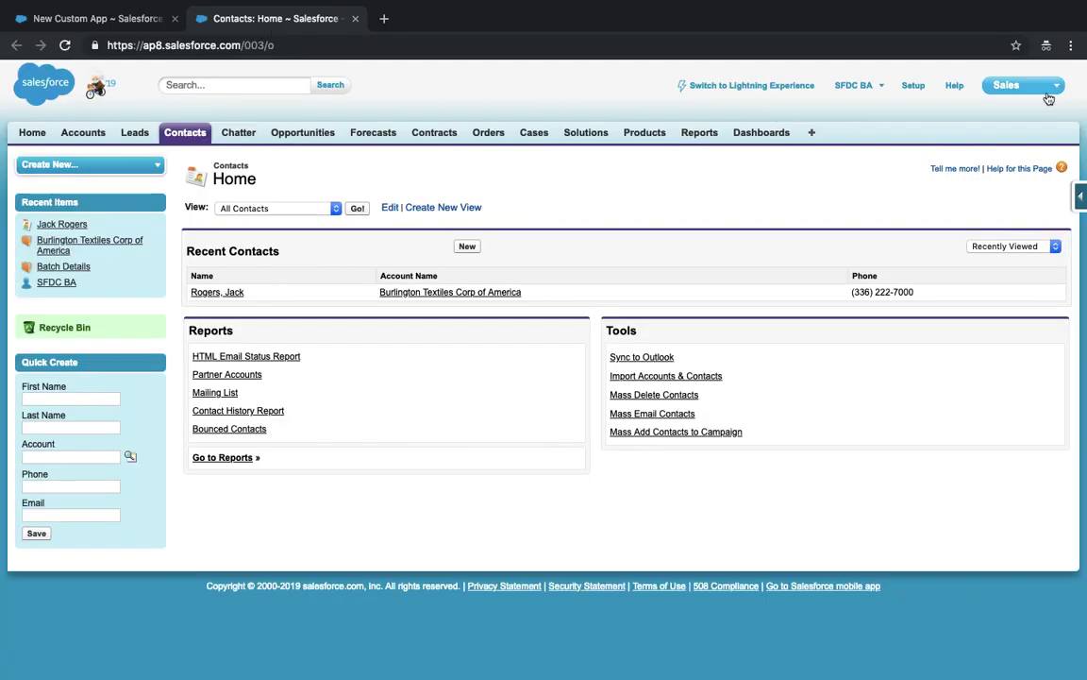
{"action": "left_click", "coordinate": [1053, 86]}
{"action": "left_click", "coordinate": [981, 119]}
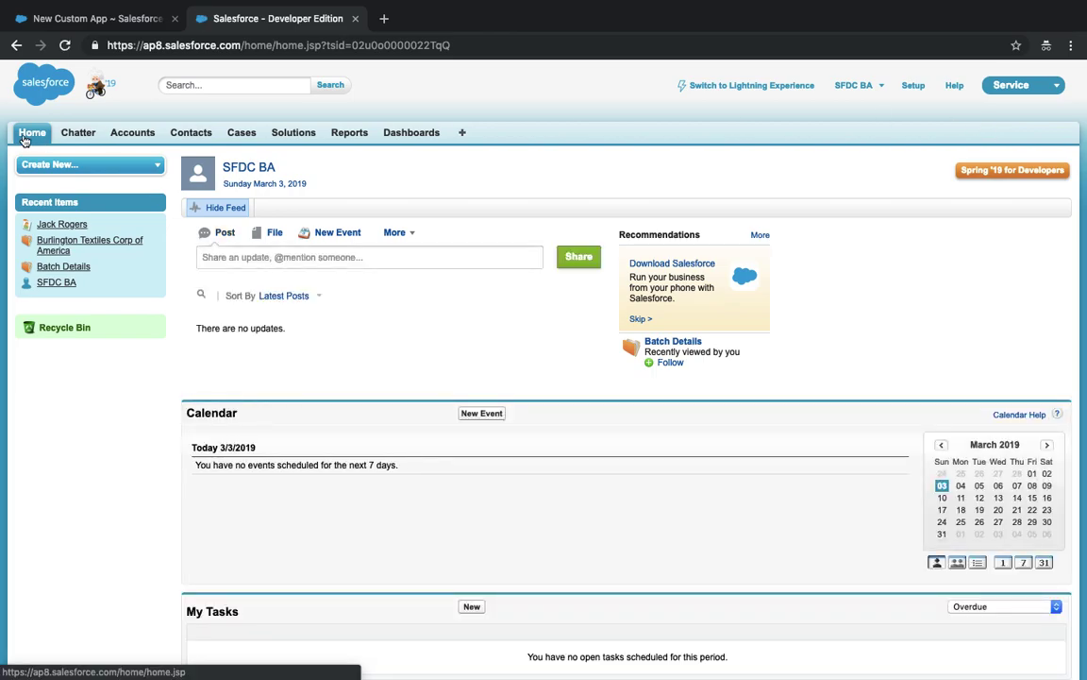
{"action": "left_click", "coordinate": [1020, 92]}
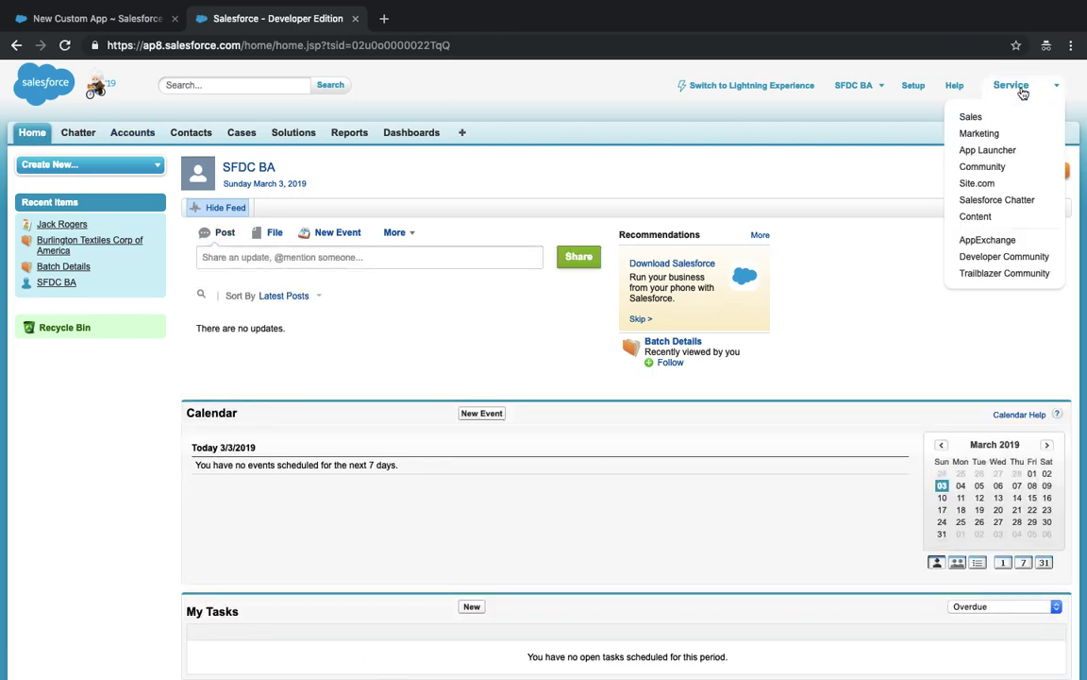
{"action": "left_click", "coordinate": [984, 117]}
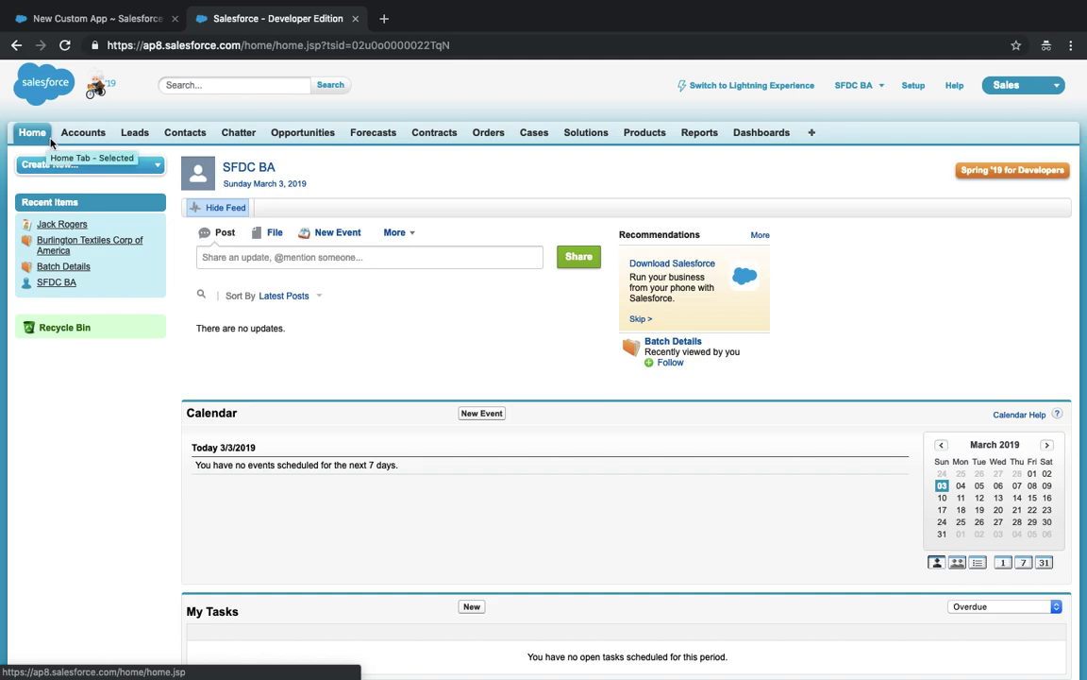
{"action": "left_click", "coordinate": [101, 18]}
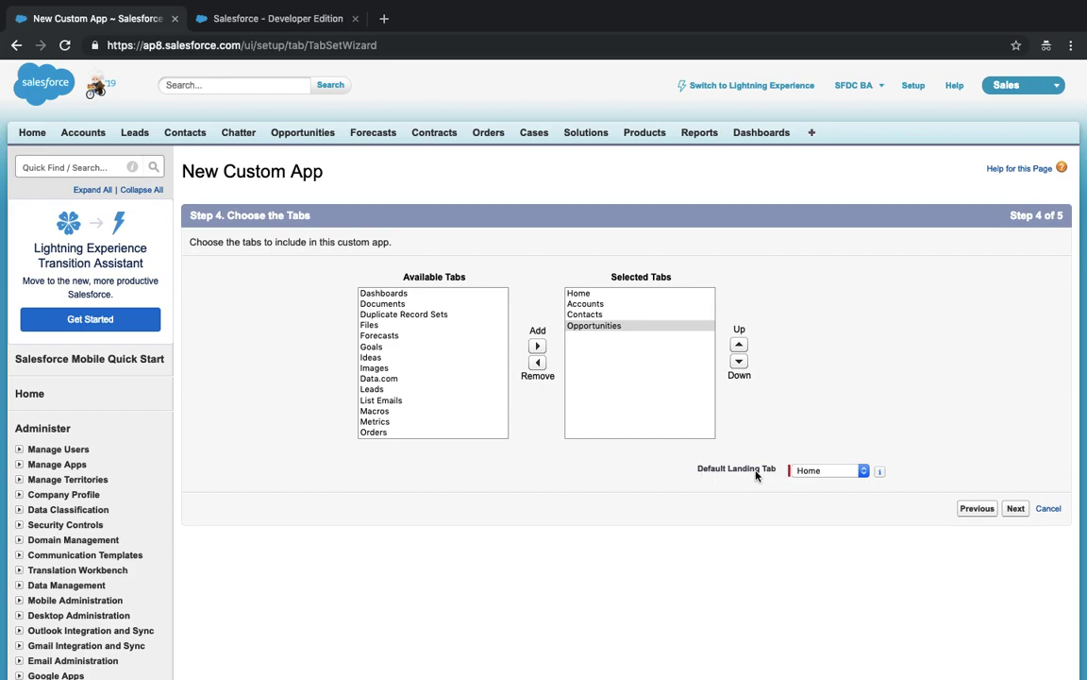
- Make Accounts the Skills app's default landing tab, briefly checking the home page tab
{"action": "left_click", "coordinate": [823, 471]}
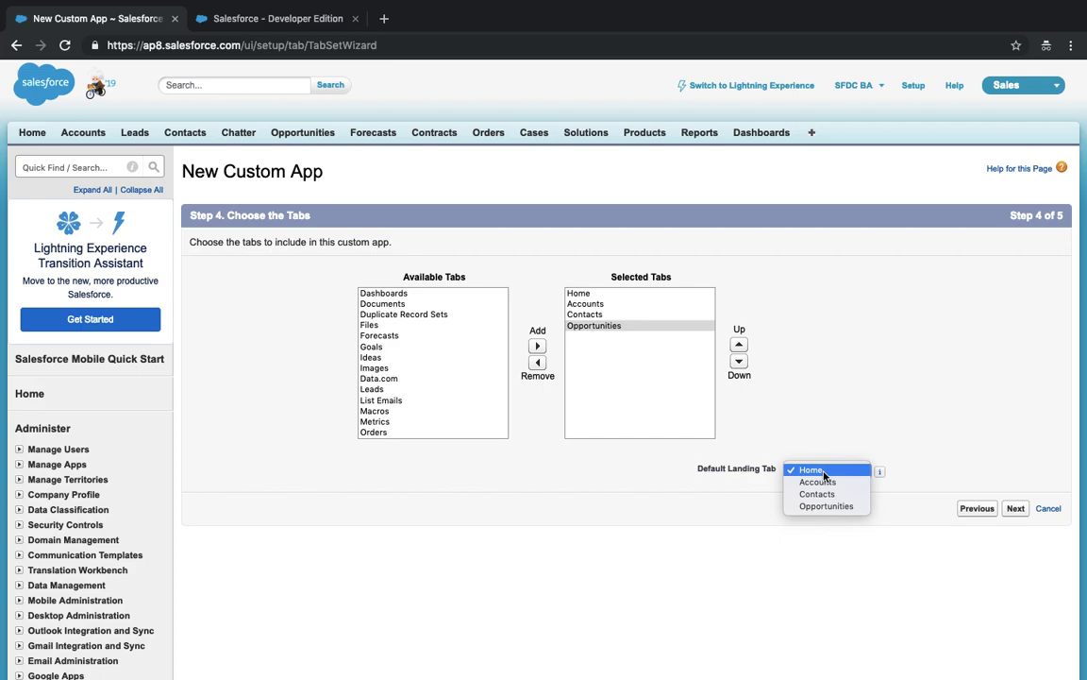
{"action": "left_click", "coordinate": [820, 483]}
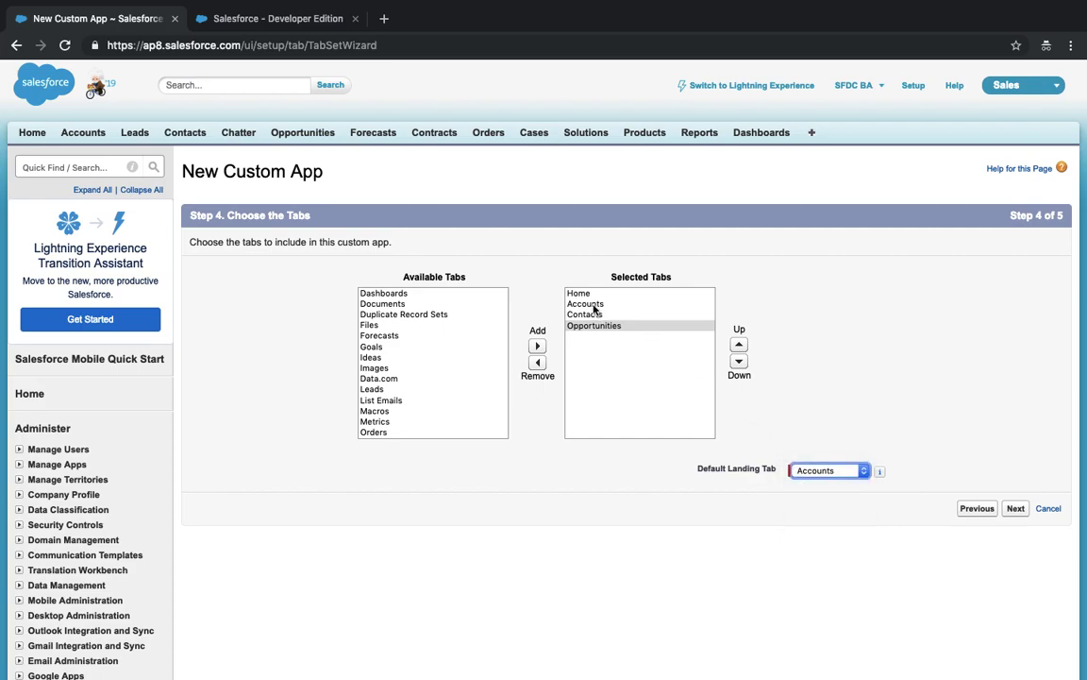
{"action": "left_click", "coordinate": [248, 16]}
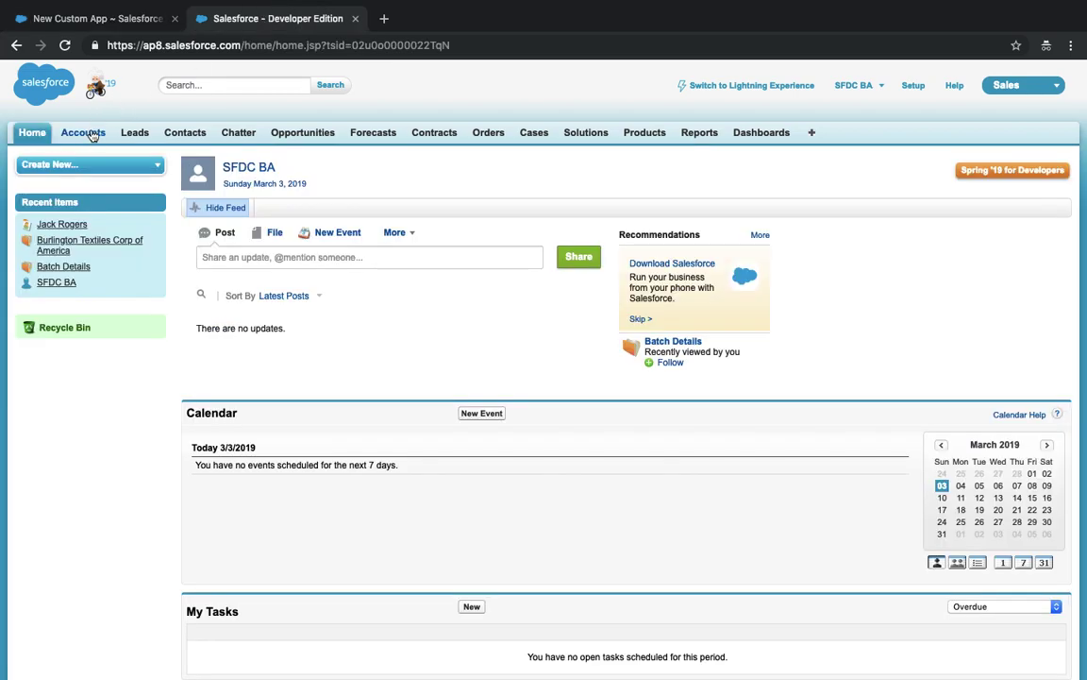
{"action": "left_click", "coordinate": [104, 27]}
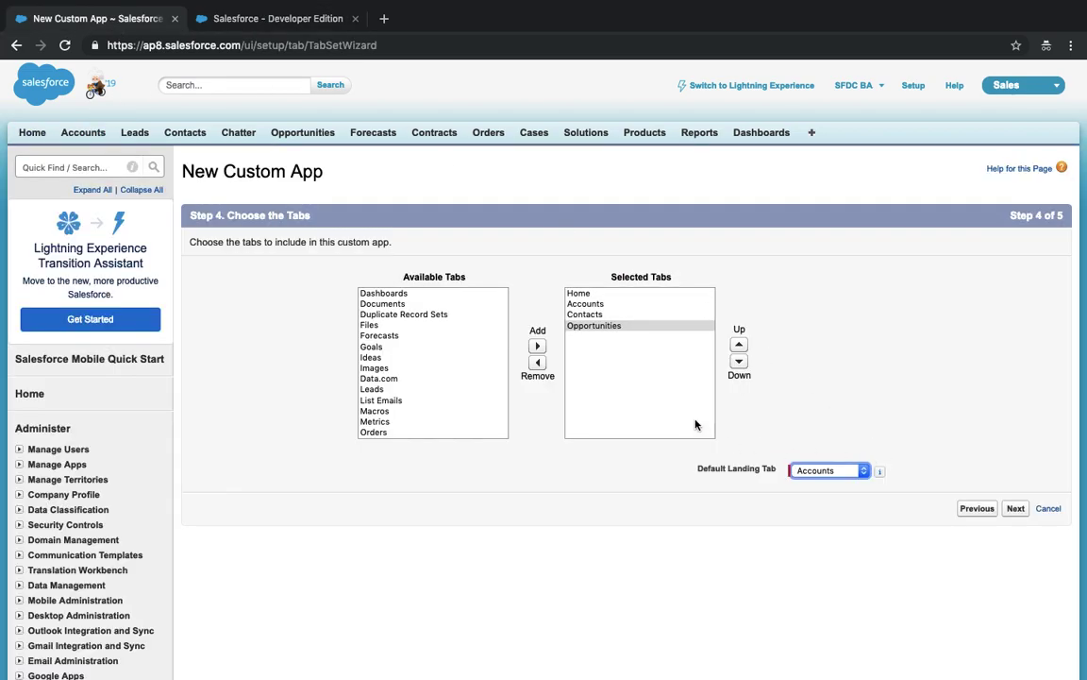
- Make the Skills app visible and default for every profile, then save it
{"action": "left_click", "coordinate": [1012, 510]}
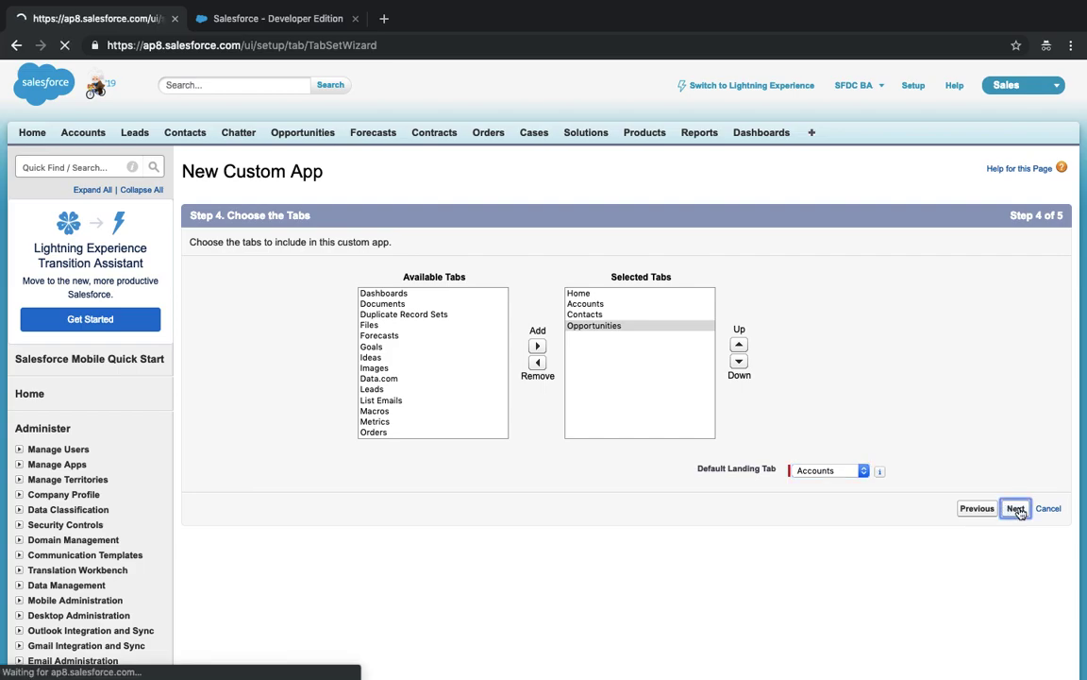
{"action": "scroll", "coordinate": [395, 428], "scroll_direction": "down", "scroll_amount": 3}
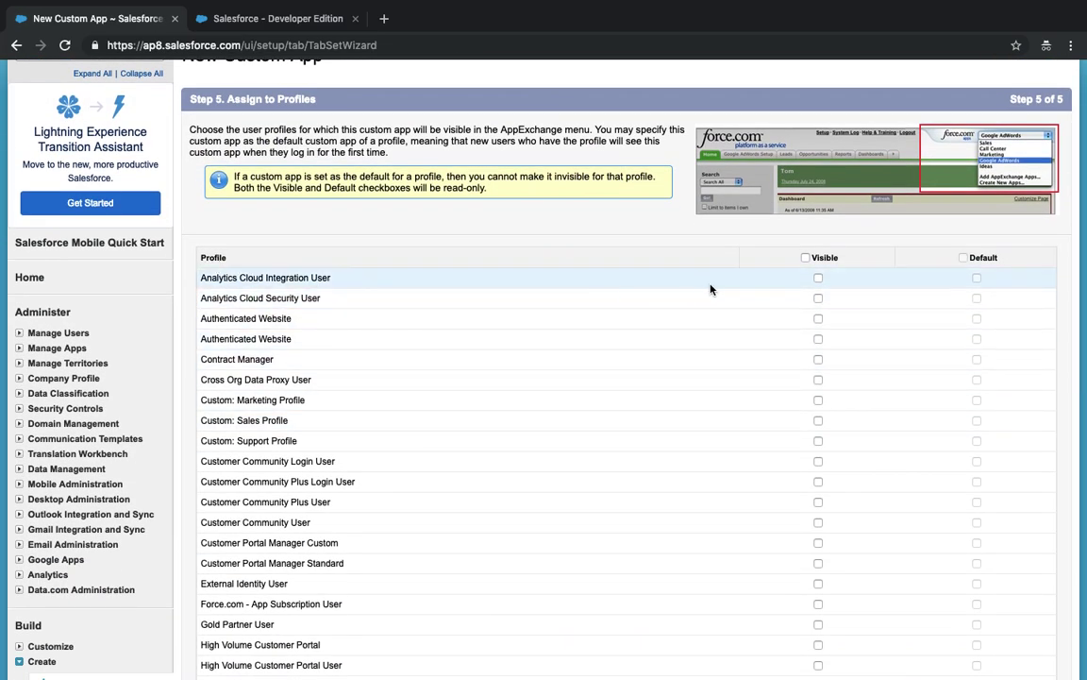
{"action": "left_click", "coordinate": [806, 258]}
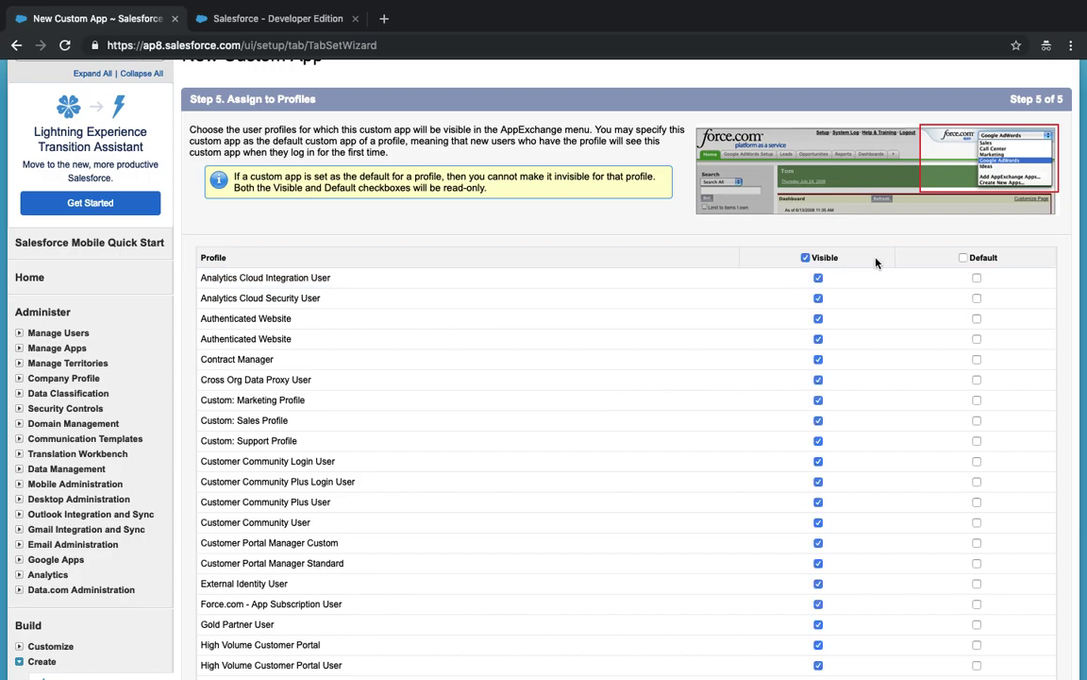
{"action": "left_click", "coordinate": [963, 257]}
{"action": "scroll", "coordinate": [964, 258], "scroll_direction": "down", "scroll_amount": 14}
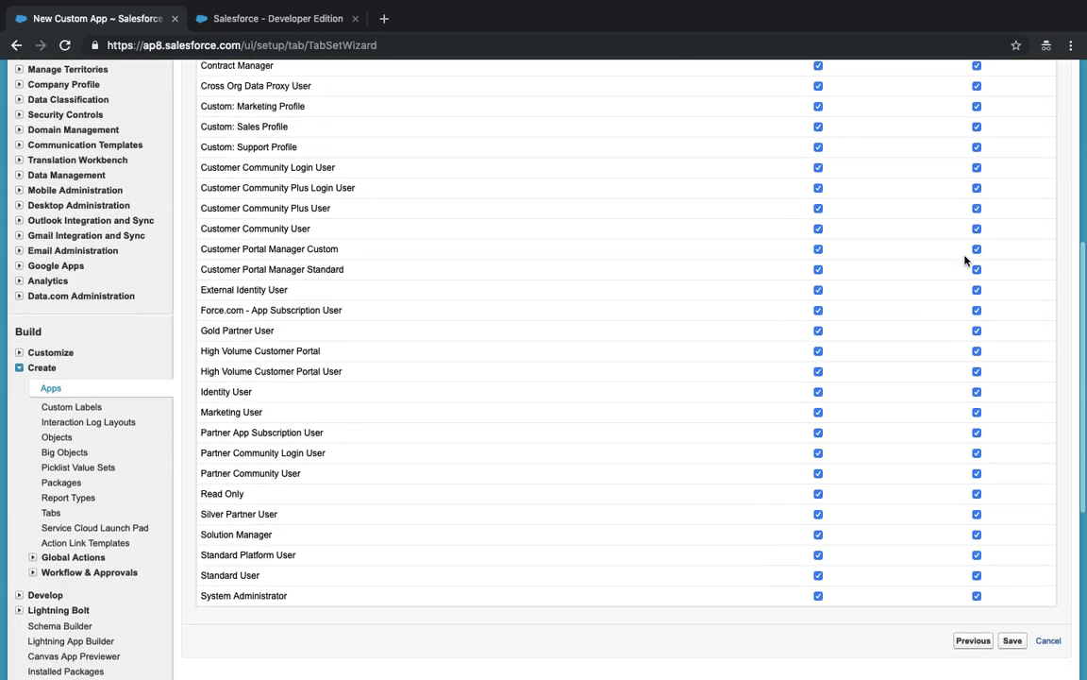
{"action": "left_click", "coordinate": [1012, 390]}
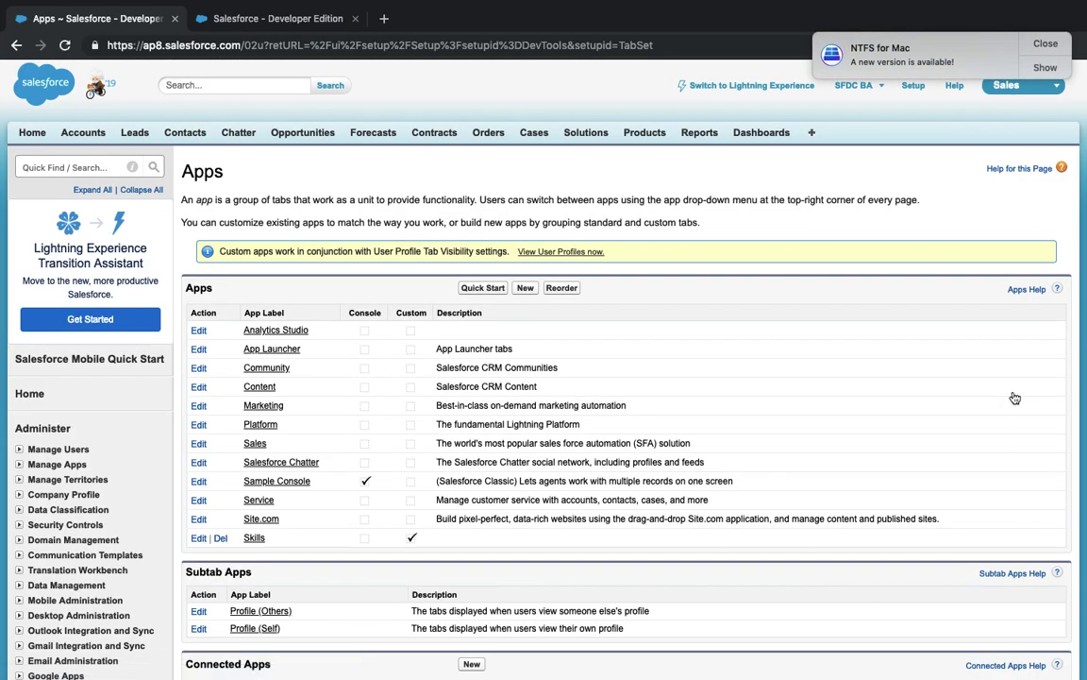
- Dismiss the notification, switch to the Skills app, then return to Setup home
{"action": "left_click", "coordinate": [1044, 45]}
{"action": "left_click", "coordinate": [1049, 86]}
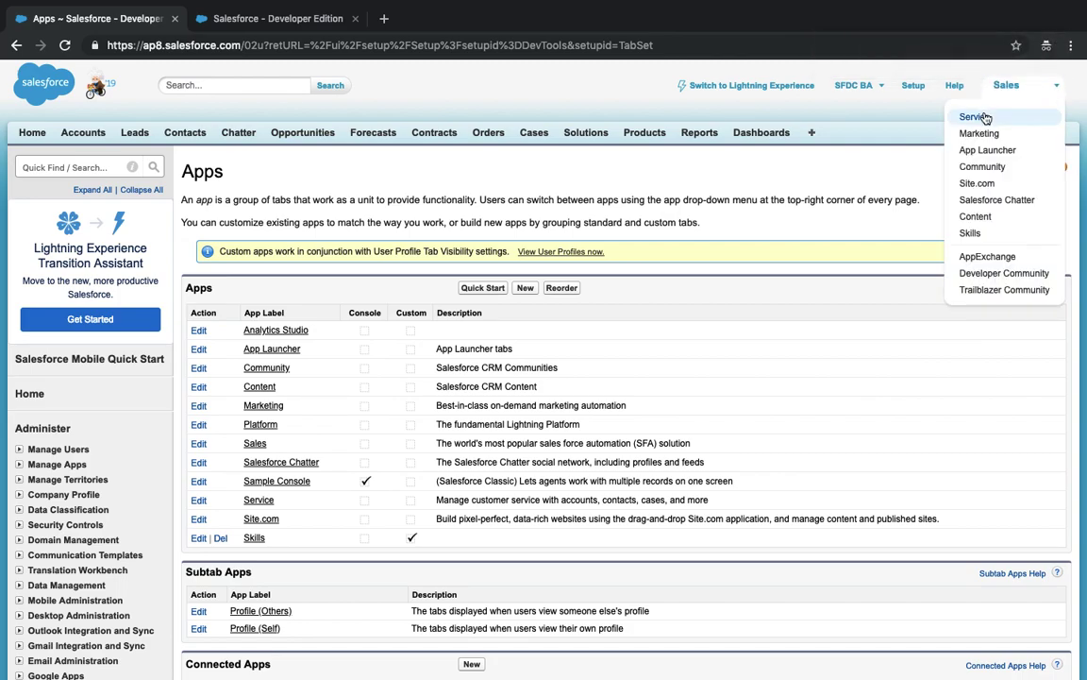
{"action": "left_click", "coordinate": [987, 235]}
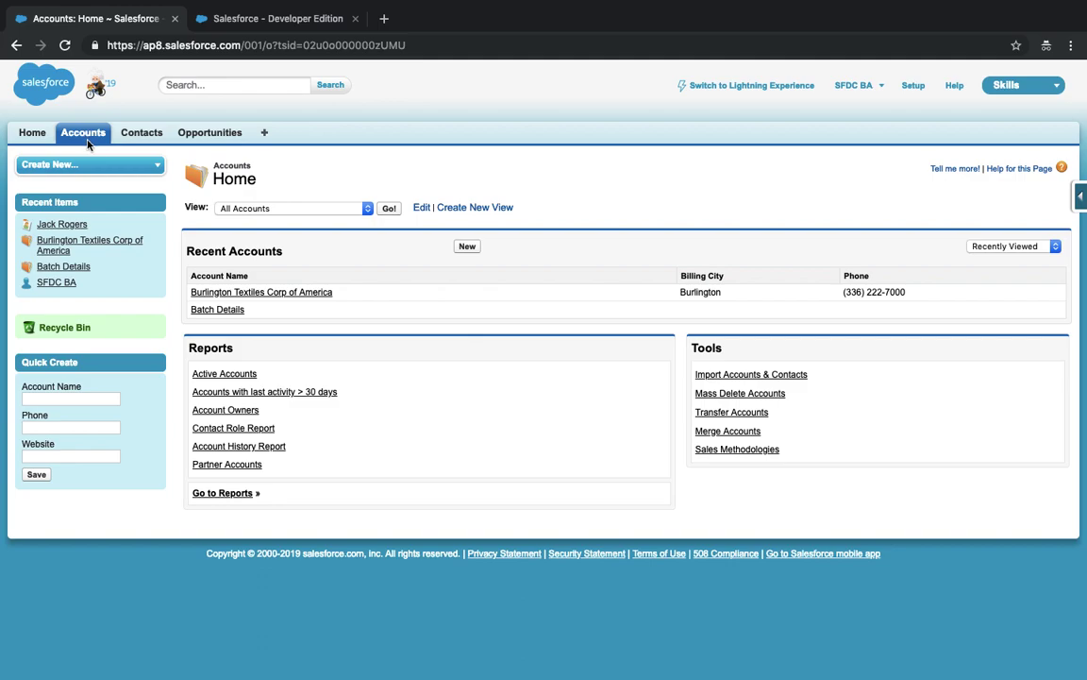
{"action": "left_click", "coordinate": [913, 86]}
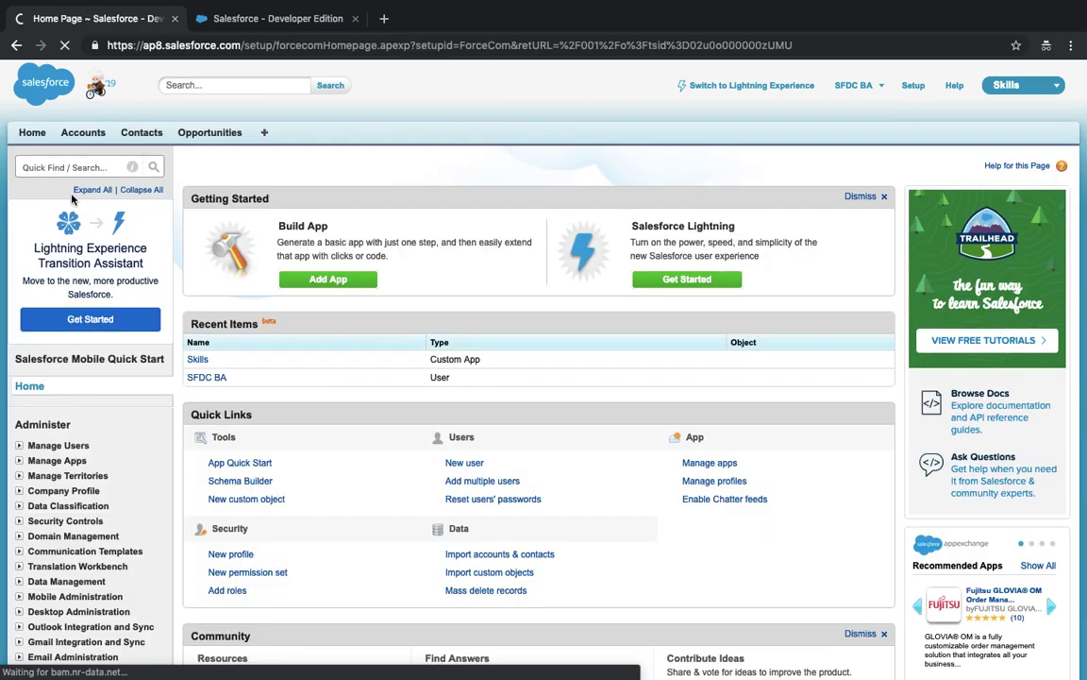
- Find the Apps page via Quick Find 'app' and start a new Console-type app
{"action": "left_click", "coordinate": [53, 167]}
{"action": "type", "text": "apps"}
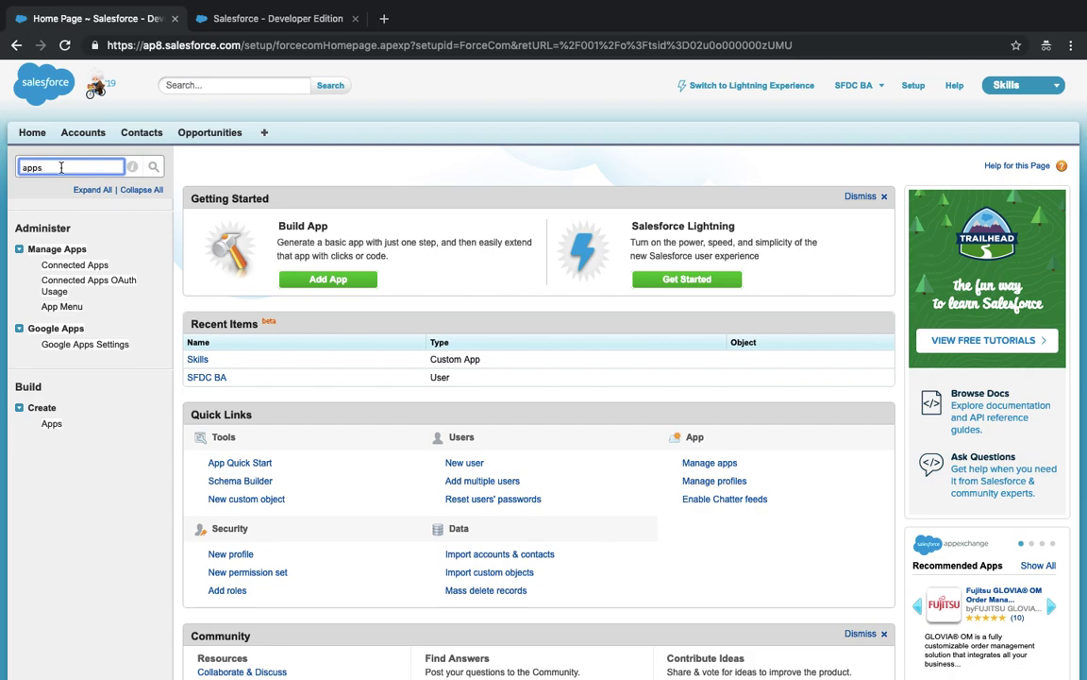
{"action": "left_click", "coordinate": [51, 425]}
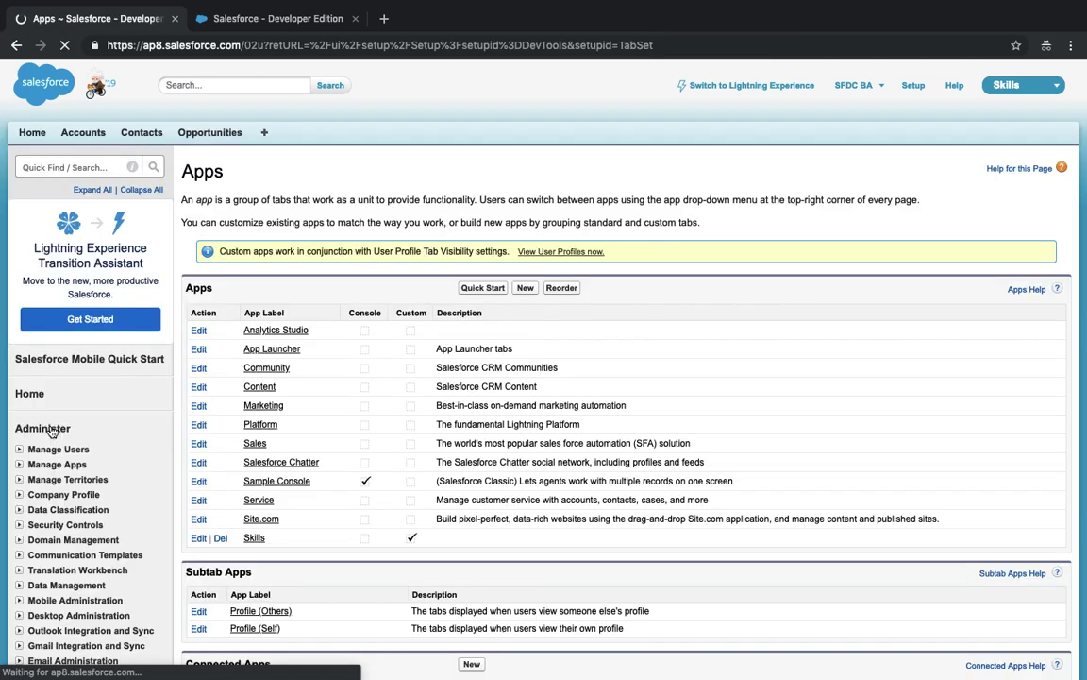
{"action": "left_click", "coordinate": [527, 289]}
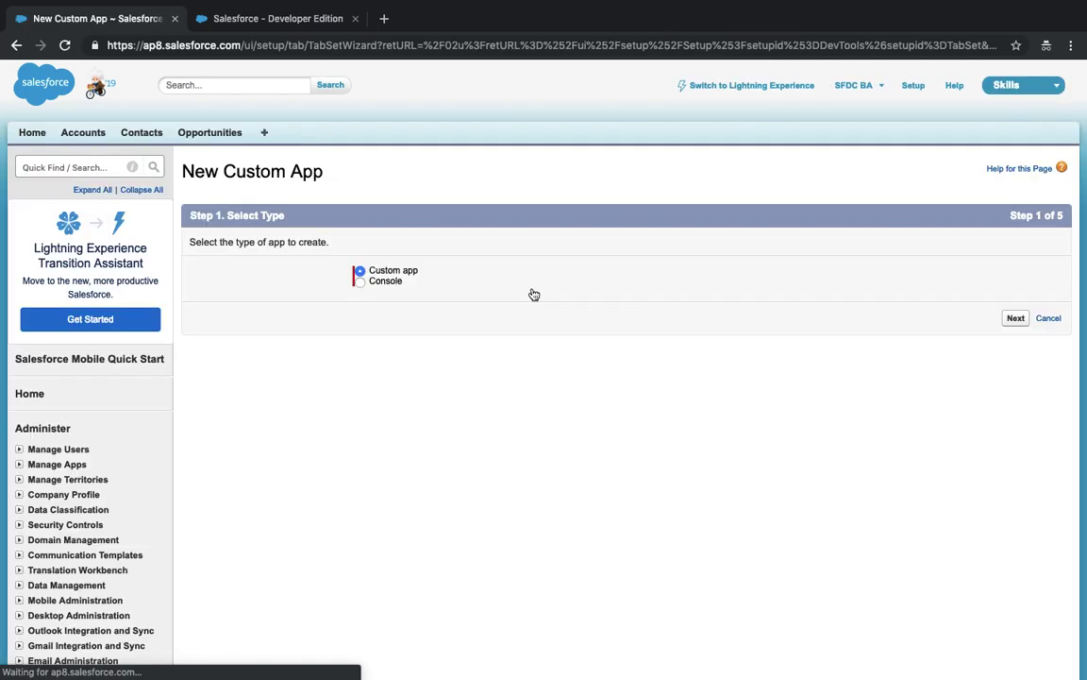
{"action": "left_click", "coordinate": [381, 283]}
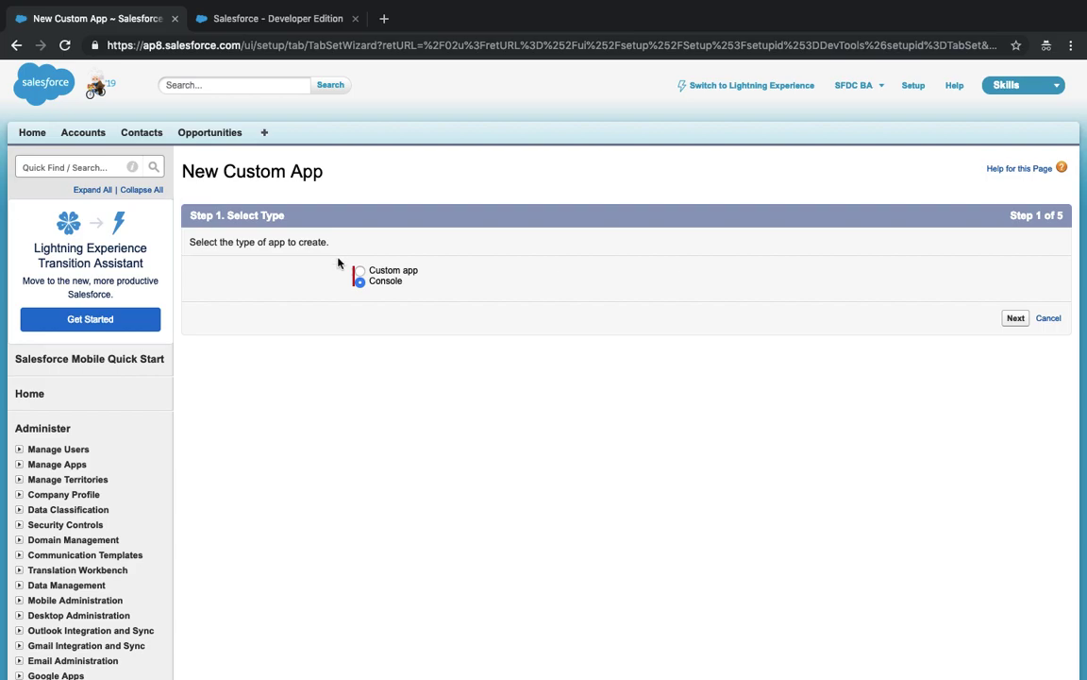
- Open the All Users list in a new tab via Quick Find 'User'
{"action": "left_click", "coordinate": [74, 167]}
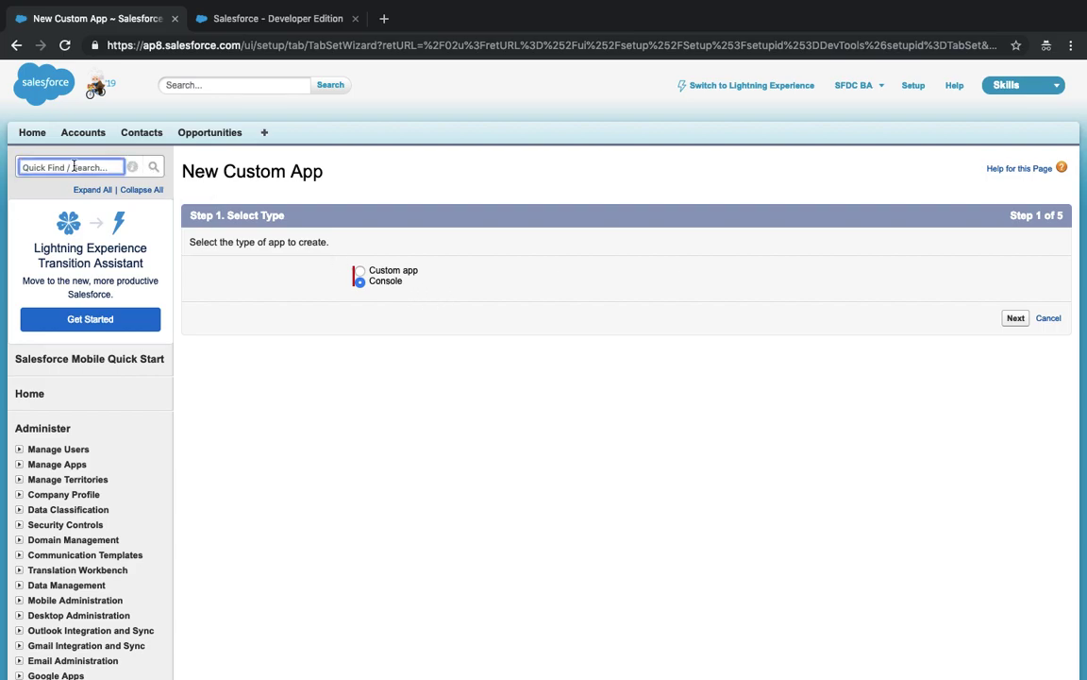
{"action": "type", "text": "User"}
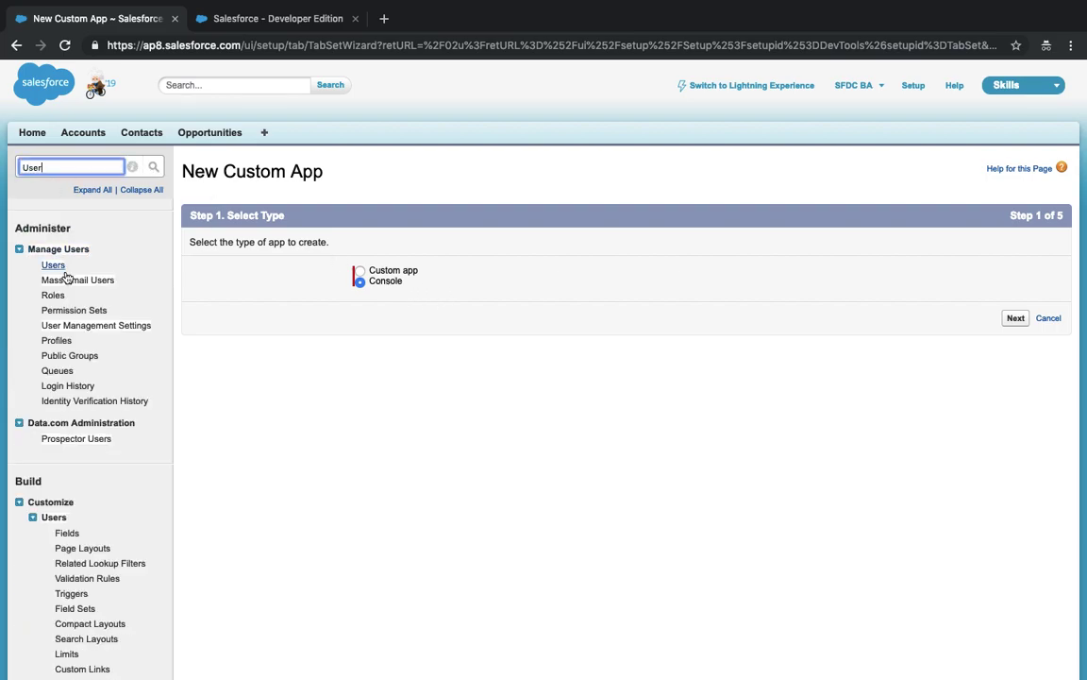
{"action": "left_click", "coordinate": [54, 265], "text": "super"}
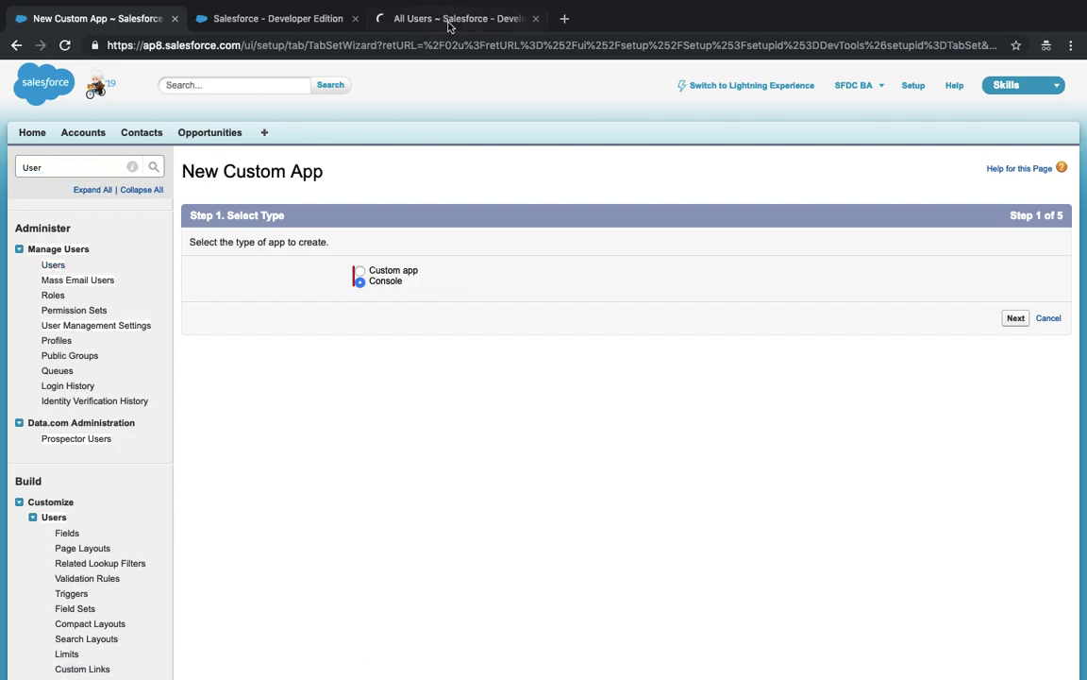
- Untick Service Cloud User on the administrator's user record and save
{"action": "left_click", "coordinate": [450, 21]}
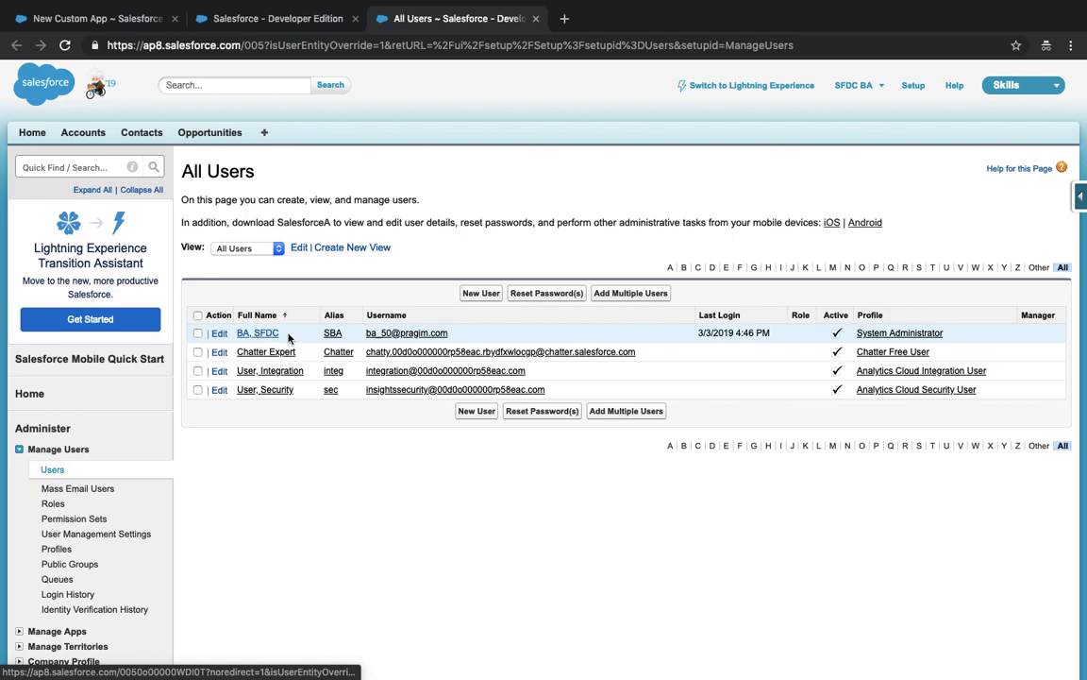
{"action": "left_click", "coordinate": [392, 334]}
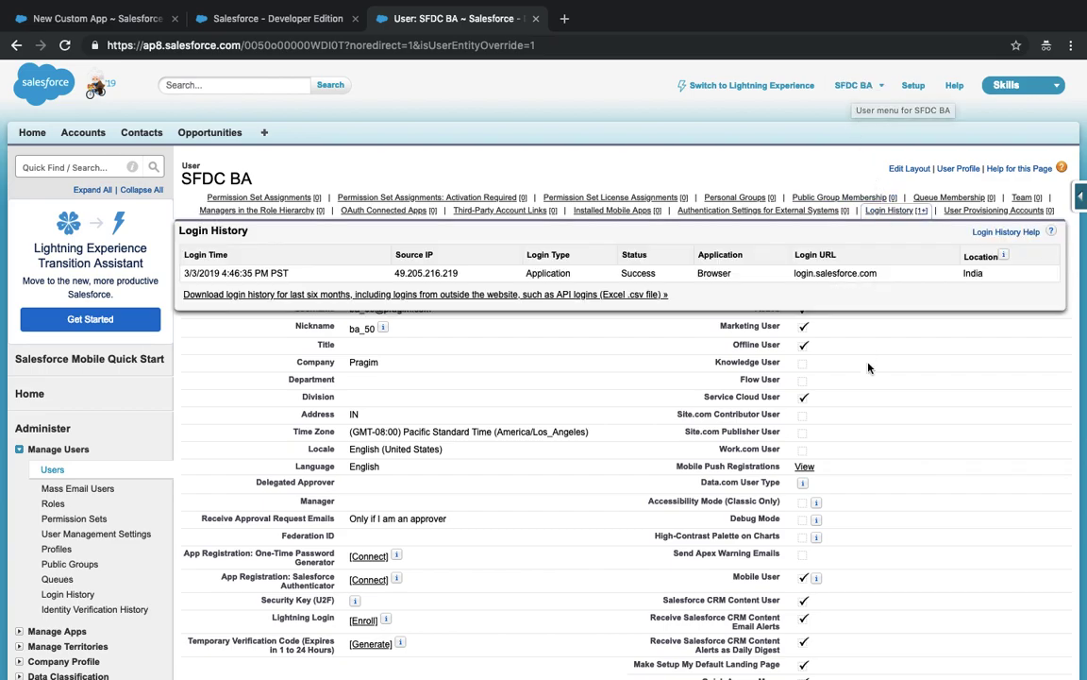
{"action": "scroll", "coordinate": [826, 360], "scroll_direction": "down", "scroll_amount": 1}
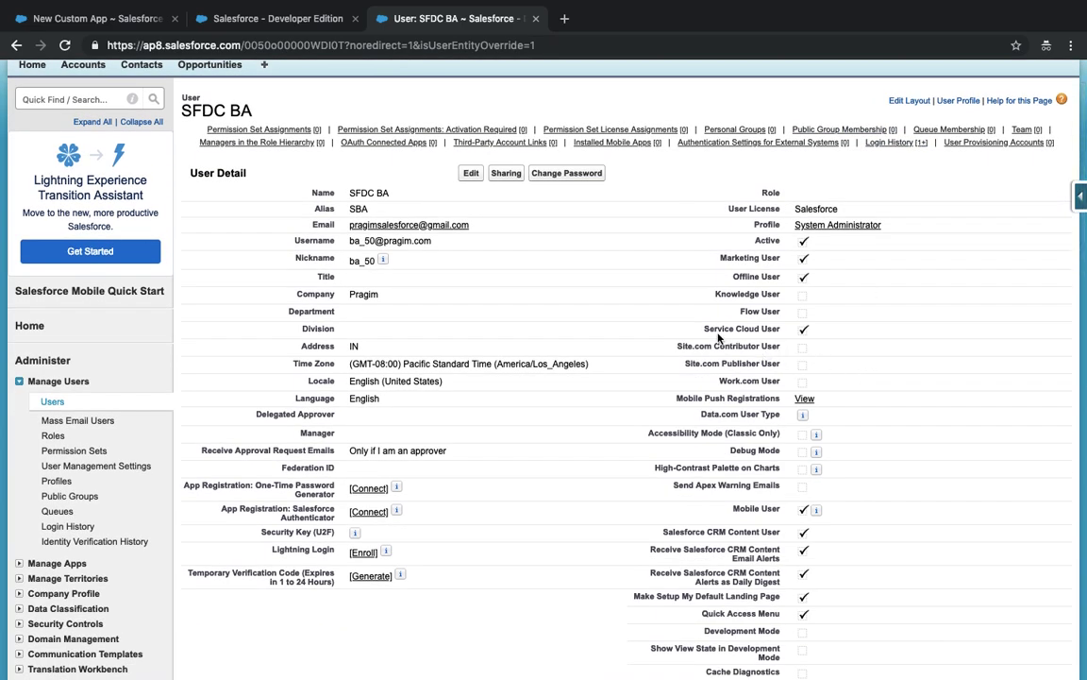
{"action": "left_click_drag", "start_coordinate": [702, 333], "coordinate": [820, 331]}
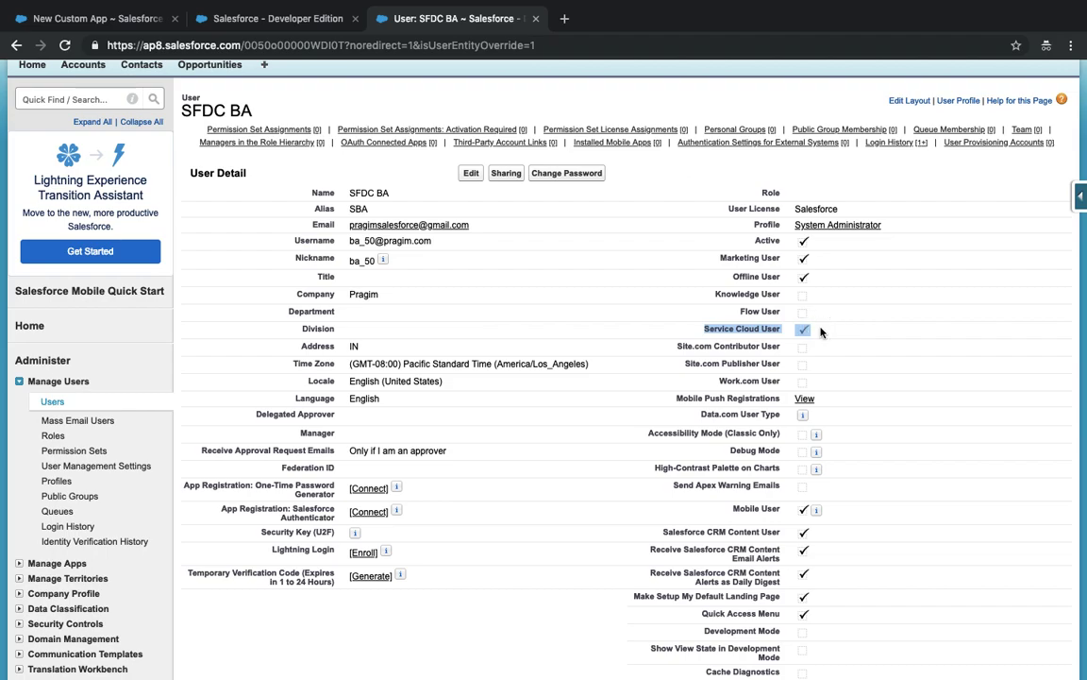
{"action": "left_click", "coordinate": [471, 174]}
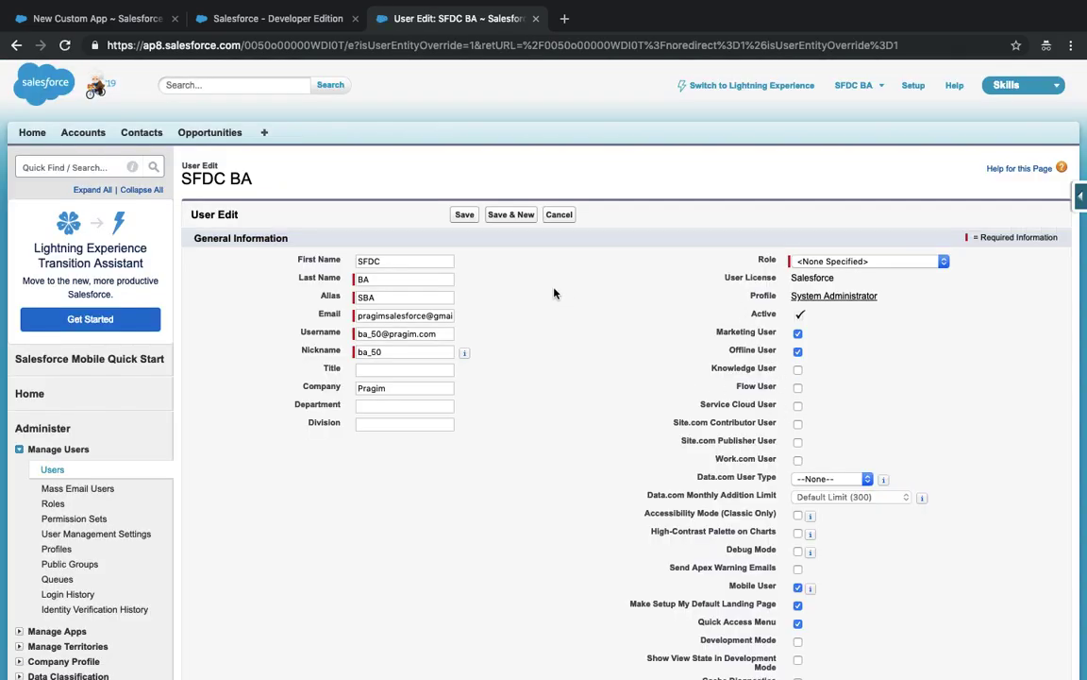
{"action": "left_click", "coordinate": [464, 216]}
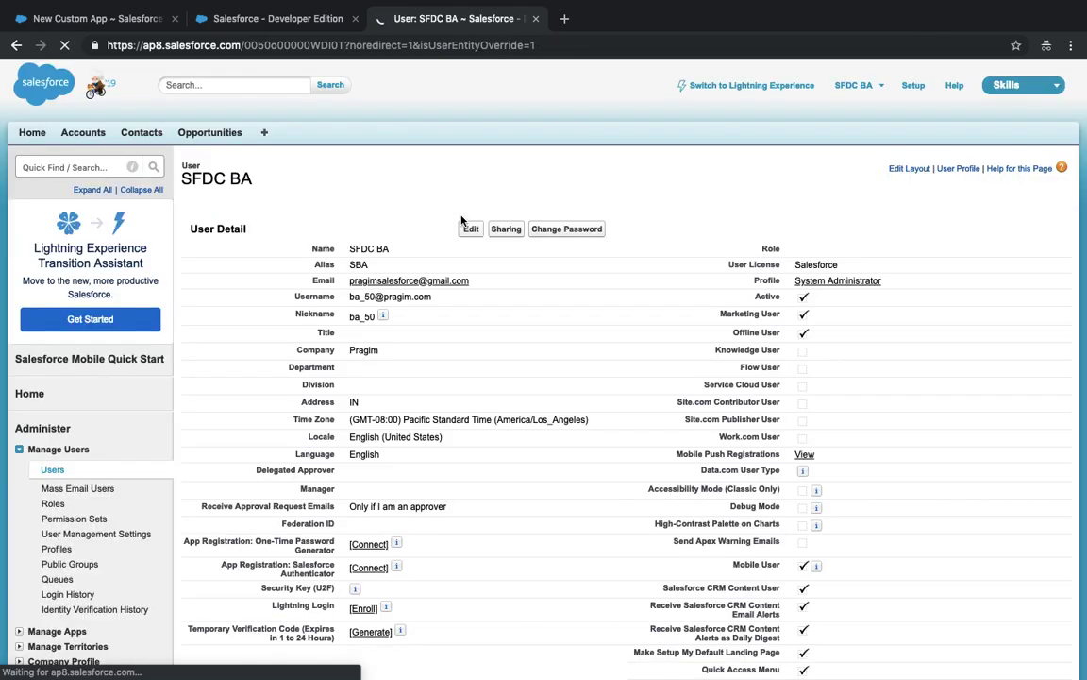
- Reload and cancel the wizard, start a fresh new app to check for Console, then return to the user record
{"action": "left_click", "coordinate": [94, 19]}
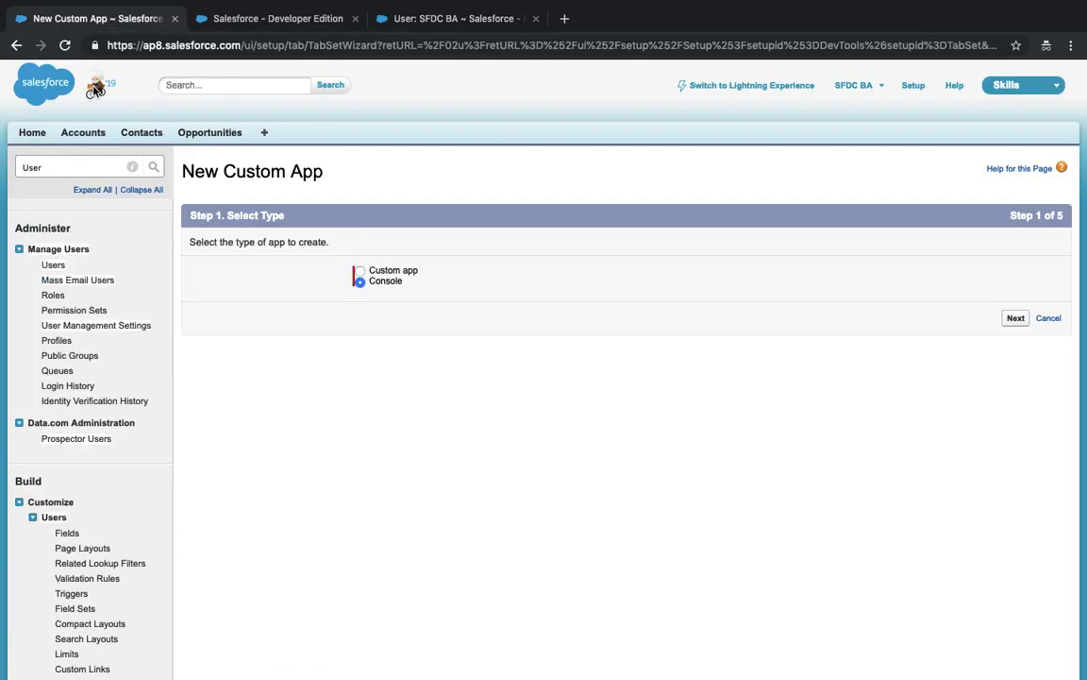
{"action": "left_click", "coordinate": [64, 45]}
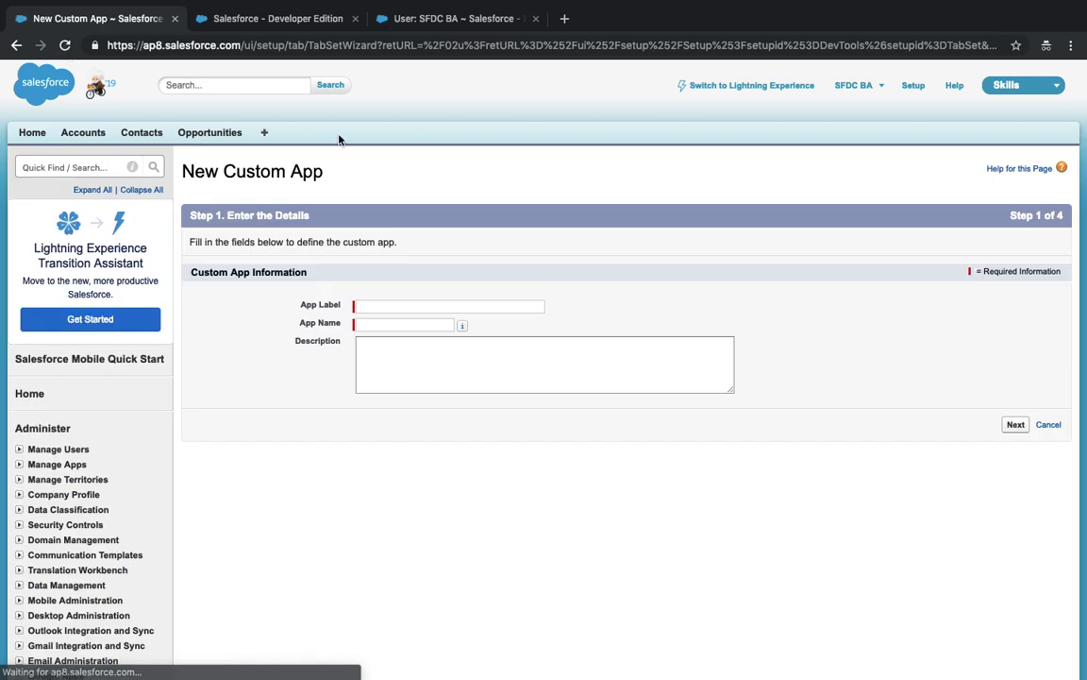
{"action": "left_click", "coordinate": [1050, 425]}
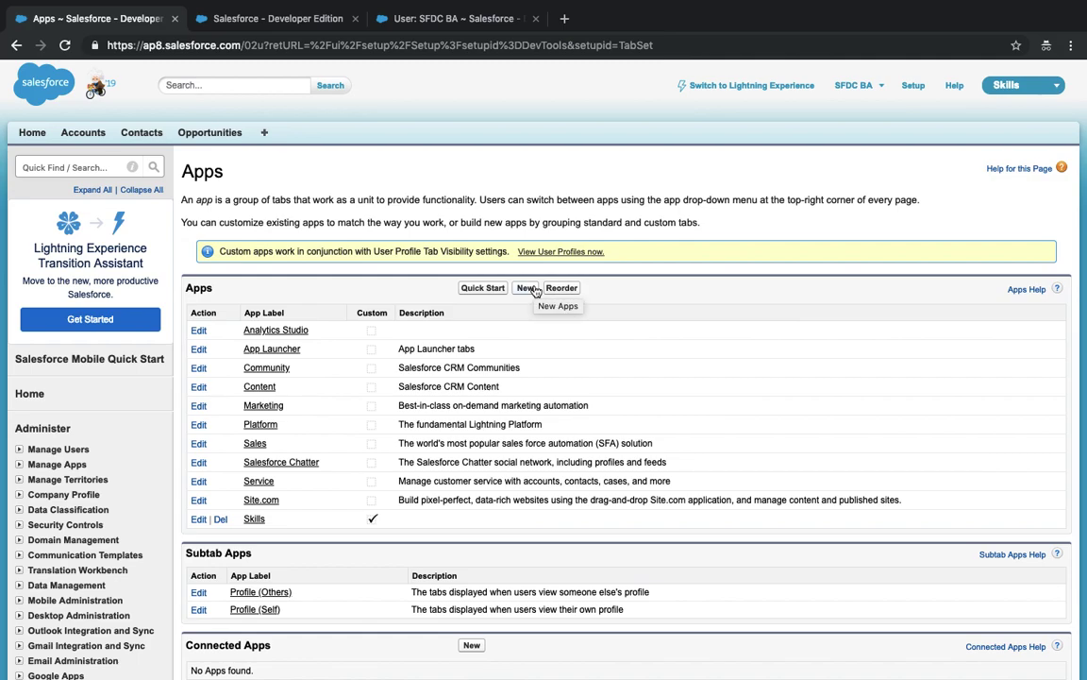
{"action": "left_click", "coordinate": [527, 288]}
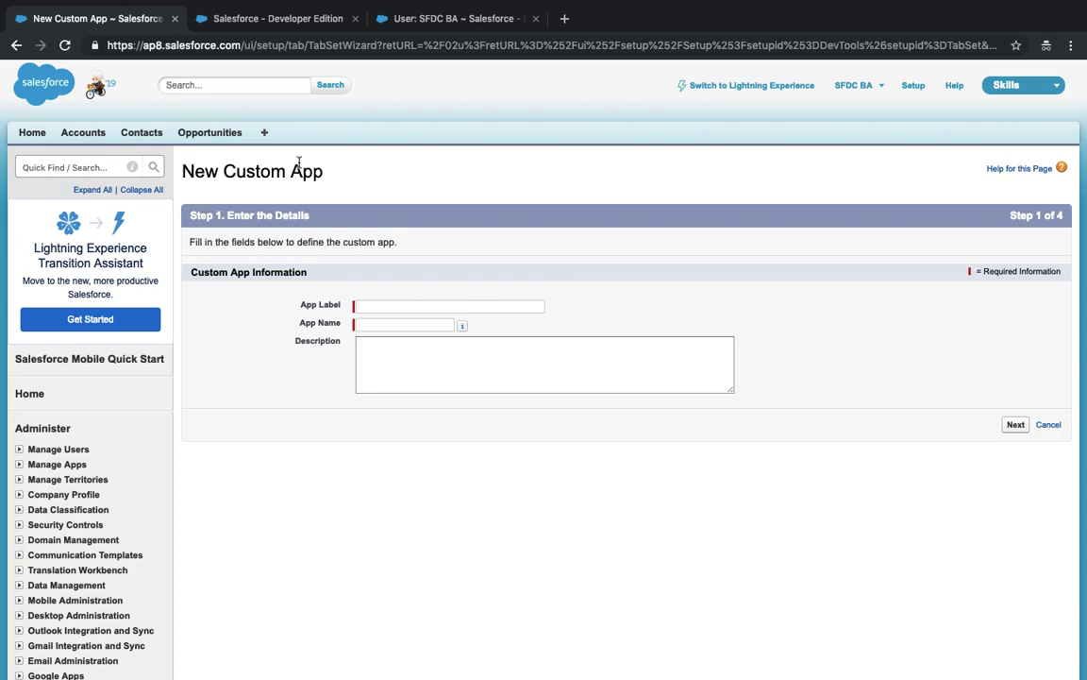
{"action": "left_click", "coordinate": [488, 9]}
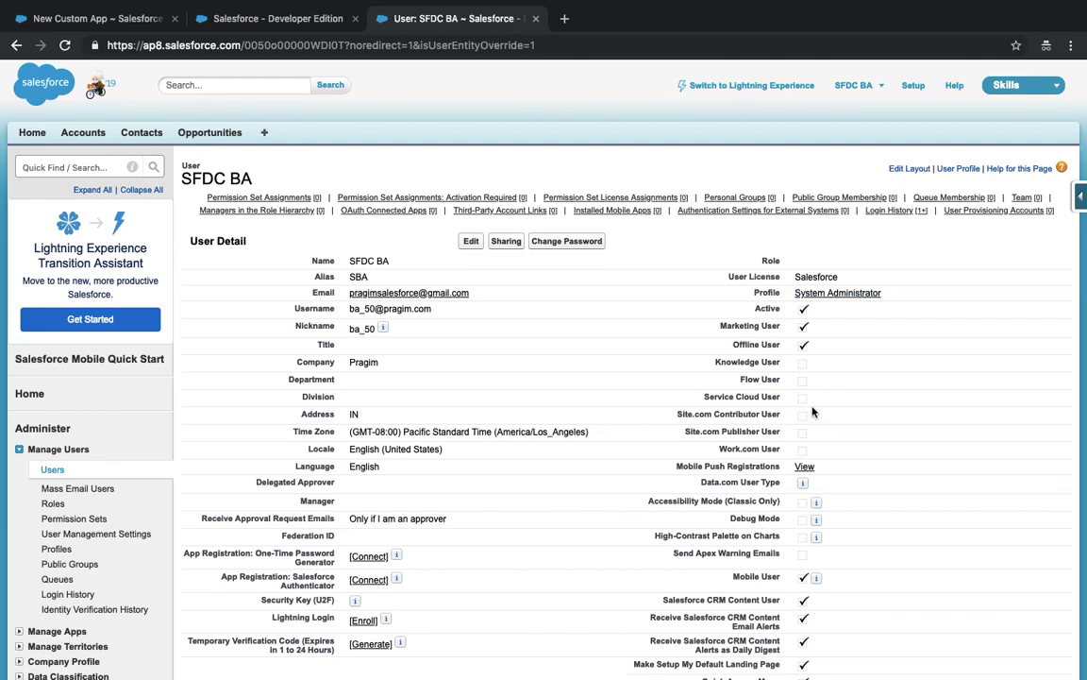
{"action": "left_click_drag", "start_coordinate": [700, 401], "coordinate": [817, 397]}
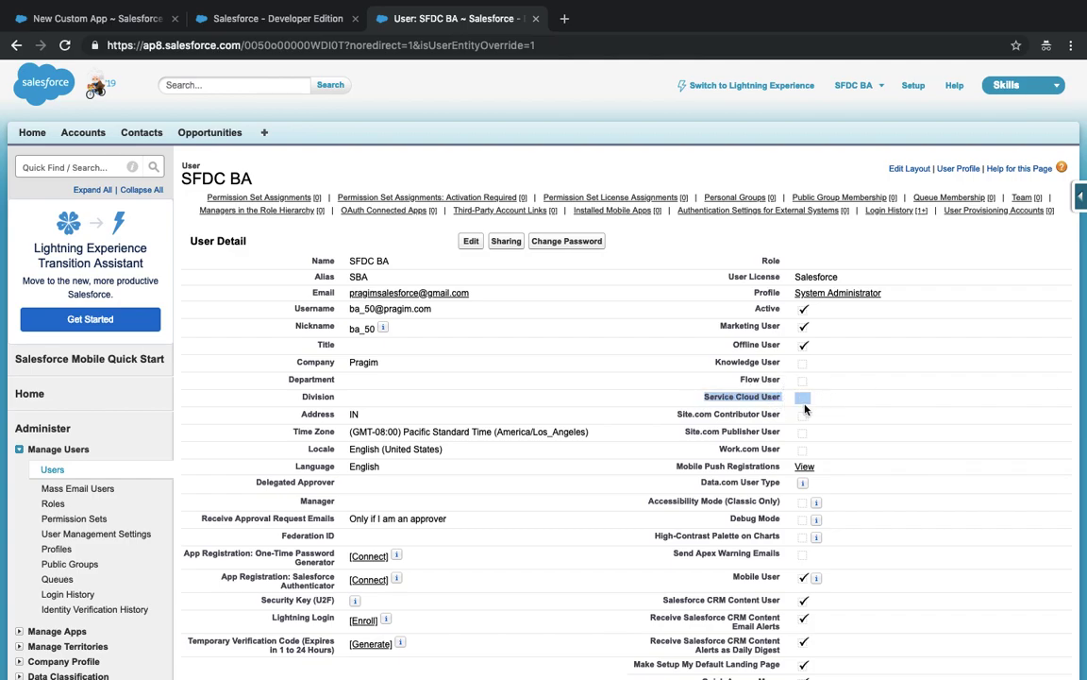
{"action": "left_click", "coordinate": [63, 163]}
{"action": "type", "text": "company"}
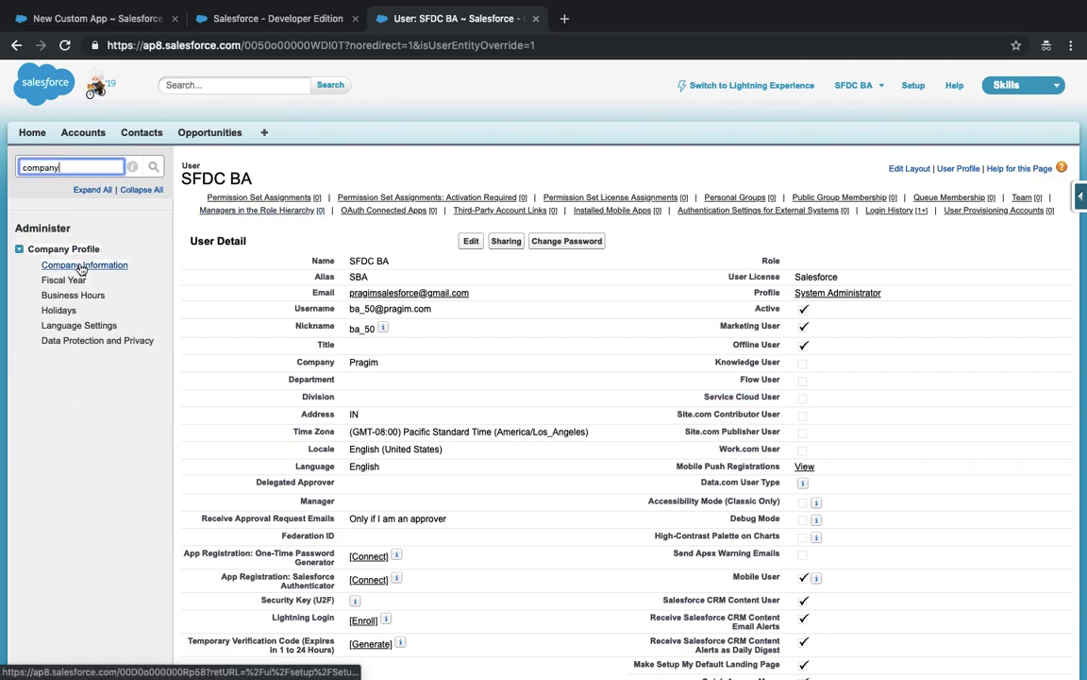
{"action": "left_click", "coordinate": [83, 264], "text": "super"}
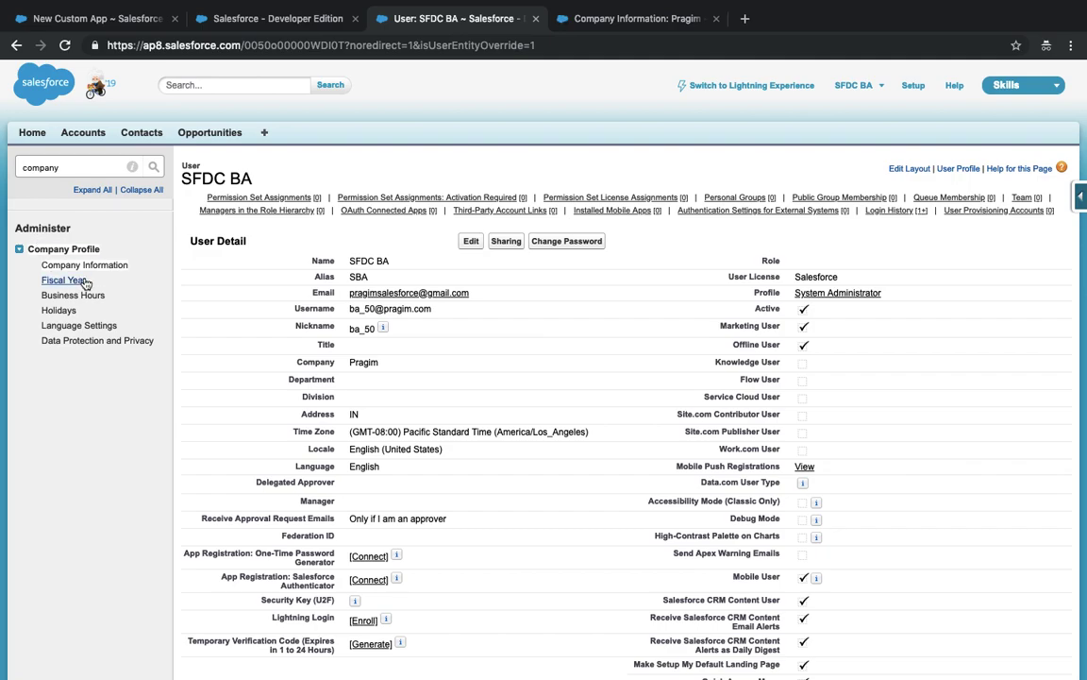
{"action": "left_click", "coordinate": [620, 19]}
{"action": "scroll", "coordinate": [582, 338], "scroll_direction": "down", "scroll_amount": 5}
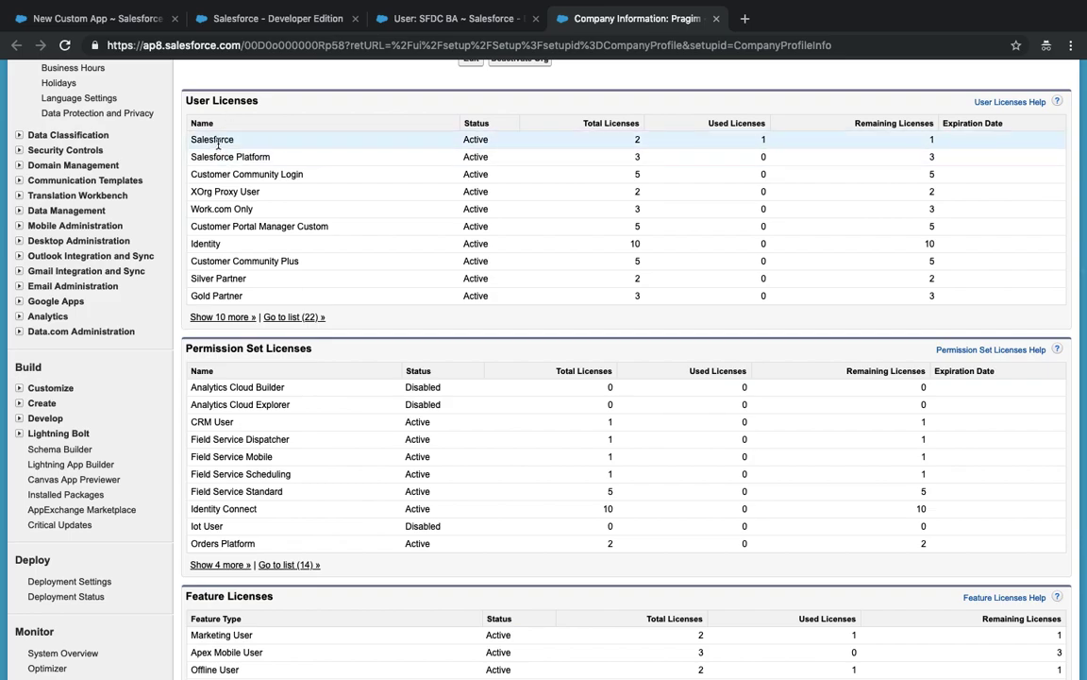
{"action": "left_click", "coordinate": [443, 19]}
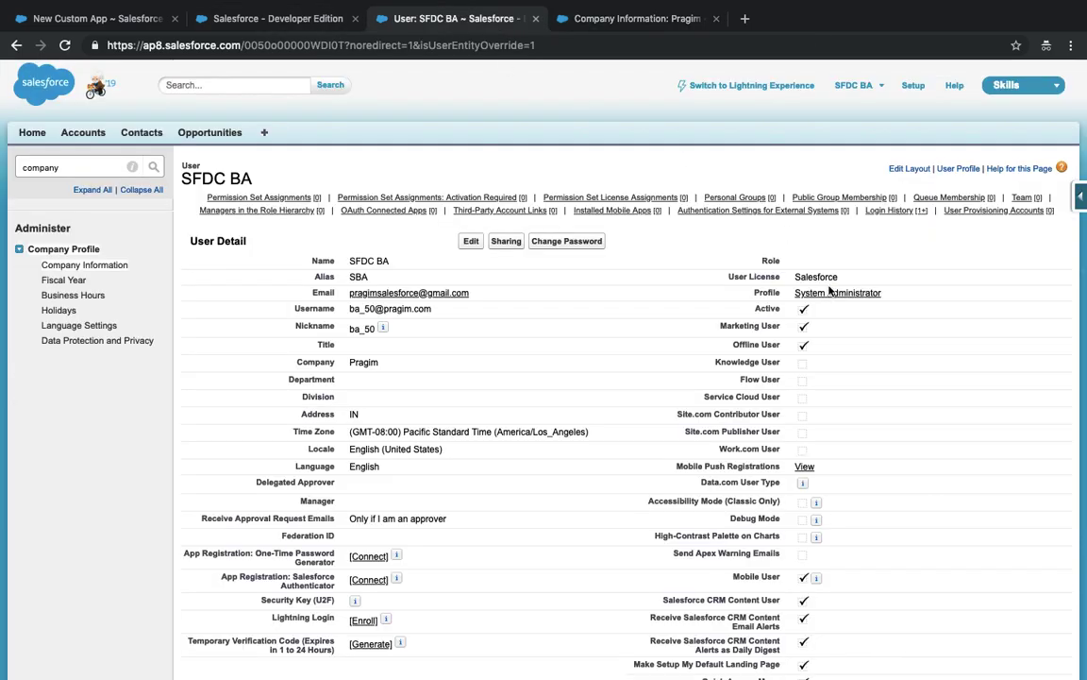
{"action": "left_click_drag", "start_coordinate": [725, 276], "coordinate": [852, 278]}
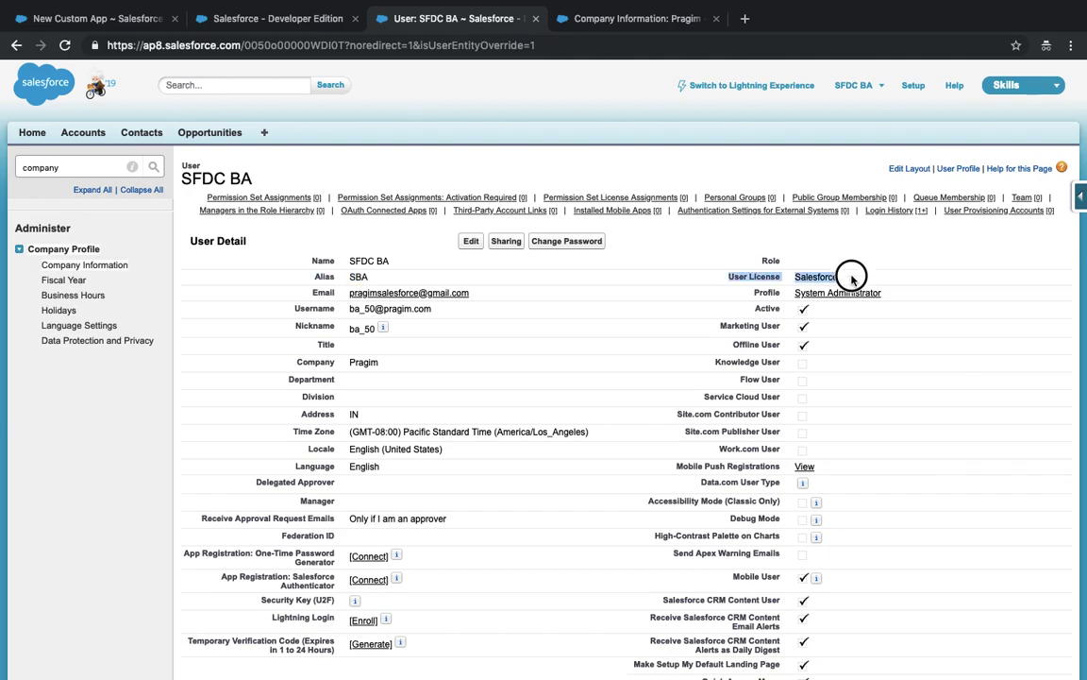
{"action": "left_click", "coordinate": [648, 19]}
{"action": "scroll", "coordinate": [371, 439], "scroll_direction": "down", "scroll_amount": 3}
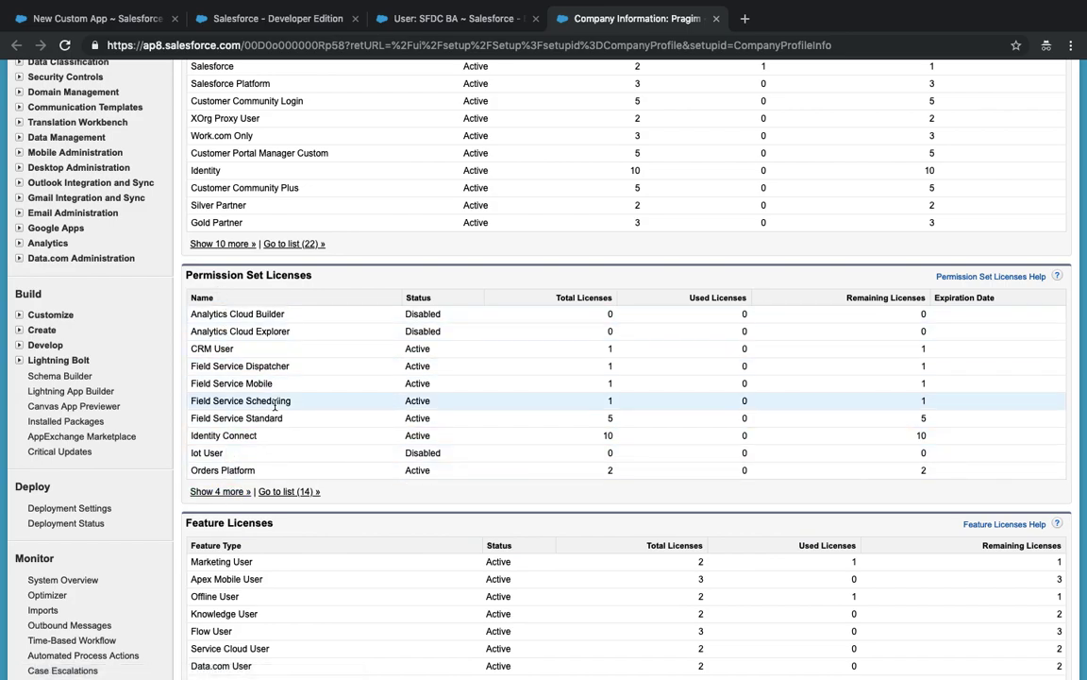
{"action": "scroll", "coordinate": [275, 404], "scroll_direction": "down", "scroll_amount": 3}
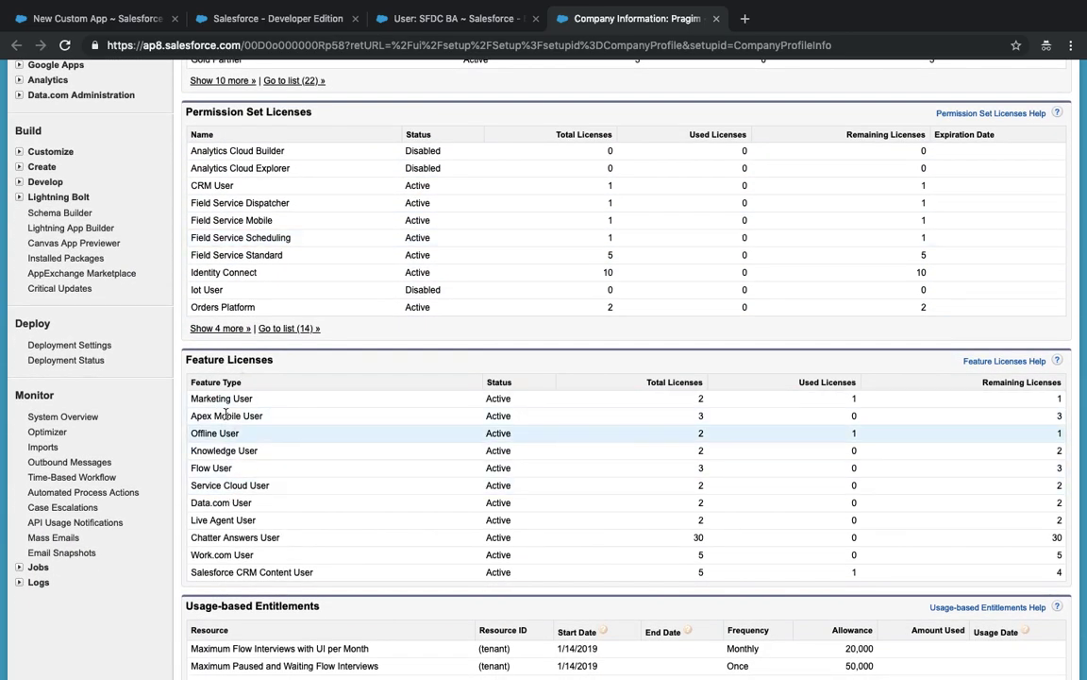
{"action": "left_click_drag", "start_coordinate": [186, 359], "coordinate": [273, 360]}
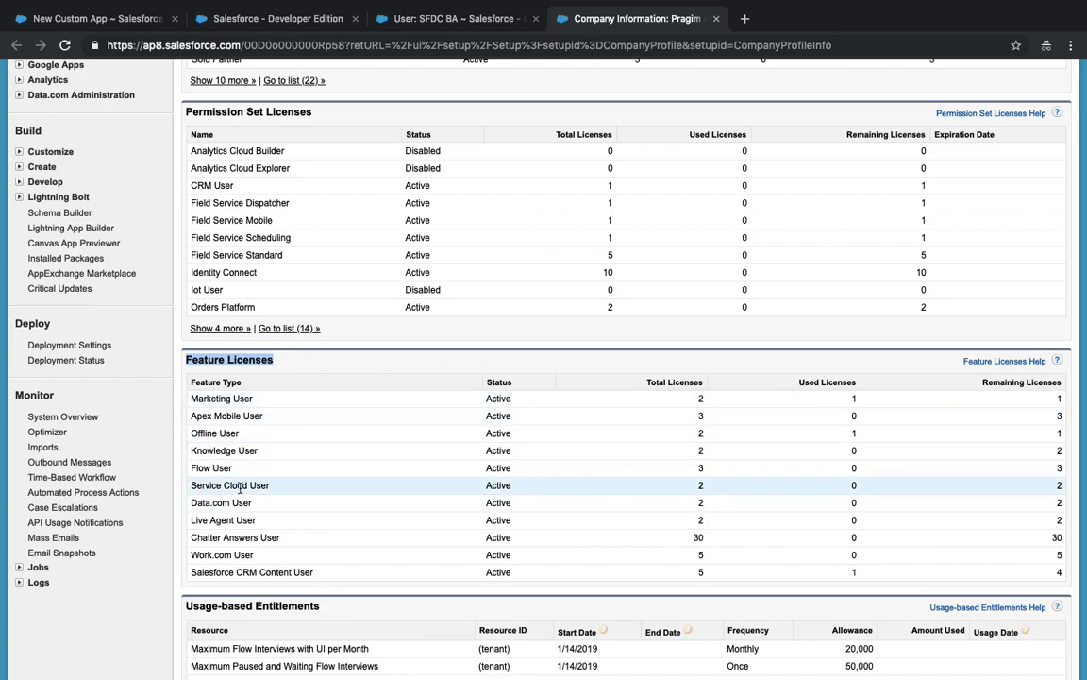
{"action": "scroll", "coordinate": [240, 488], "scroll_direction": "up", "scroll_amount": 5}
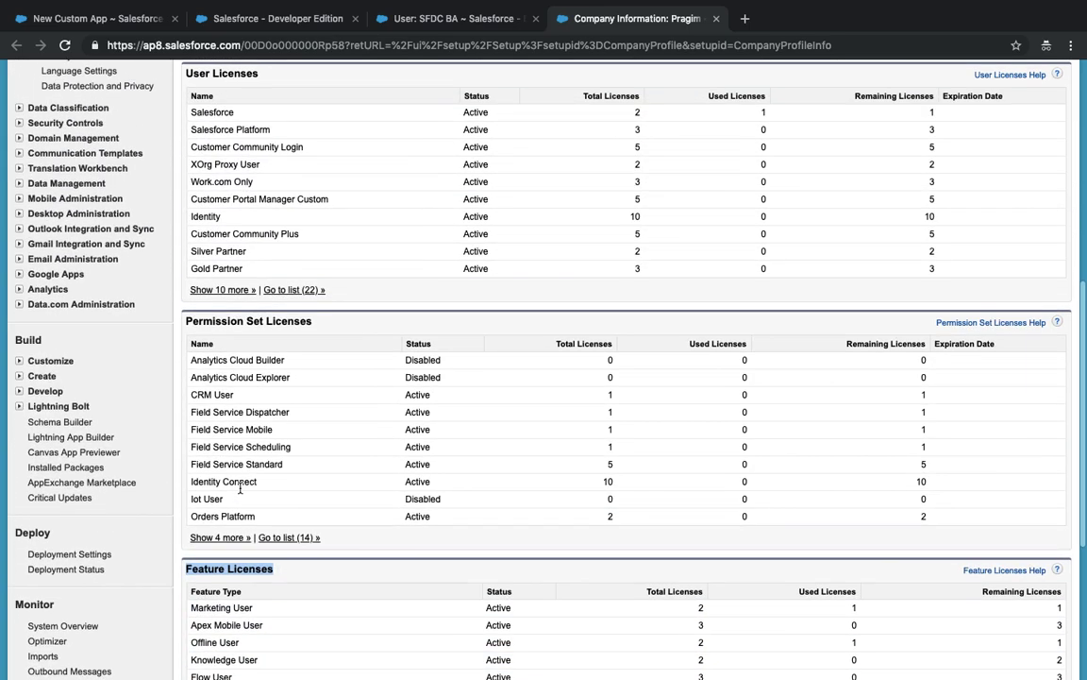
{"action": "scroll", "coordinate": [235, 363], "scroll_direction": "down", "scroll_amount": 5}
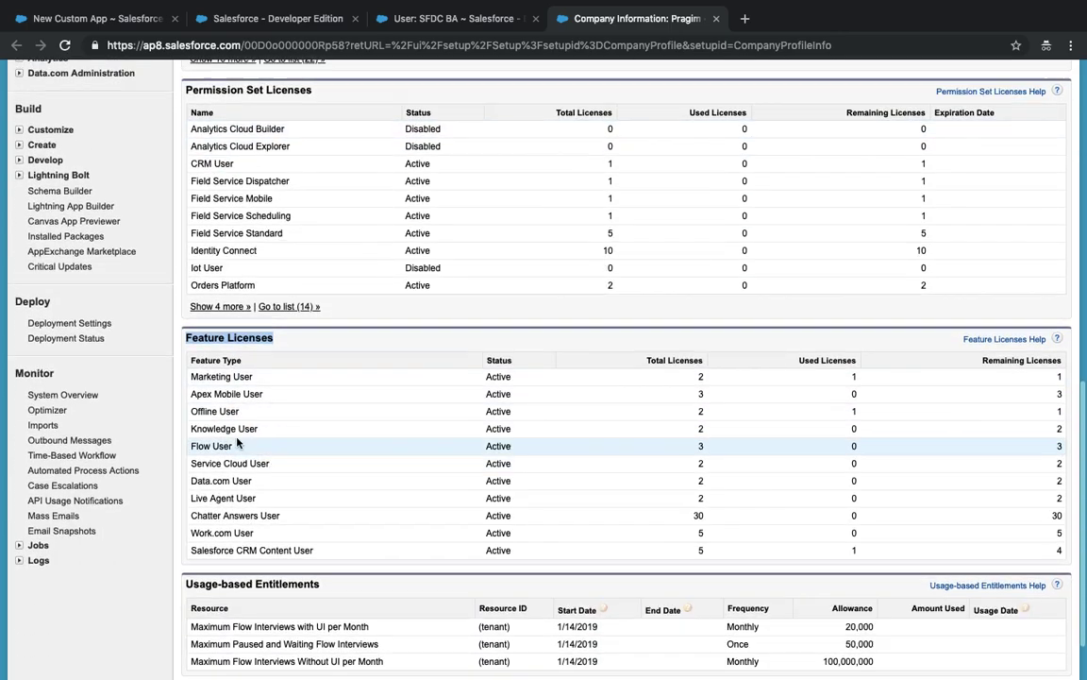
{"action": "scroll", "coordinate": [222, 397], "scroll_direction": "up", "scroll_amount": 7}
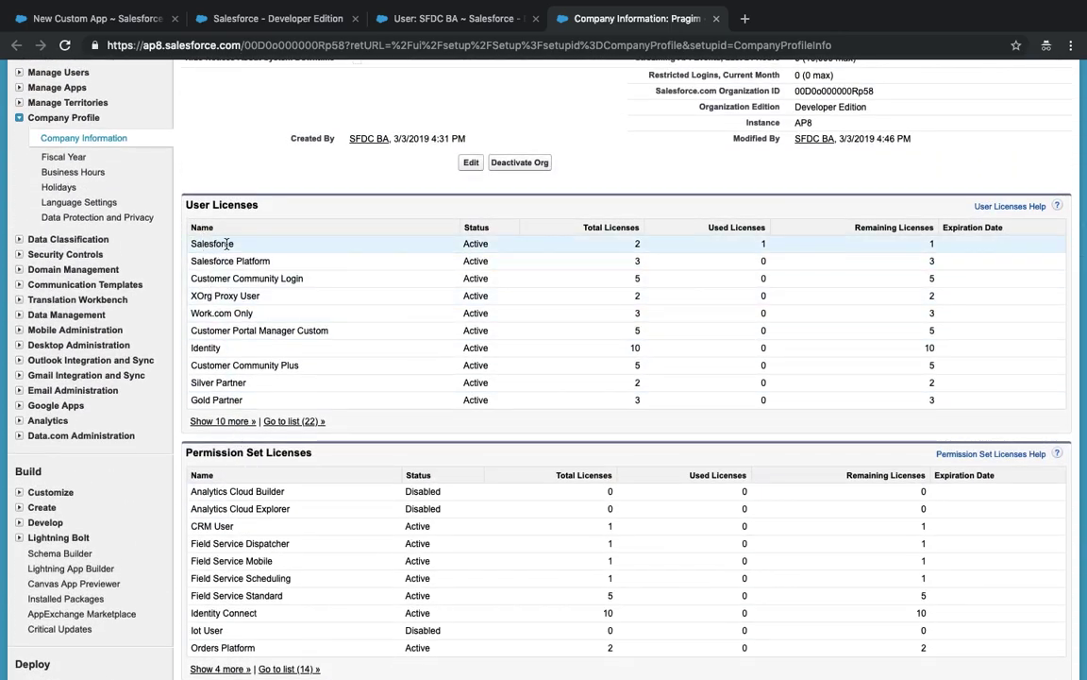
{"action": "scroll", "coordinate": [221, 243], "scroll_direction": "down", "scroll_amount": 7}
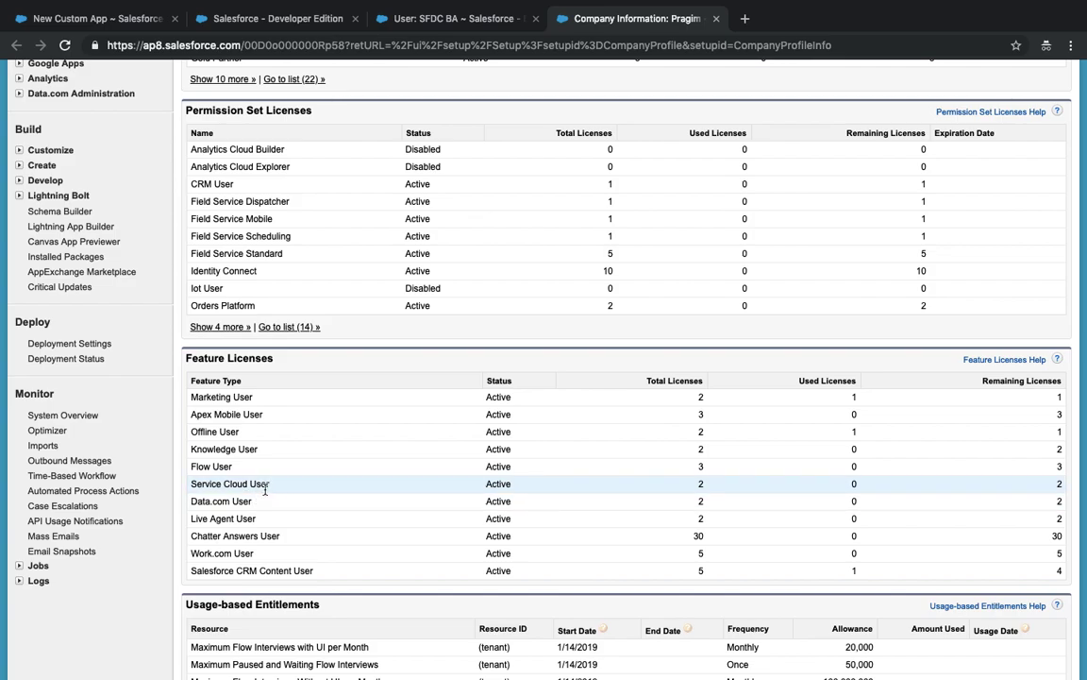
{"action": "scroll", "coordinate": [265, 489], "scroll_direction": "up", "scroll_amount": 2}
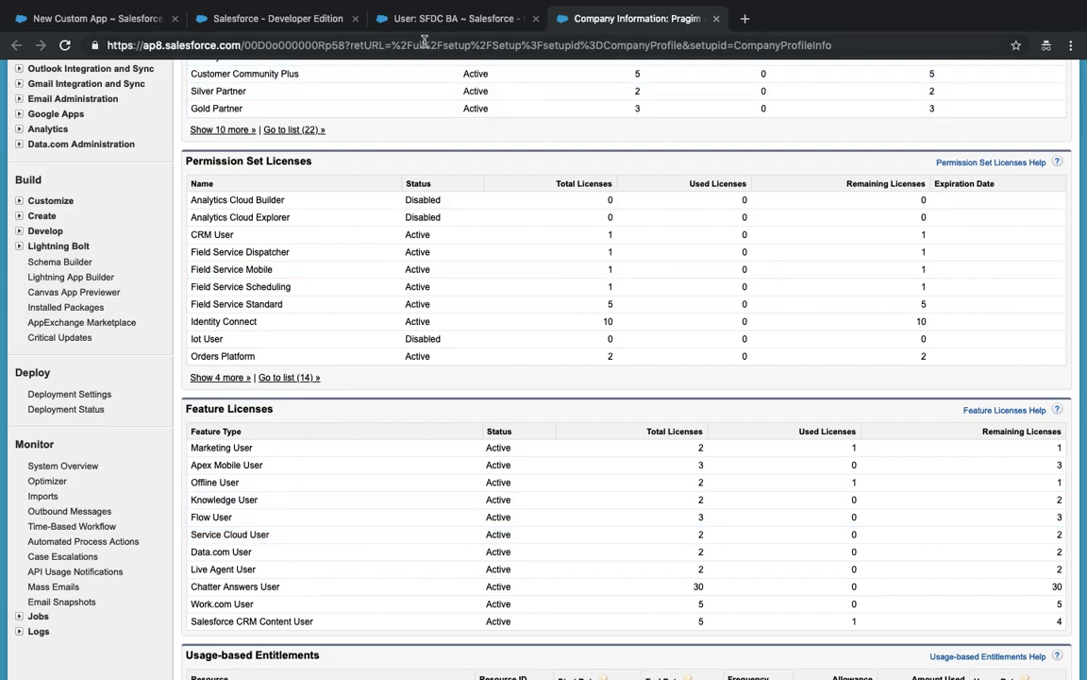
{"action": "left_click", "coordinate": [377, 27]}
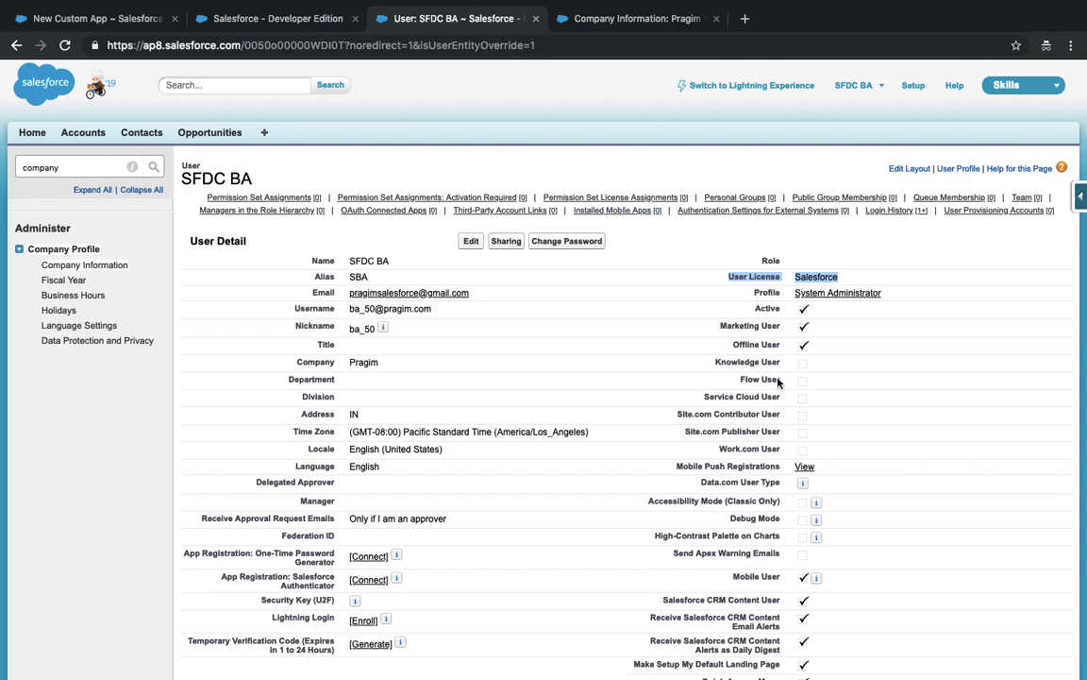
- Tick Service Cloud User on the user record and save, then cancel the custom app wizard
{"action": "left_click", "coordinate": [68, 23]}
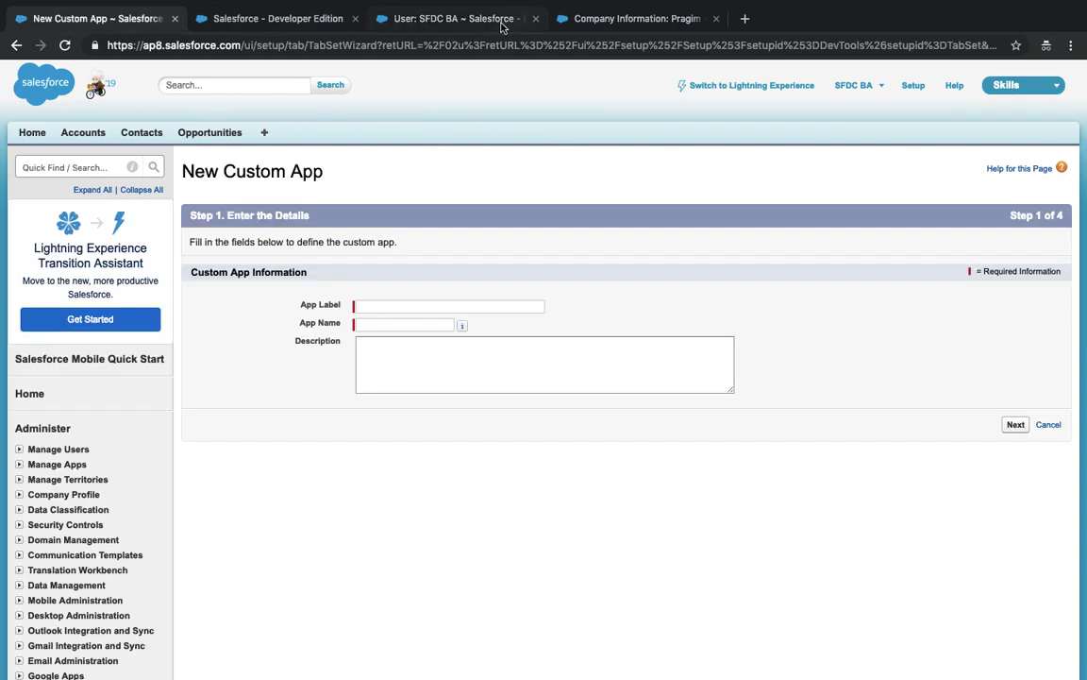
{"action": "left_click", "coordinate": [489, 24]}
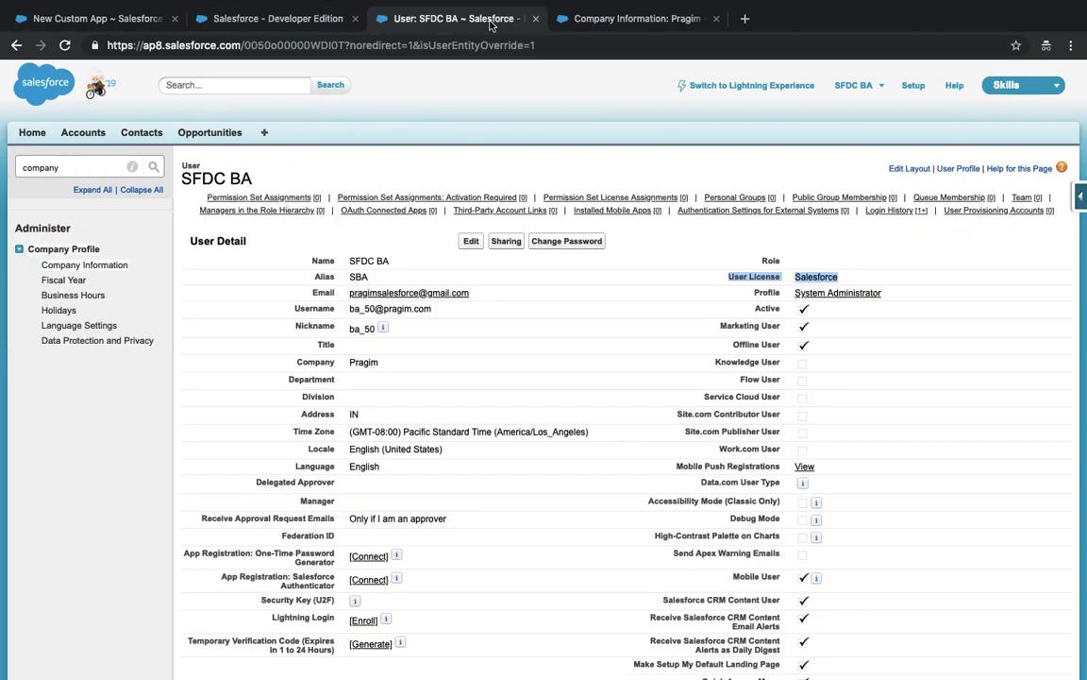
{"action": "left_click", "coordinate": [468, 244]}
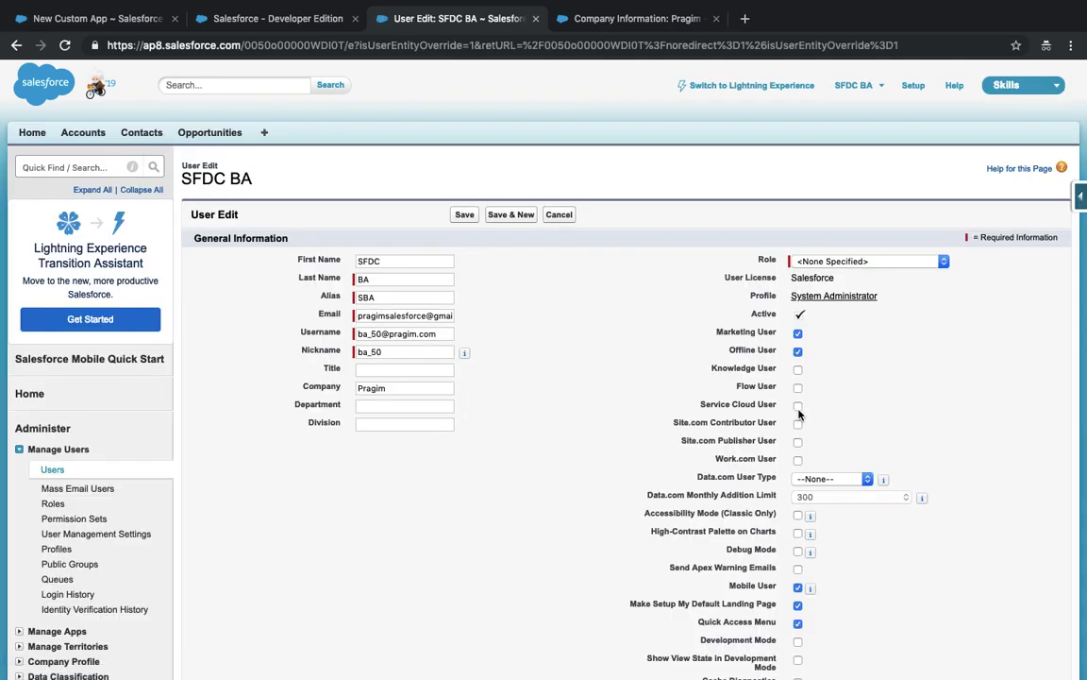
{"action": "left_click", "coordinate": [466, 217]}
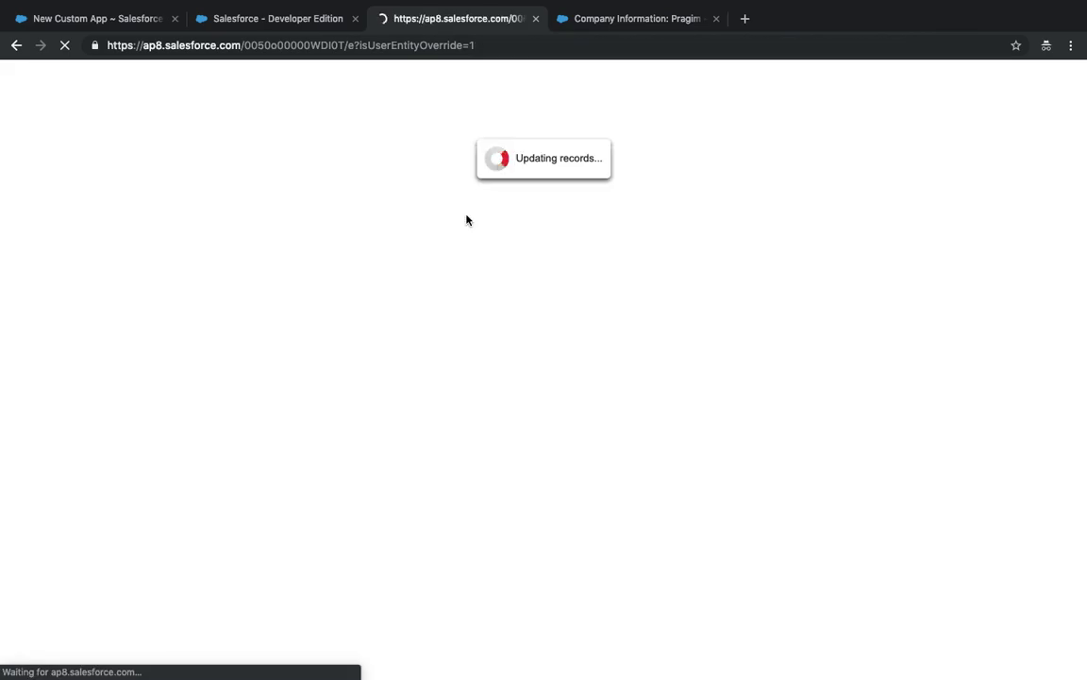
{"action": "left_click", "coordinate": [107, 22]}
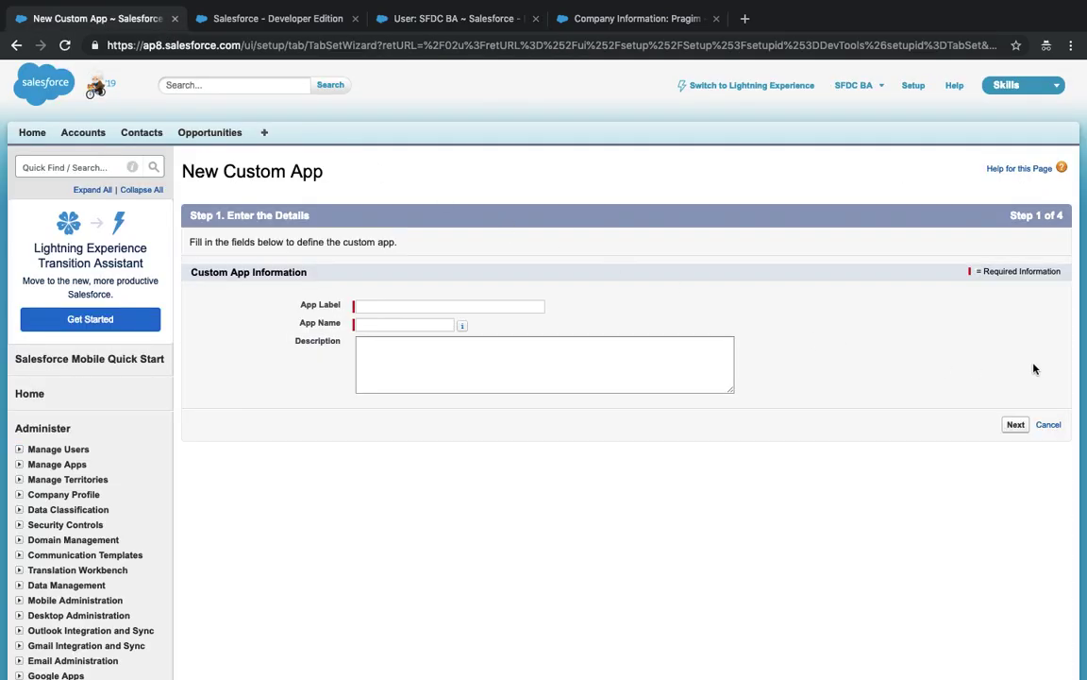
{"action": "left_click", "coordinate": [1049, 426]}
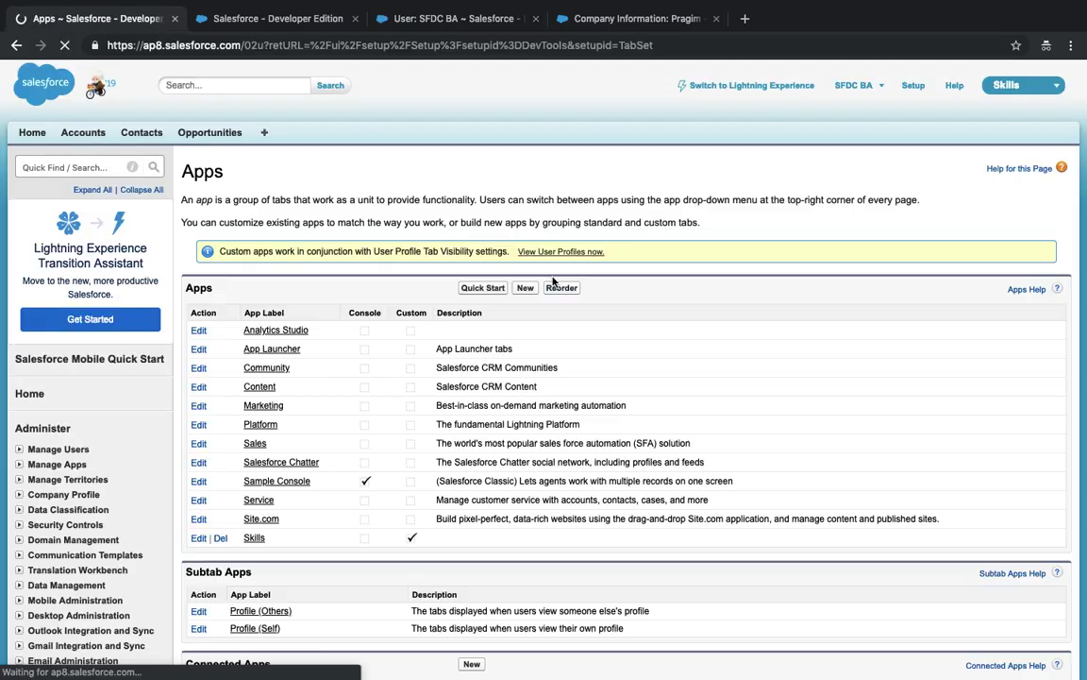
- Start a new Console-type app and continue to its details step
{"action": "left_click", "coordinate": [525, 289]}
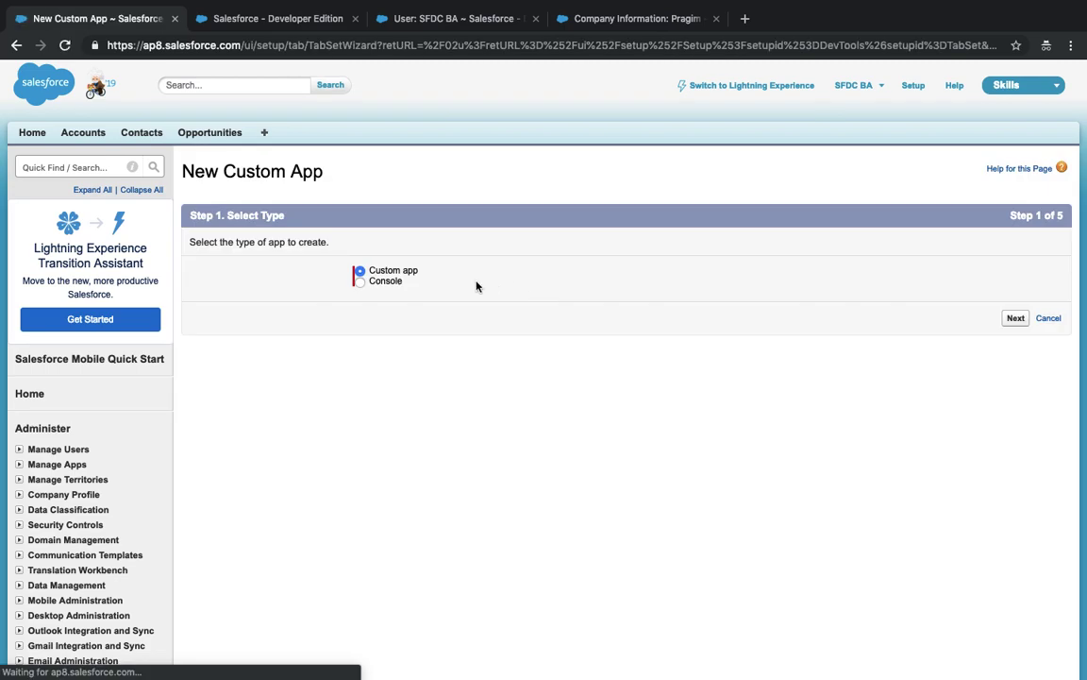
{"action": "left_click", "coordinate": [388, 285]}
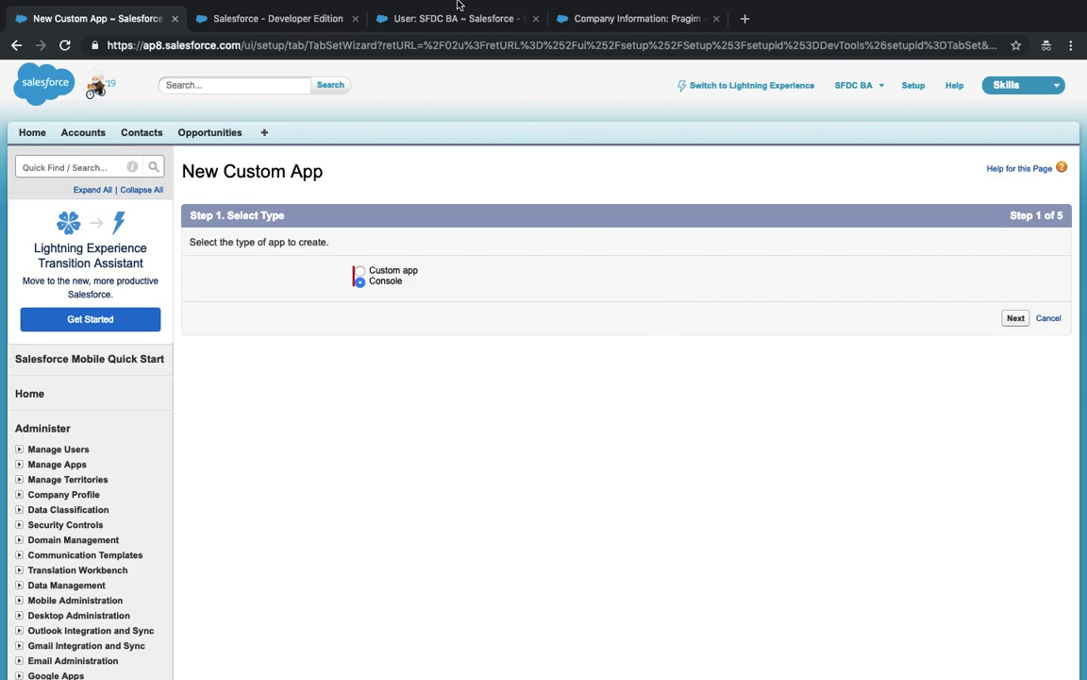
{"action": "left_click", "coordinate": [385, 21]}
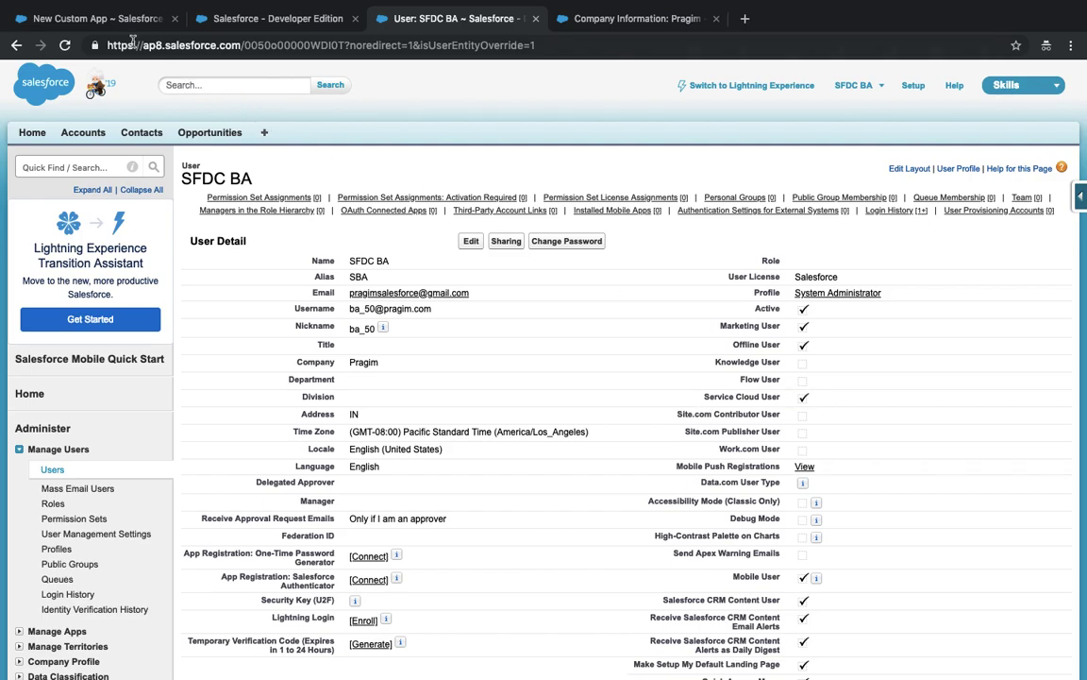
{"action": "left_click", "coordinate": [102, 19]}
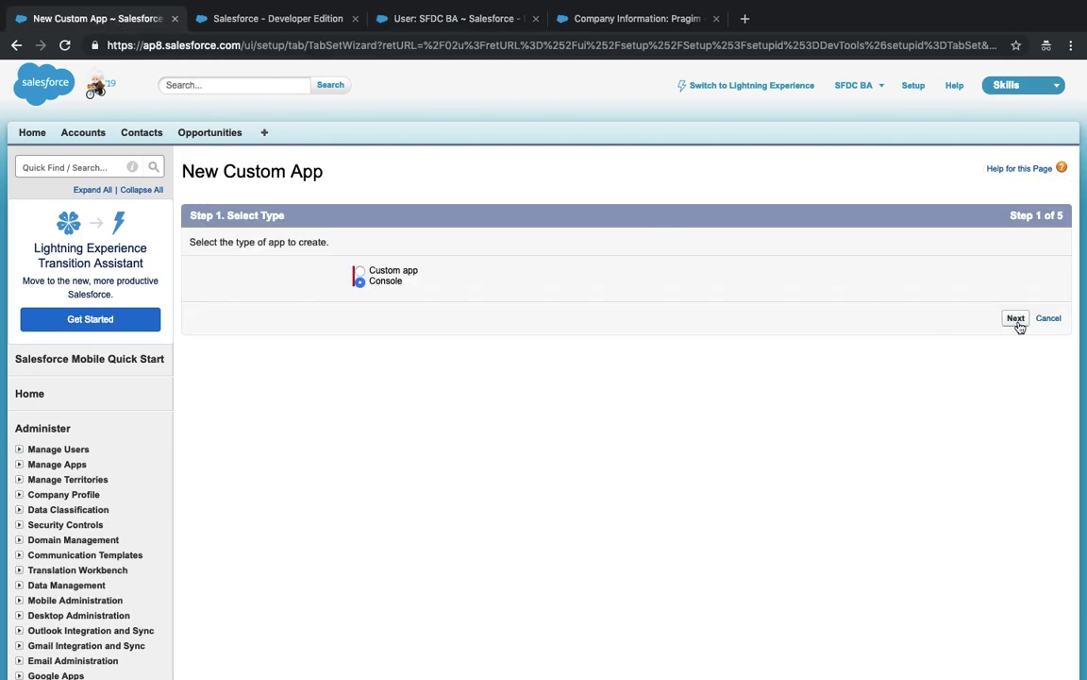
{"action": "left_click", "coordinate": [1016, 318]}
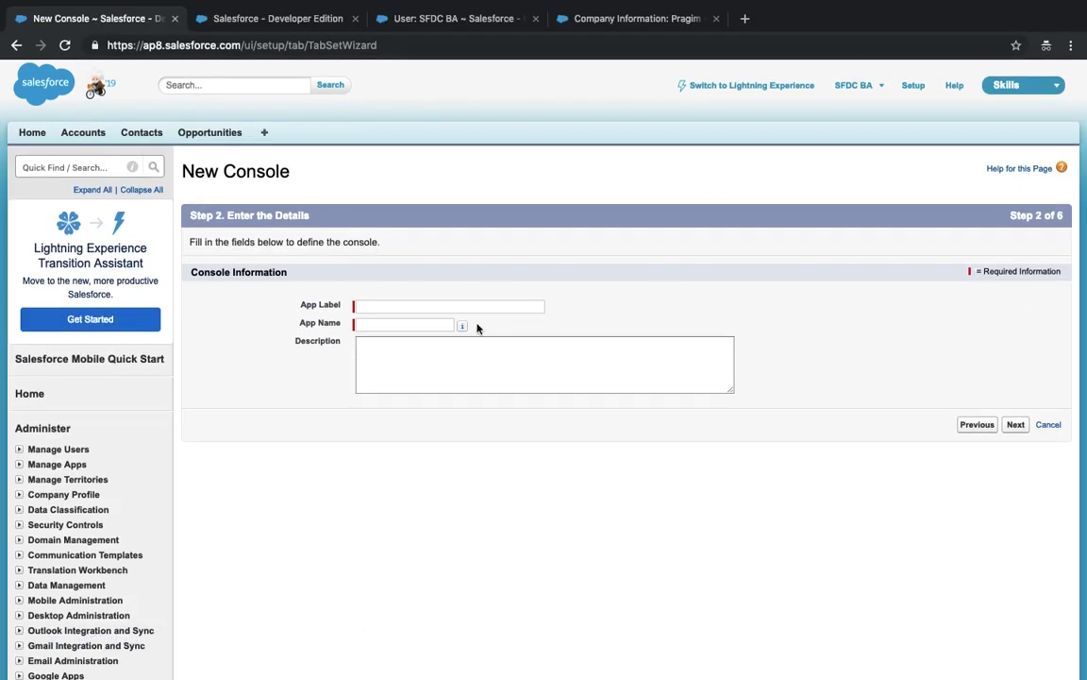
- Label the console app 'Skills Console' and skip ahead past the logo to navigation items
{"action": "left_click", "coordinate": [391, 303]}
{"action": "type", "text": "M"}
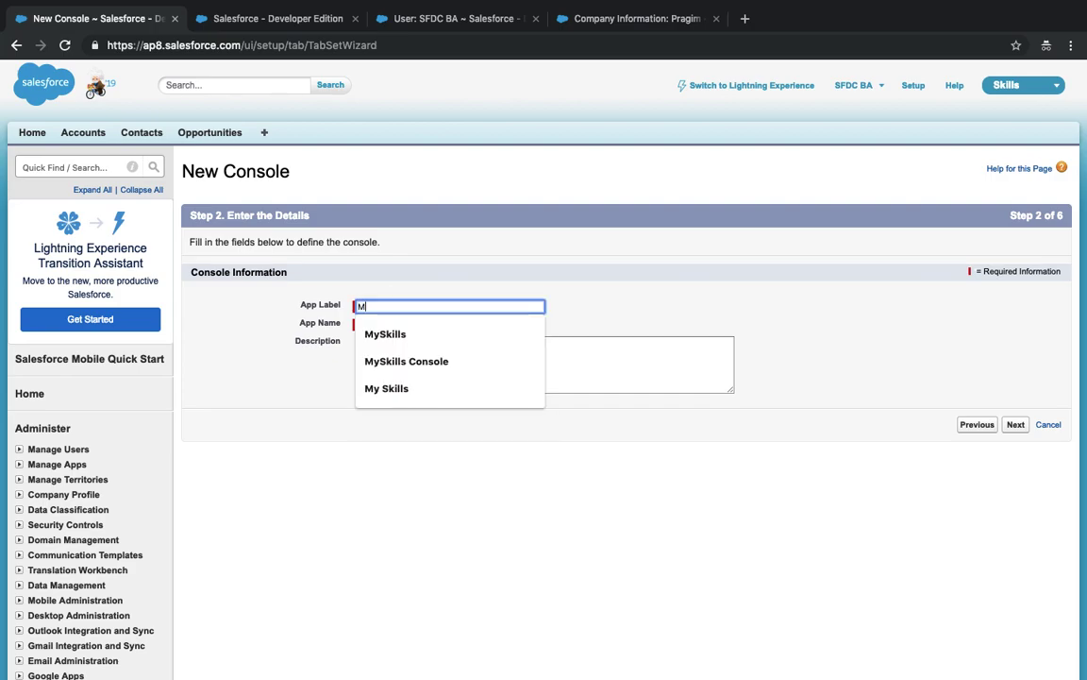
{"action": "key", "text": "BackSpace"}
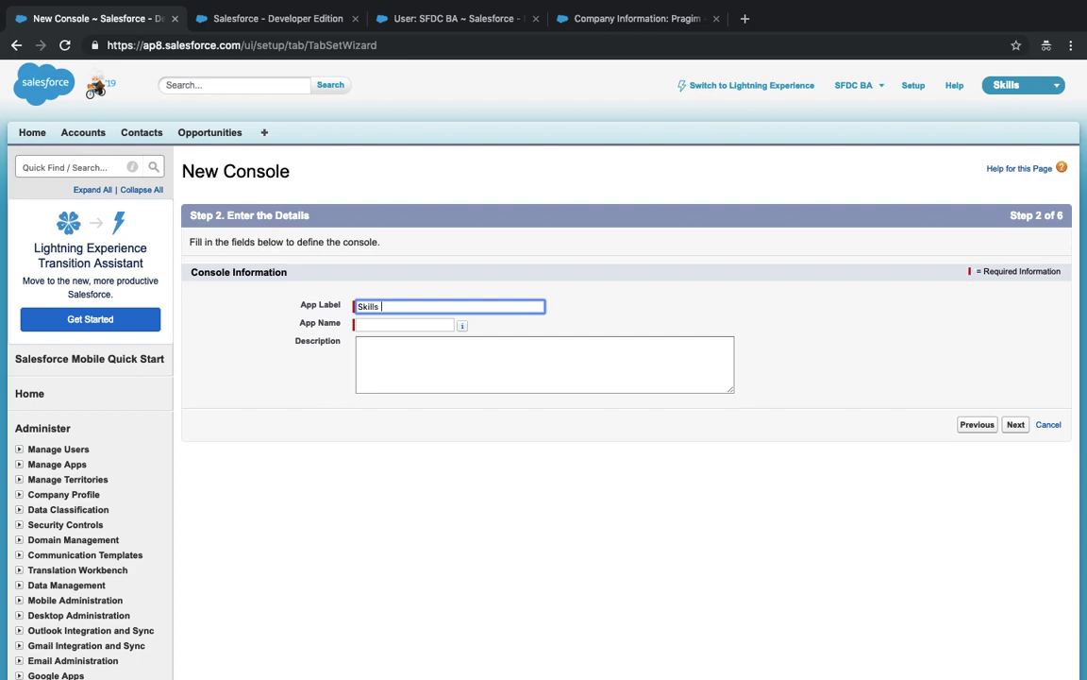
{"action": "key", "text": "Tab"}
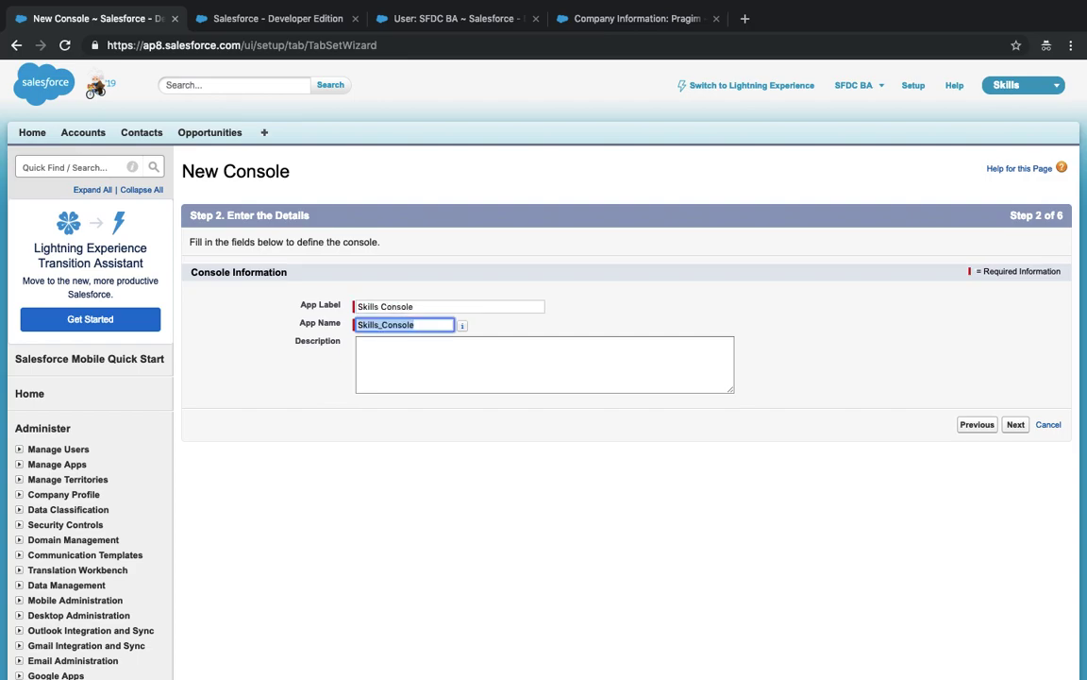
{"action": "left_click", "coordinate": [1016, 425]}
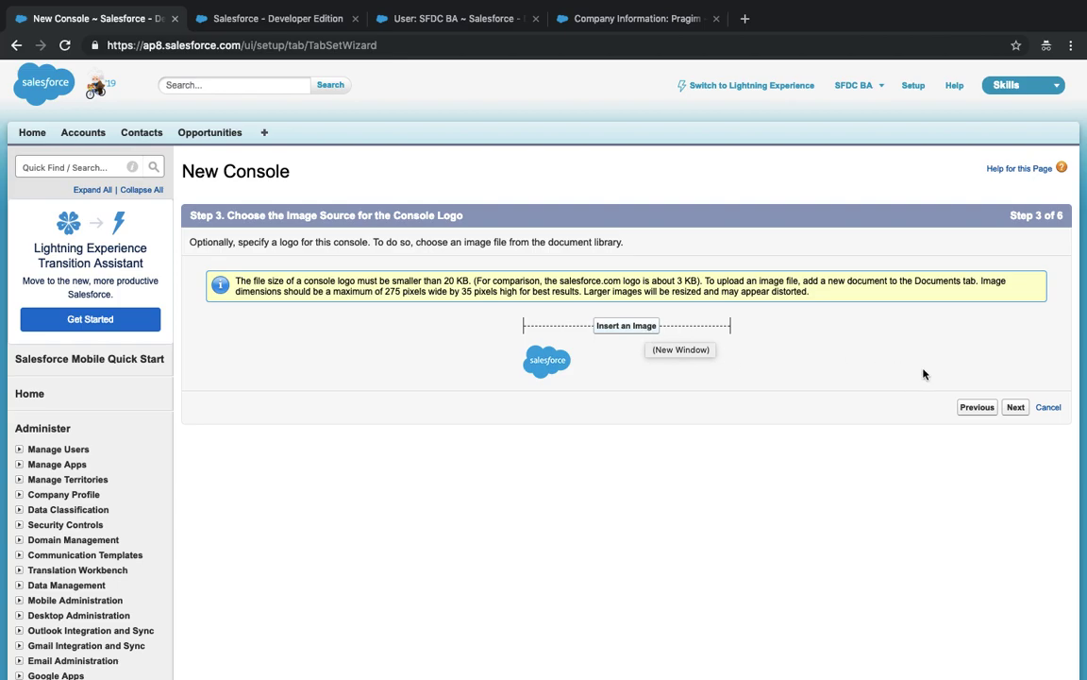
{"action": "left_click", "coordinate": [1015, 407]}
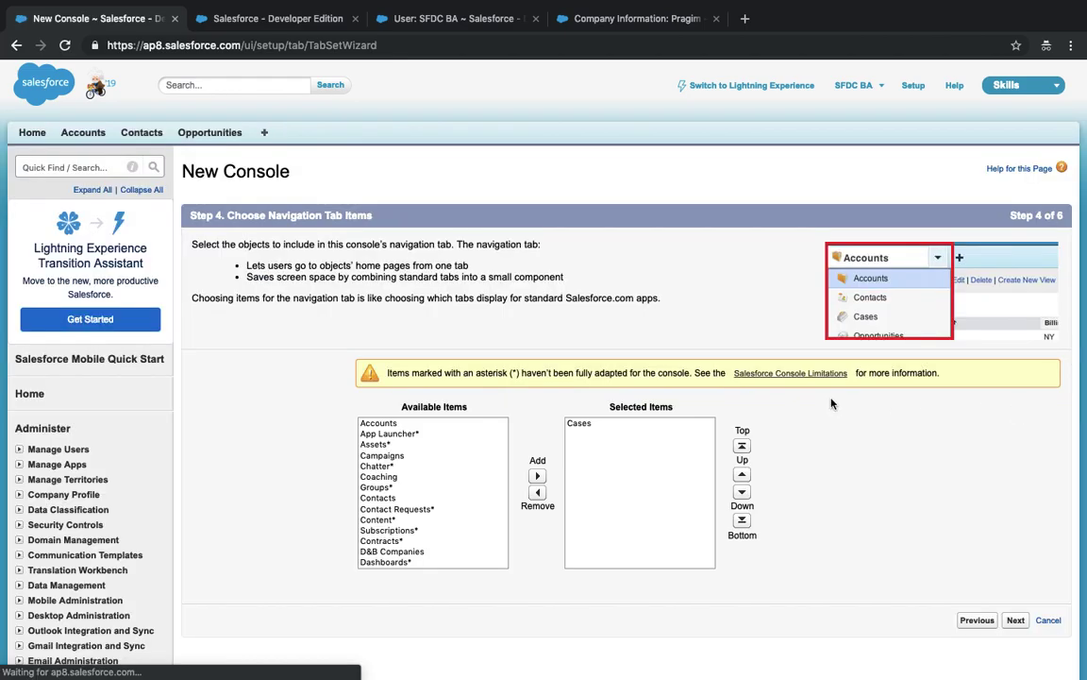
- Add Accounts to the navigation tab items and remove Cases
{"action": "scroll", "coordinate": [661, 410], "scroll_direction": "down", "scroll_amount": 2}
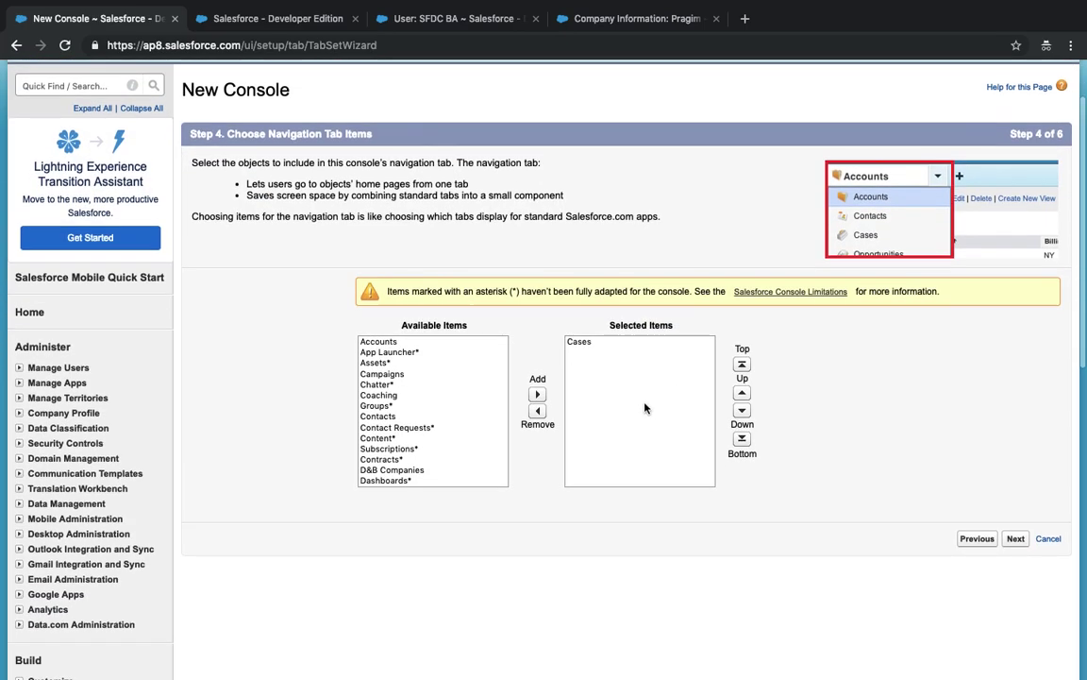
{"action": "left_click", "coordinate": [378, 344]}
{"action": "left_click", "coordinate": [537, 393]}
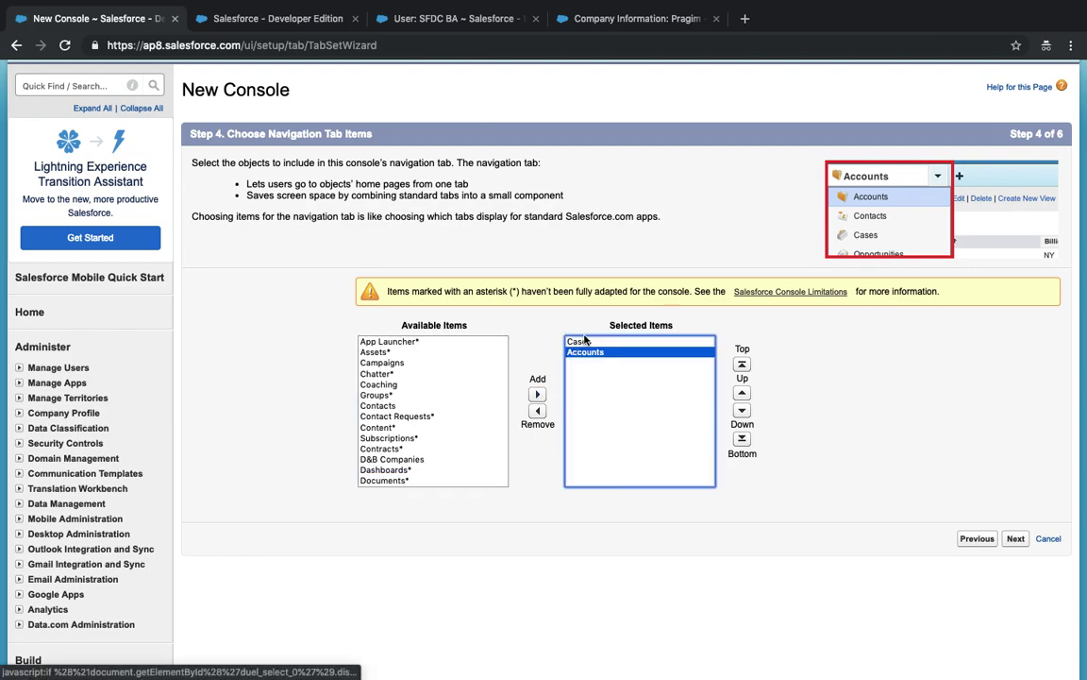
{"action": "left_click", "coordinate": [577, 340]}
{"action": "left_click", "coordinate": [537, 409]}
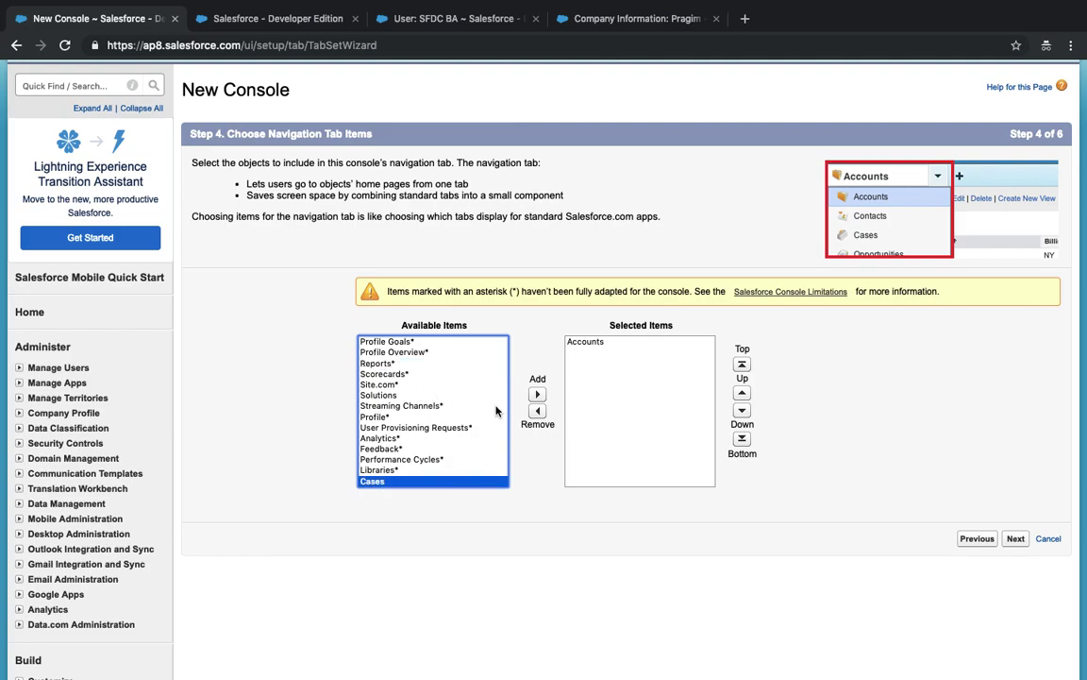
- Add Contacts and Opportunities to the navigation items and advance to Step 5
{"action": "scroll", "coordinate": [494, 410], "scroll_direction": "up", "scroll_amount": 10}
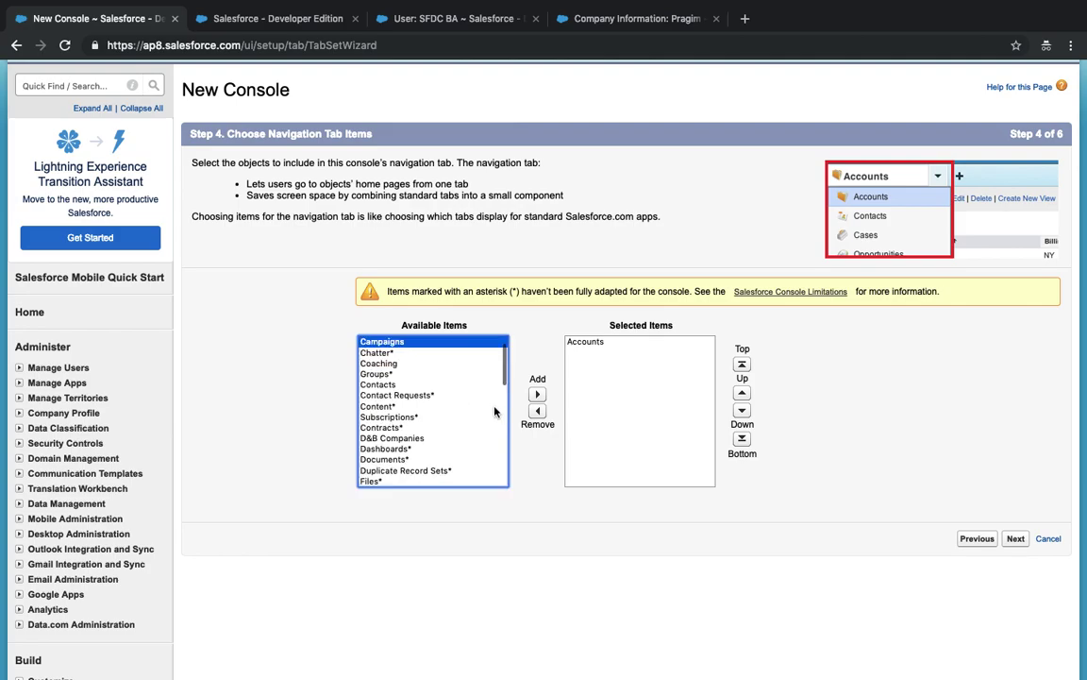
{"action": "key", "text": "Down"}
{"action": "left_click", "coordinate": [391, 385]}
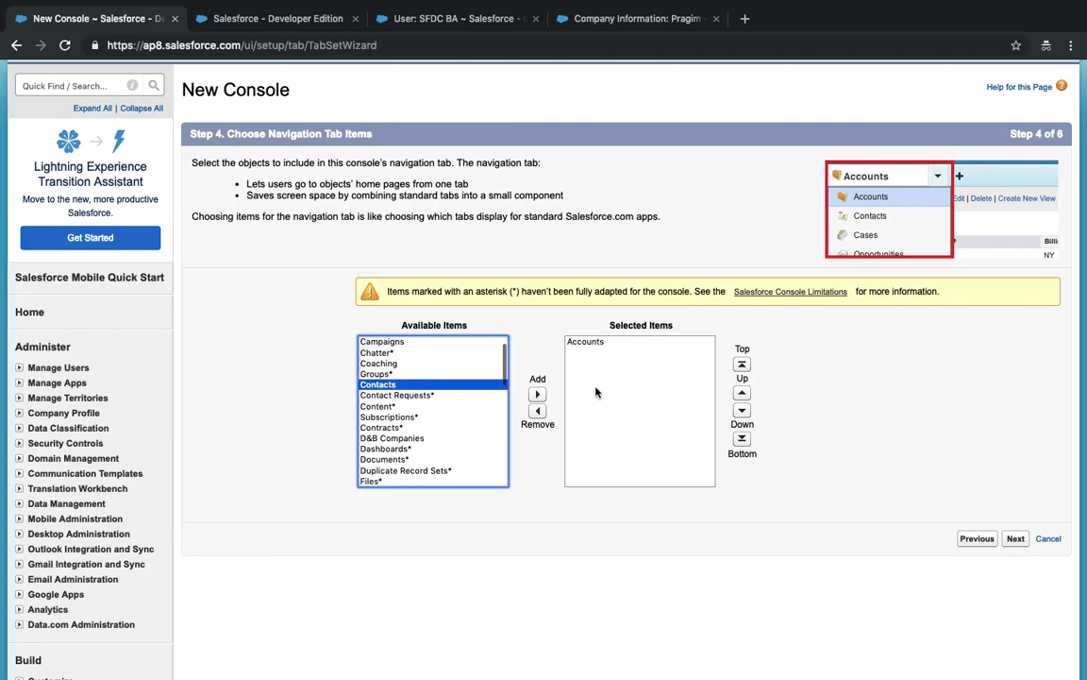
{"action": "left_click", "coordinate": [537, 394]}
{"action": "left_click", "coordinate": [375, 365]}
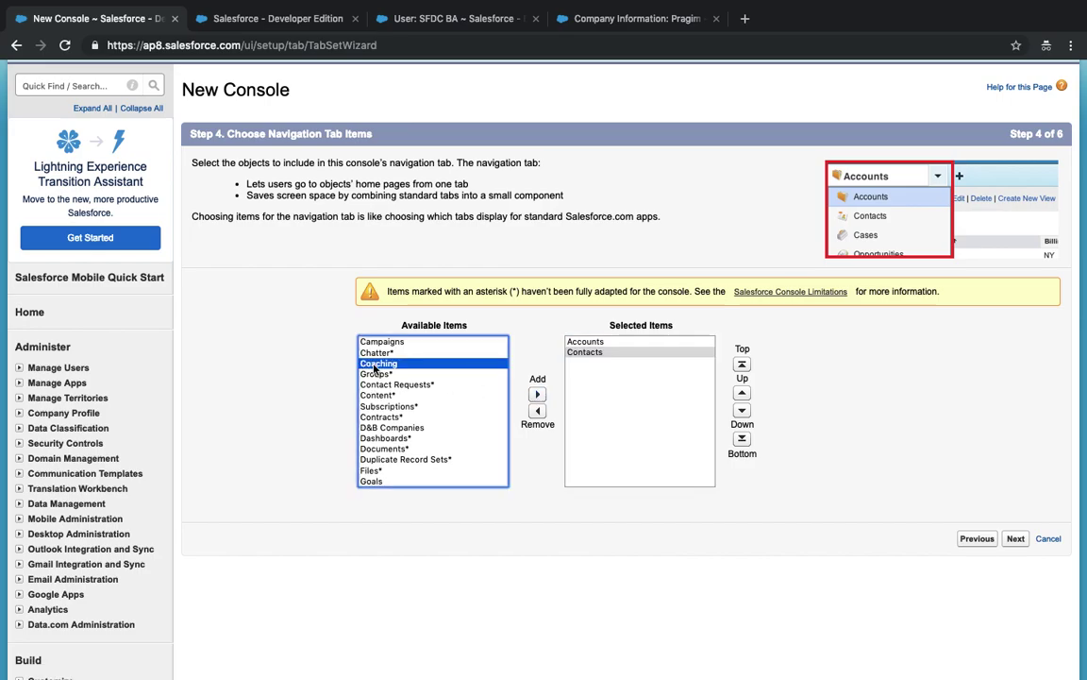
{"action": "key", "text": "o"}
{"action": "left_click", "coordinate": [537, 394]}
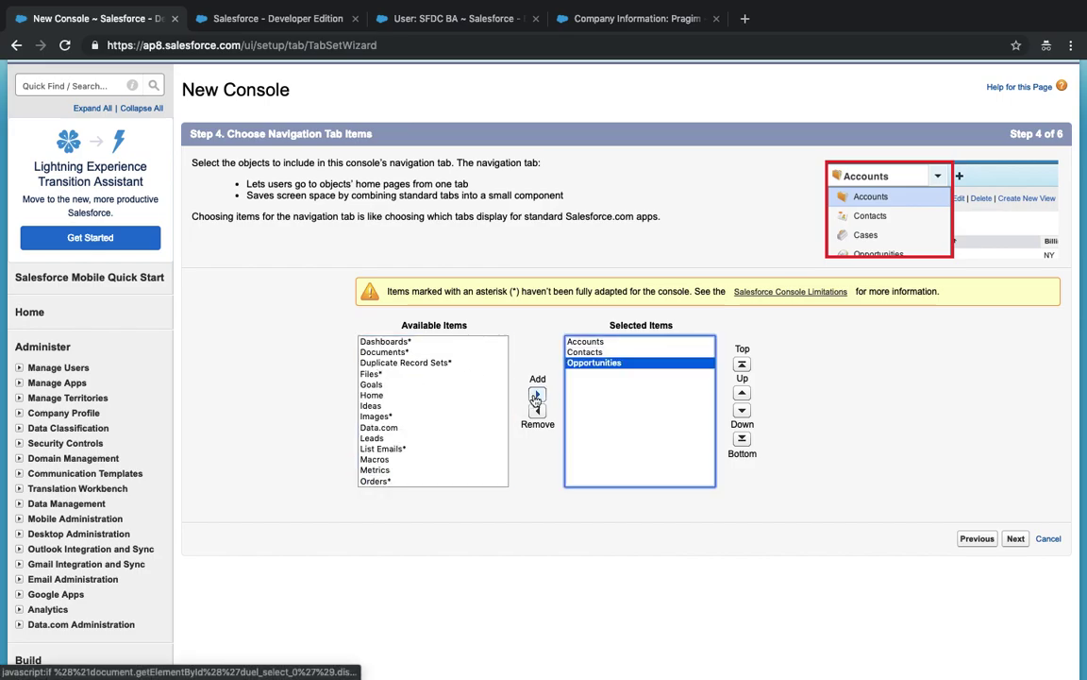
{"action": "left_click", "coordinate": [1016, 538]}
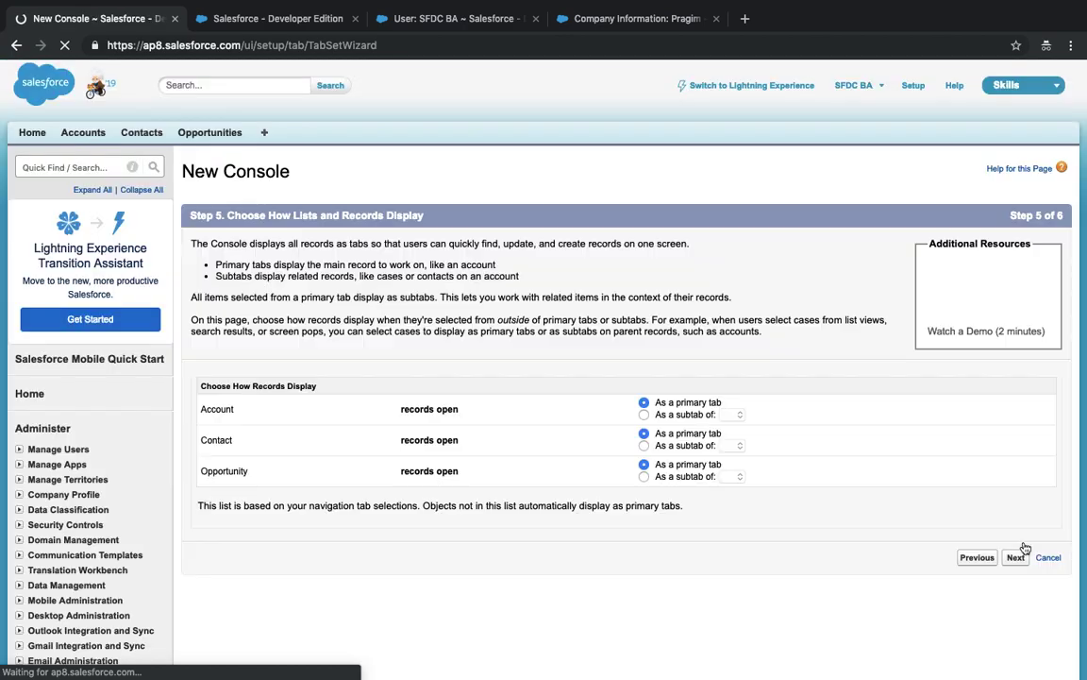
- Open the Burlington Textiles Corp of America account in the other tab, then return to the wizard
{"action": "scroll", "coordinate": [700, 445], "scroll_direction": "down", "scroll_amount": 4}
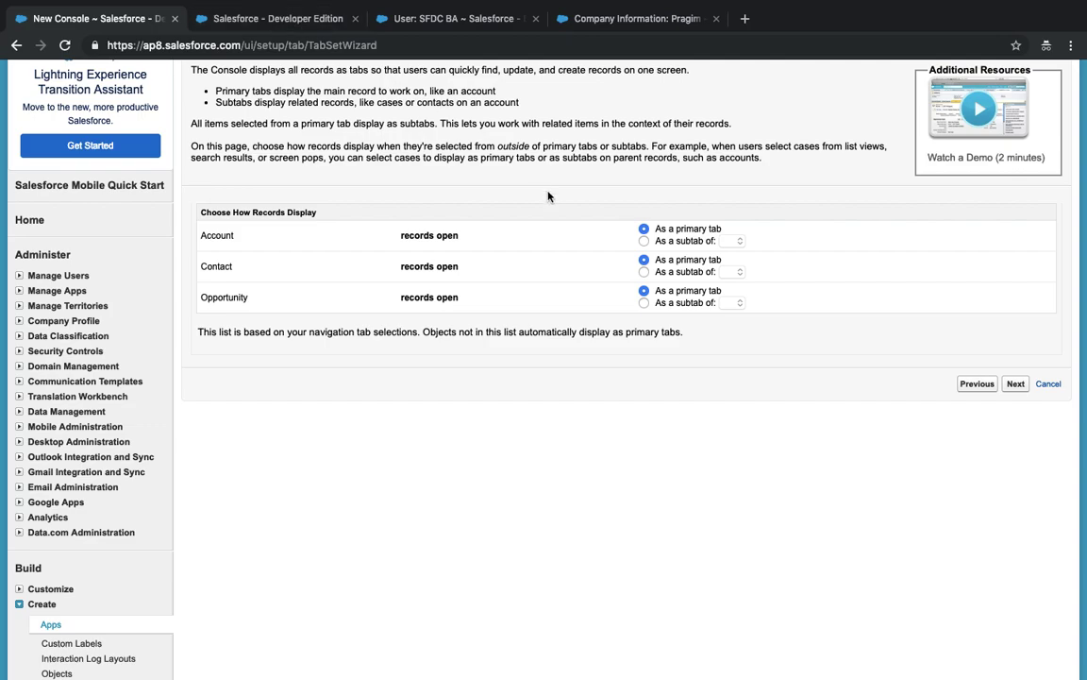
{"action": "left_click", "coordinate": [256, 27]}
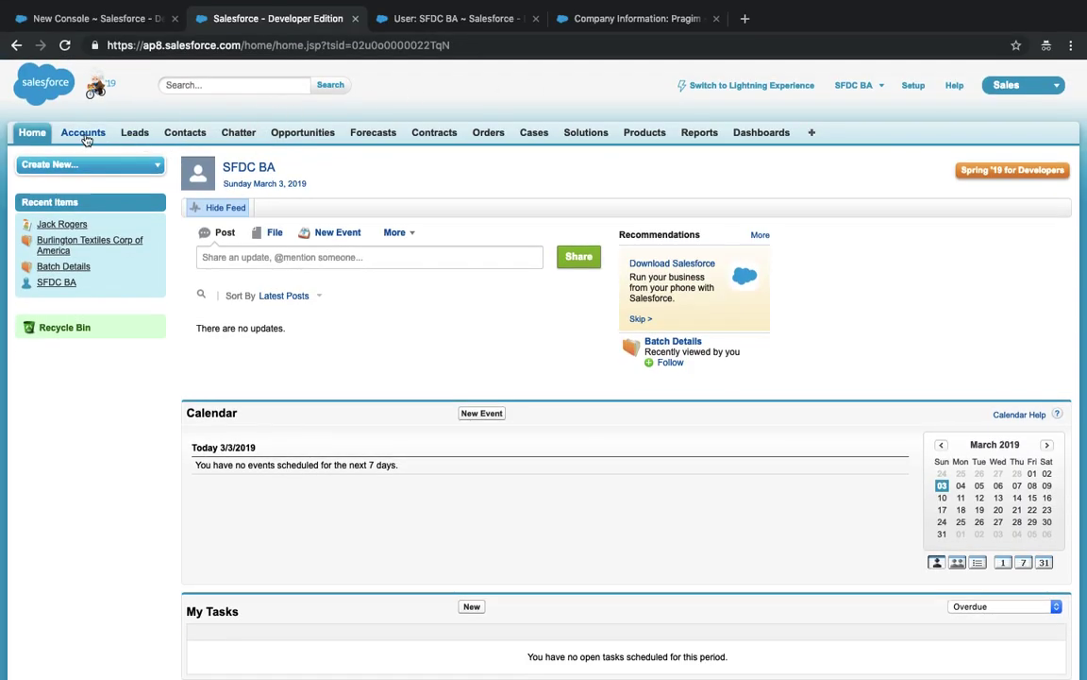
{"action": "left_click", "coordinate": [85, 137]}
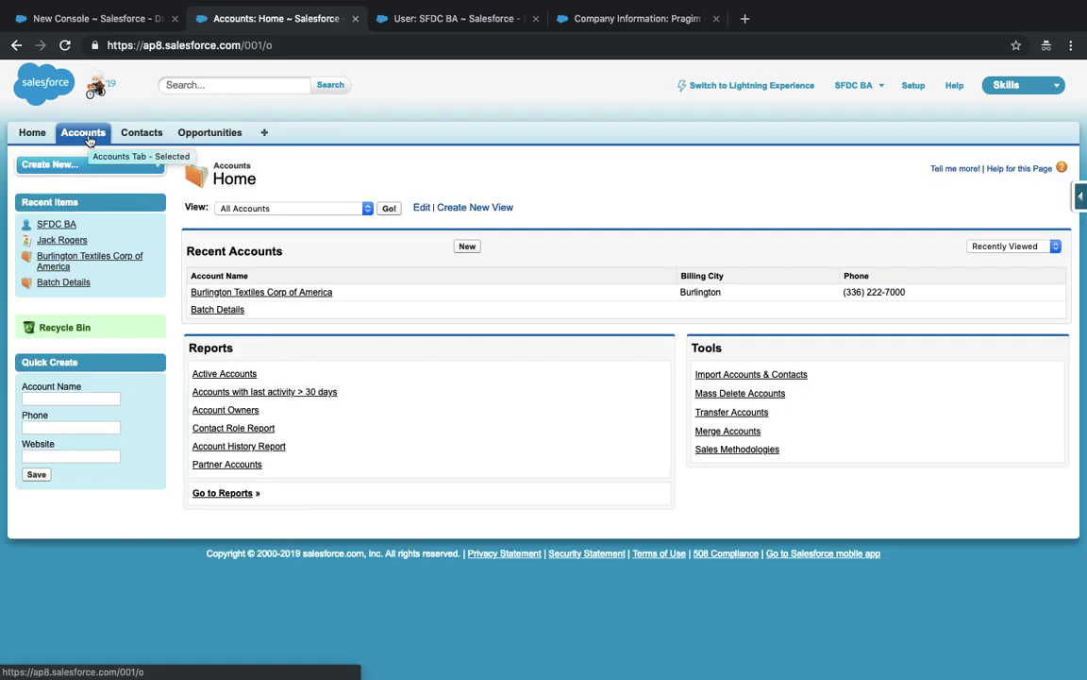
{"action": "left_click", "coordinate": [244, 294]}
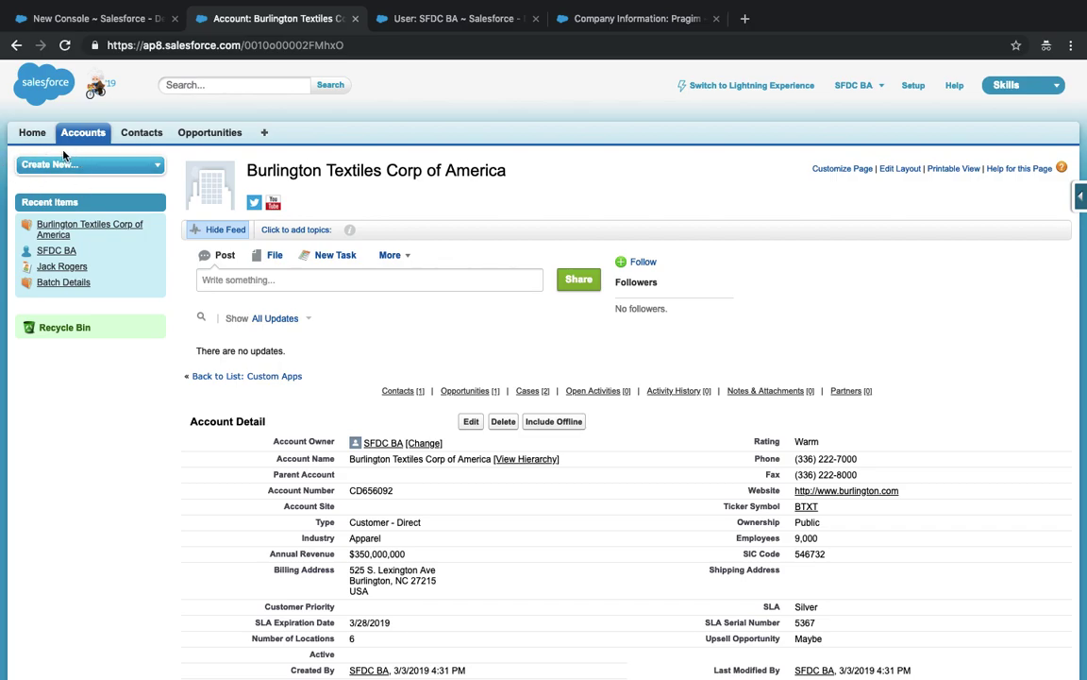
{"action": "left_click", "coordinate": [90, 18]}
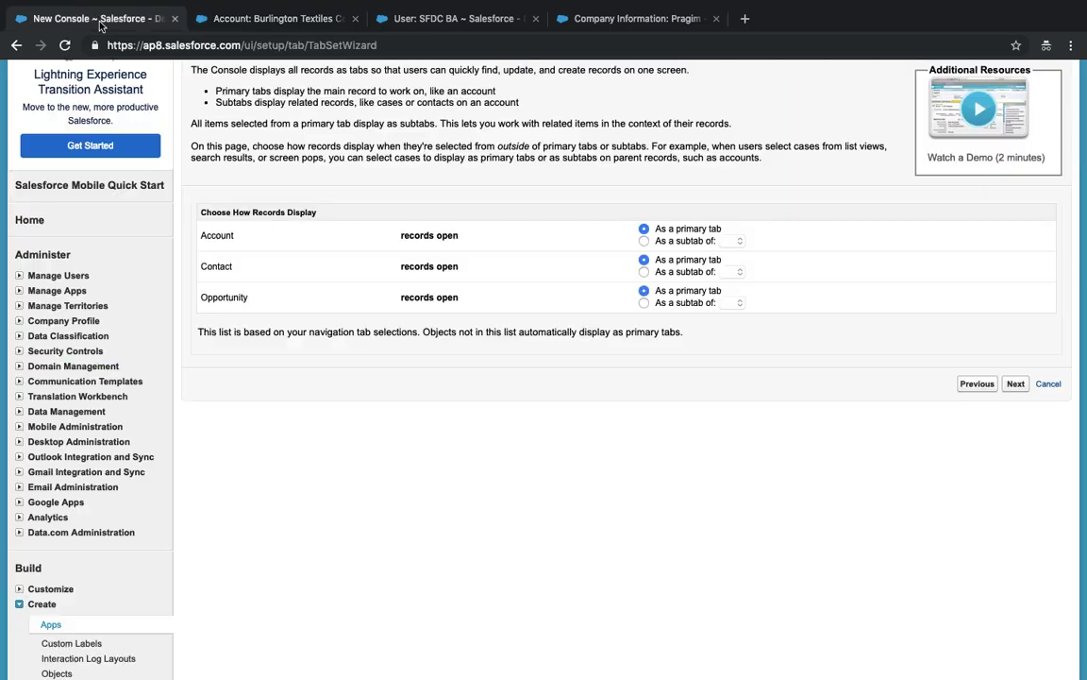
- Make Contact and Opportunity records open as subtabs of Account Name (Account)
{"action": "left_click", "coordinate": [644, 271]}
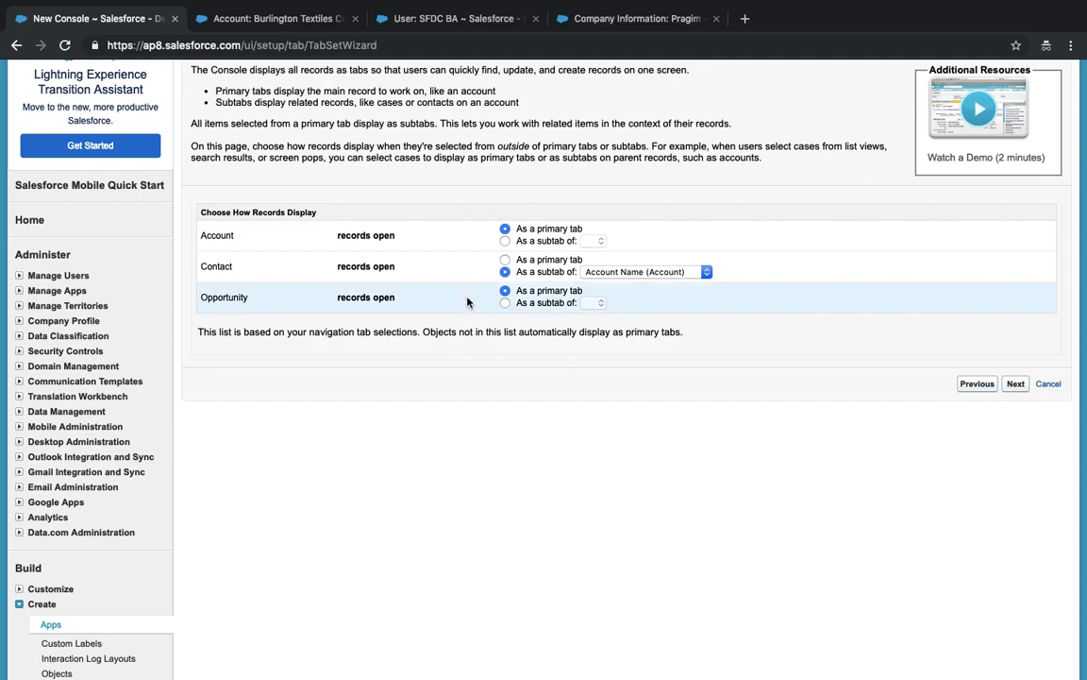
{"action": "left_click", "coordinate": [504, 303]}
{"action": "left_click", "coordinate": [590, 303]}
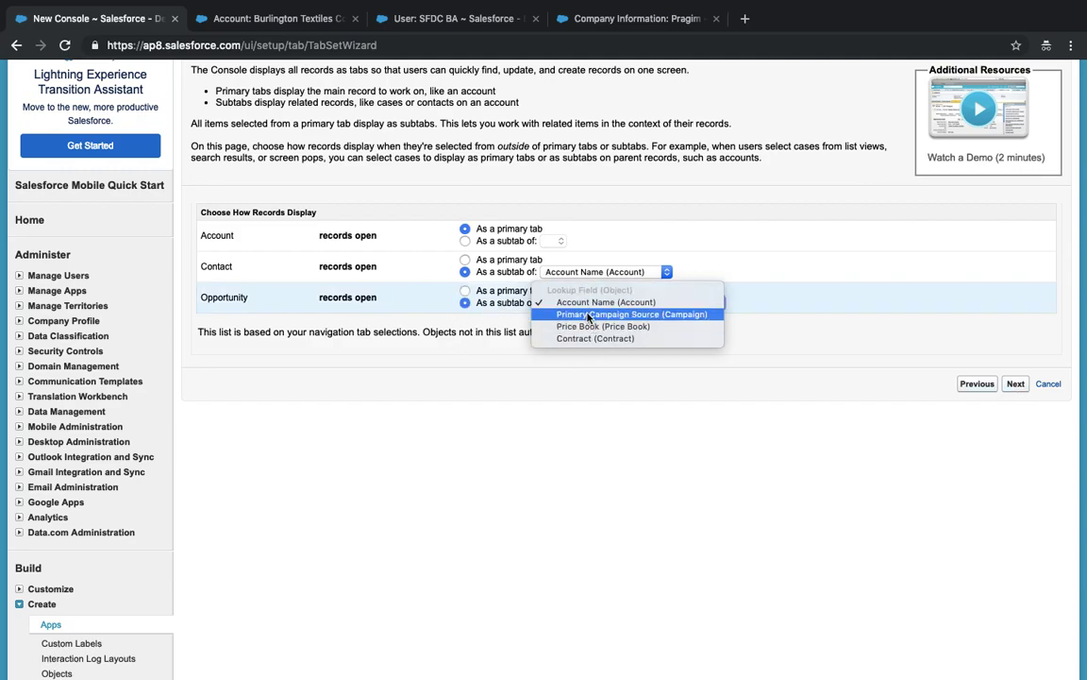
{"action": "left_click", "coordinate": [583, 303]}
- Make the console visible to all profiles and save the Skills Console app
{"action": "left_click", "coordinate": [1016, 384]}
{"action": "left_click", "coordinate": [792, 374]}
{"action": "scroll", "coordinate": [793, 377], "scroll_direction": "down", "scroll_amount": 10}
{"action": "scroll", "coordinate": [825, 329], "scroll_direction": "up", "scroll_amount": 3}
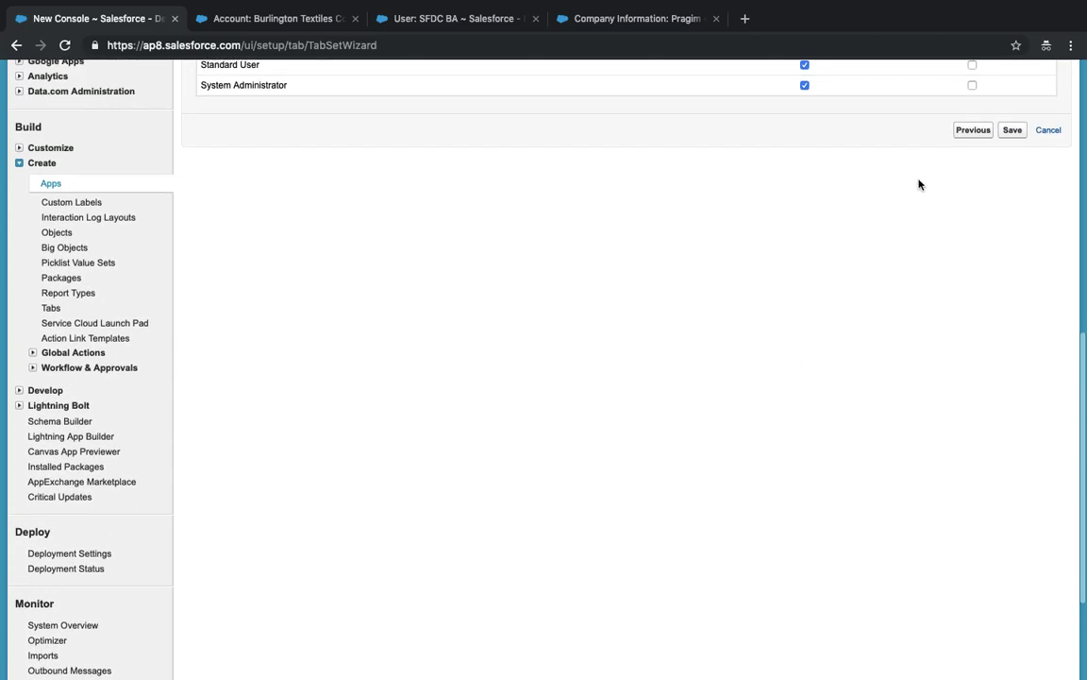
{"action": "left_click", "coordinate": [1012, 151]}
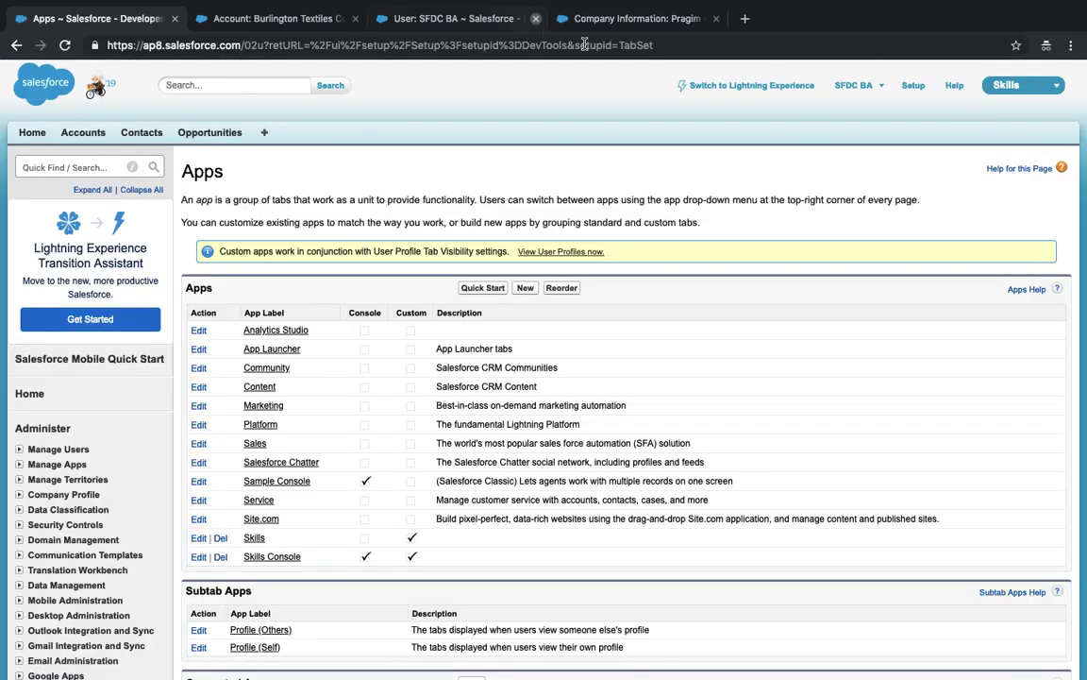
- Switch to Skills Console, close three extra browser tabs, and open Burlington Textiles Corp of America
{"action": "left_click", "coordinate": [1006, 85]}
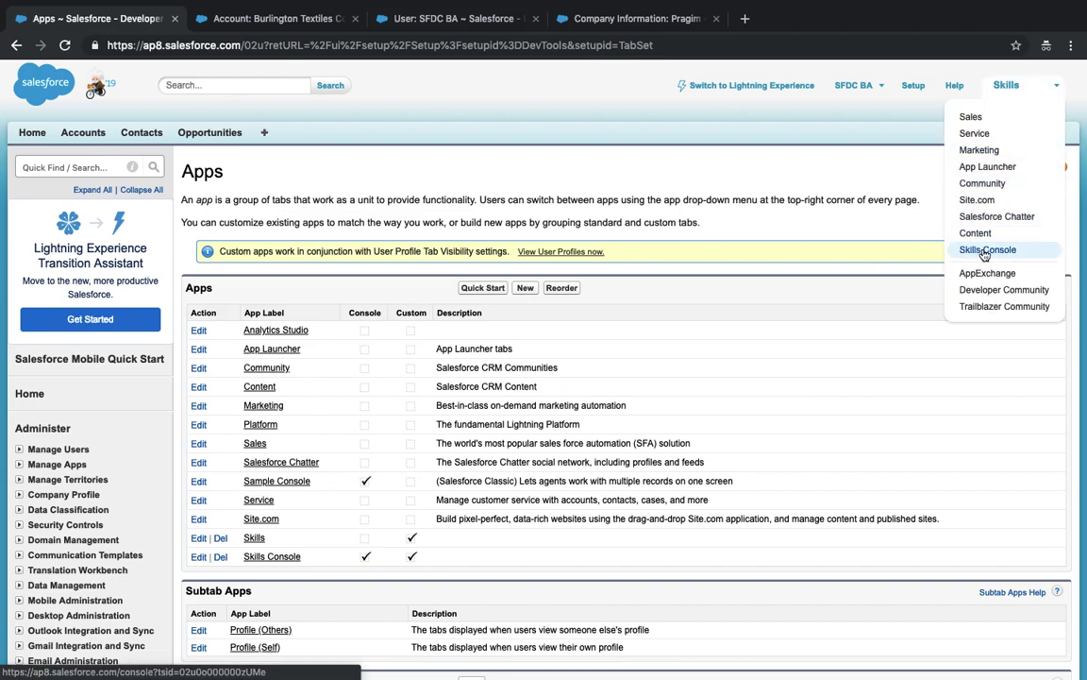
{"action": "left_click", "coordinate": [988, 248]}
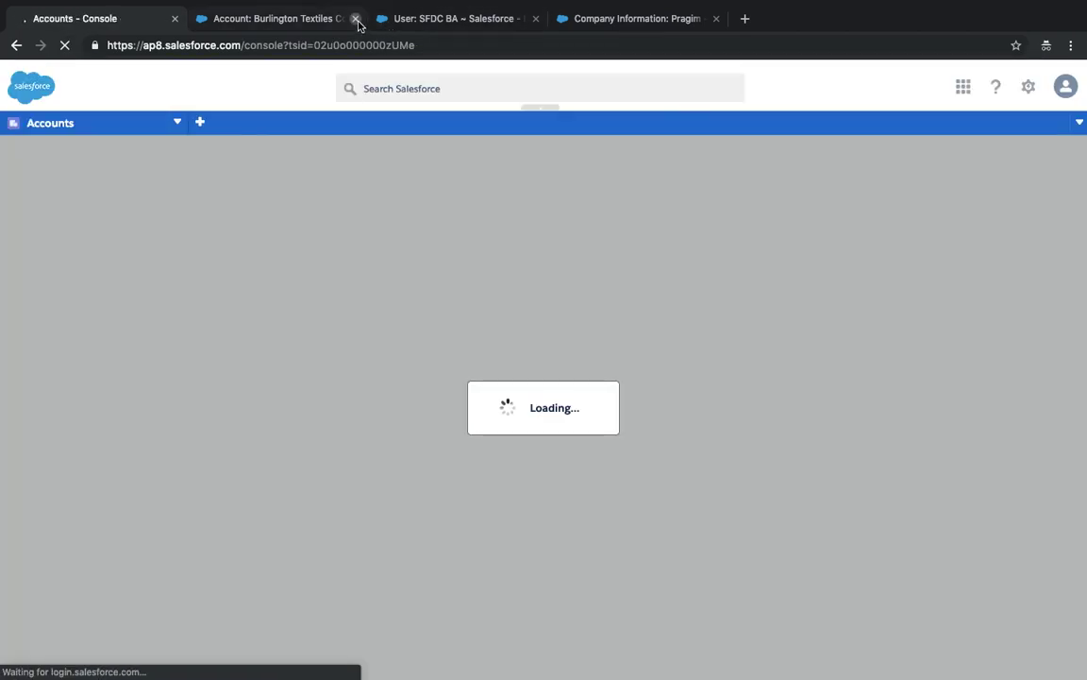
{"action": "left_click", "coordinate": [356, 19]}
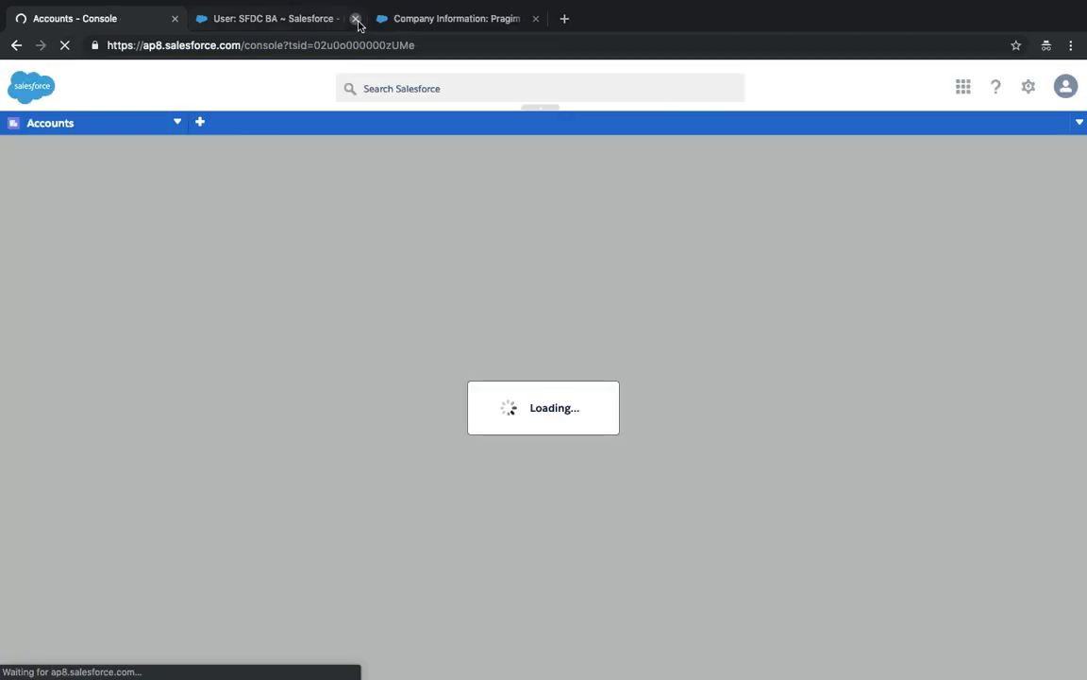
{"action": "left_click", "coordinate": [355, 19]}
{"action": "left_click", "coordinate": [355, 19]}
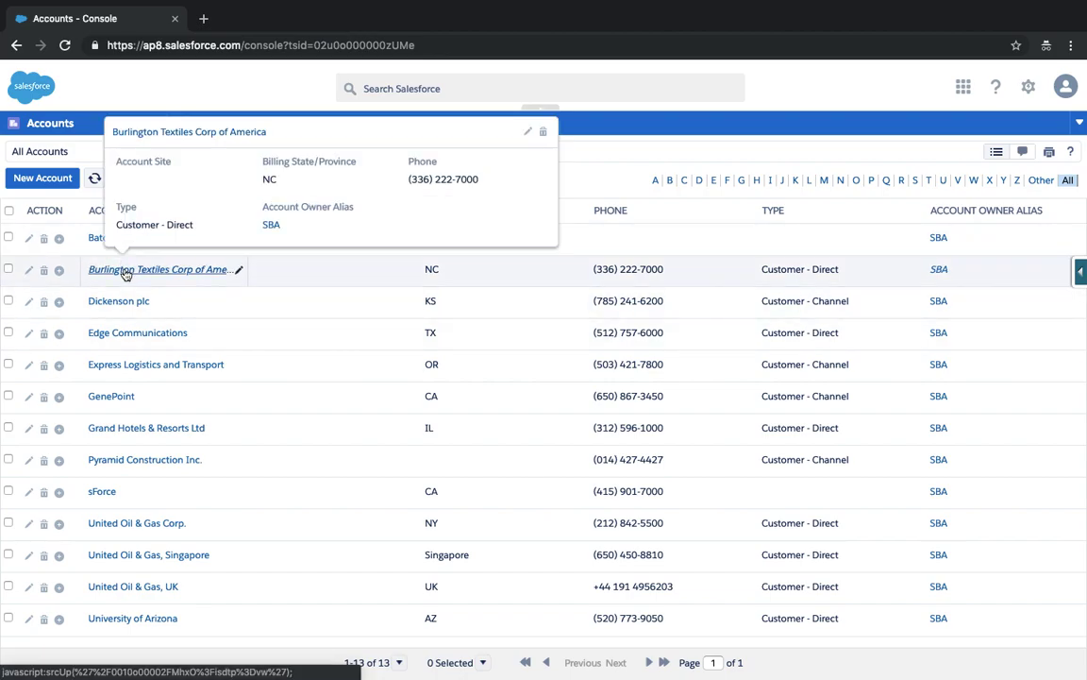
{"action": "left_click", "coordinate": [125, 270]}
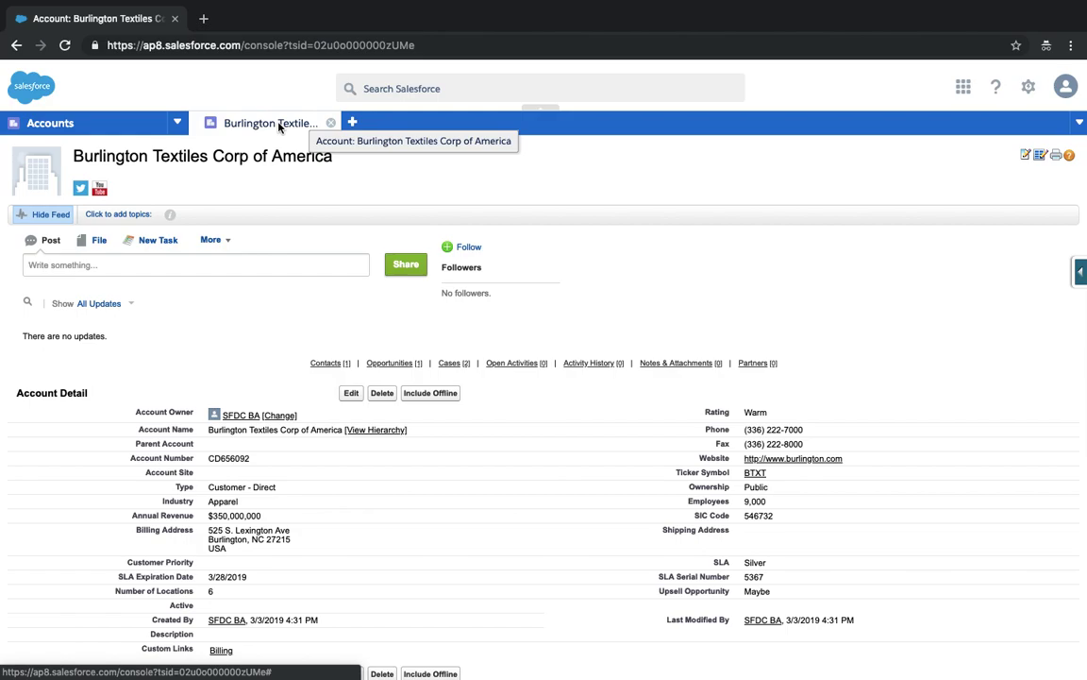
- Open the account's contact and the Burlington Textiles Weaving Plant Generator opportunity as subtabs
{"action": "left_click", "coordinate": [331, 364]}
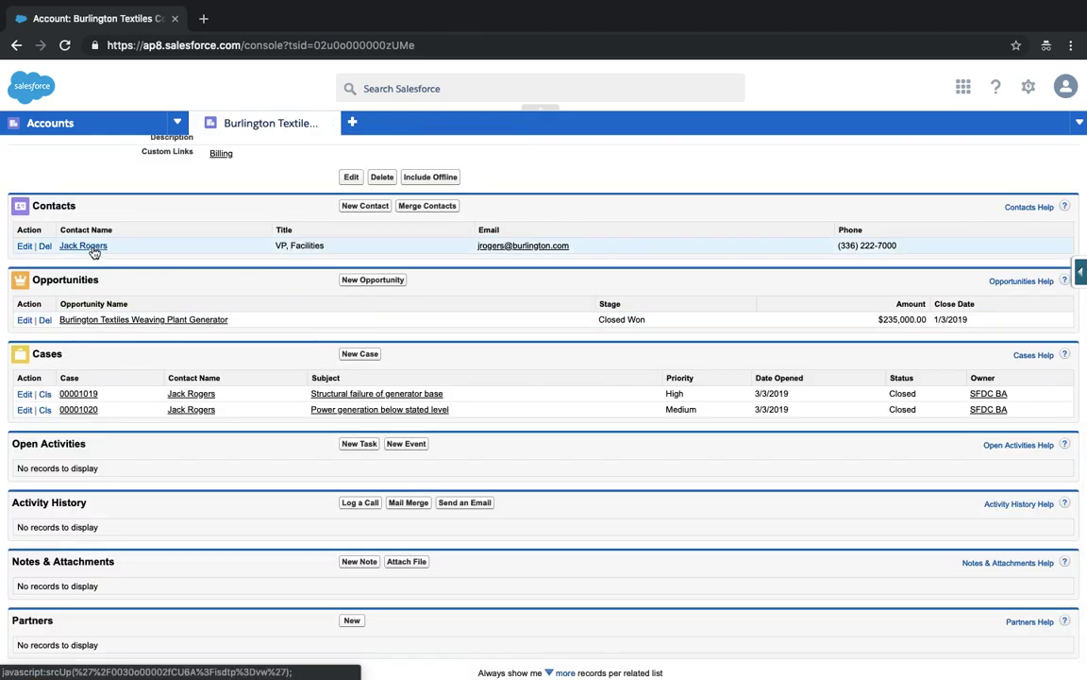
{"action": "left_click", "coordinate": [91, 248]}
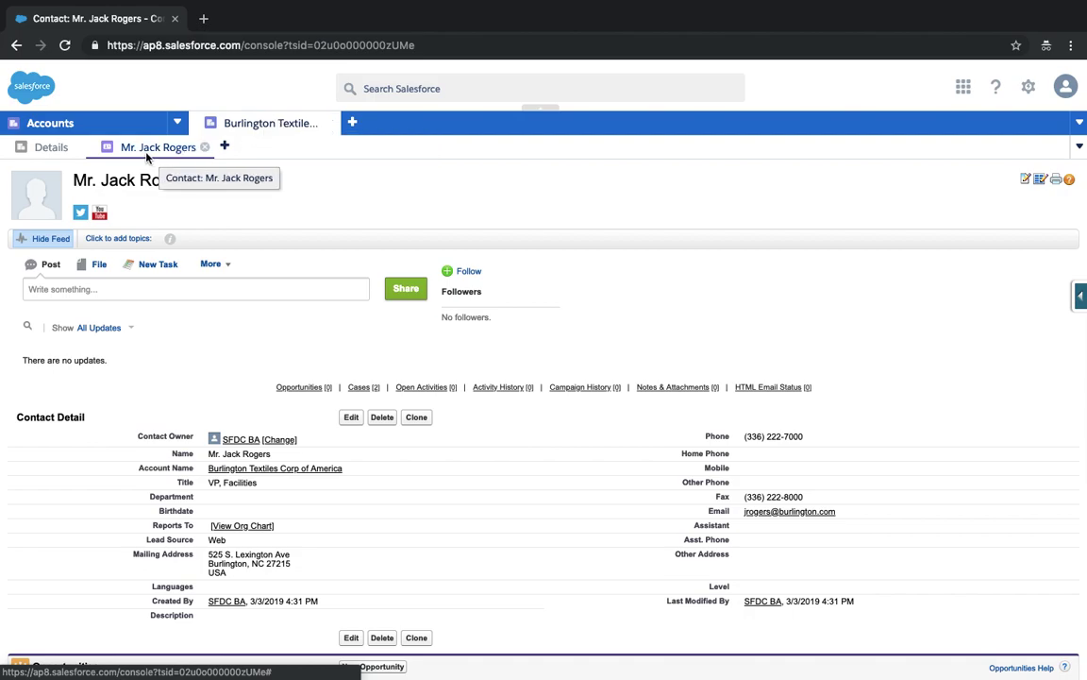
{"action": "left_click", "coordinate": [51, 148]}
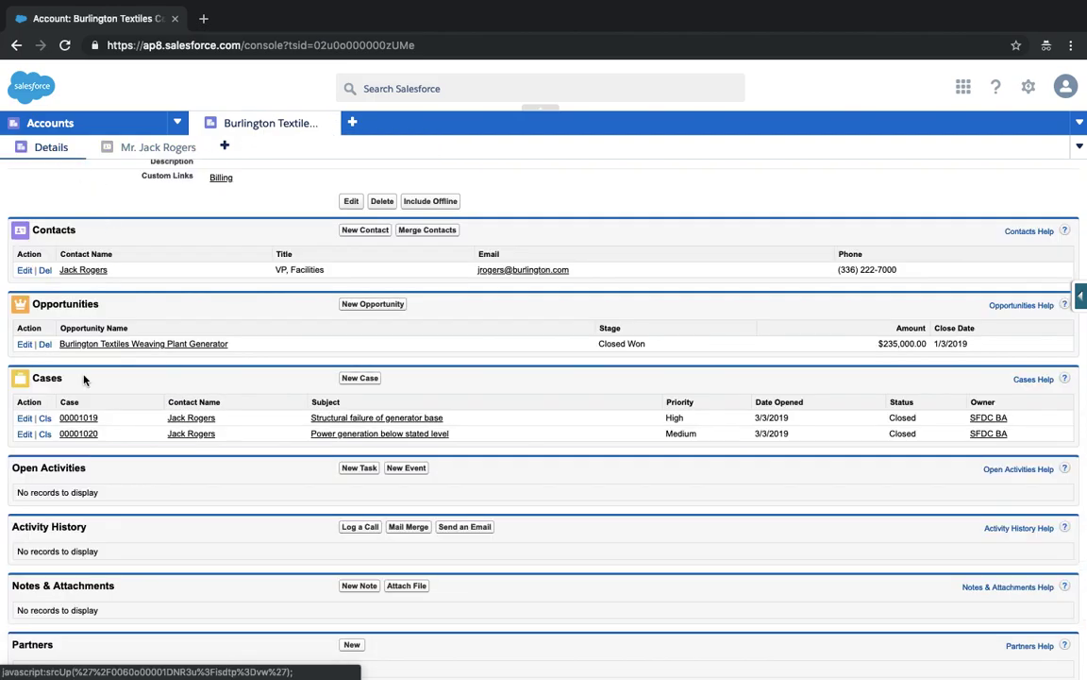
{"action": "left_click", "coordinate": [98, 344]}
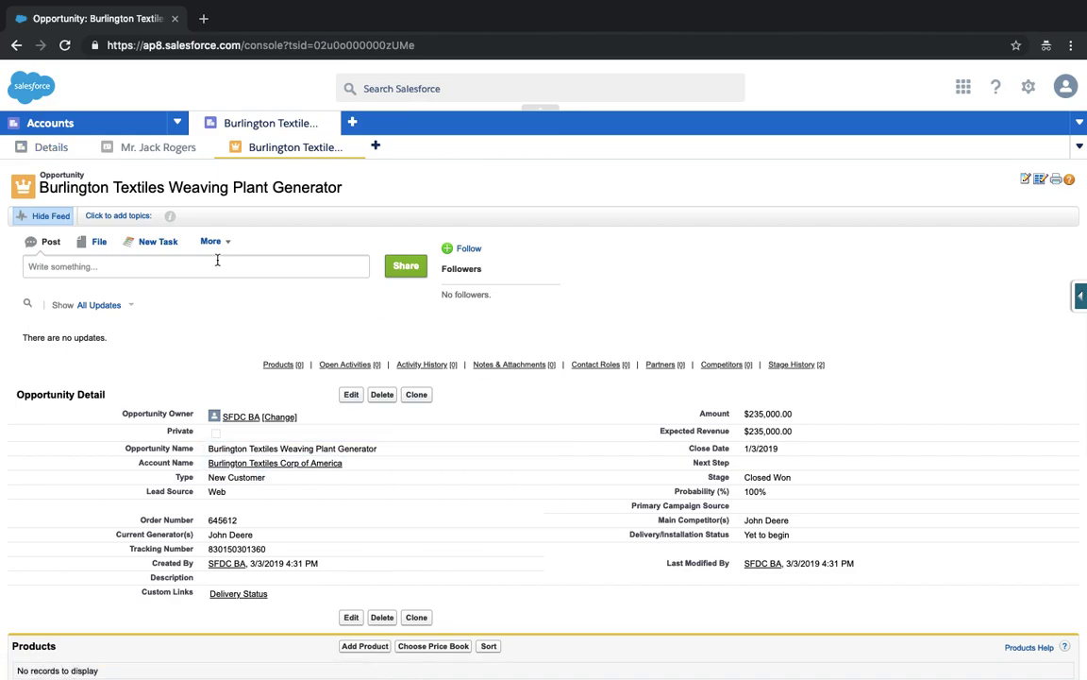
{"action": "left_click", "coordinate": [48, 147]}
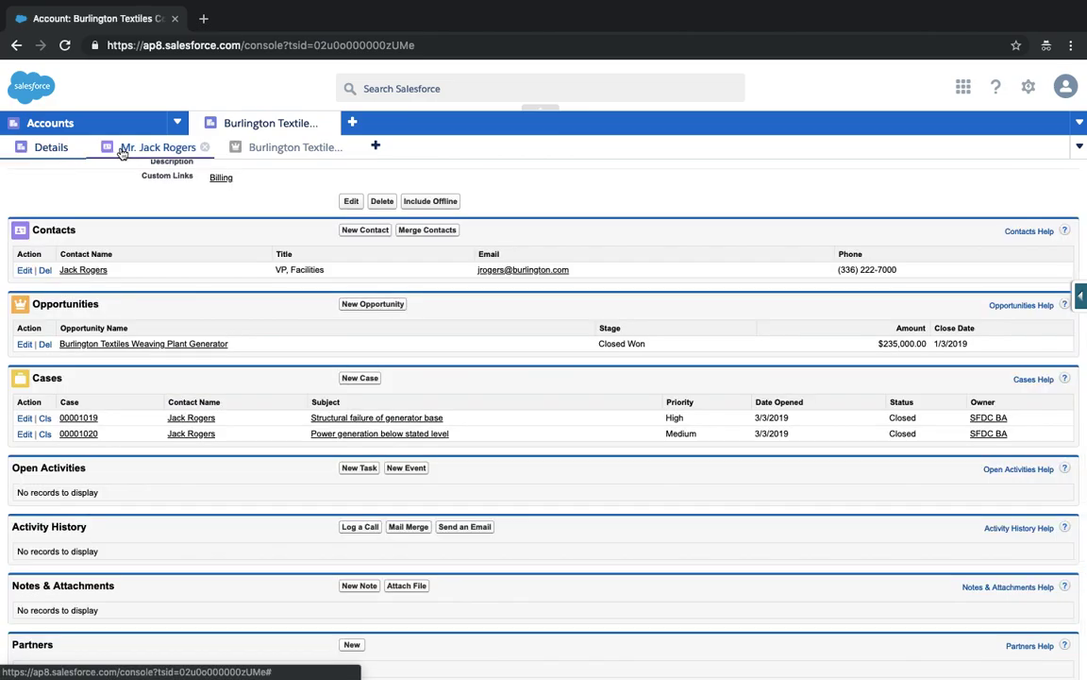
{"action": "left_click", "coordinate": [297, 147]}
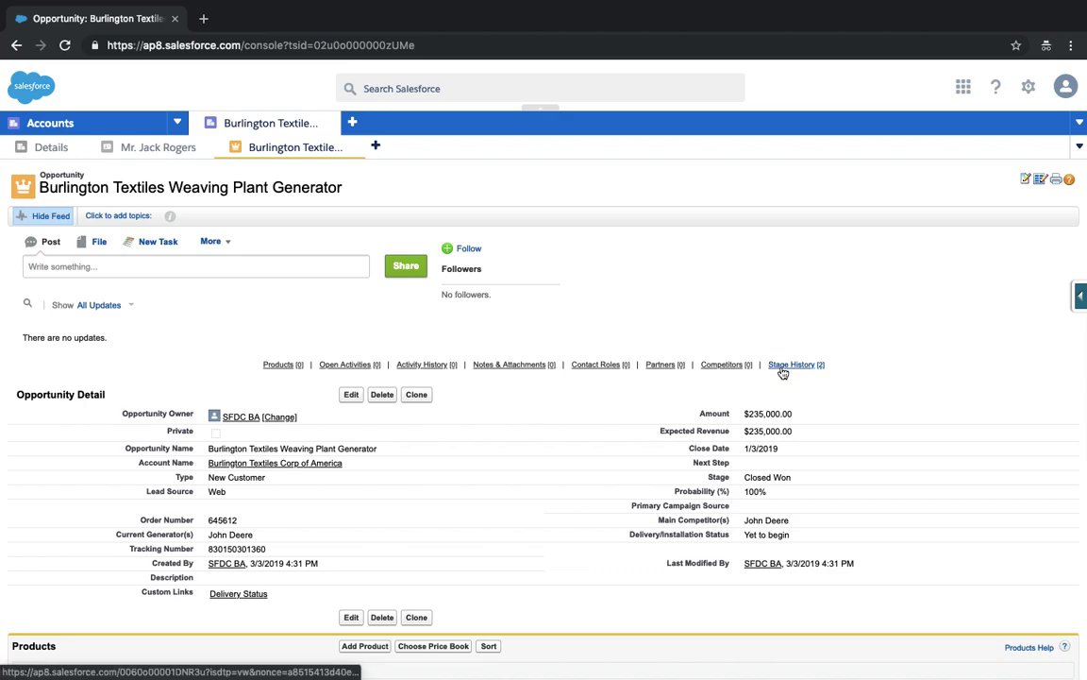
{"action": "left_click", "coordinate": [780, 369]}
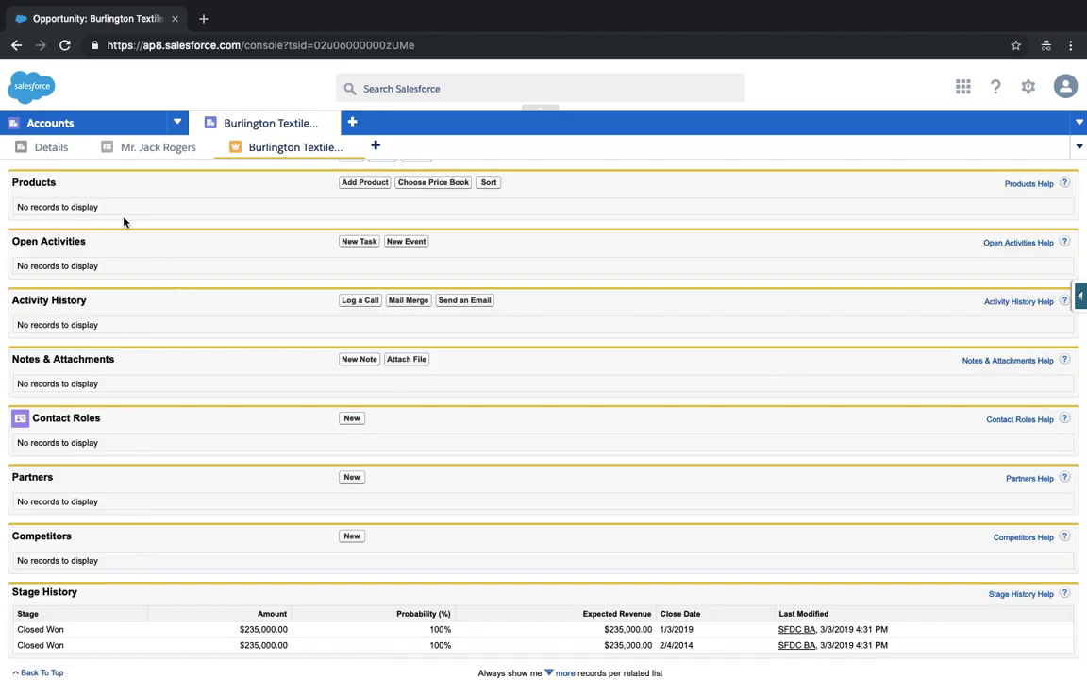
- Open the structural failure case subtab, return to Mr. Jack Rogers, and show the user menu
{"action": "left_click", "coordinate": [47, 147]}
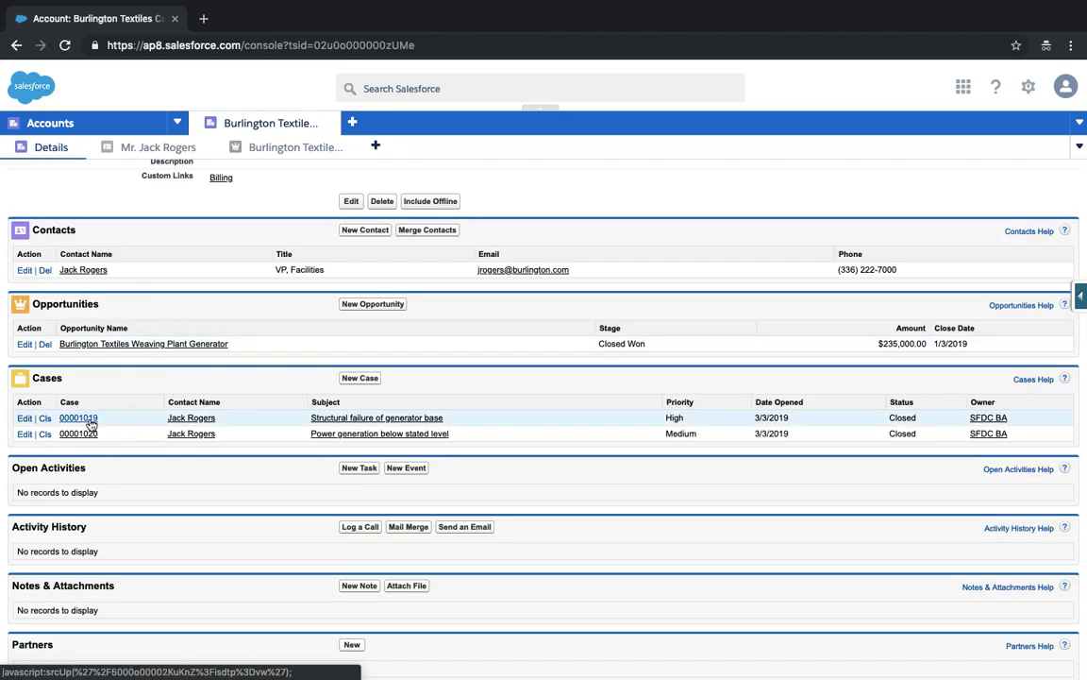
{"action": "left_click", "coordinate": [90, 420]}
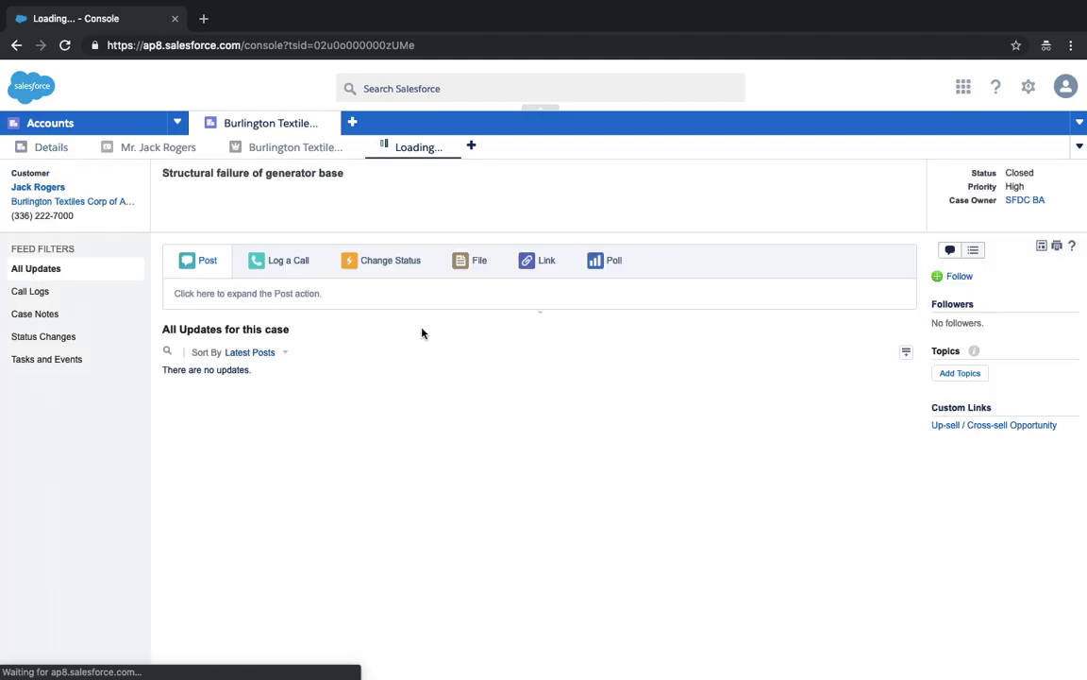
{"action": "left_click", "coordinate": [146, 146]}
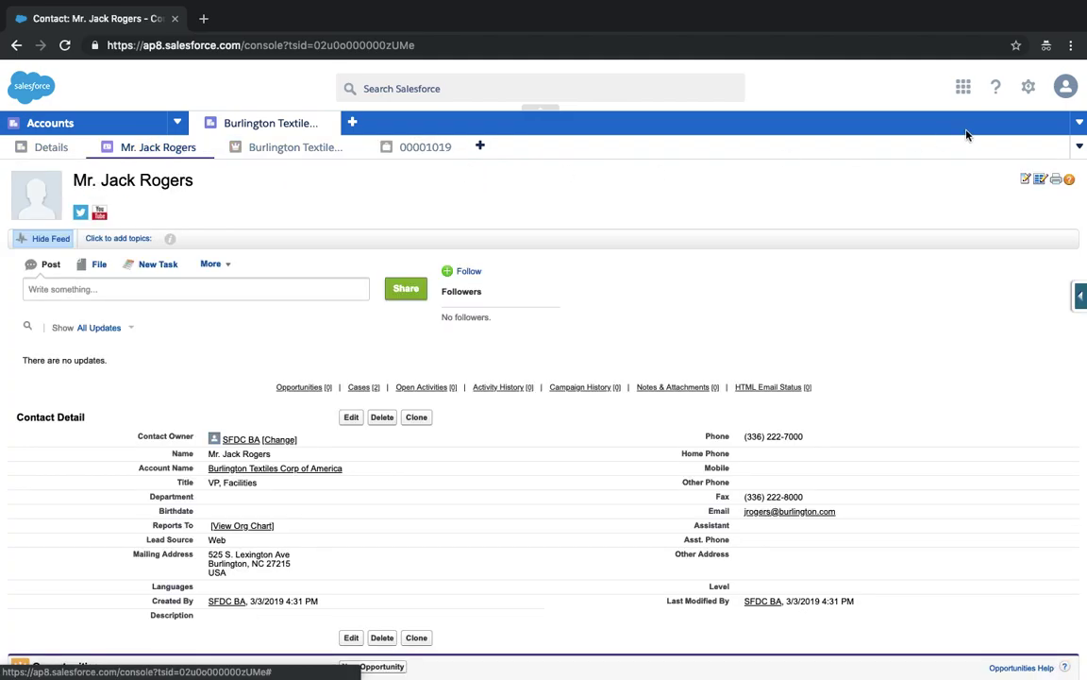
{"action": "left_click", "coordinate": [1064, 87]}
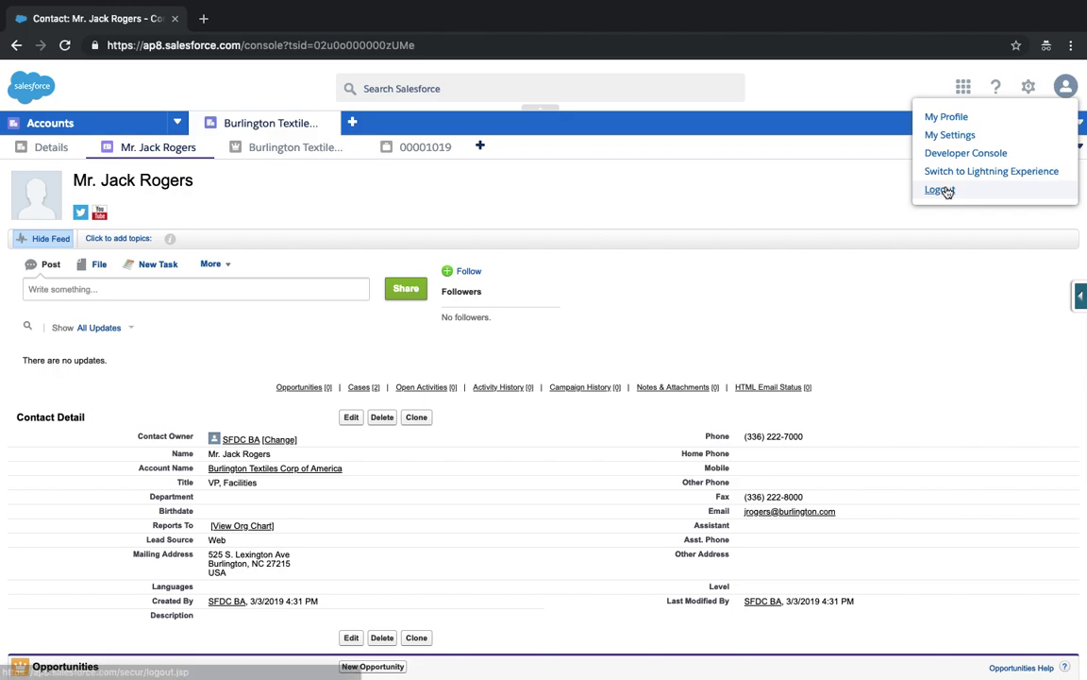
- Log out, sign back in with the admin username and password, and postpone phone registration
{"action": "left_click", "coordinate": [944, 190]}
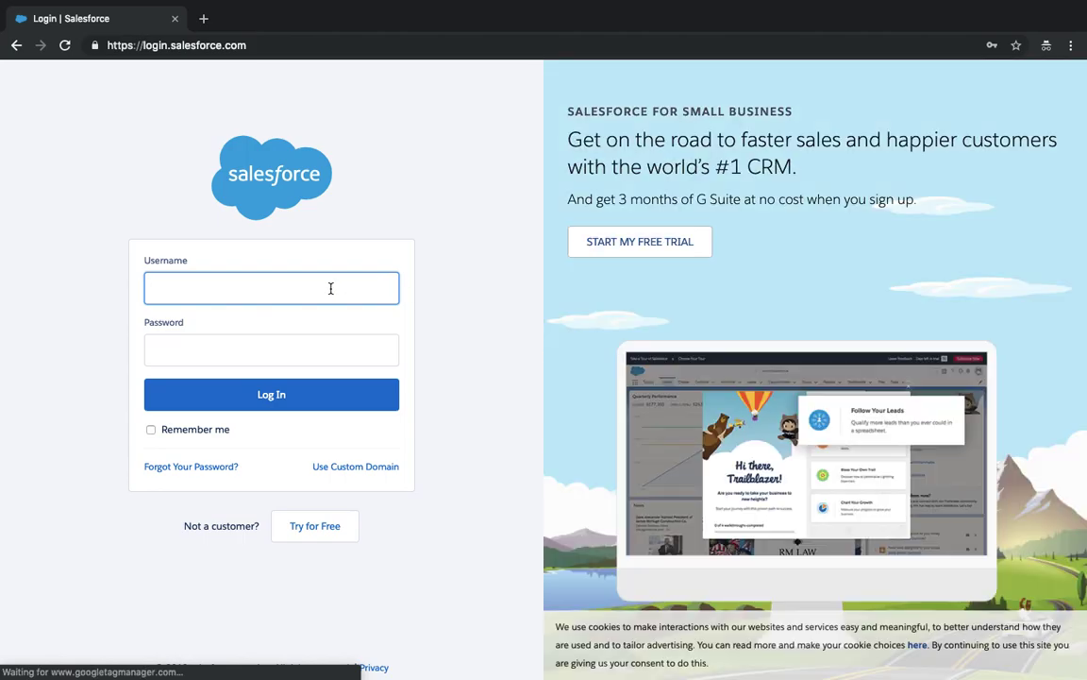
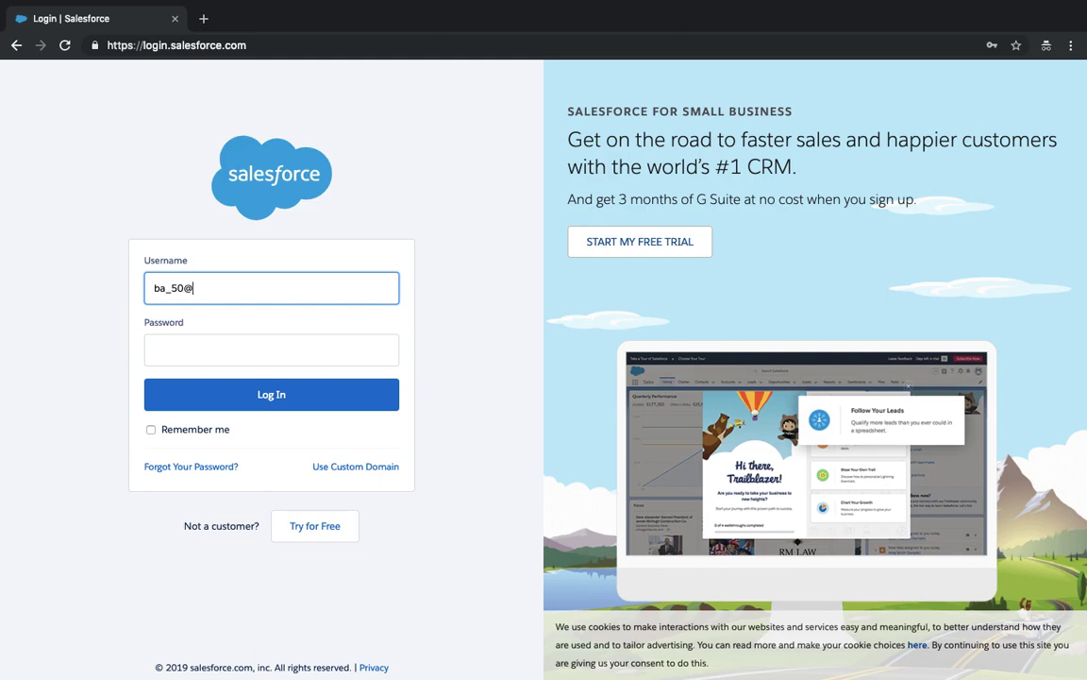
{"action": "key", "text": "Tab"}
{"action": "type", "text": "••••••••••••••"}
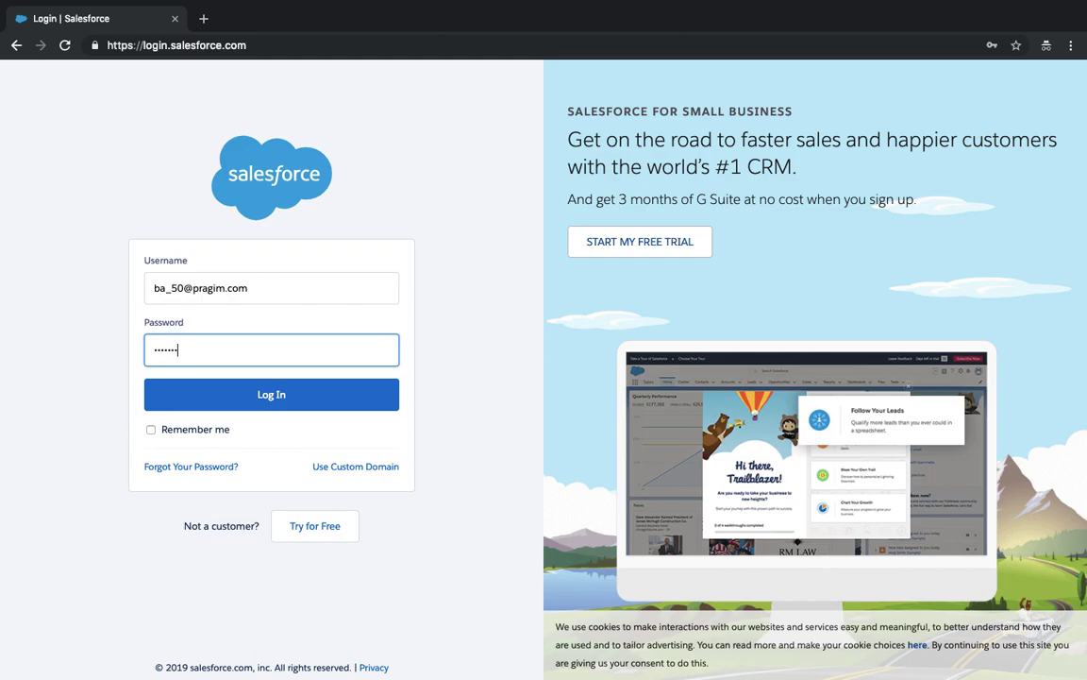
{"action": "key", "text": "Return"}
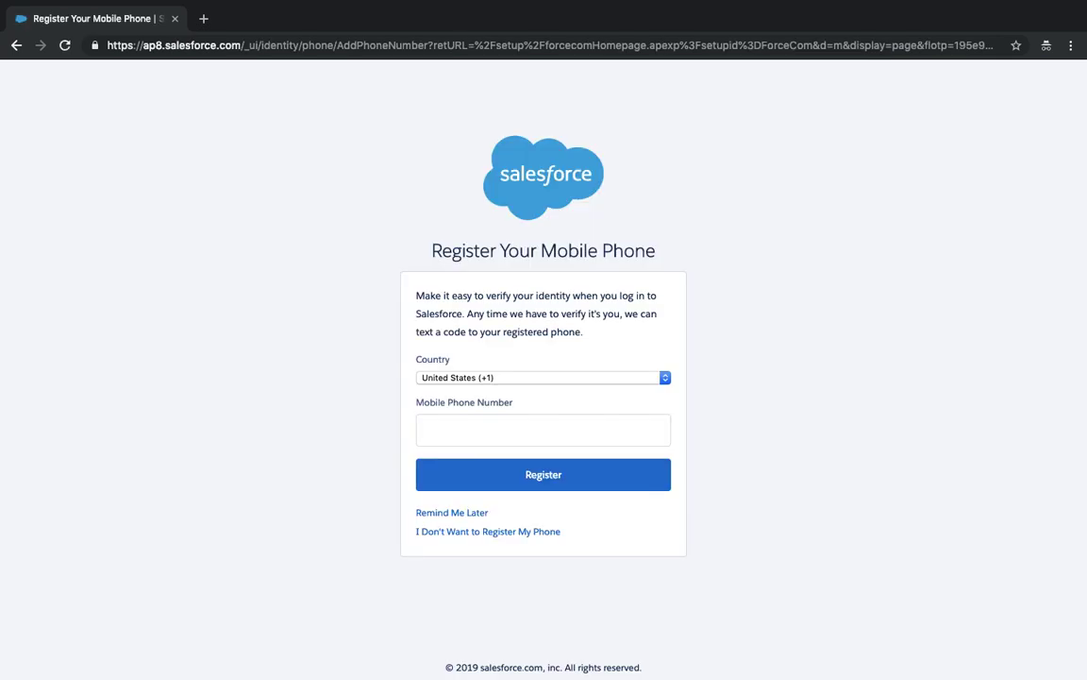
{"action": "left_click", "coordinate": [463, 514]}
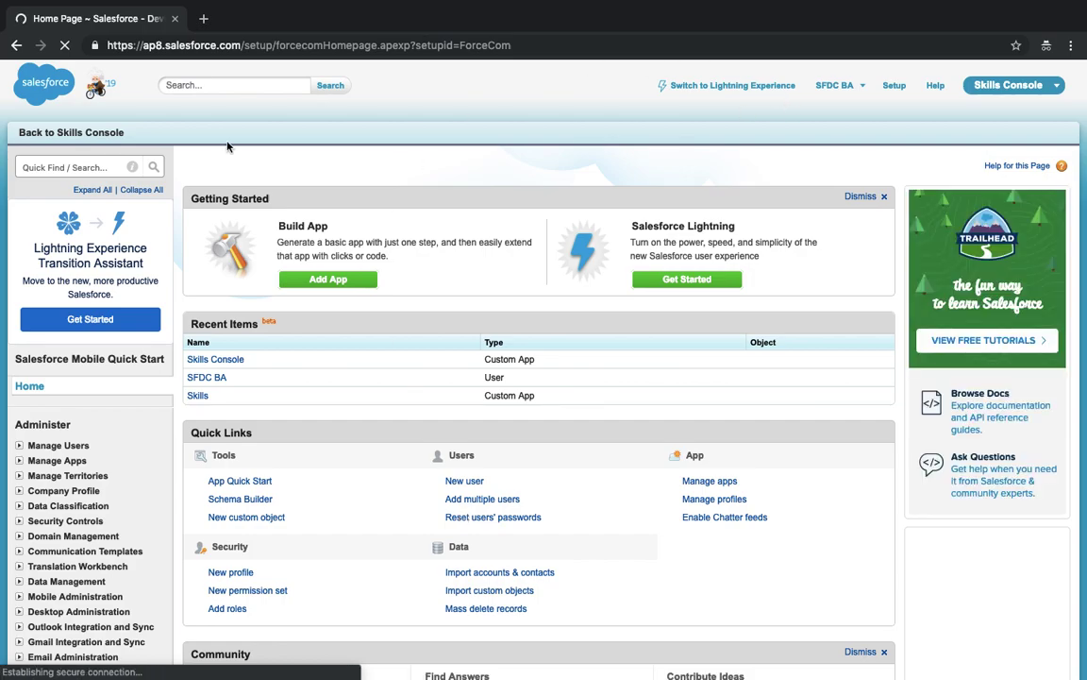
- Return to the Skills Console, then switch to the Sales app
{"action": "left_click", "coordinate": [84, 142]}
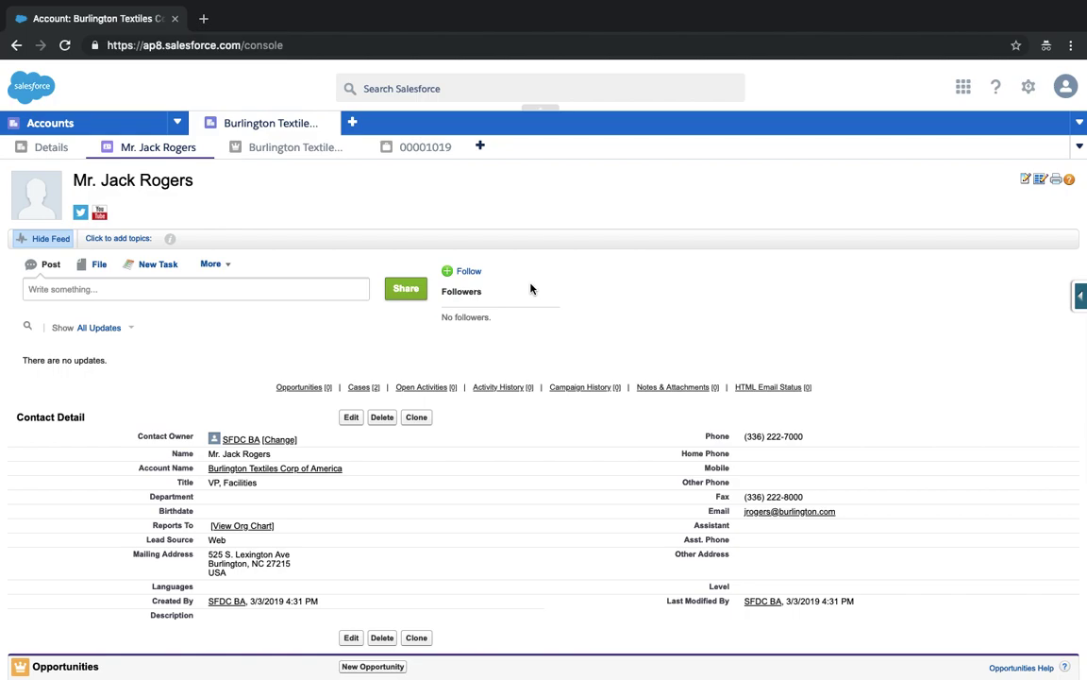
{"action": "left_click", "coordinate": [1067, 91]}
{"action": "left_click", "coordinate": [962, 93]}
{"action": "left_click", "coordinate": [870, 113]}
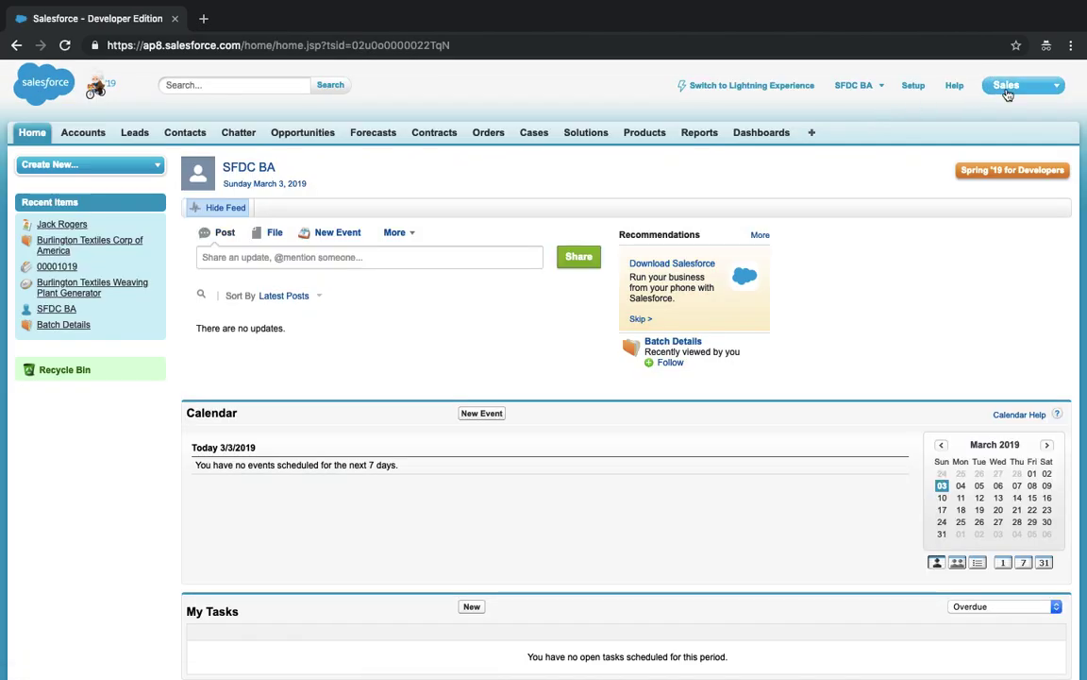
- Switch back to Skills Console, then move to the Skills app
{"action": "left_click", "coordinate": [1008, 87]}
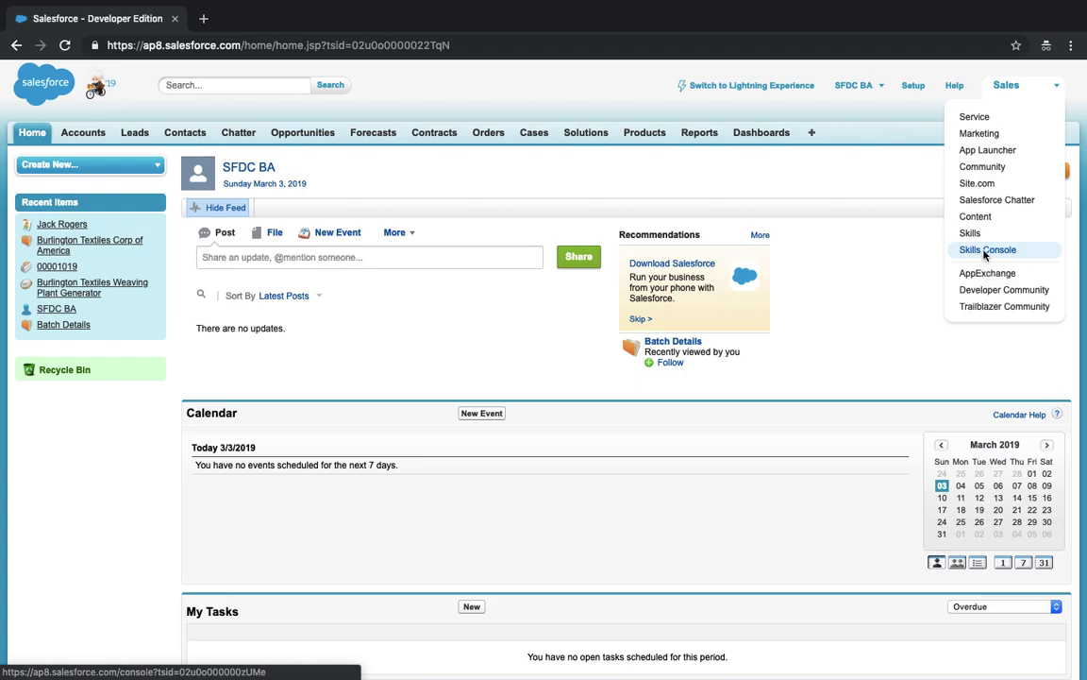
{"action": "left_click", "coordinate": [985, 250]}
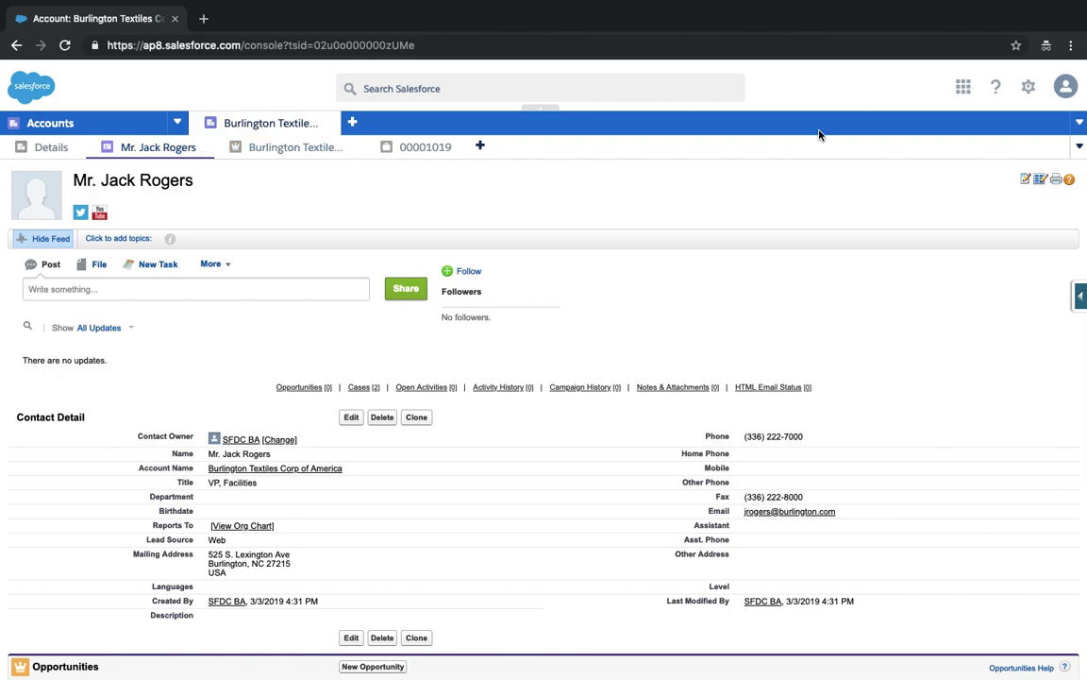
{"action": "left_click", "coordinate": [966, 88]}
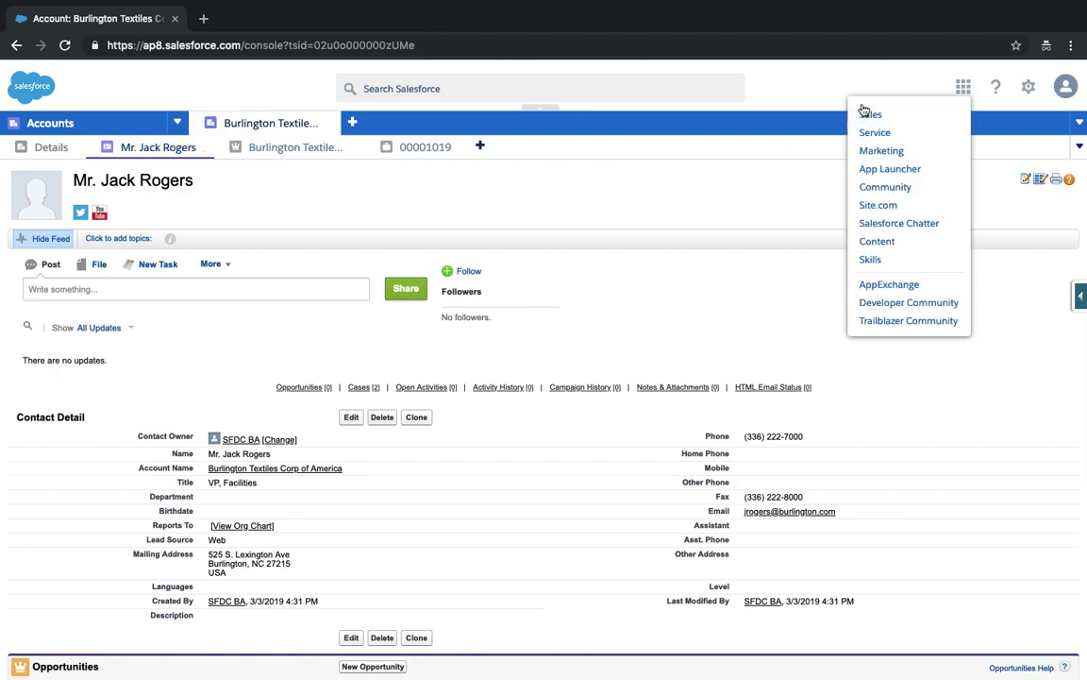
{"action": "left_click", "coordinate": [870, 260]}
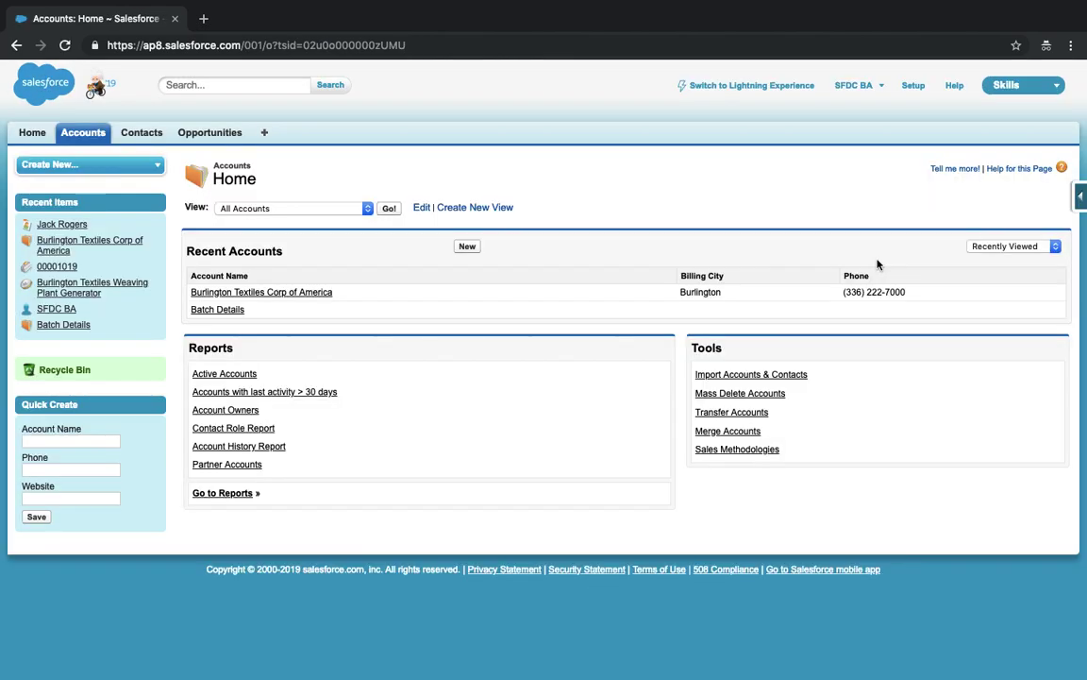
{"action": "key", "text": "ctrl+Left"}
{"action": "key", "text": "ctrl+Right"}
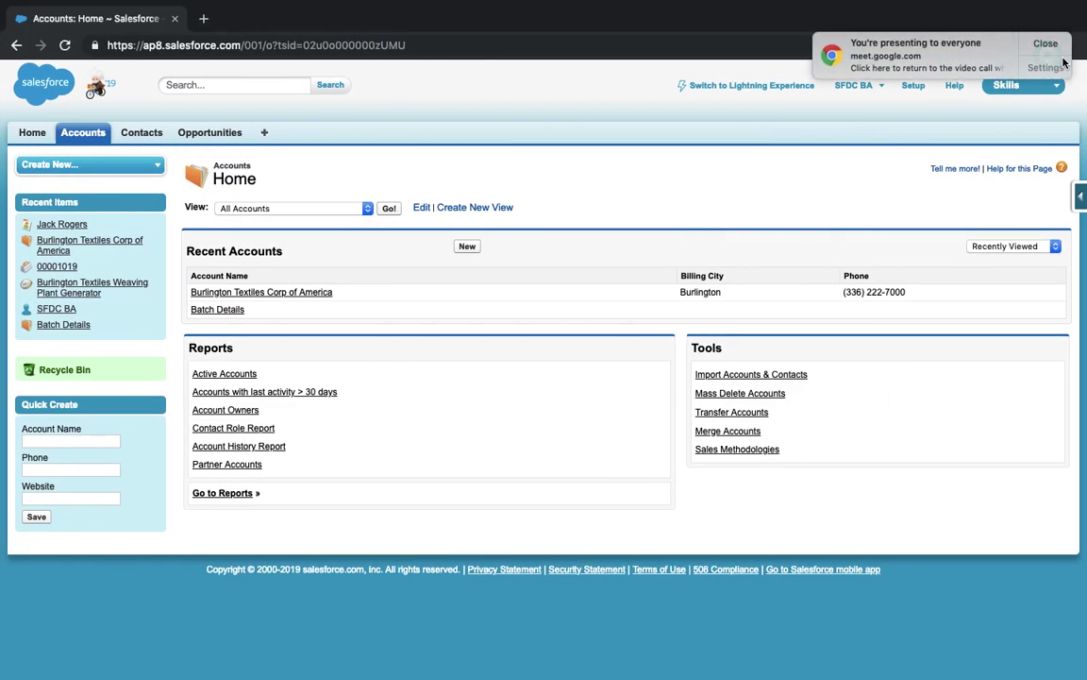
{"action": "left_click", "coordinate": [1063, 63]}
{"action": "key", "text": "ctrl+Right"}
{"action": "left_click", "coordinate": [1046, 43]}
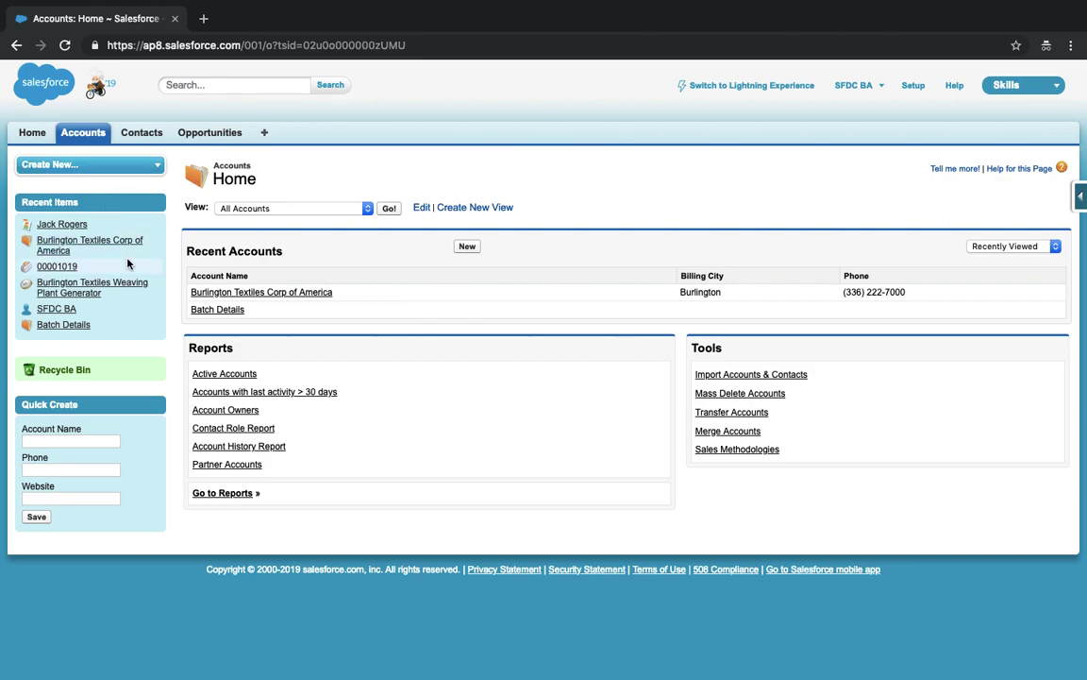
{"action": "mouse_move", "coordinate": [128, 264]}
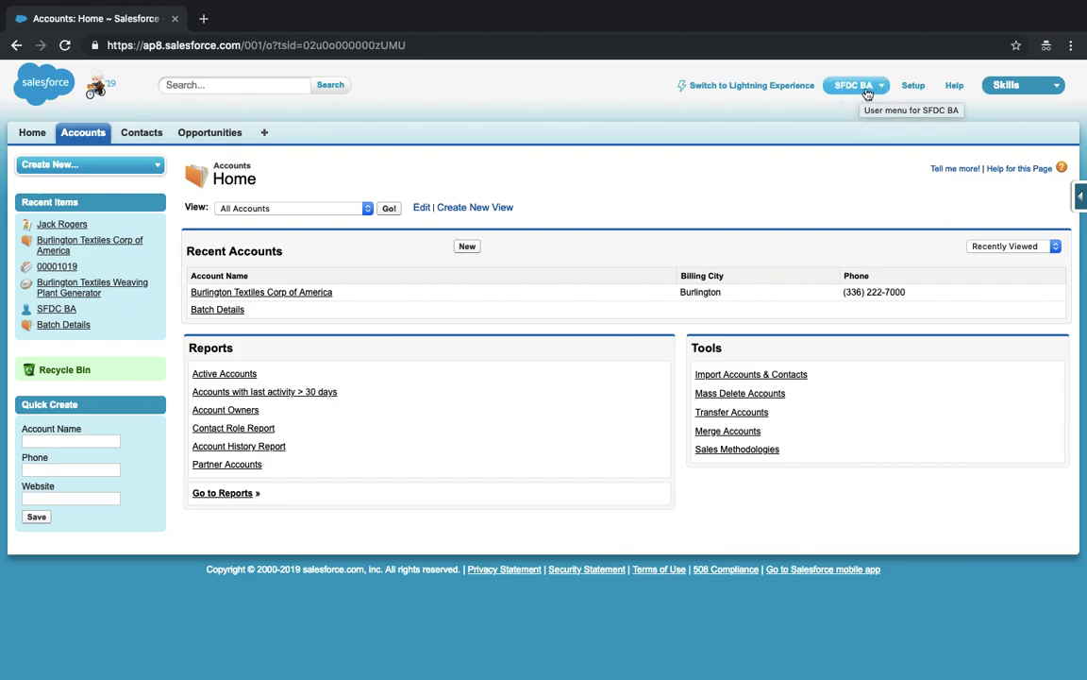
- Find Users via Setup Quick Find 'users' and open the System Administrator's user record
{"action": "left_click", "coordinate": [913, 86]}
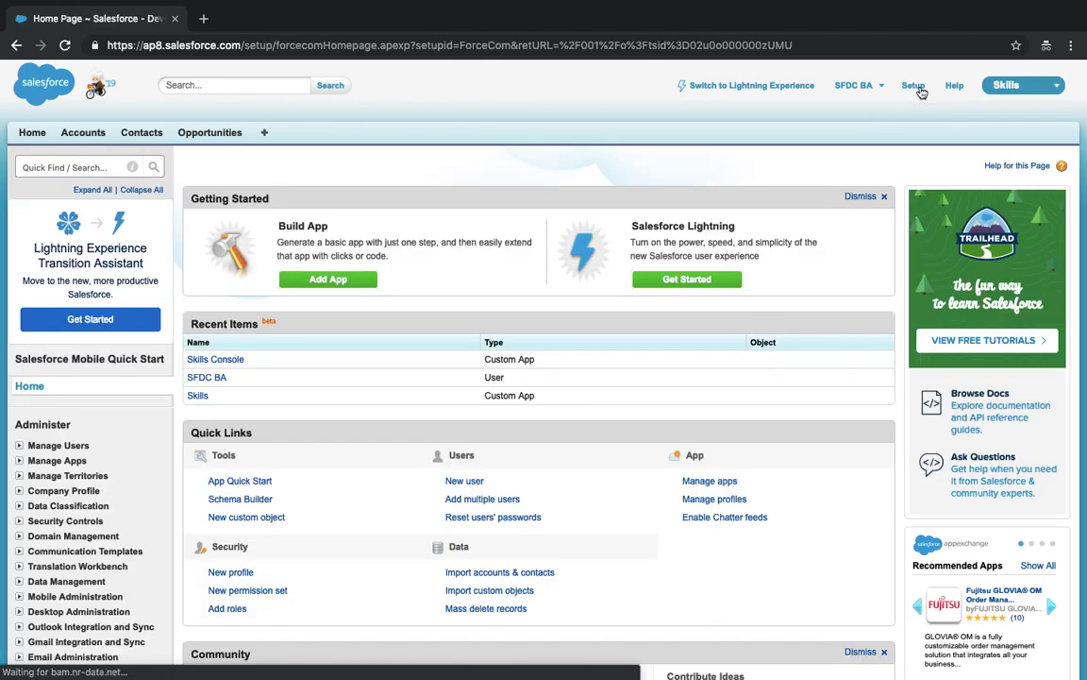
{"action": "left_click", "coordinate": [63, 167]}
{"action": "type", "text": "users"}
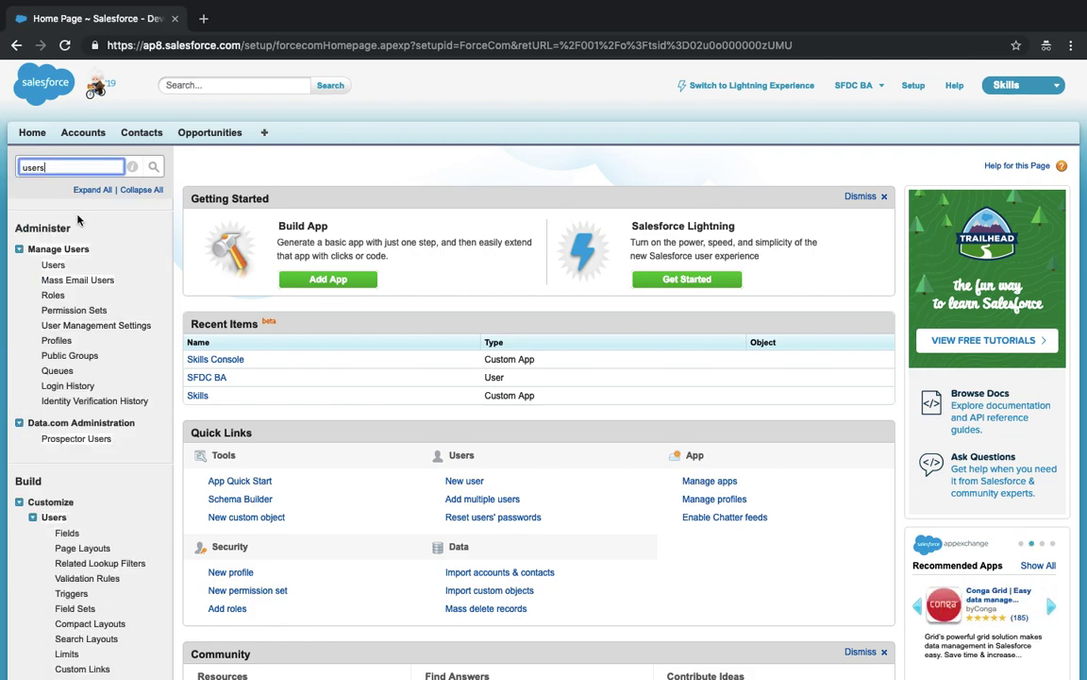
{"action": "left_click", "coordinate": [51, 265]}
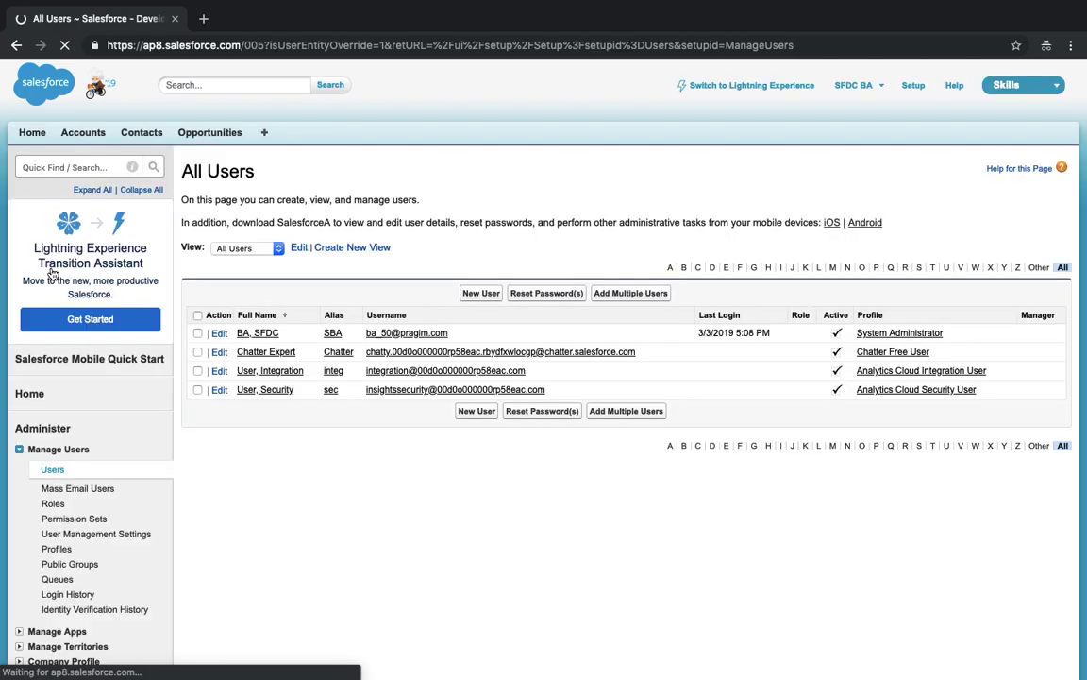
{"action": "left_click", "coordinate": [409, 336]}
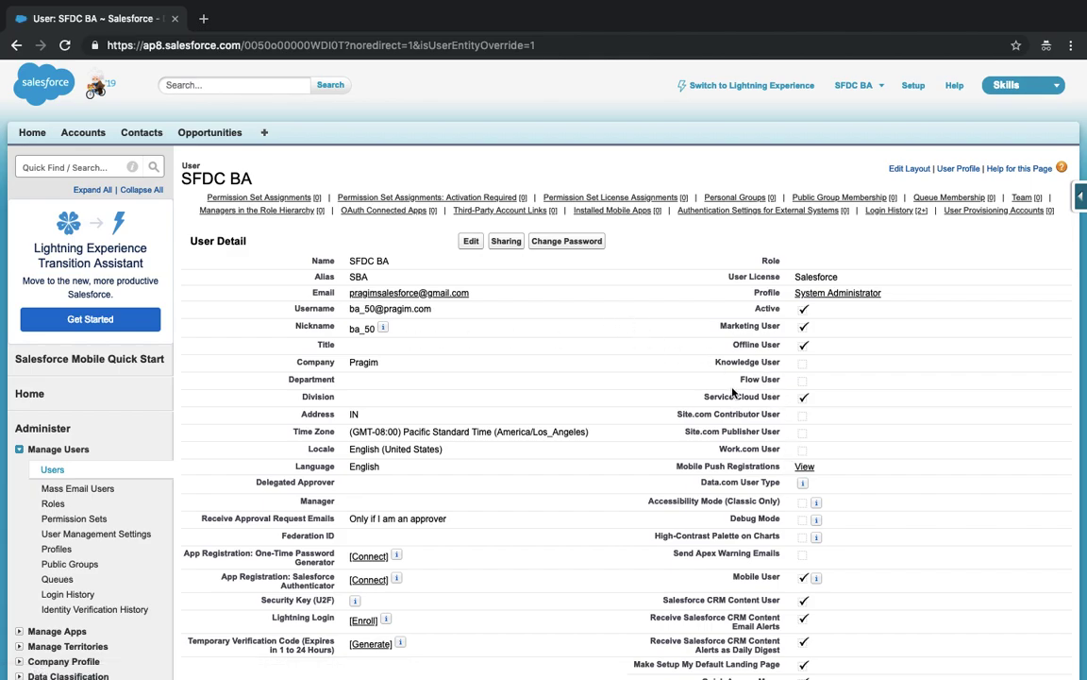
- Highlight the Service Cloud User setting and the Salesforce user licence value
{"action": "left_click_drag", "start_coordinate": [701, 402], "coordinate": [824, 403]}
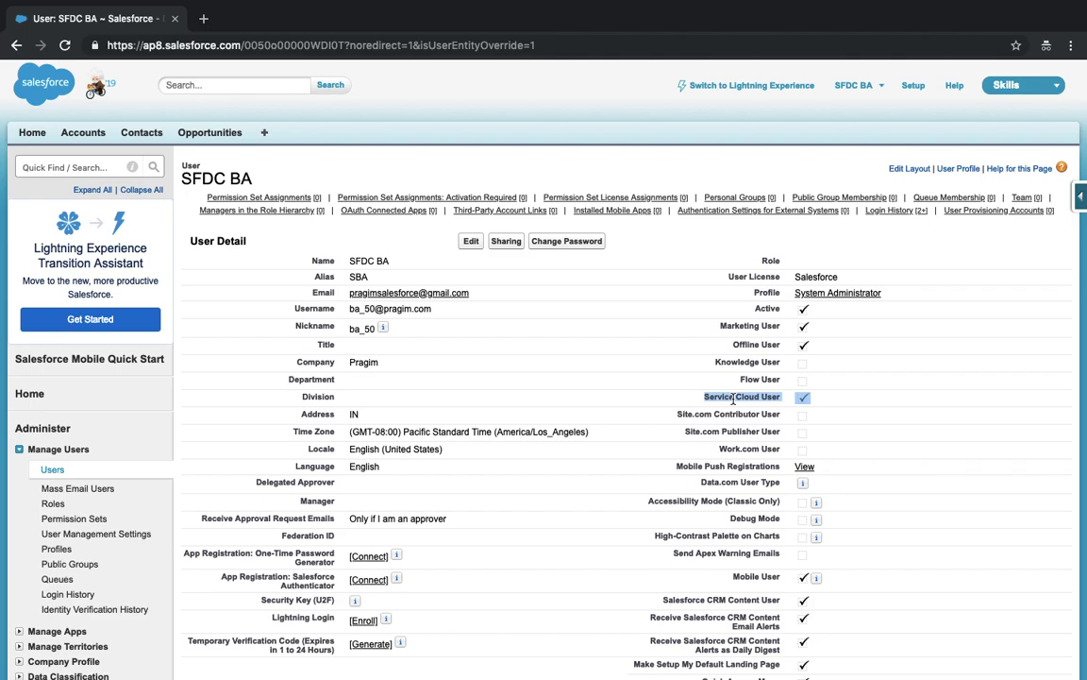
{"action": "left_click", "coordinate": [817, 277]}
{"action": "double_click", "coordinate": [817, 276]}
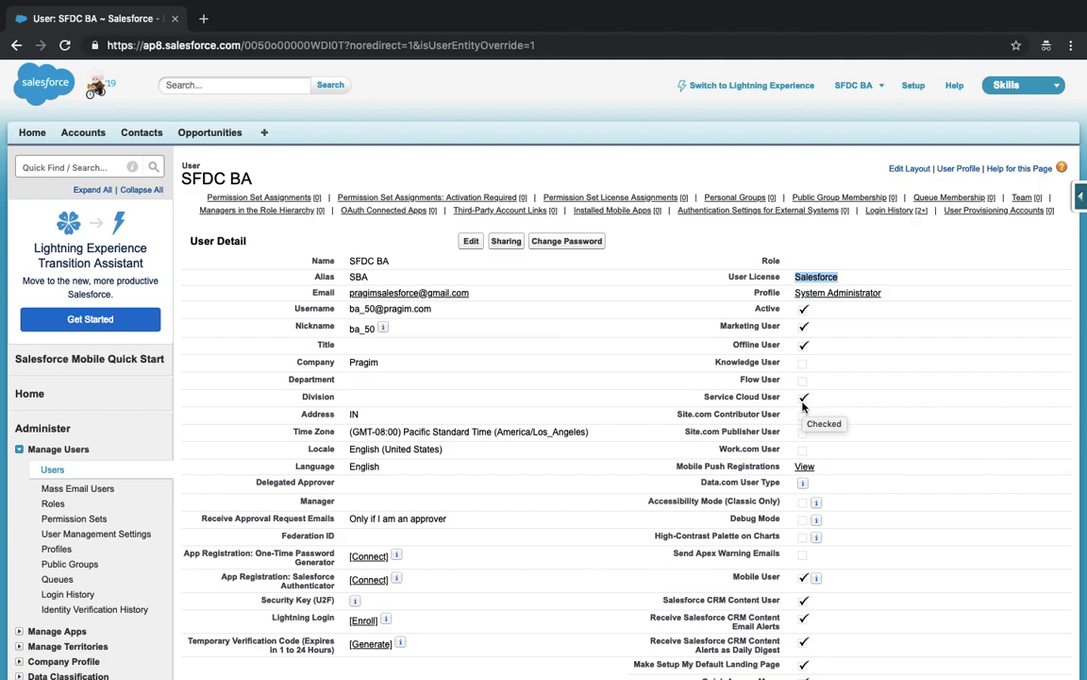
{"action": "scroll", "coordinate": [803, 406], "scroll_direction": "down", "scroll_amount": 2}
{"action": "scroll", "coordinate": [804, 406], "scroll_direction": "up", "scroll_amount": 2}
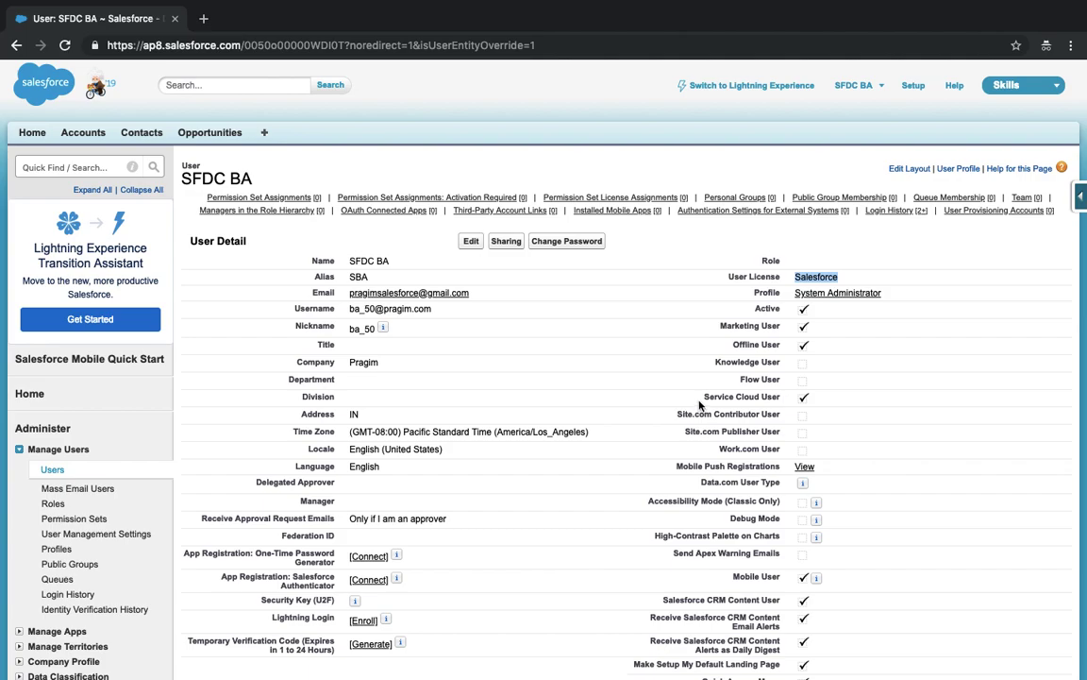
- Highlight the Service Cloud User setting again, then go to the Accounts home page
{"action": "left_click_drag", "start_coordinate": [701, 397], "coordinate": [854, 403]}
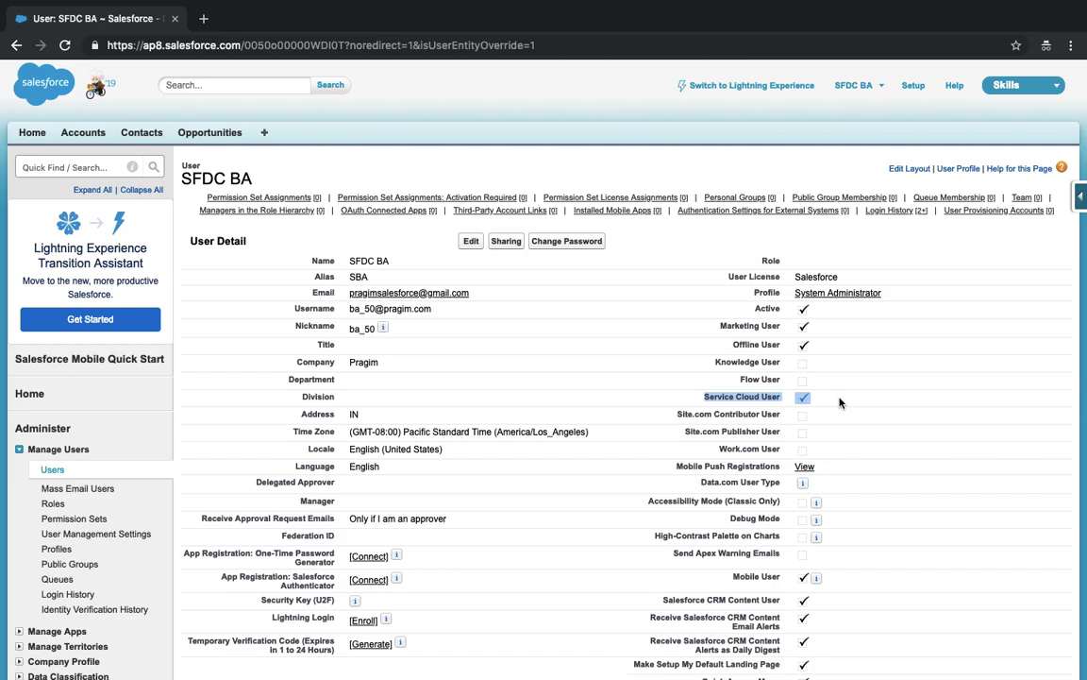
{"action": "left_click", "coordinate": [840, 403]}
{"action": "scroll", "coordinate": [772, 401], "scroll_direction": "down", "scroll_amount": 5}
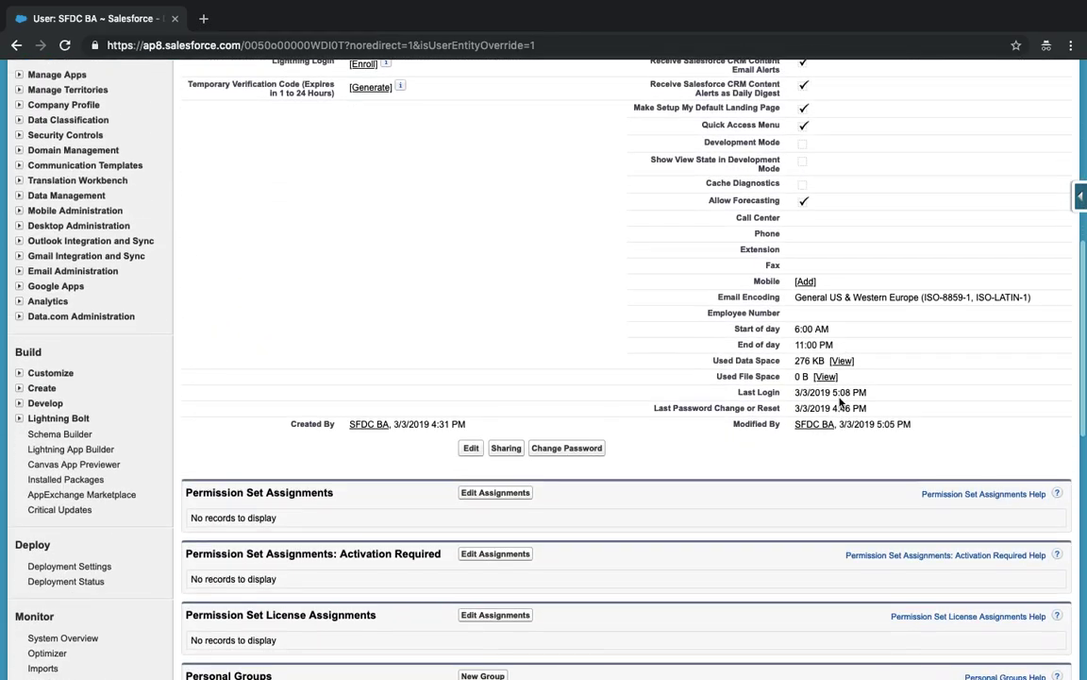
{"action": "scroll", "coordinate": [772, 400], "scroll_direction": "up", "scroll_amount": 5}
{"action": "mouse_move", "coordinate": [426, 198]}
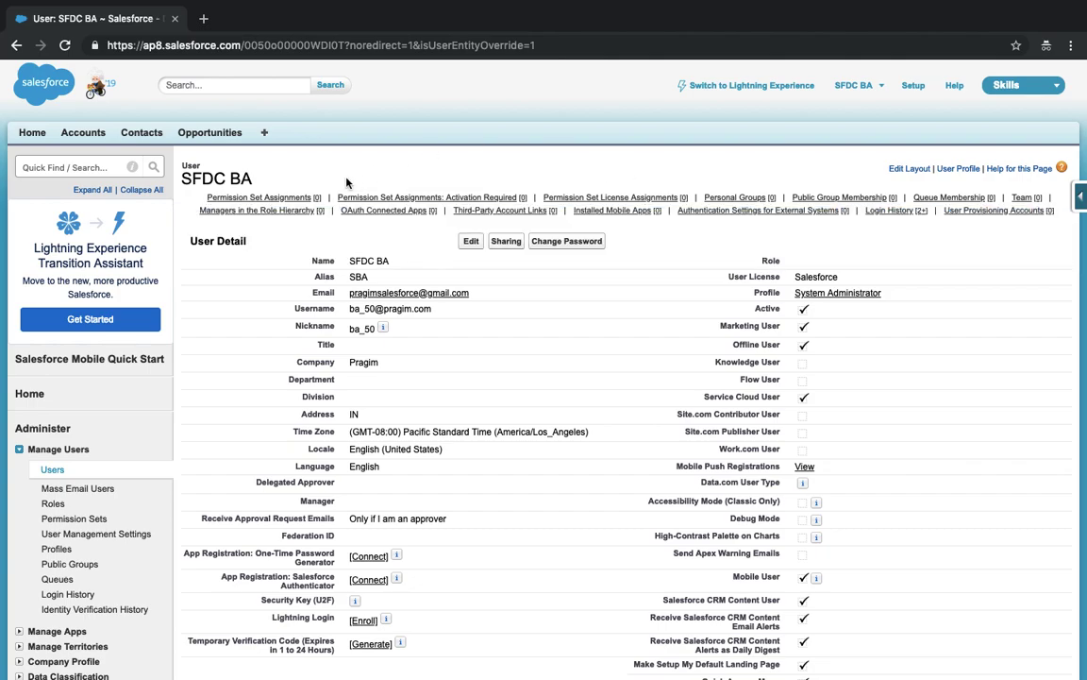
{"action": "left_click", "coordinate": [90, 138]}
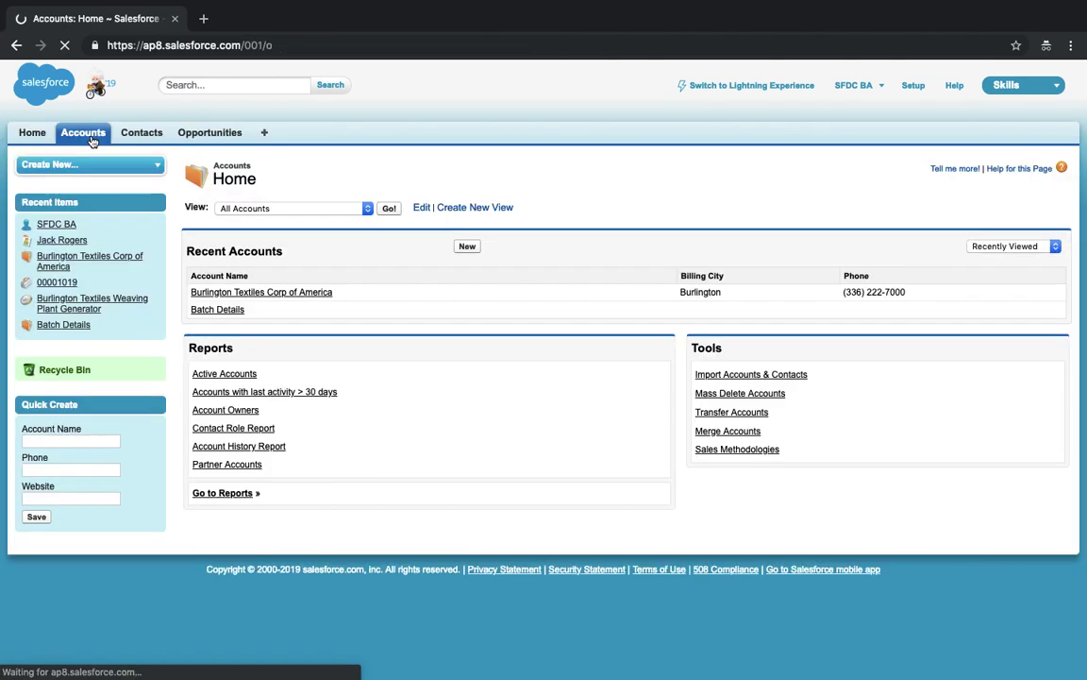
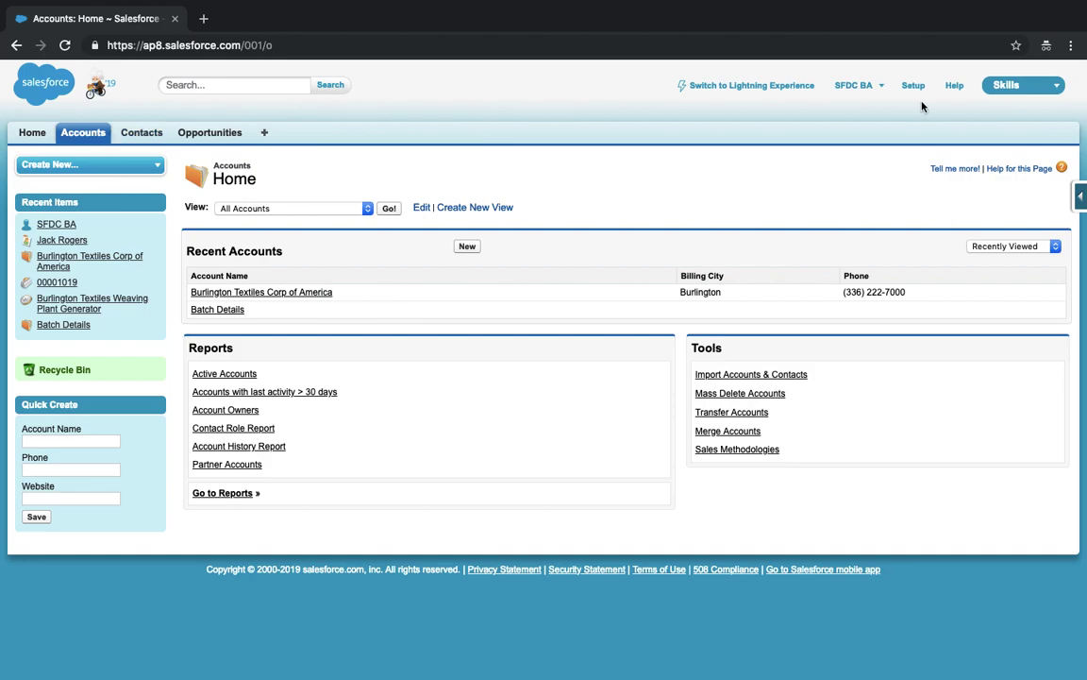
- Look over the app list and the All Tabs page, then return to the Accounts home page
{"action": "left_click", "coordinate": [1017, 87]}
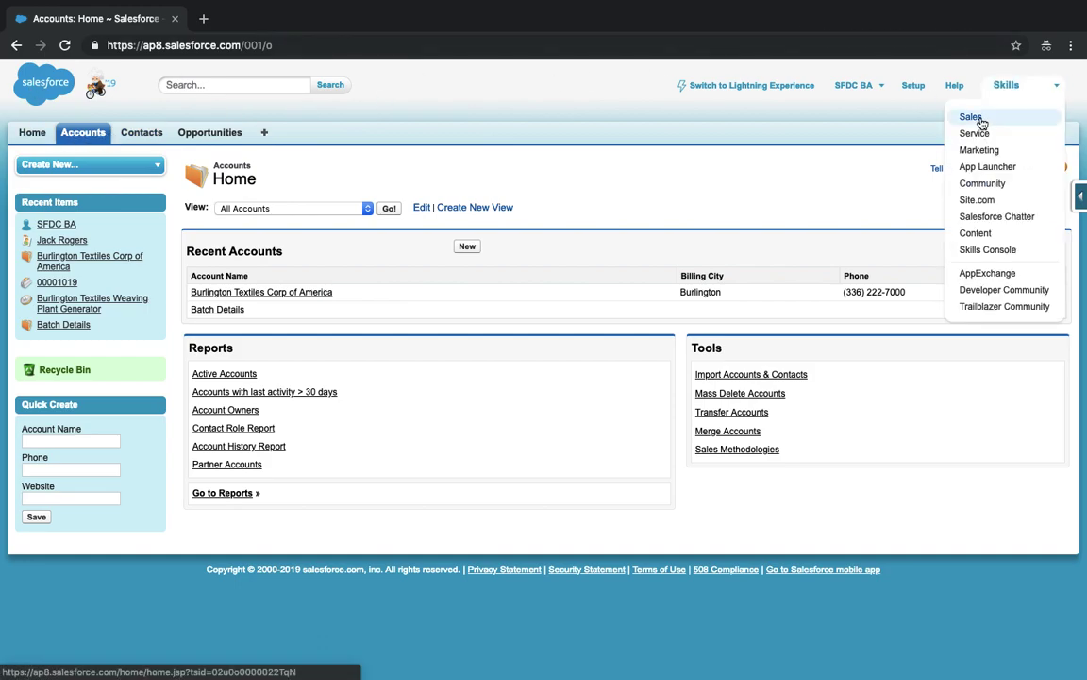
{"action": "left_click", "coordinate": [513, 79]}
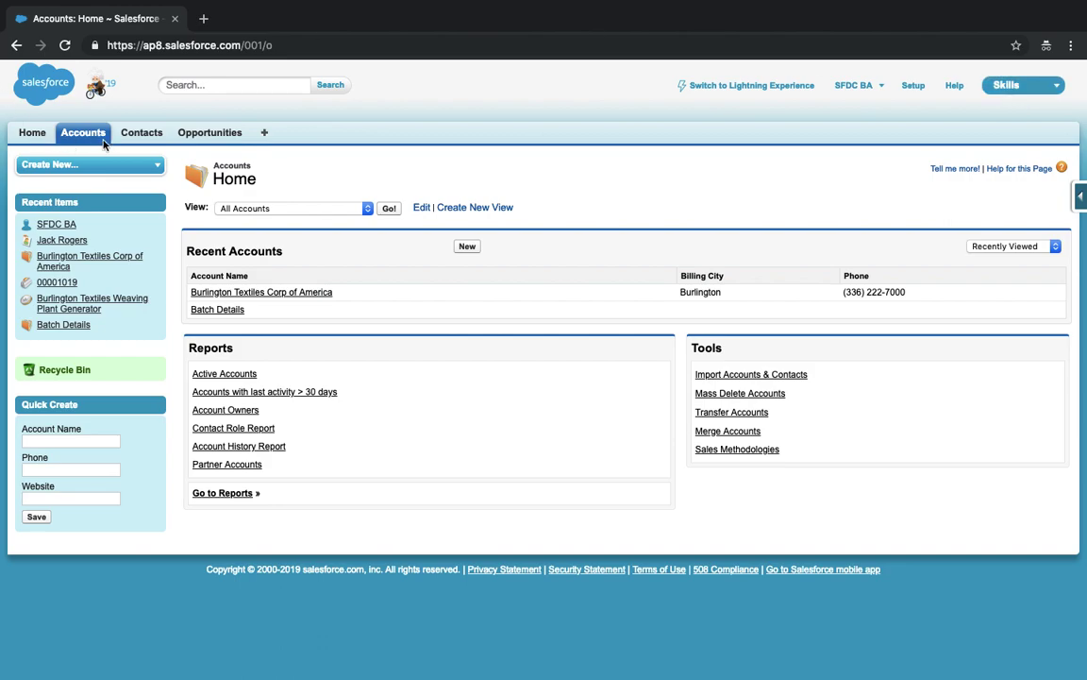
{"action": "left_click", "coordinate": [263, 134]}
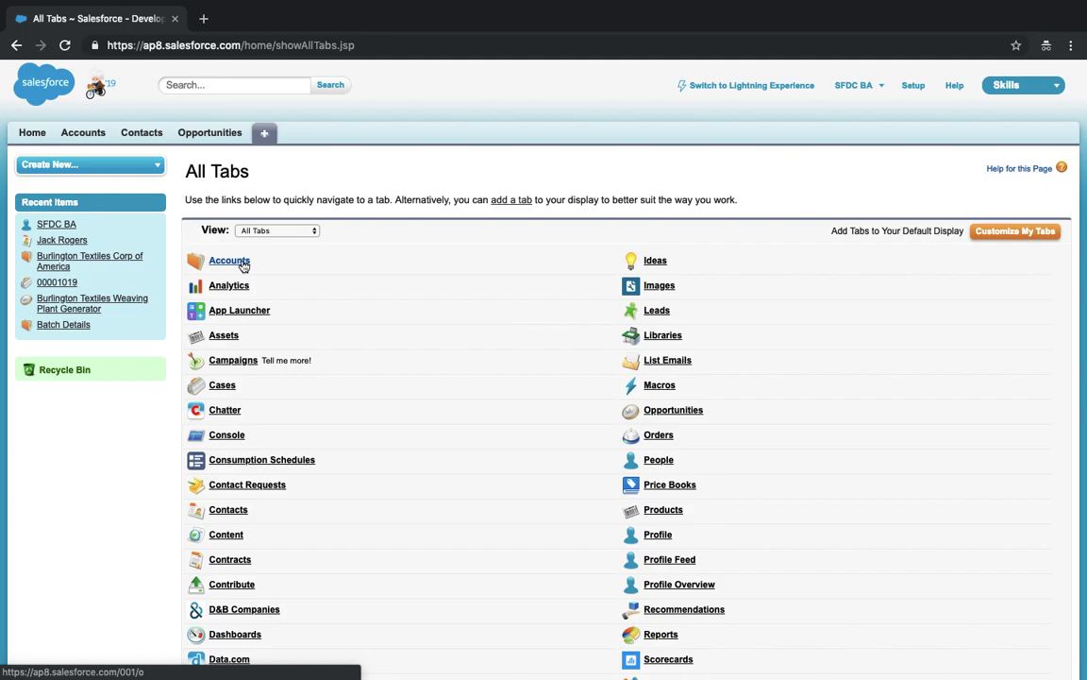
{"action": "left_click", "coordinate": [229, 261]}
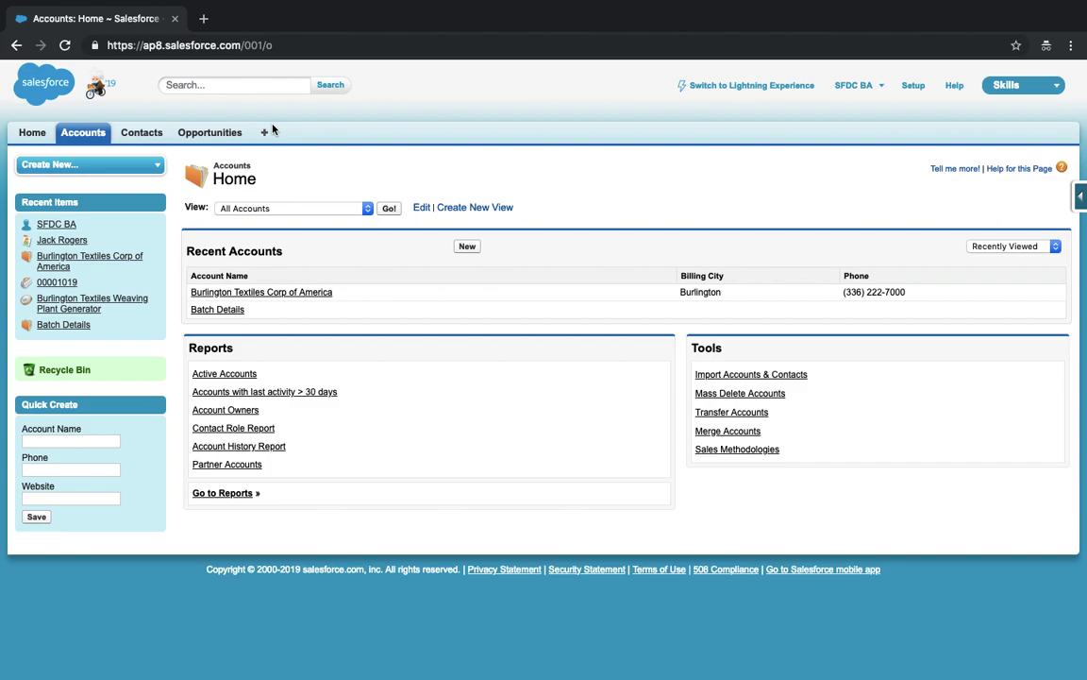
- Find Users in Setup with Quick Find 'users' and open the users list
{"action": "left_click", "coordinate": [918, 86]}
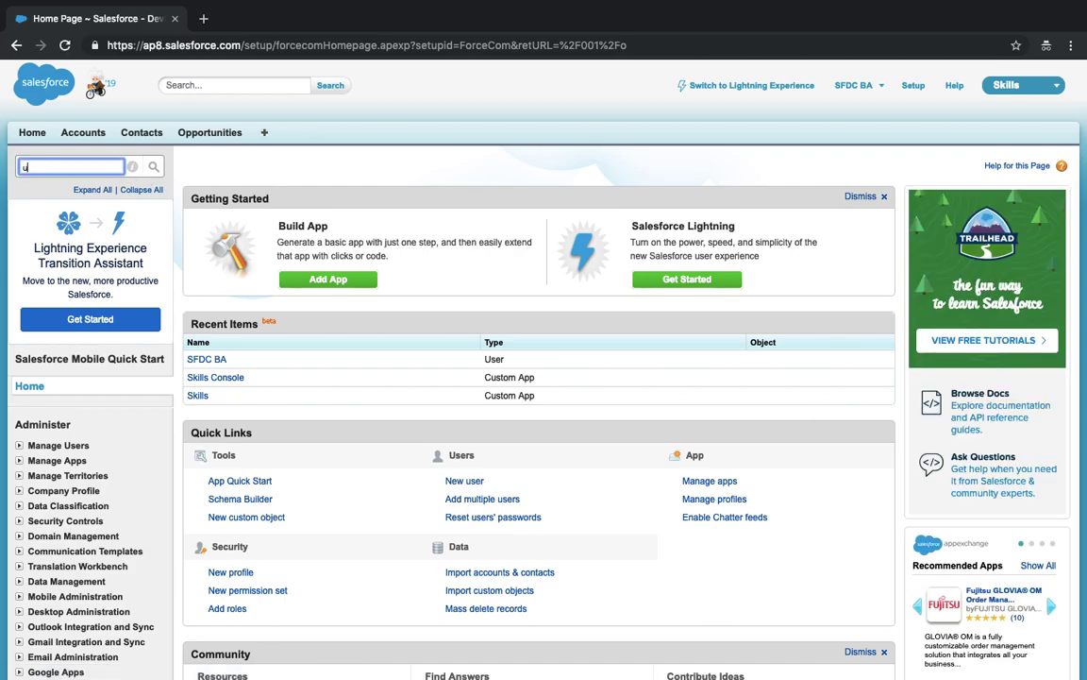
{"action": "type", "text": "uesr"}
{"action": "key", "text": "BackSpace"}
{"action": "key", "text": "BackSpace"}
{"action": "key", "text": "BackSpace"}
{"action": "type", "text": "s"}
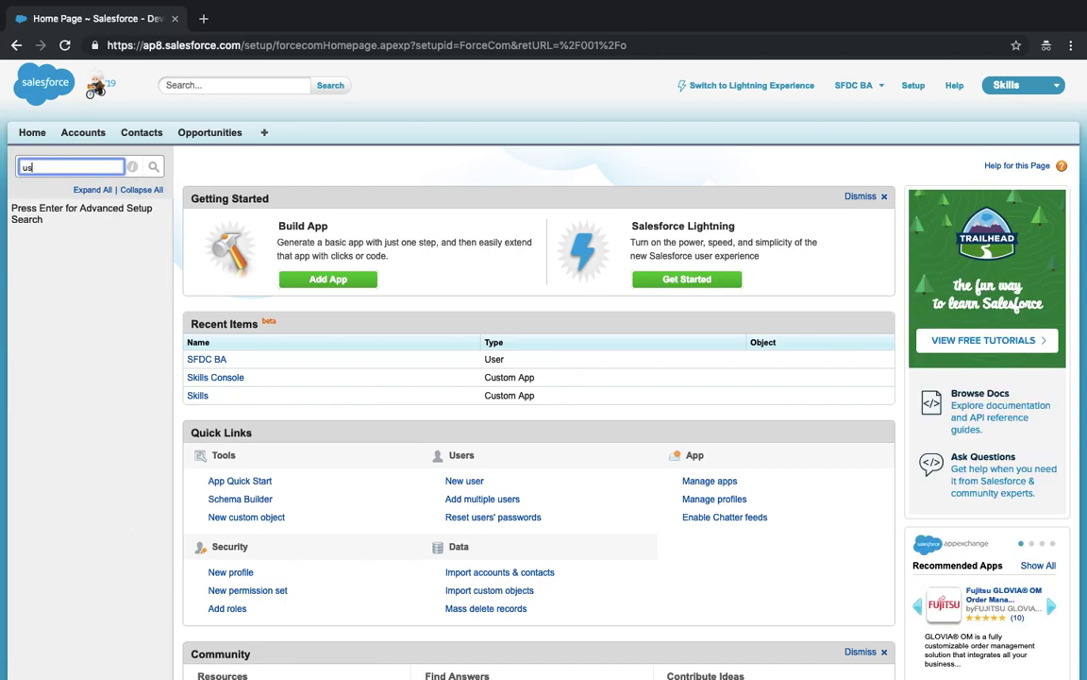
{"action": "type", "text": "ers"}
{"action": "left_click", "coordinate": [52, 266]}
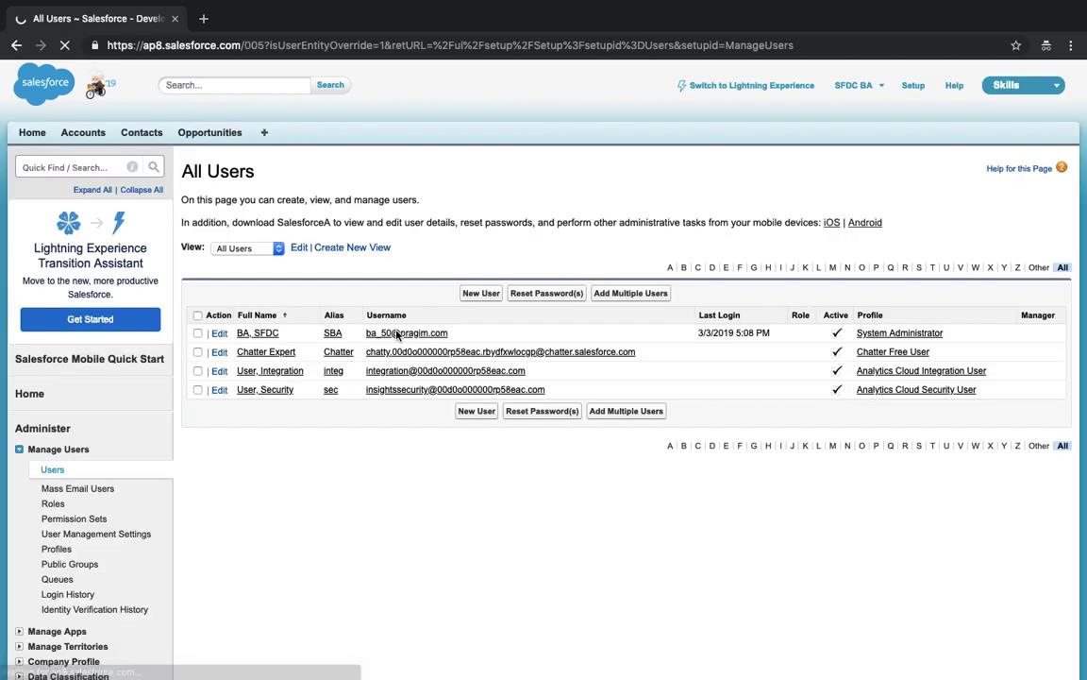
- Open the System Administrator profile and scroll through its Tab Settings and back up
{"action": "left_click", "coordinate": [900, 335]}
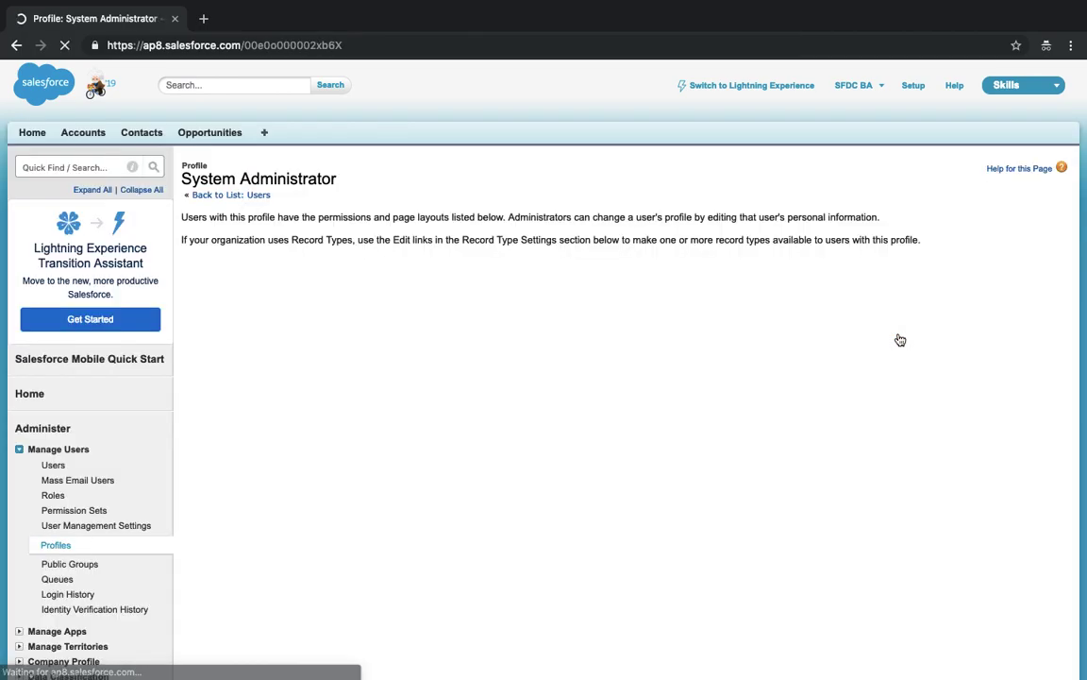
{"action": "scroll", "coordinate": [900, 340], "scroll_direction": "down", "scroll_amount": 15}
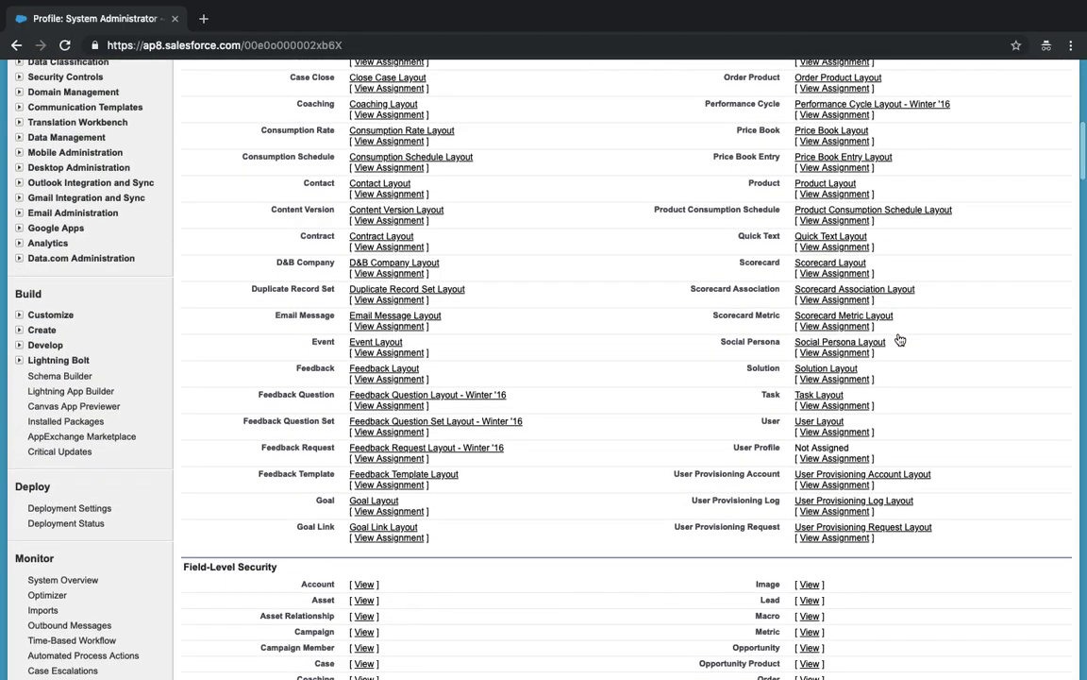
{"action": "scroll", "coordinate": [899, 340], "scroll_direction": "down", "scroll_amount": 4}
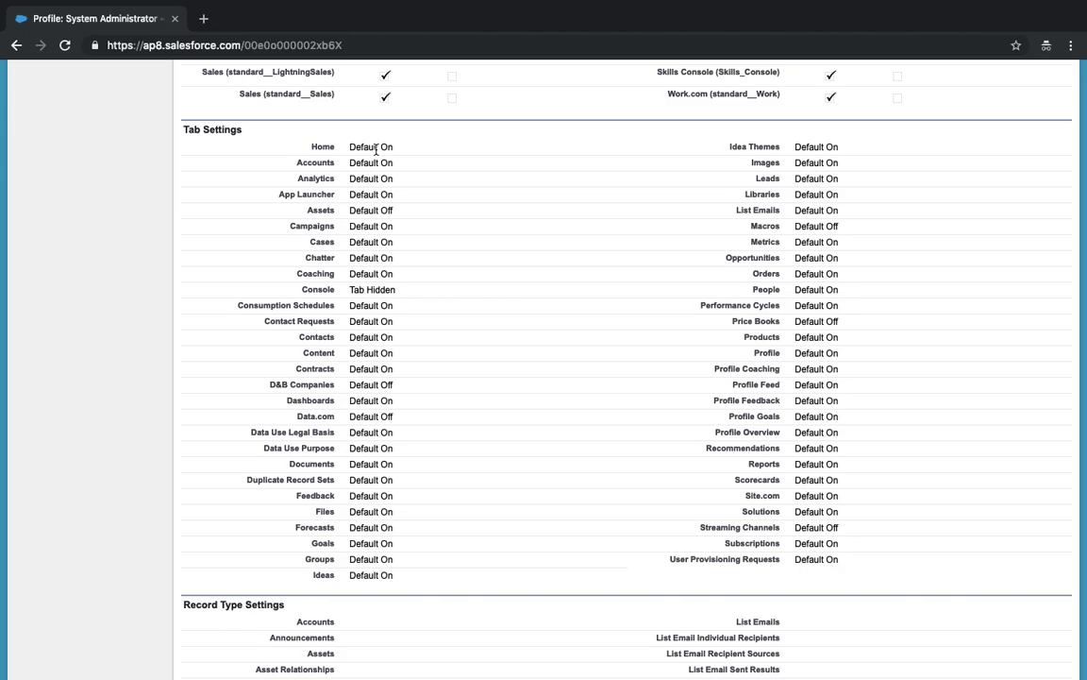
{"action": "scroll", "coordinate": [376, 149], "scroll_direction": "up", "scroll_amount": 15}
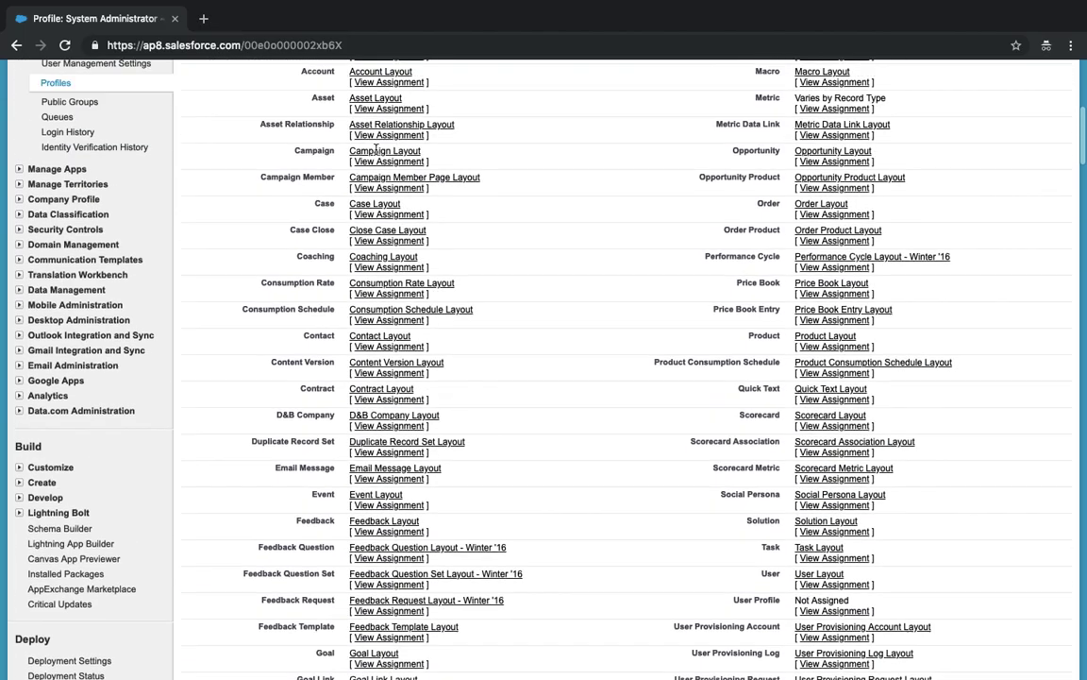
- Set the Accounts tab to Tab Hidden, save the profile, and view All Tabs in a new browser tab
{"action": "left_click", "coordinate": [472, 111]}
{"action": "scroll", "coordinate": [479, 115], "scroll_direction": "down", "scroll_amount": 10}
{"action": "scroll", "coordinate": [479, 115], "scroll_direction": "up", "scroll_amount": 1}
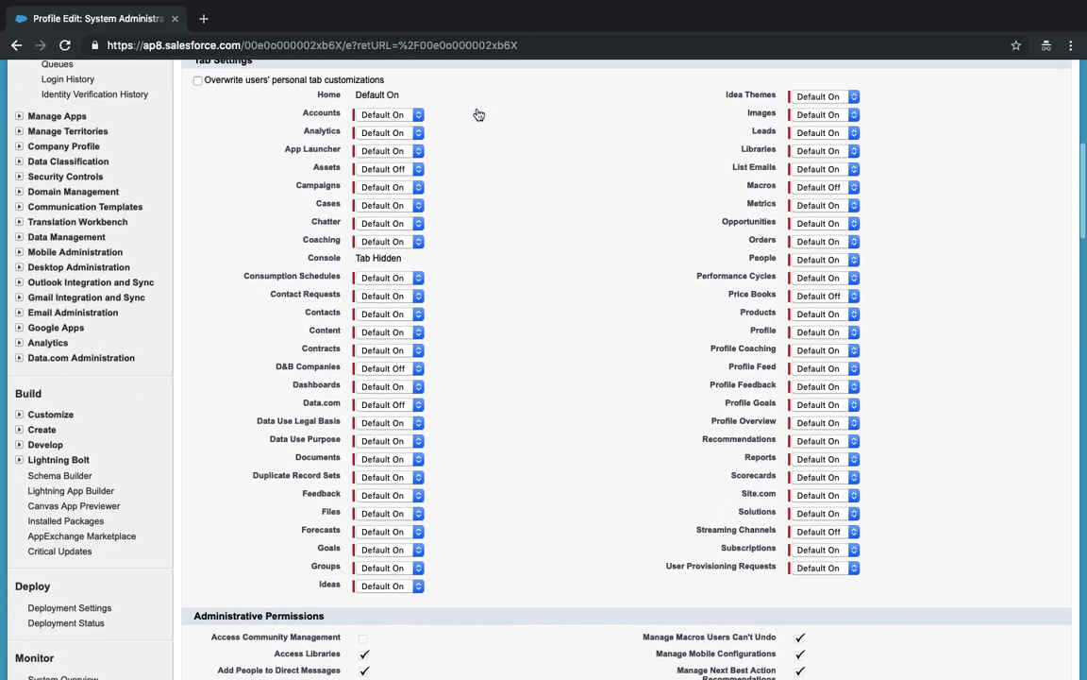
{"action": "left_click", "coordinate": [387, 115]}
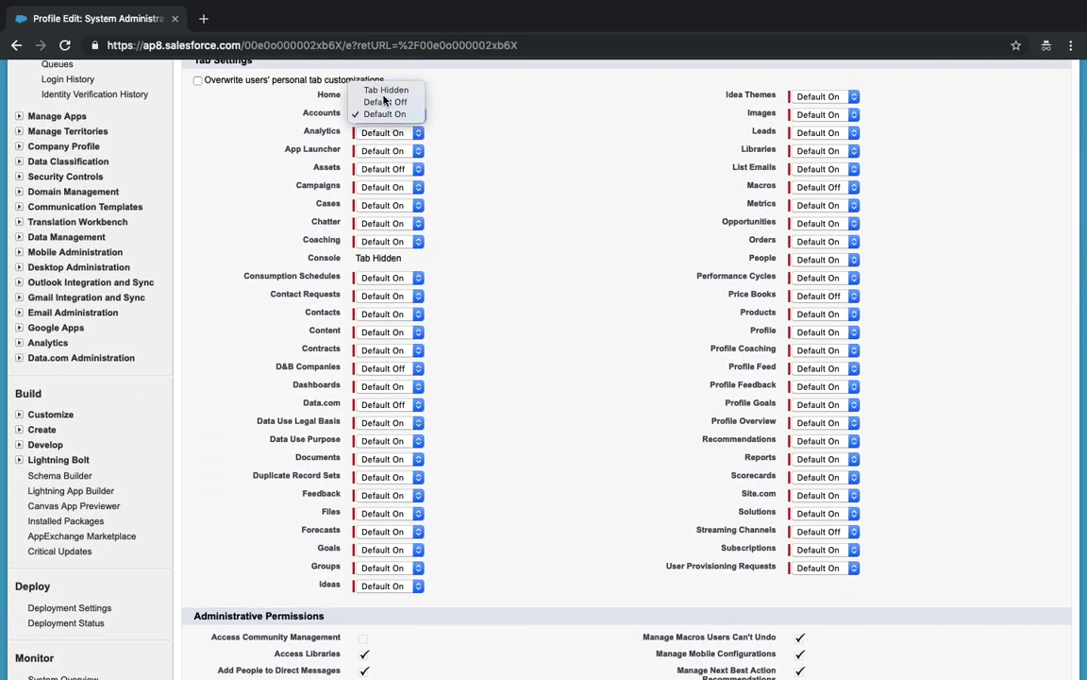
{"action": "left_click", "coordinate": [385, 90]}
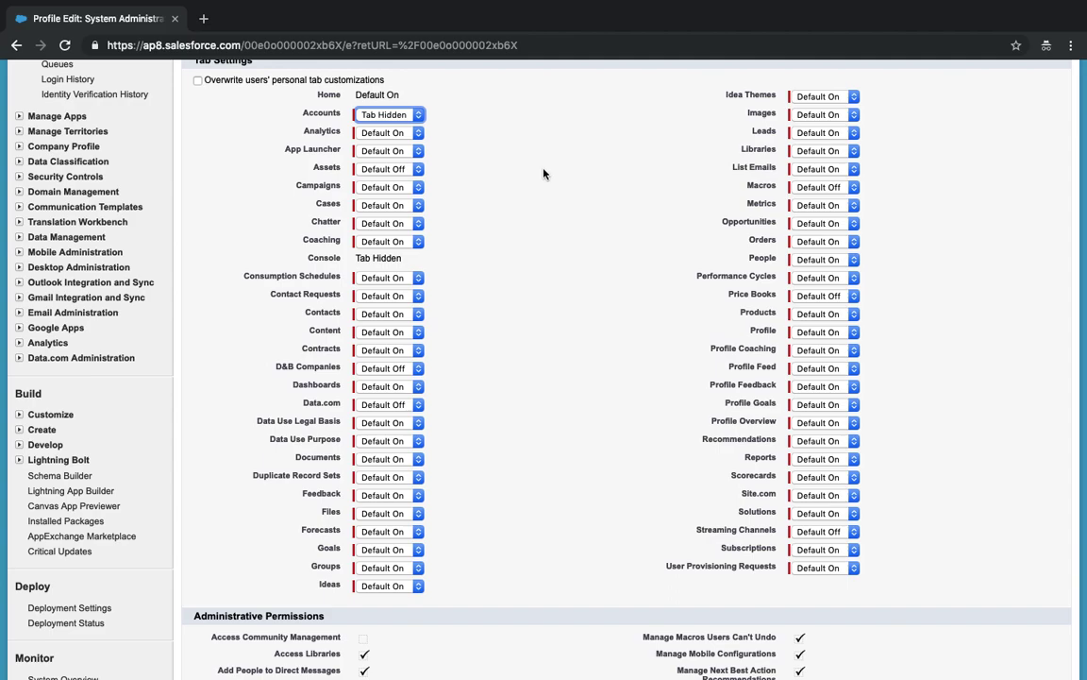
{"action": "scroll", "coordinate": [542, 173], "scroll_direction": "up", "scroll_amount": 5}
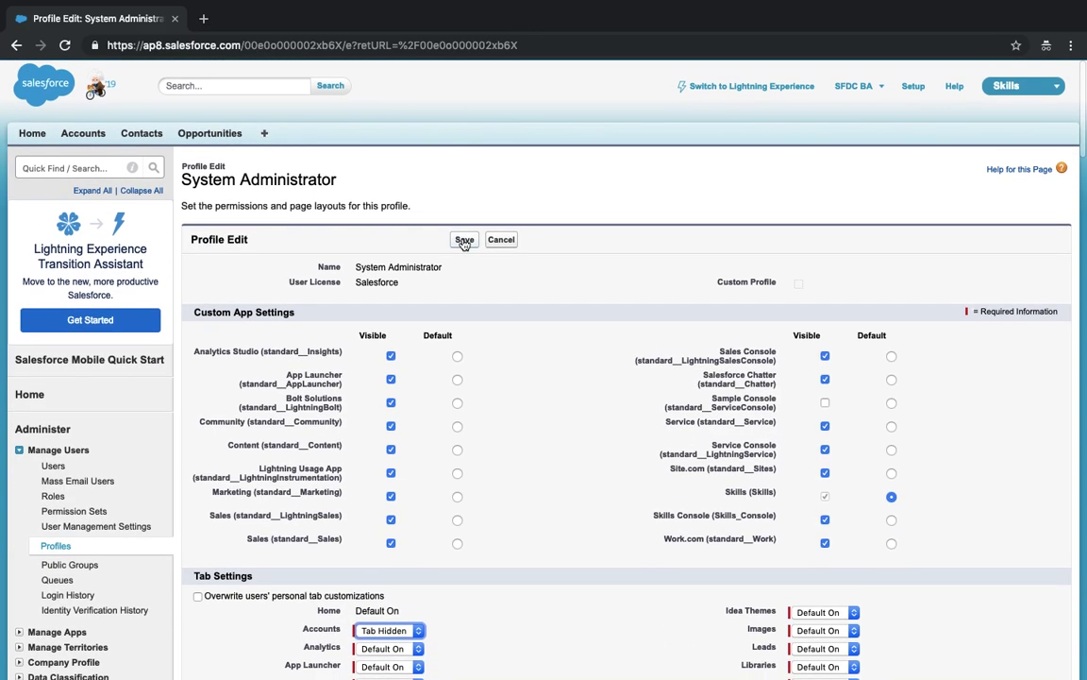
{"action": "left_click", "coordinate": [463, 239]}
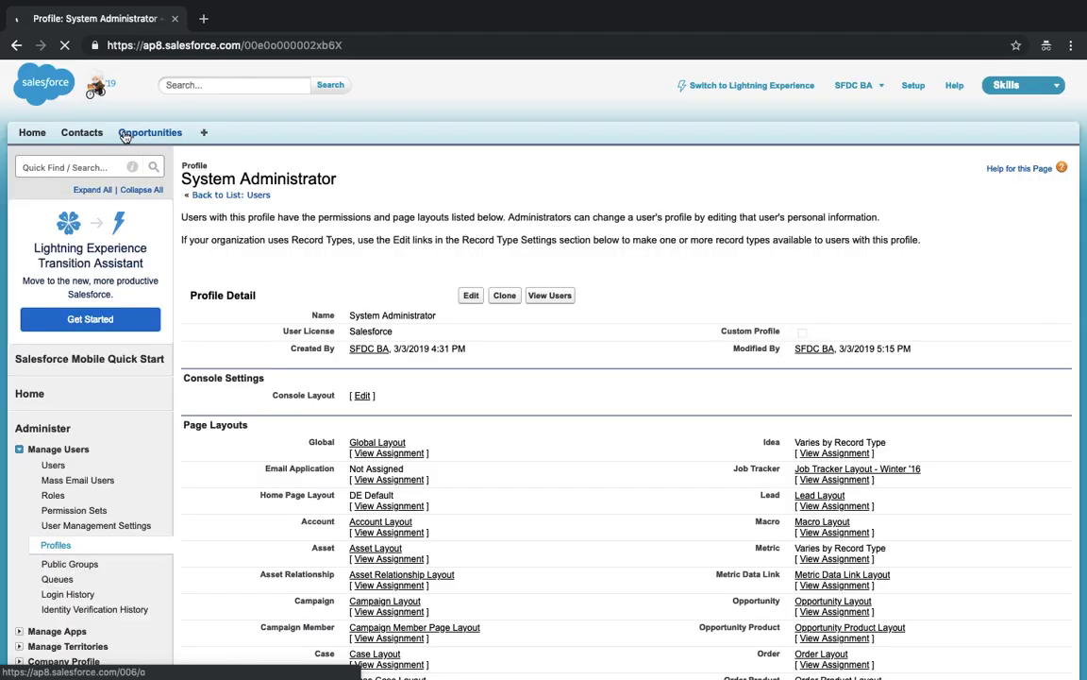
{"action": "left_click", "coordinate": [208, 134], "text": "super"}
{"action": "left_click", "coordinate": [236, 17]}
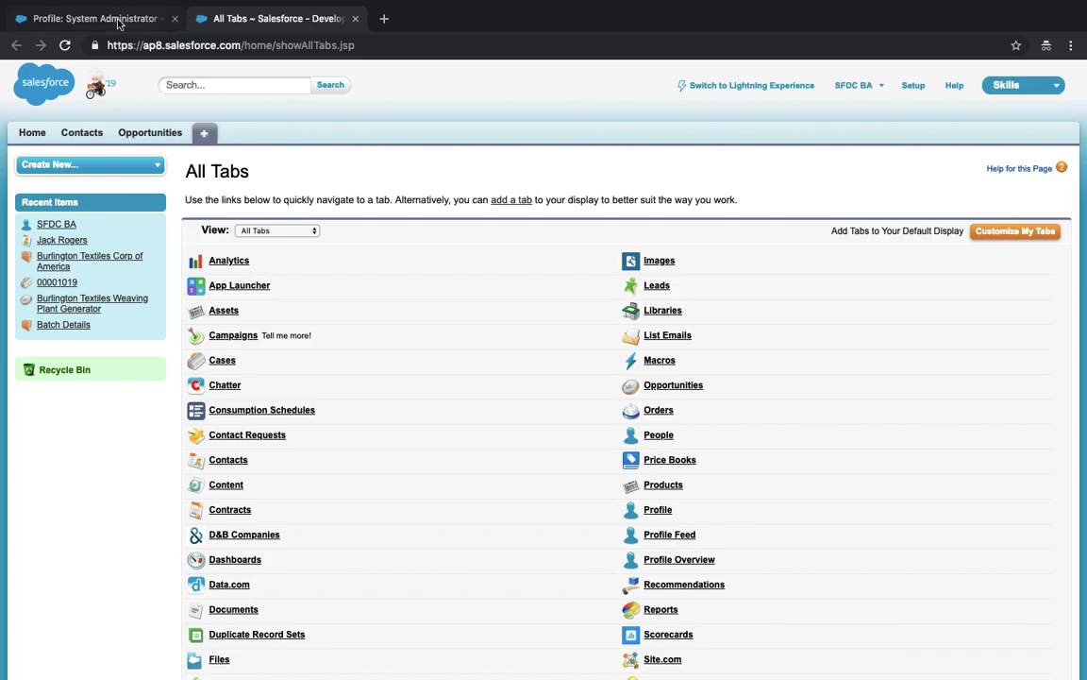
- Compare the System Administrator profile with the All Tabs page across browser tabs
{"action": "left_click", "coordinate": [109, 19]}
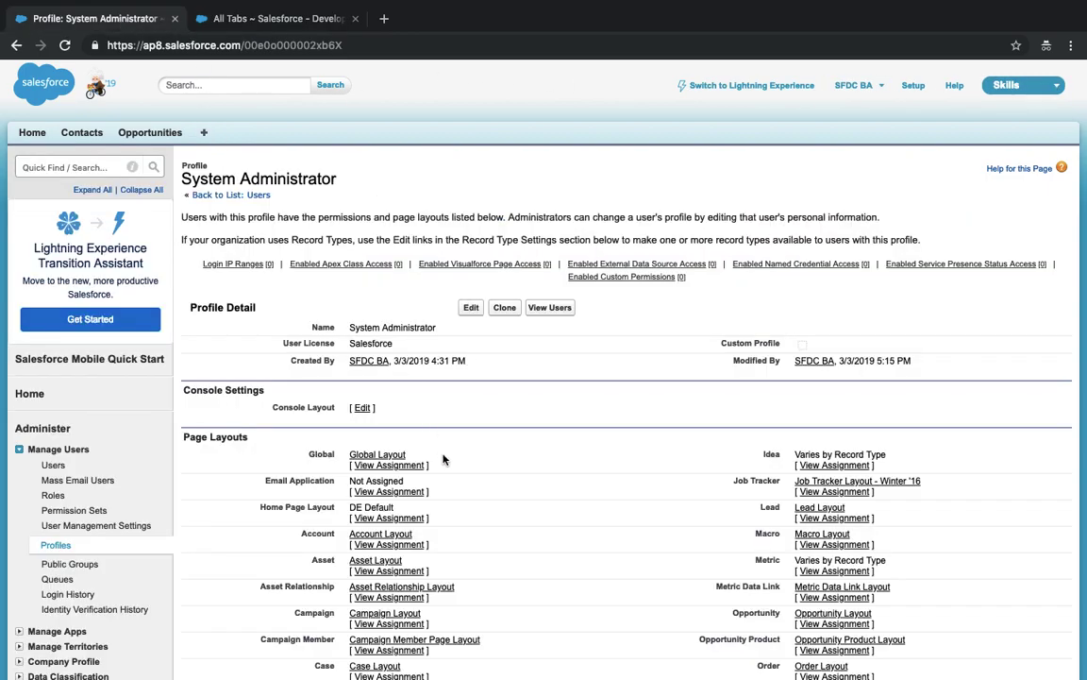
{"action": "scroll", "coordinate": [443, 460], "scroll_direction": "down", "scroll_amount": 1}
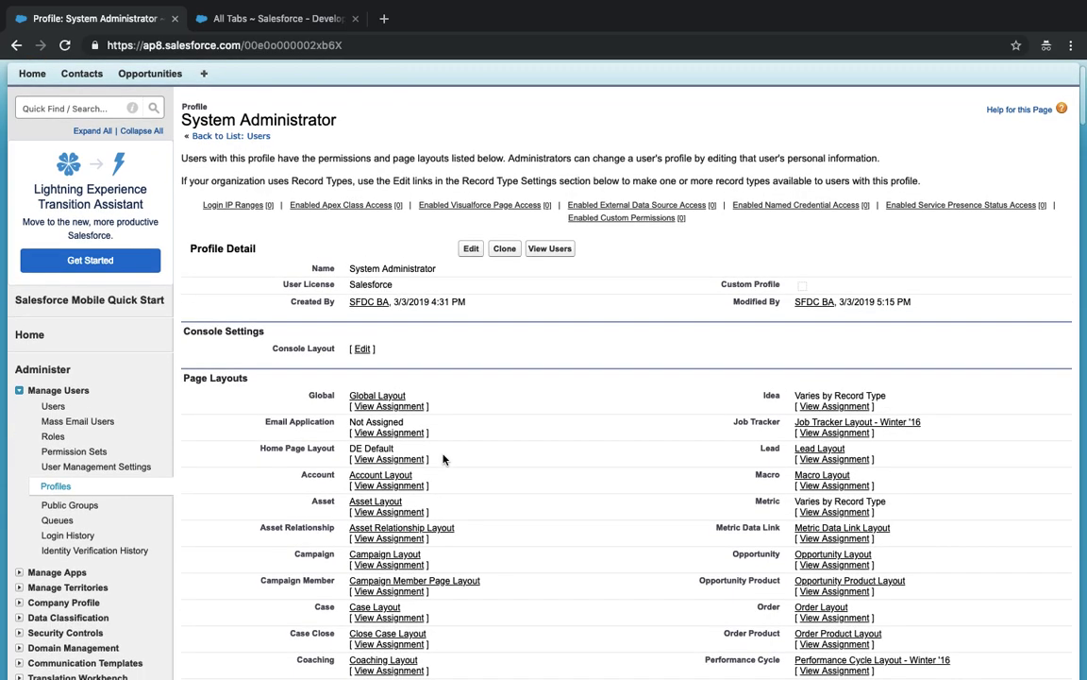
{"action": "scroll", "coordinate": [388, 301], "scroll_direction": "up", "scroll_amount": 3}
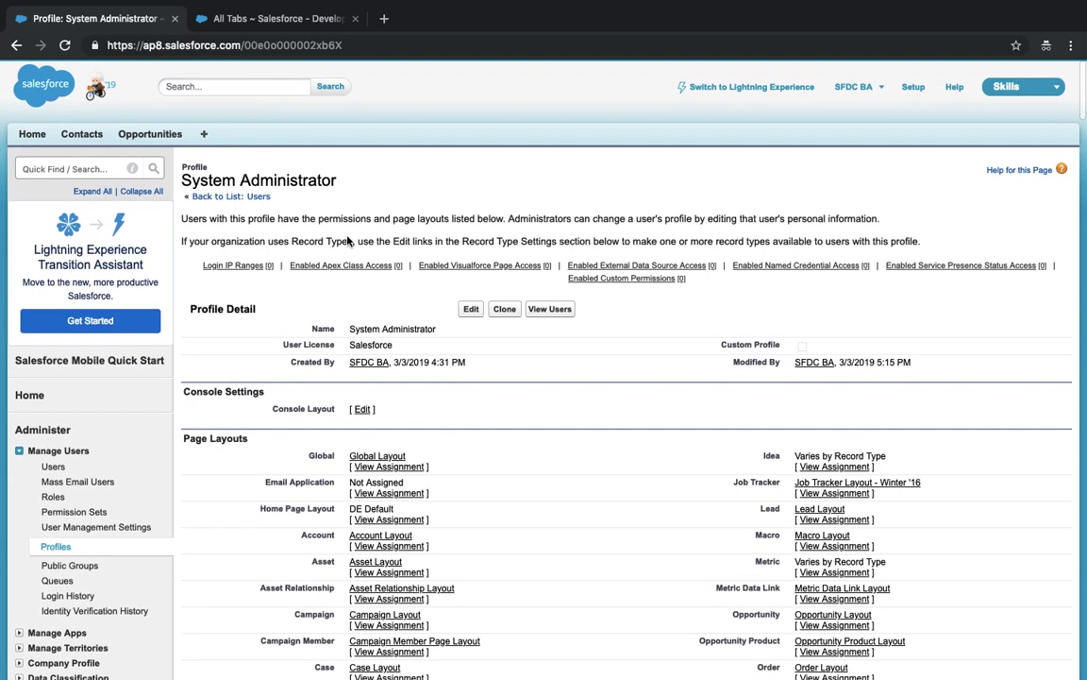
{"action": "left_click", "coordinate": [219, 18]}
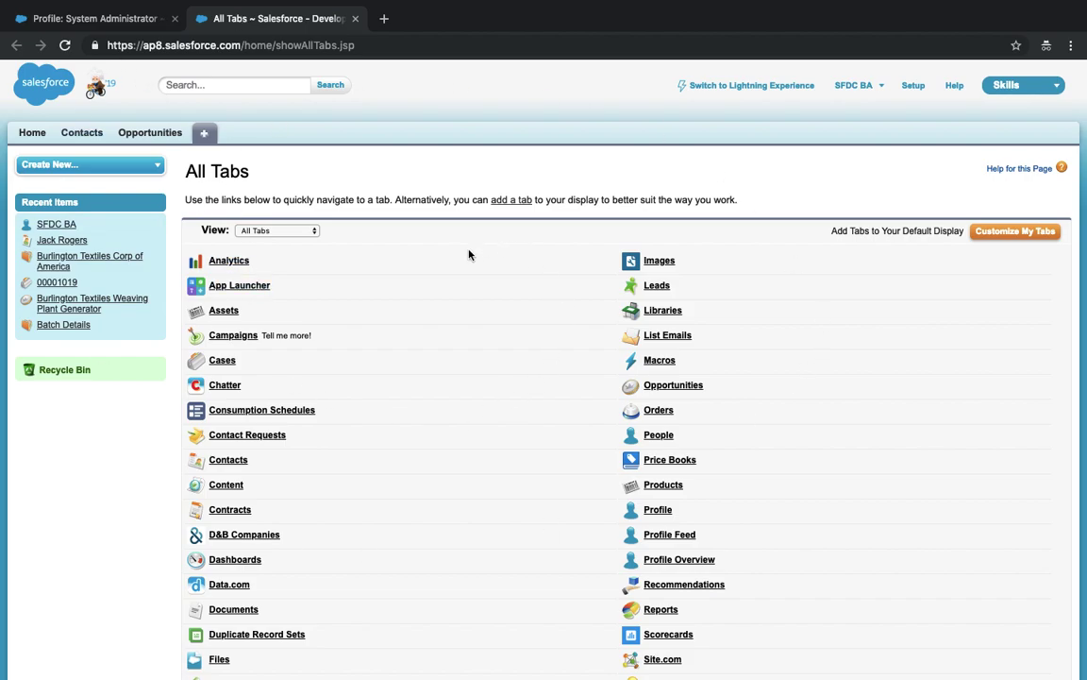
{"action": "left_click", "coordinate": [111, 19]}
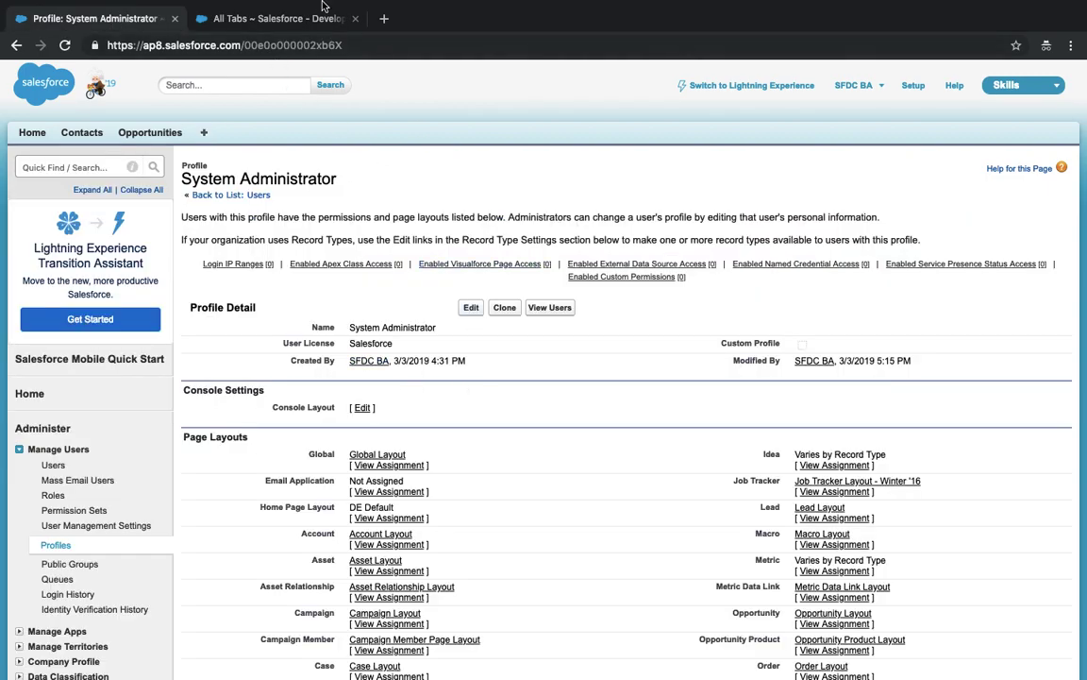
{"action": "left_click", "coordinate": [252, 19]}
- Load /001 and then /005 from the address bar, then visit Contacts and Opportunities
{"action": "left_click_drag", "start_coordinate": [243, 46], "coordinate": [432, 44]}
{"action": "type", "text": "001"}
{"action": "key", "text": "Return"}
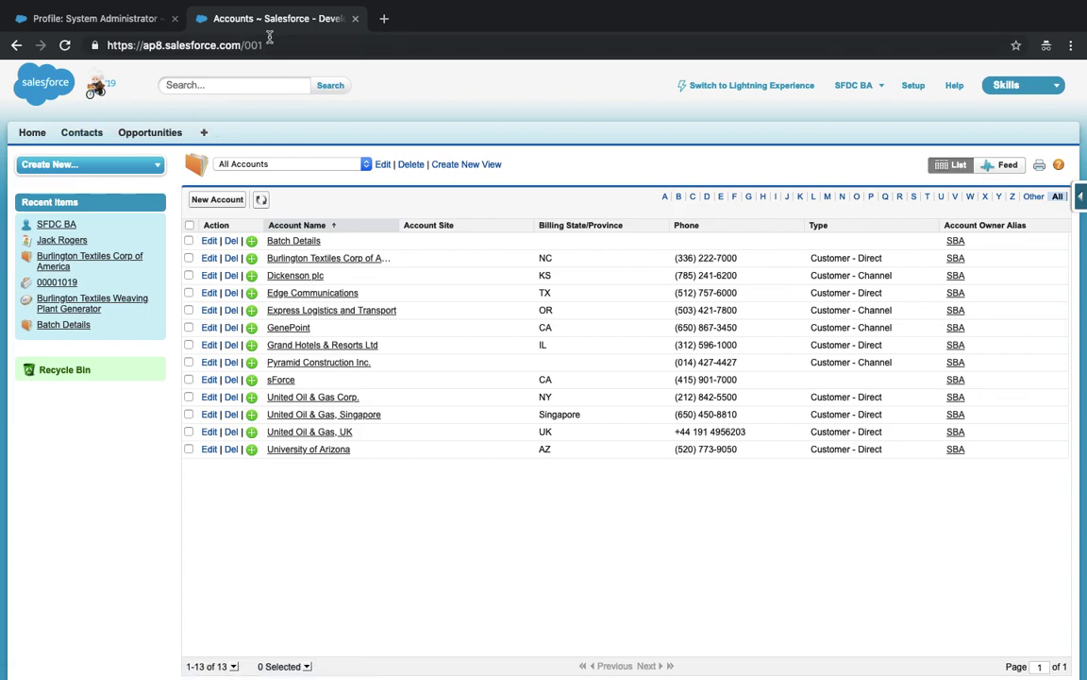
{"action": "left_click_drag", "start_coordinate": [244, 46], "coordinate": [293, 40]}
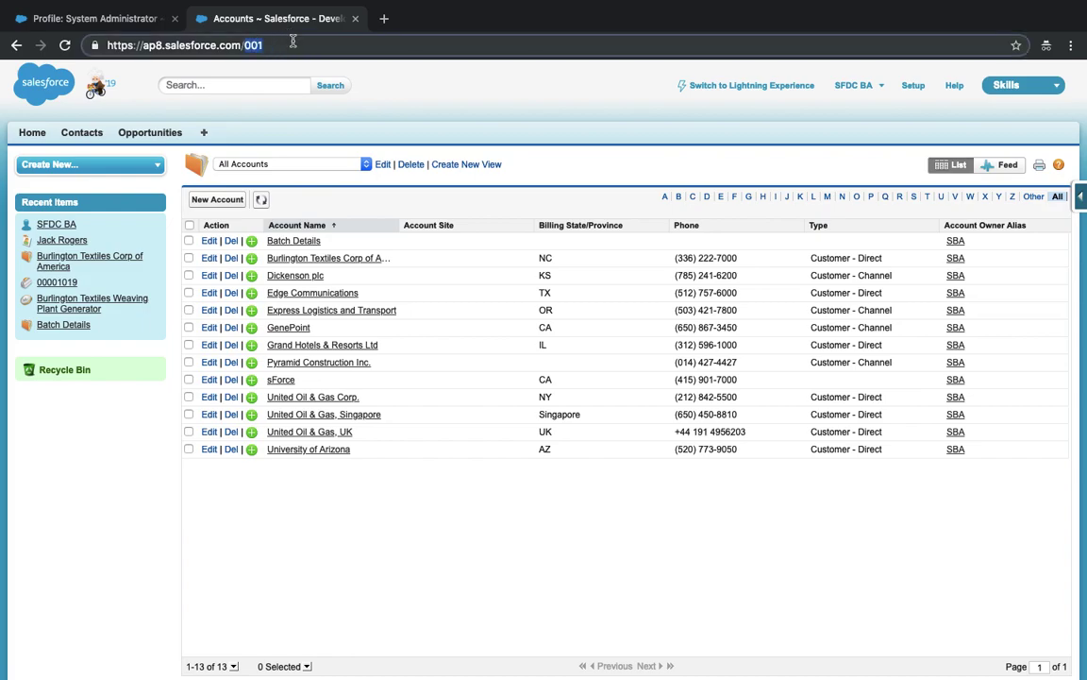
{"action": "type", "text": "005"}
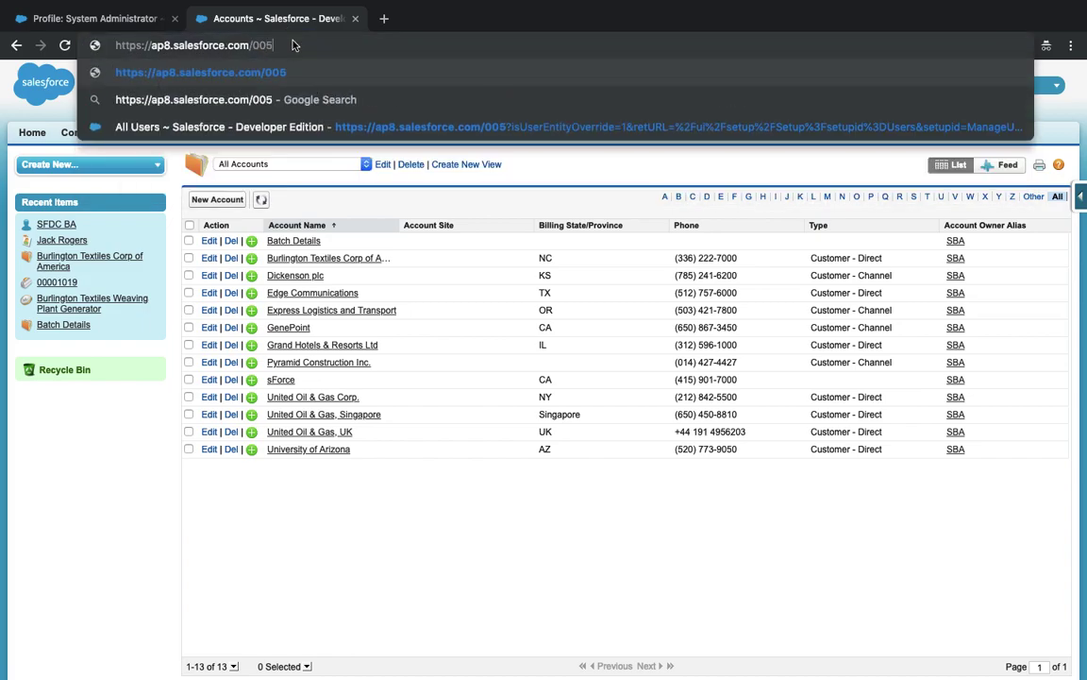
{"action": "key", "text": "Return"}
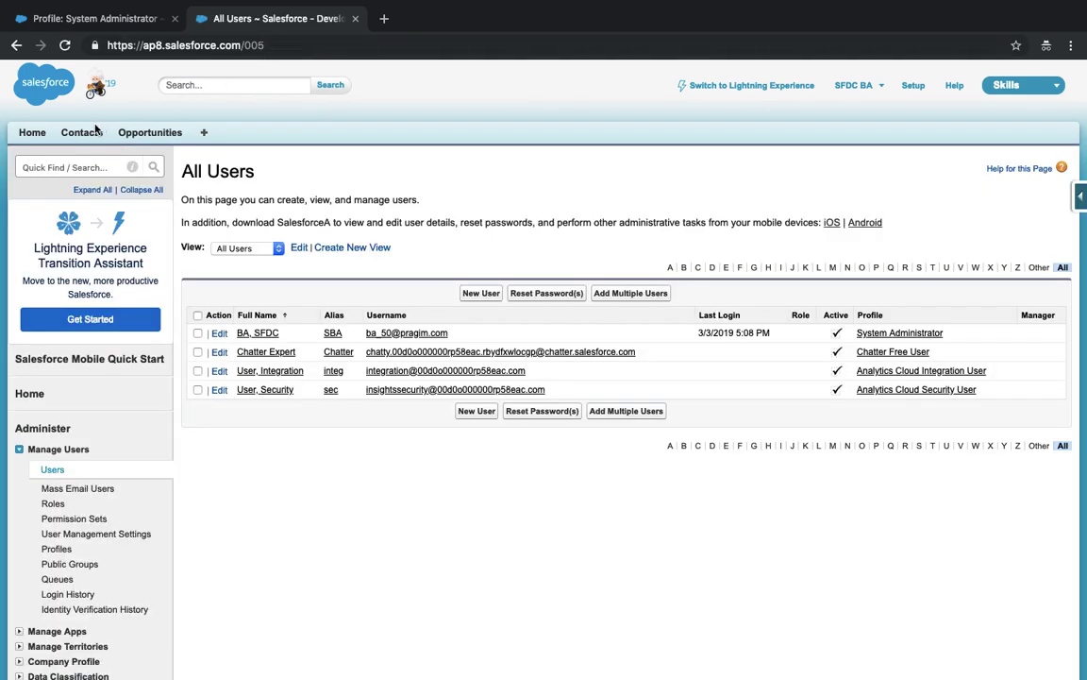
{"action": "left_click", "coordinate": [84, 131]}
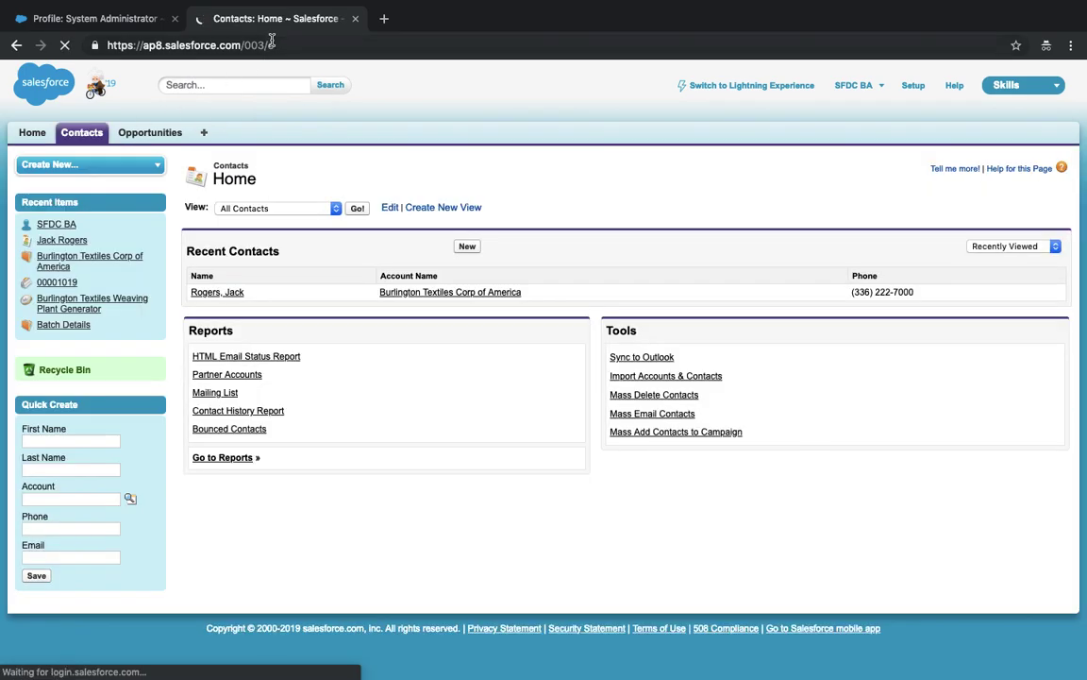
{"action": "left_click", "coordinate": [147, 134]}
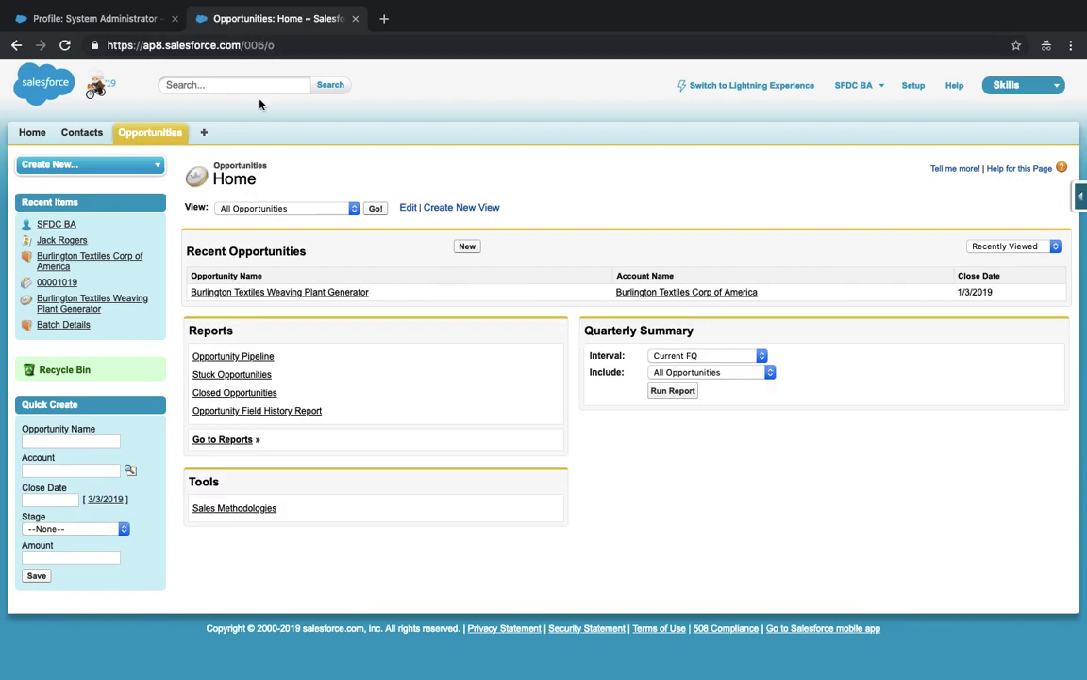
- Scroll through the System Administrator profile's Tab Settings, then check the Opportunities page again
{"action": "left_click", "coordinate": [85, 27]}
{"action": "scroll", "coordinate": [453, 413], "scroll_direction": "down", "scroll_amount": 10}
{"action": "scroll", "coordinate": [453, 414], "scroll_direction": "down", "scroll_amount": 15}
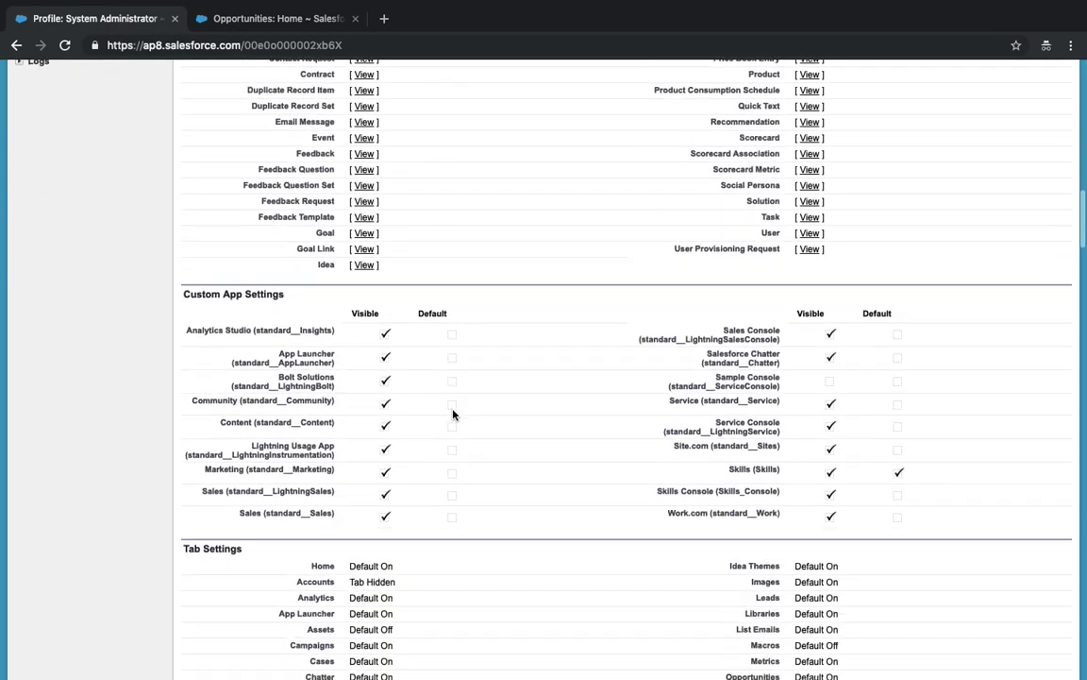
{"action": "scroll", "coordinate": [453, 413], "scroll_direction": "up", "scroll_amount": 3}
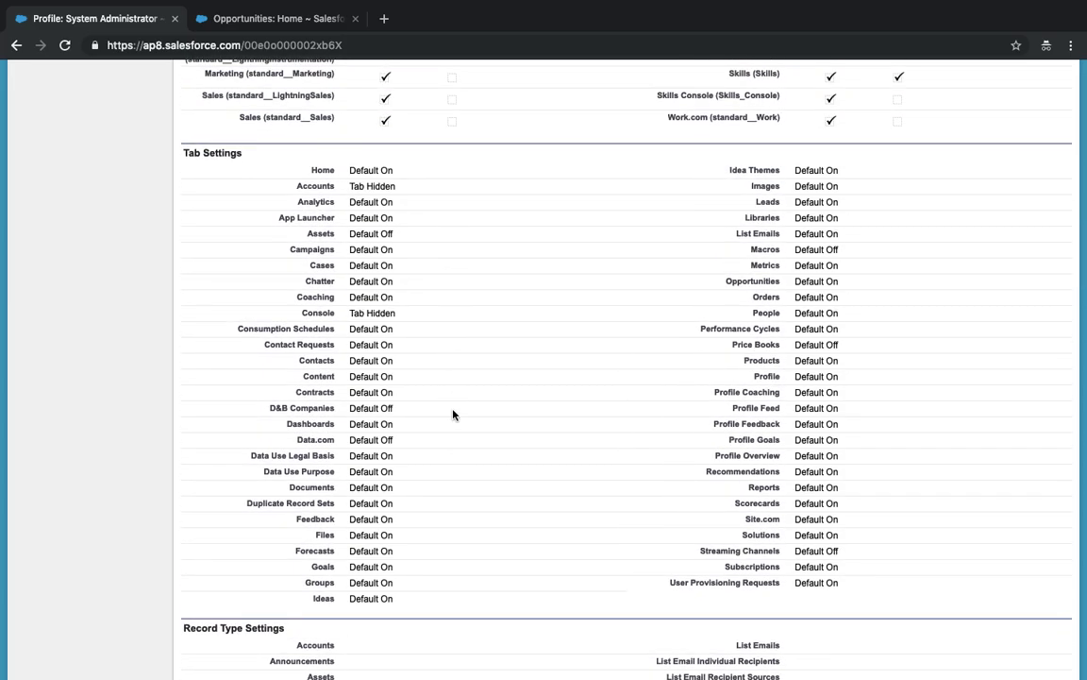
{"action": "left_click", "coordinate": [271, 18]}
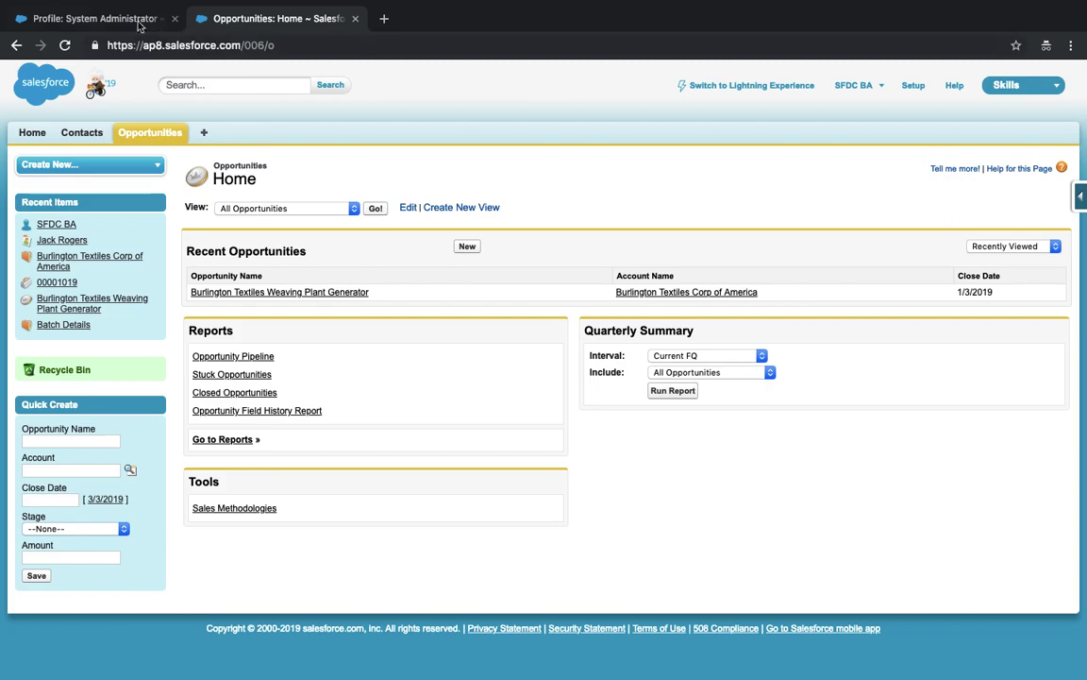
- Point out the Accounts row in Standard Object Permissions, then scroll back to the profile top
{"action": "left_click", "coordinate": [91, 19]}
{"action": "scroll", "coordinate": [336, 294], "scroll_direction": "down", "scroll_amount": 5}
{"action": "scroll", "coordinate": [336, 295], "scroll_direction": "down", "scroll_amount": 20}
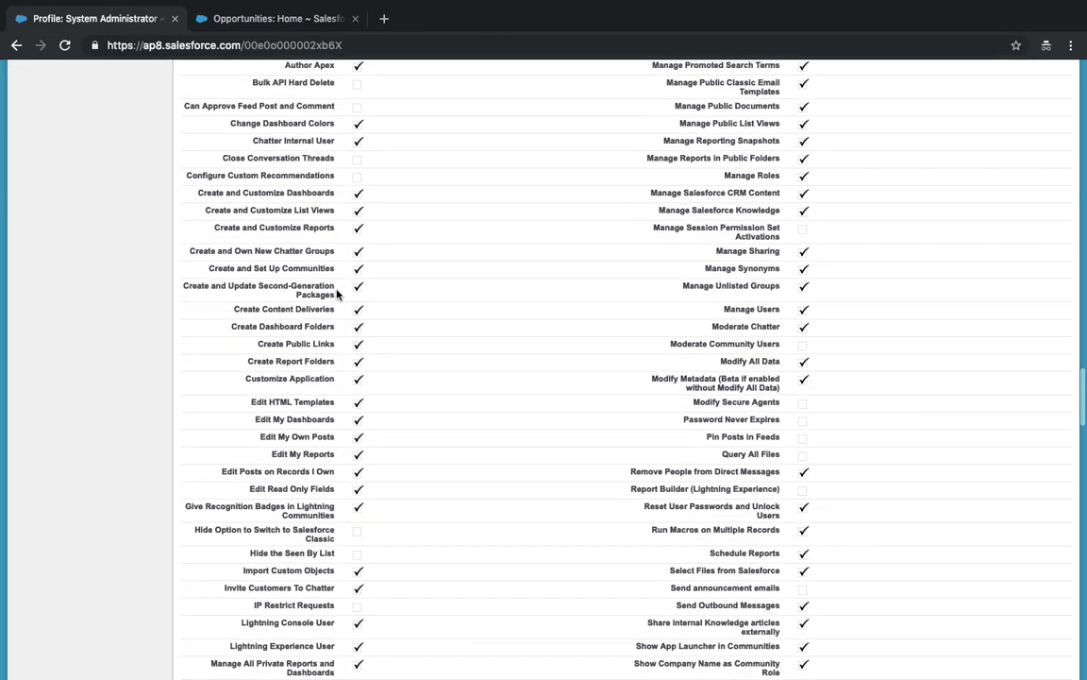
{"action": "scroll", "coordinate": [336, 294], "scroll_direction": "down", "scroll_amount": 1}
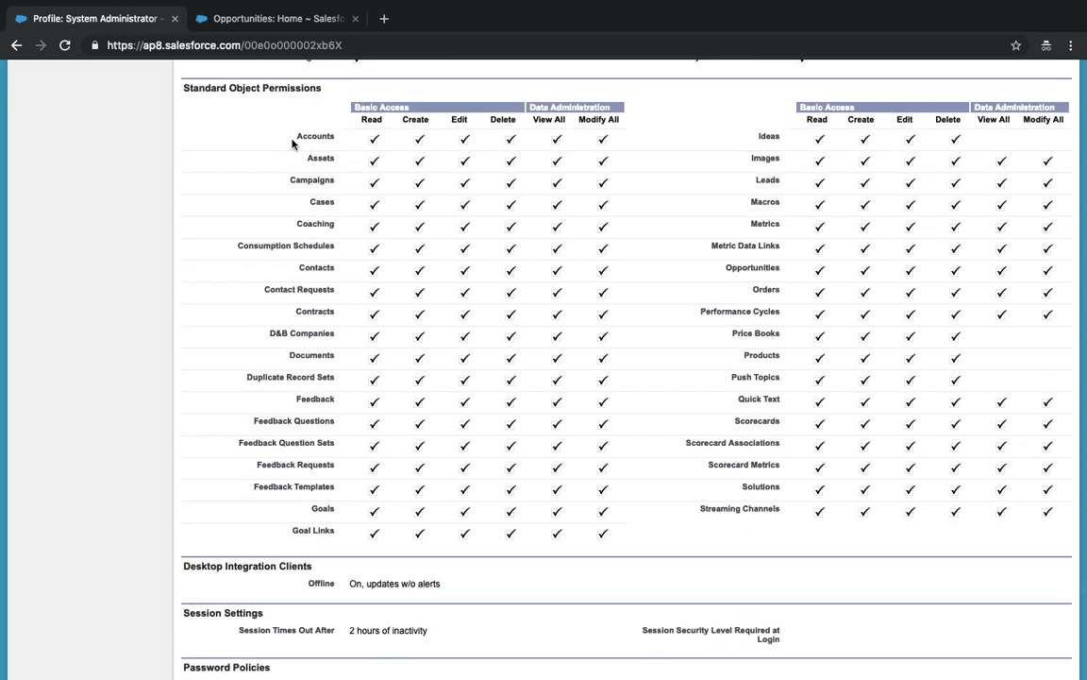
{"action": "left_click_drag", "start_coordinate": [293, 142], "coordinate": [623, 135]}
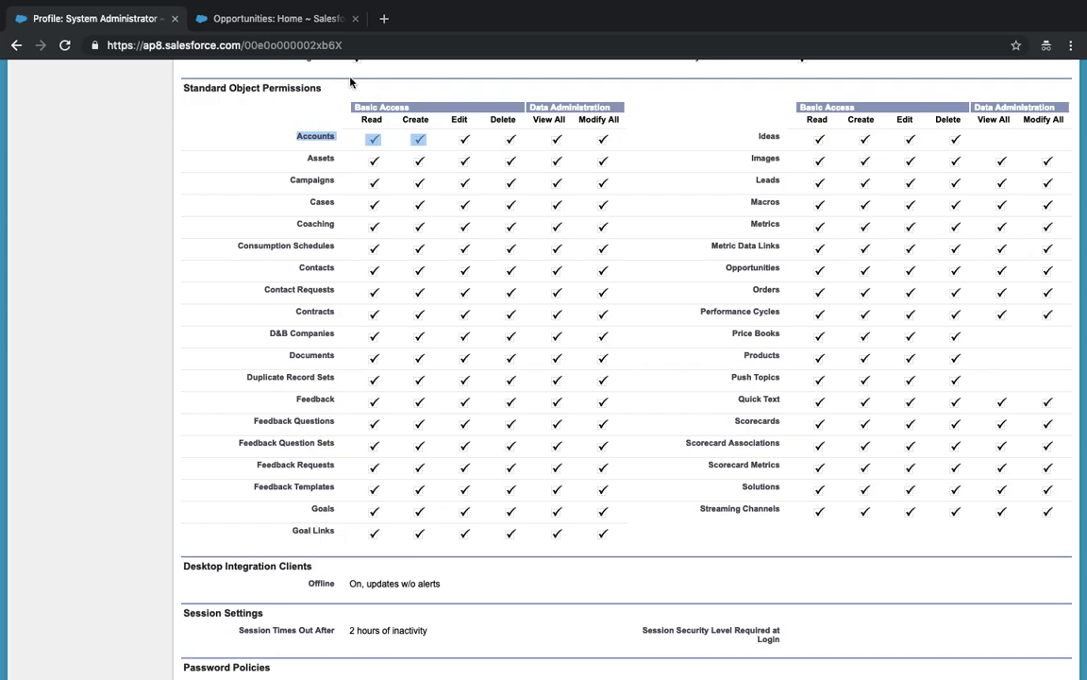
{"action": "left_click", "coordinate": [269, 139]}
{"action": "scroll", "coordinate": [271, 138], "scroll_direction": "down", "scroll_amount": 10}
{"action": "scroll", "coordinate": [283, 189], "scroll_direction": "up", "scroll_amount": 15}
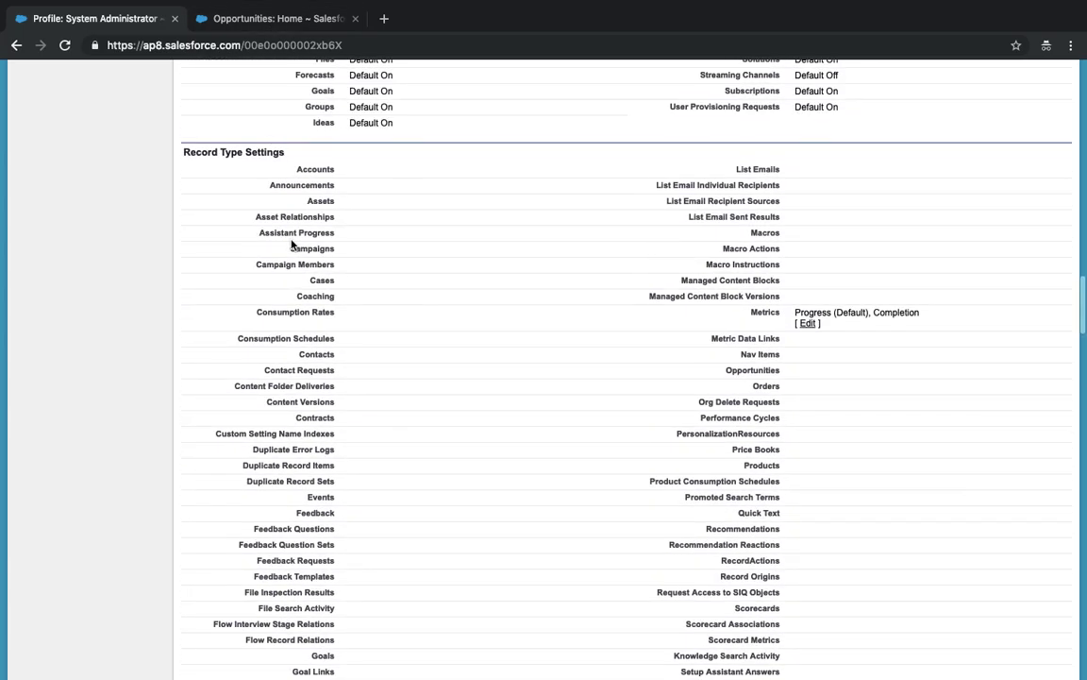
{"action": "scroll", "coordinate": [325, 252], "scroll_direction": "up", "scroll_amount": 3}
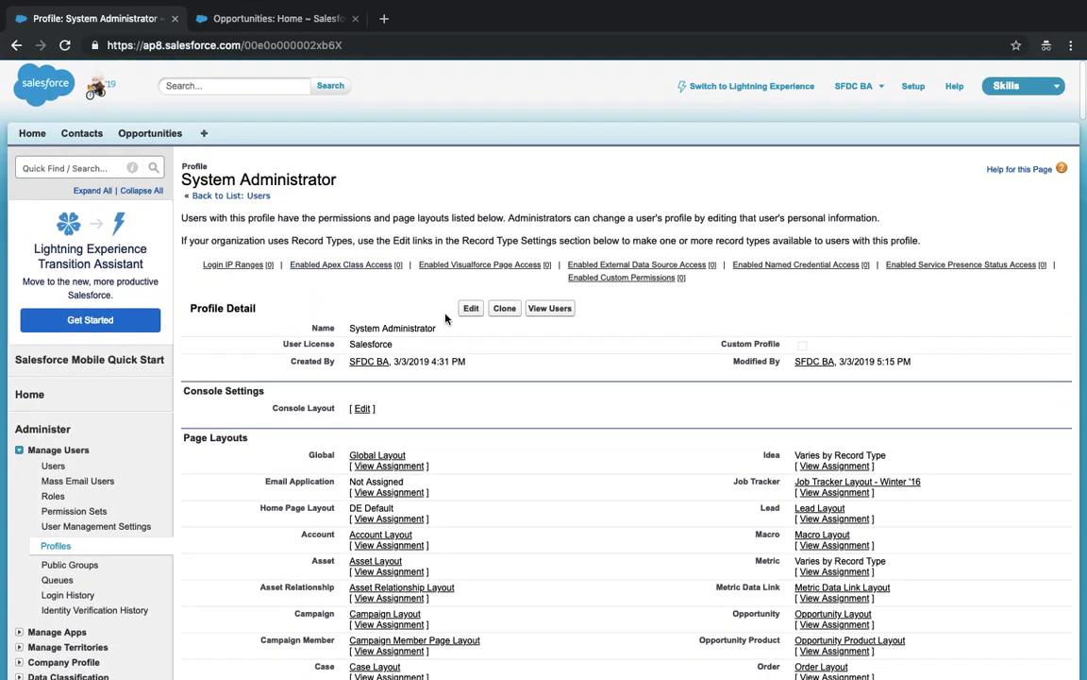
- Change the Accounts tab from Tab Hidden to Default On and save the profile
{"action": "left_click", "coordinate": [466, 311]}
{"action": "scroll", "coordinate": [462, 315], "scroll_direction": "down", "scroll_amount": 10}
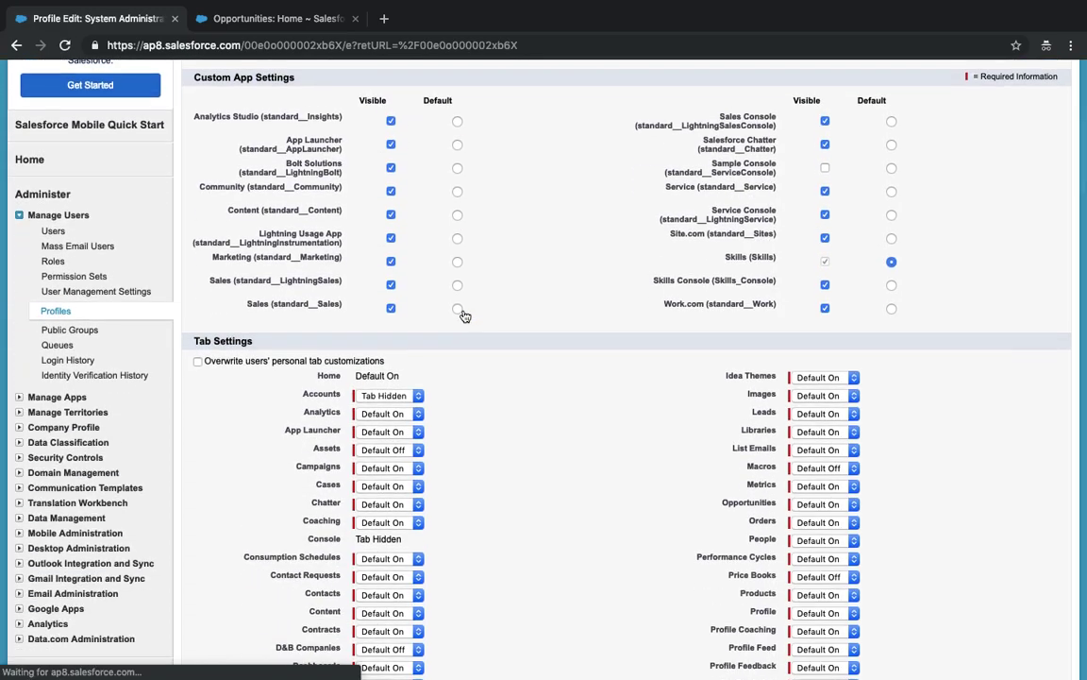
{"action": "scroll", "coordinate": [434, 274], "scroll_direction": "up", "scroll_amount": 2}
{"action": "left_click", "coordinate": [390, 188]}
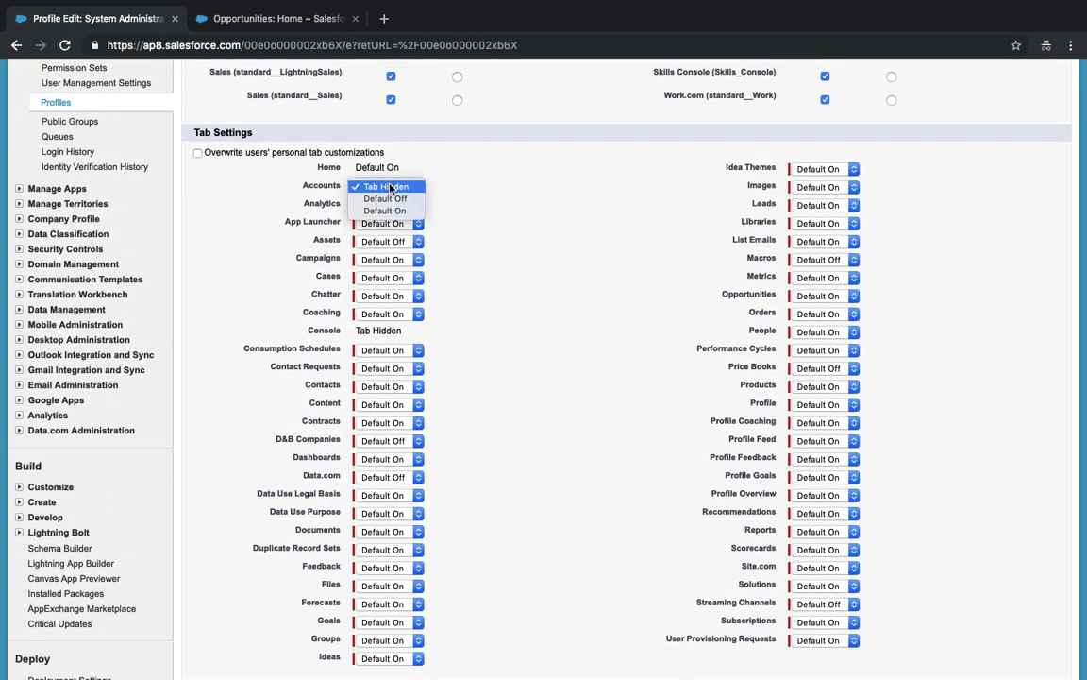
{"action": "left_click", "coordinate": [393, 211]}
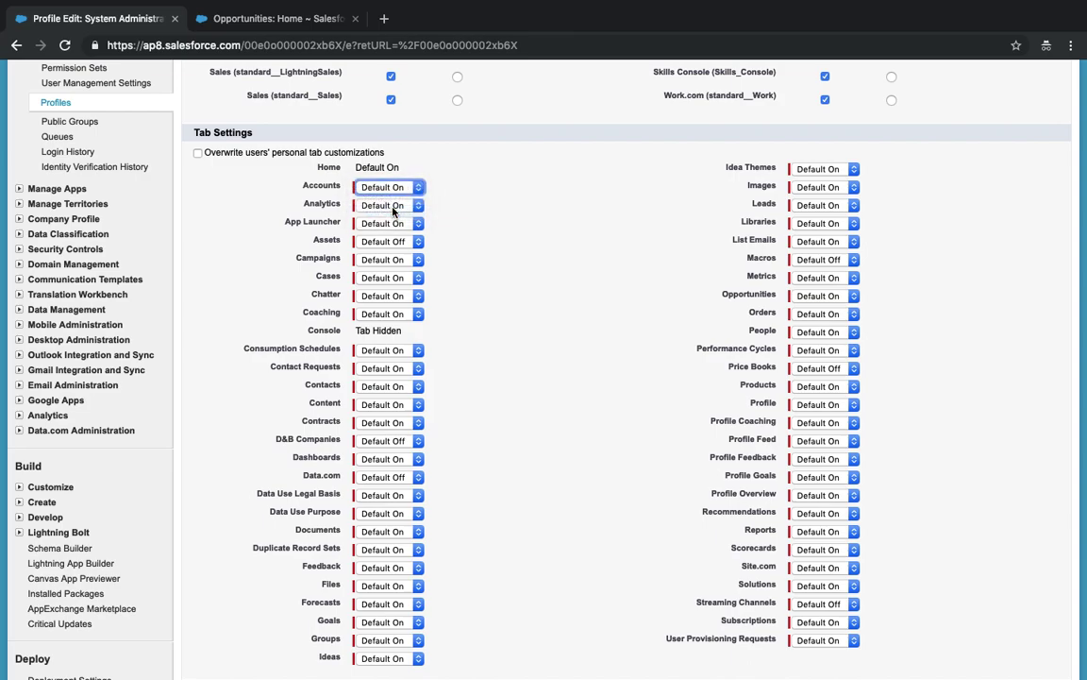
{"action": "scroll", "coordinate": [496, 218], "scroll_direction": "up", "scroll_amount": 5}
{"action": "left_click", "coordinate": [461, 241]}
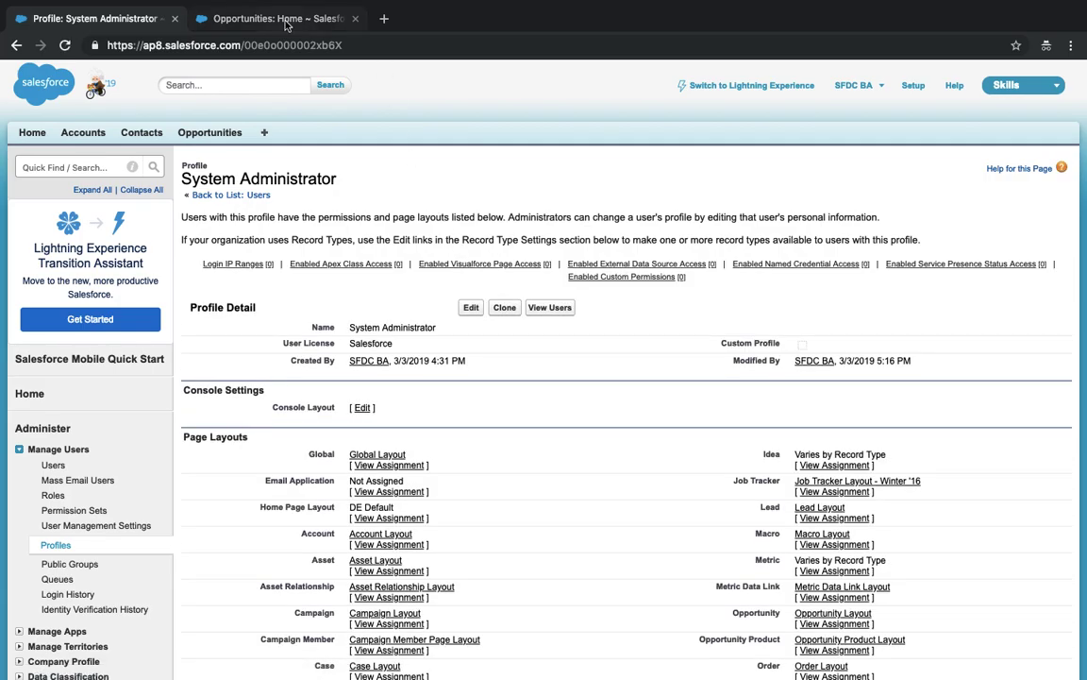
- Open the restored Accounts tab, listing Burlington Textiles Corp of America and Batch Details
{"action": "left_click", "coordinate": [85, 135]}
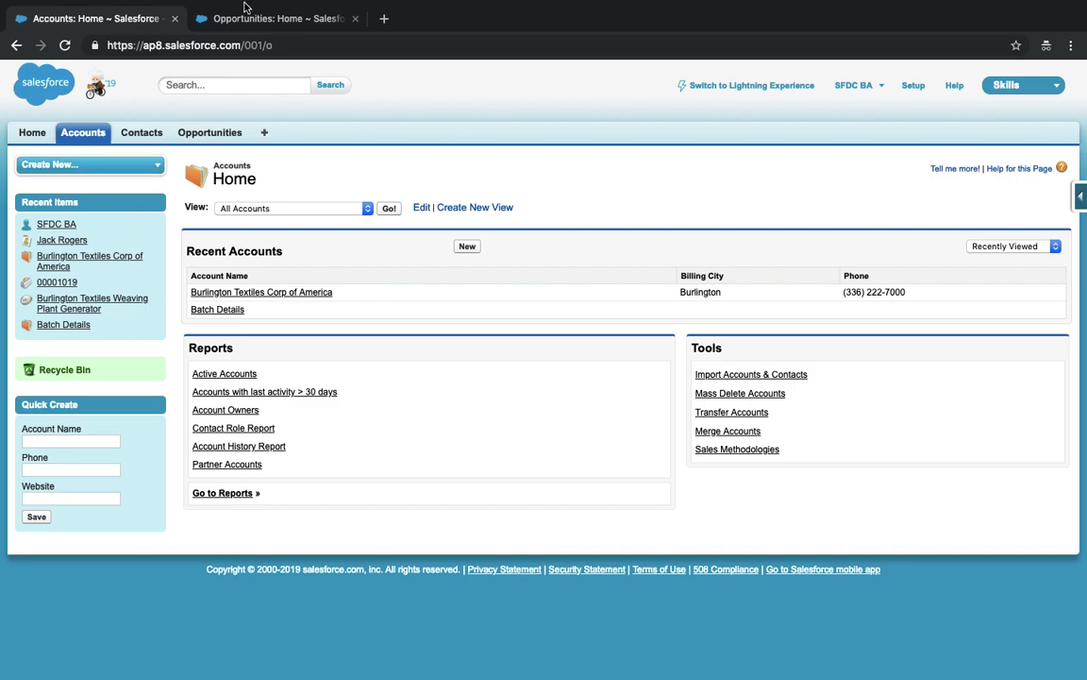
{"action": "left_click", "coordinate": [247, 18]}
{"action": "left_click", "coordinate": [127, 21]}
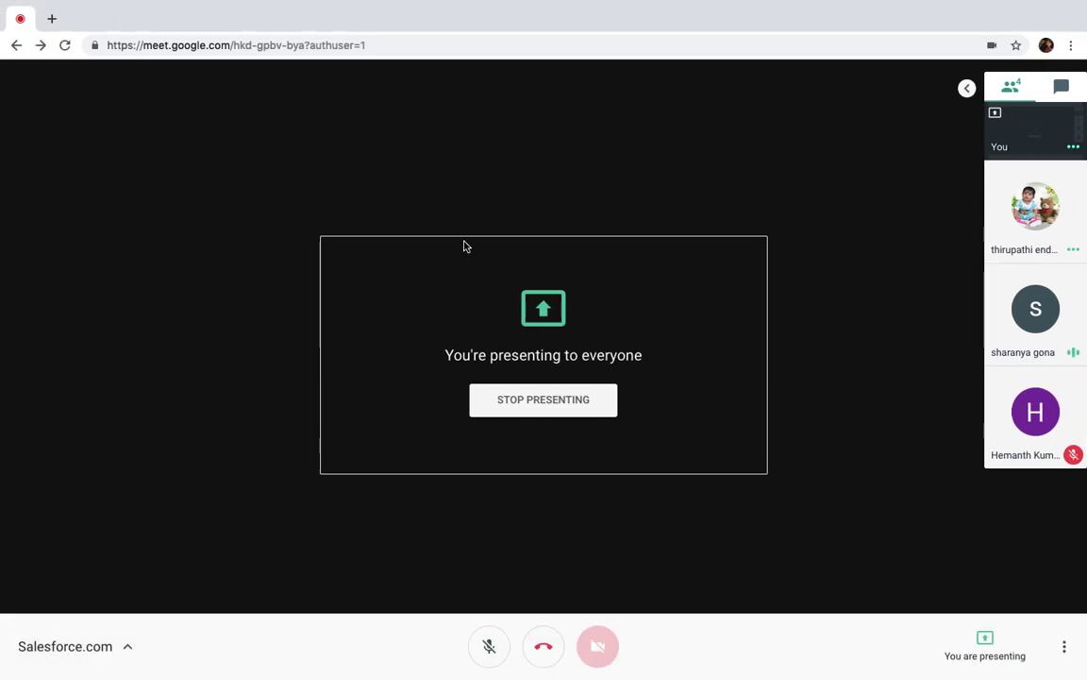
{"action": "key", "text": "ctrl+Right"}
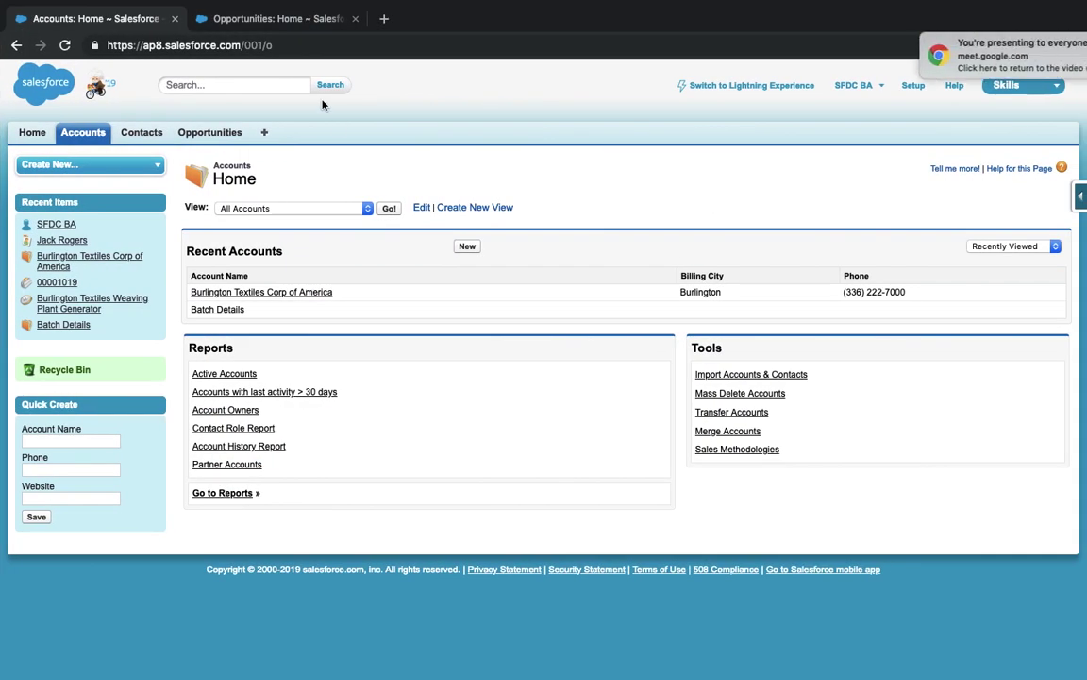
{"action": "left_click", "coordinate": [1049, 45]}
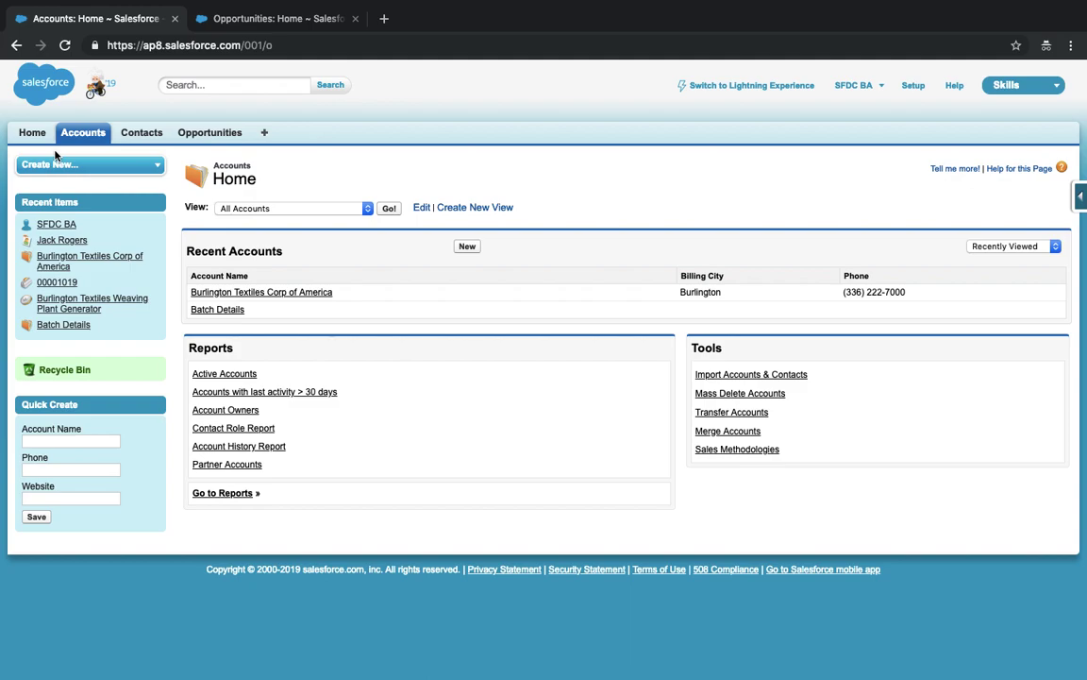
{"action": "left_click", "coordinate": [945, 83]}
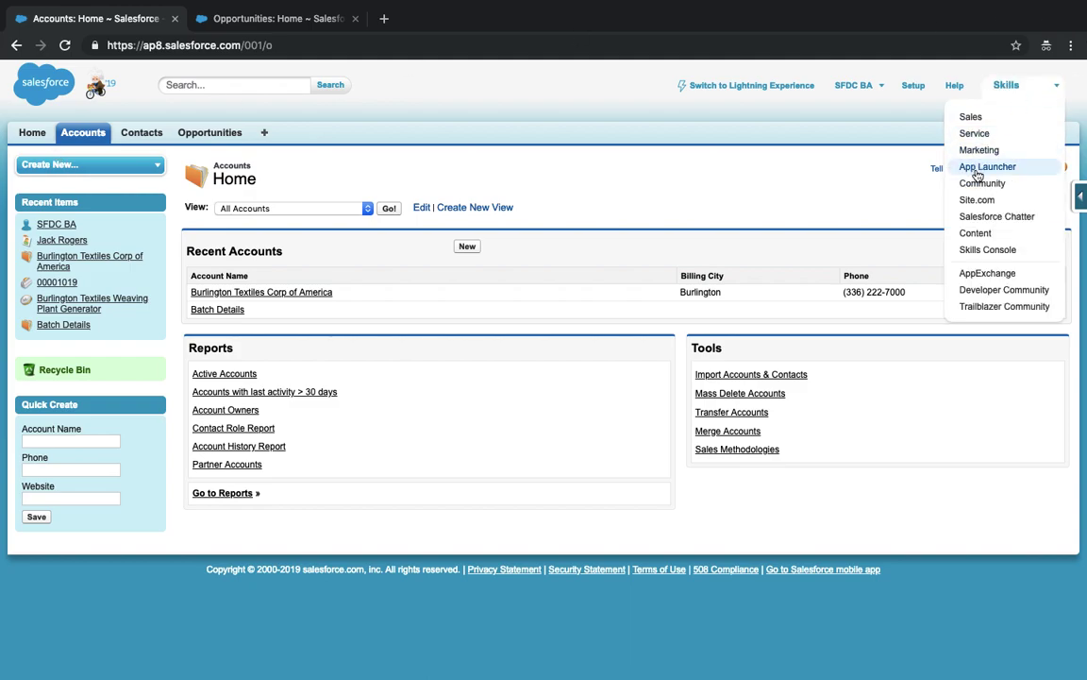
{"action": "left_click", "coordinate": [985, 249]}
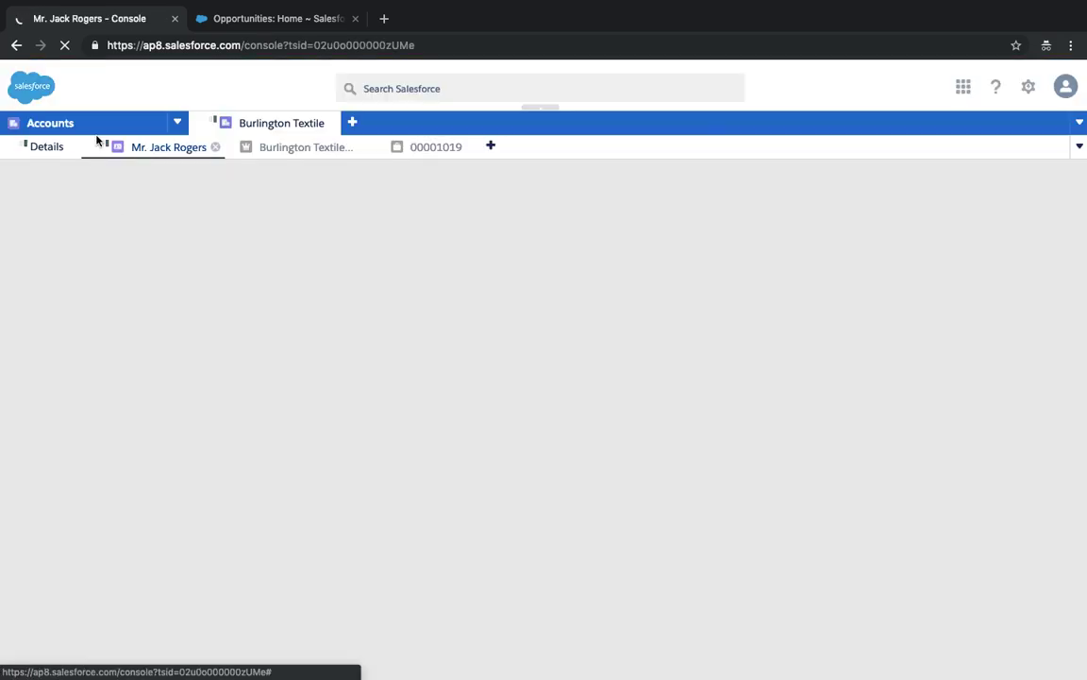
{"action": "left_click", "coordinate": [177, 123]}
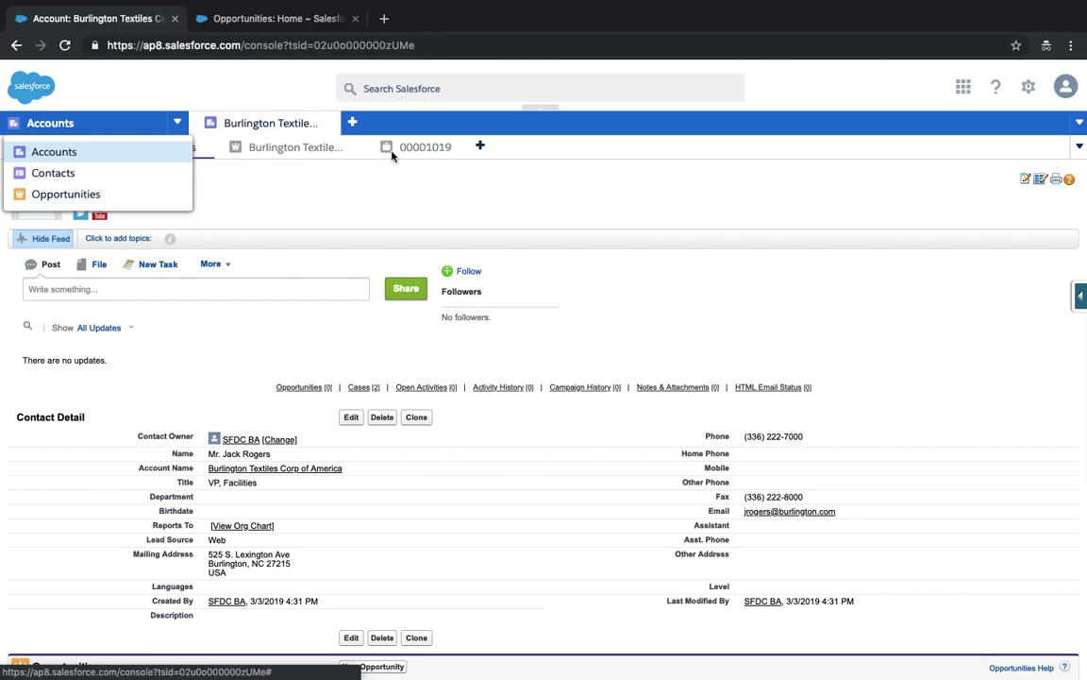
{"action": "left_click", "coordinate": [964, 88]}
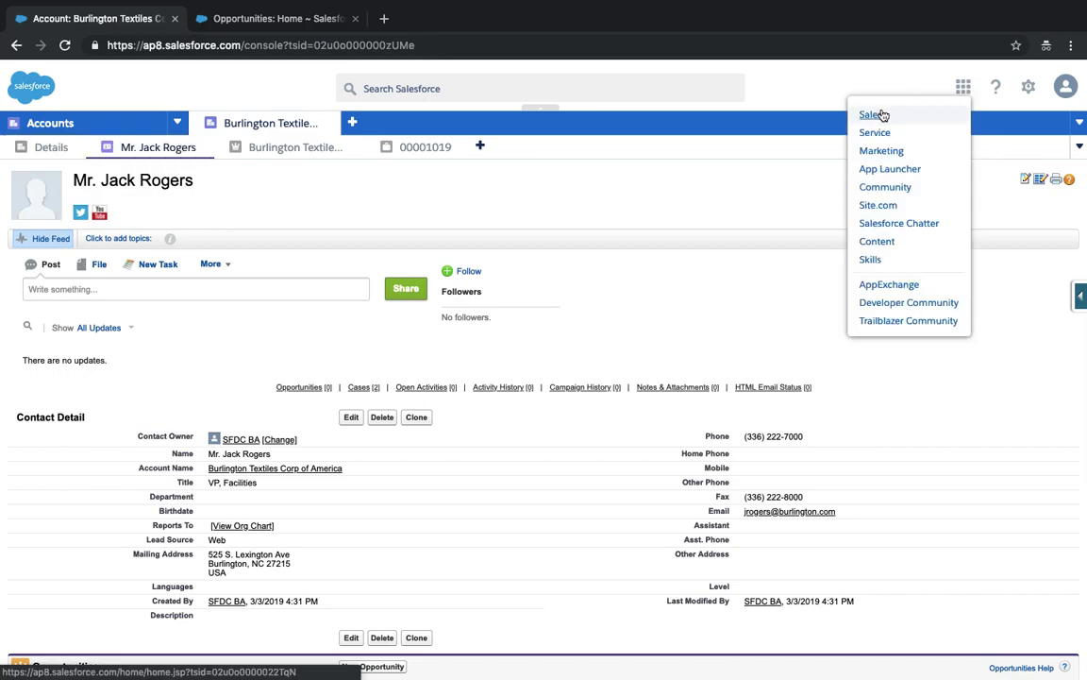
{"action": "left_click", "coordinate": [871, 260]}
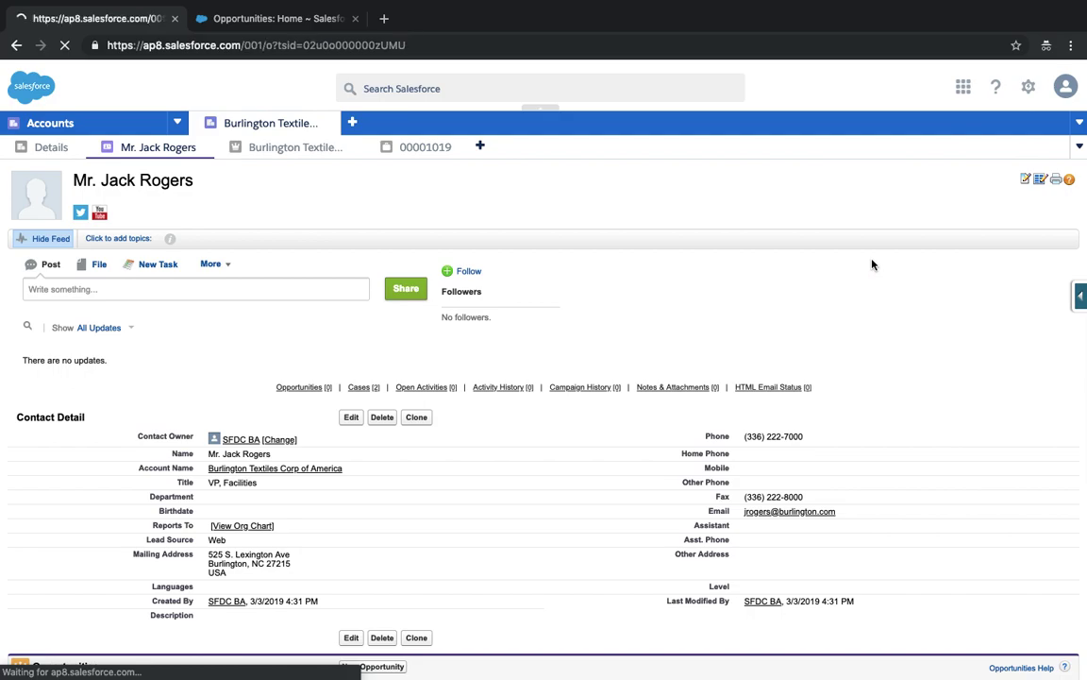